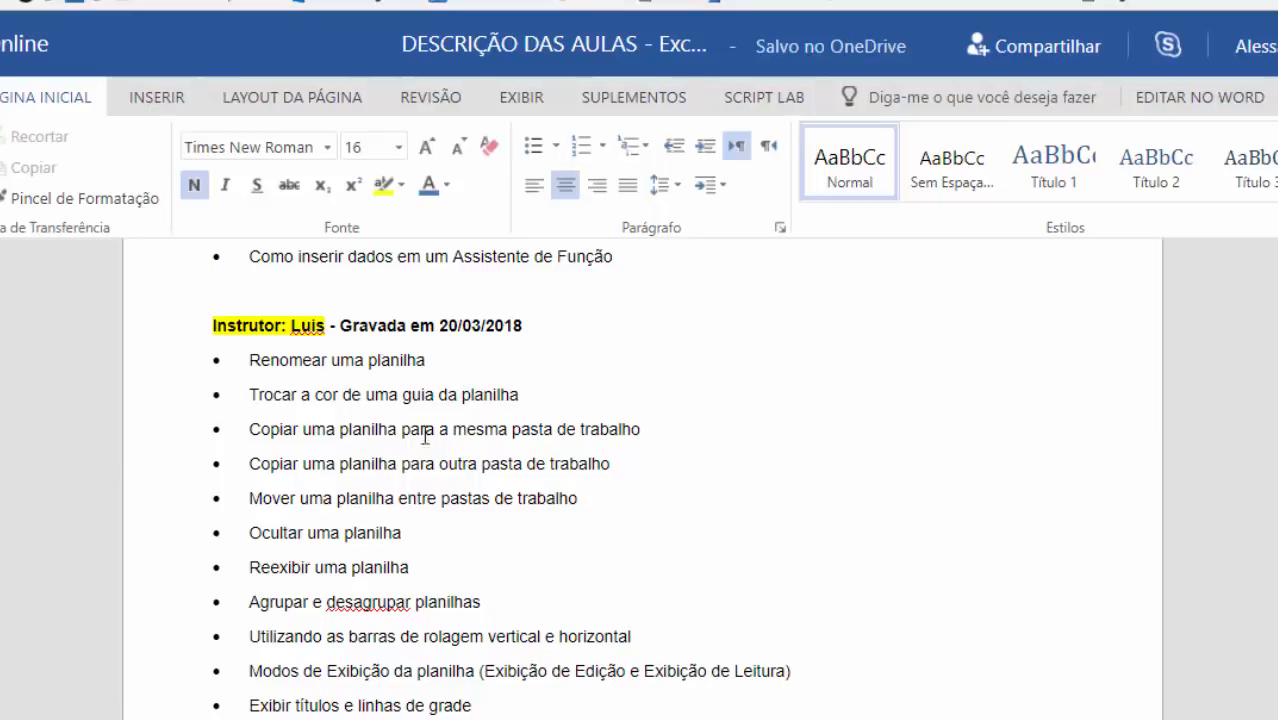
Review the lesson topics in the course outline document, from renaming worksheets through cell editing shortcuts to the statistical functions.
scroll(450, 486, down, 3)
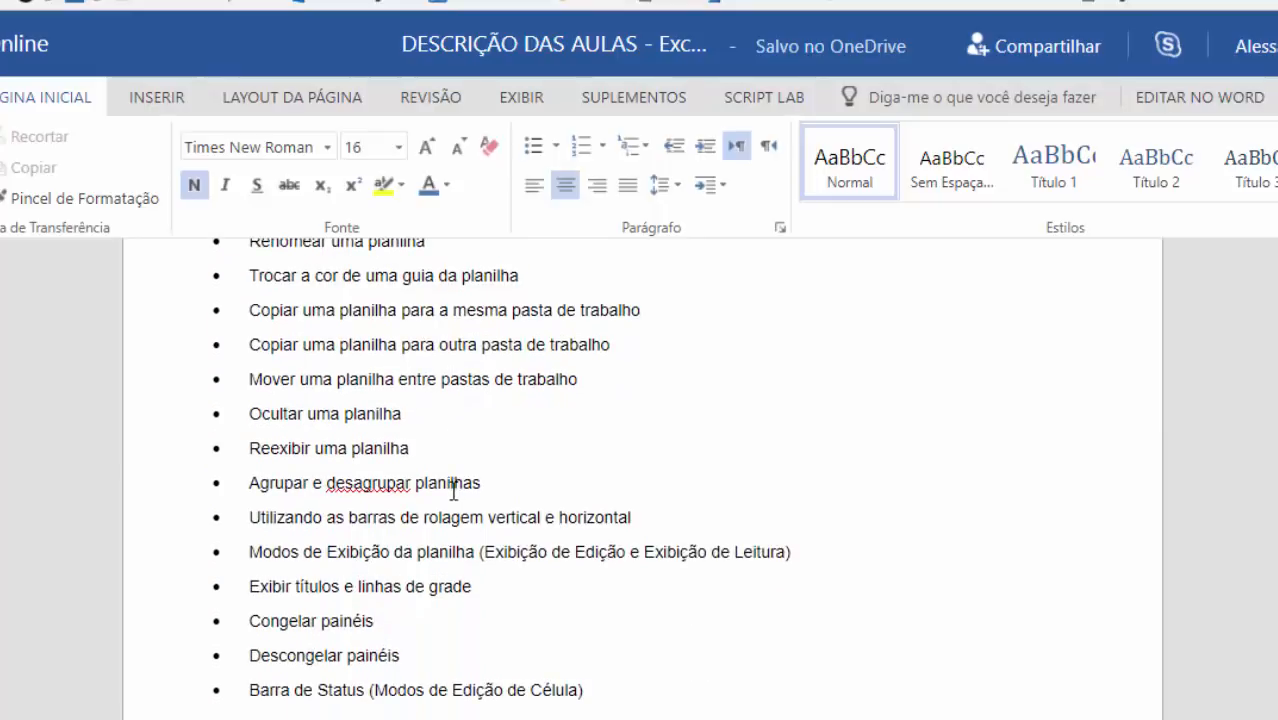
scroll(455, 490, down, 5)
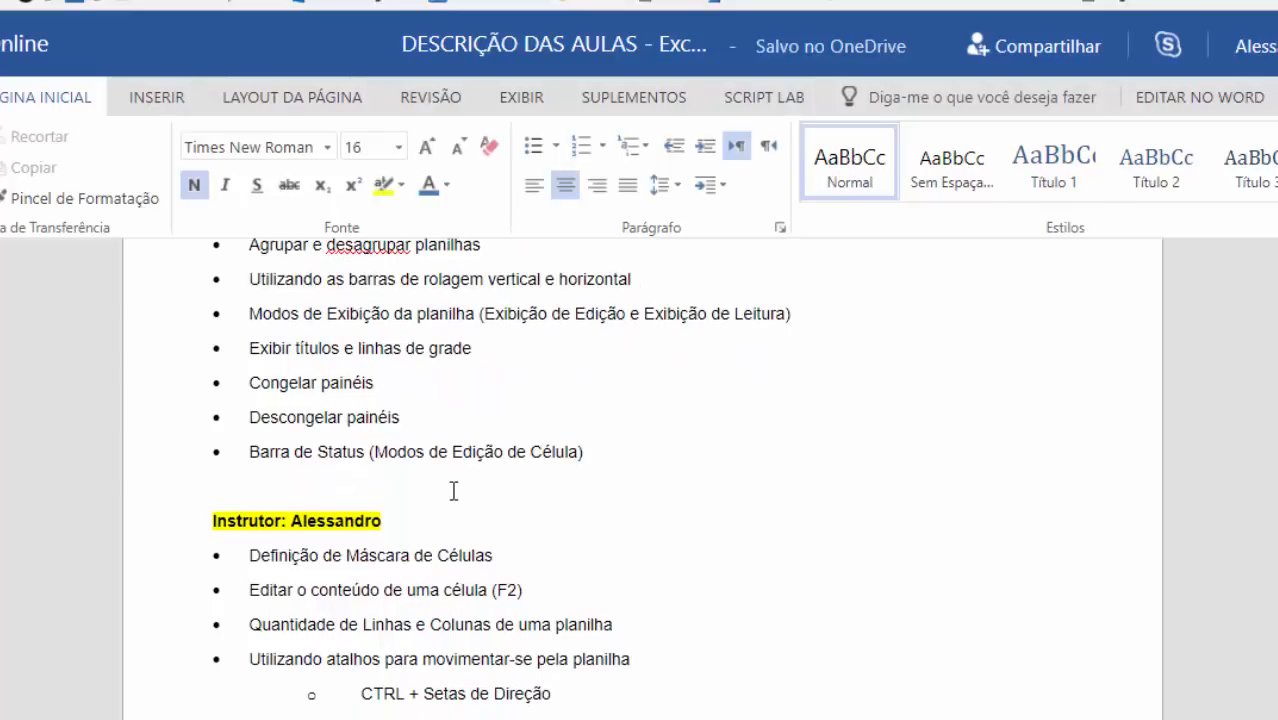
scroll(453, 490, down, 7)
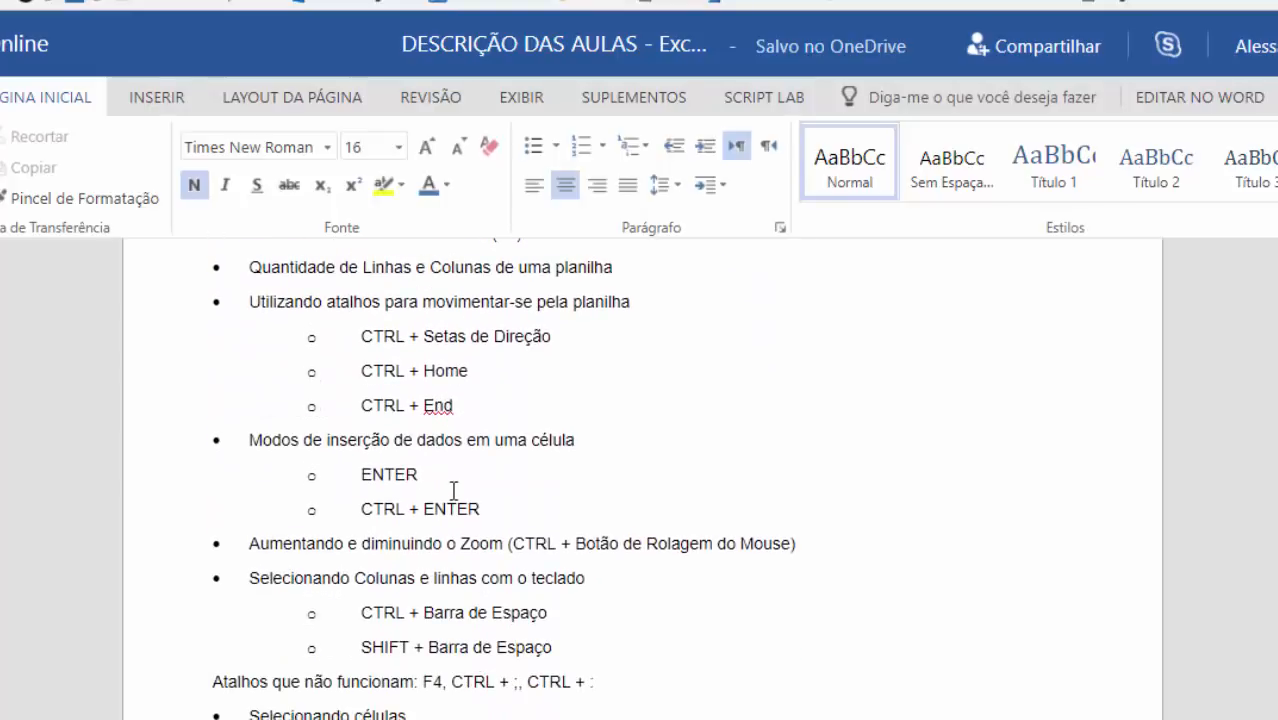
scroll(453, 490, up, 2)
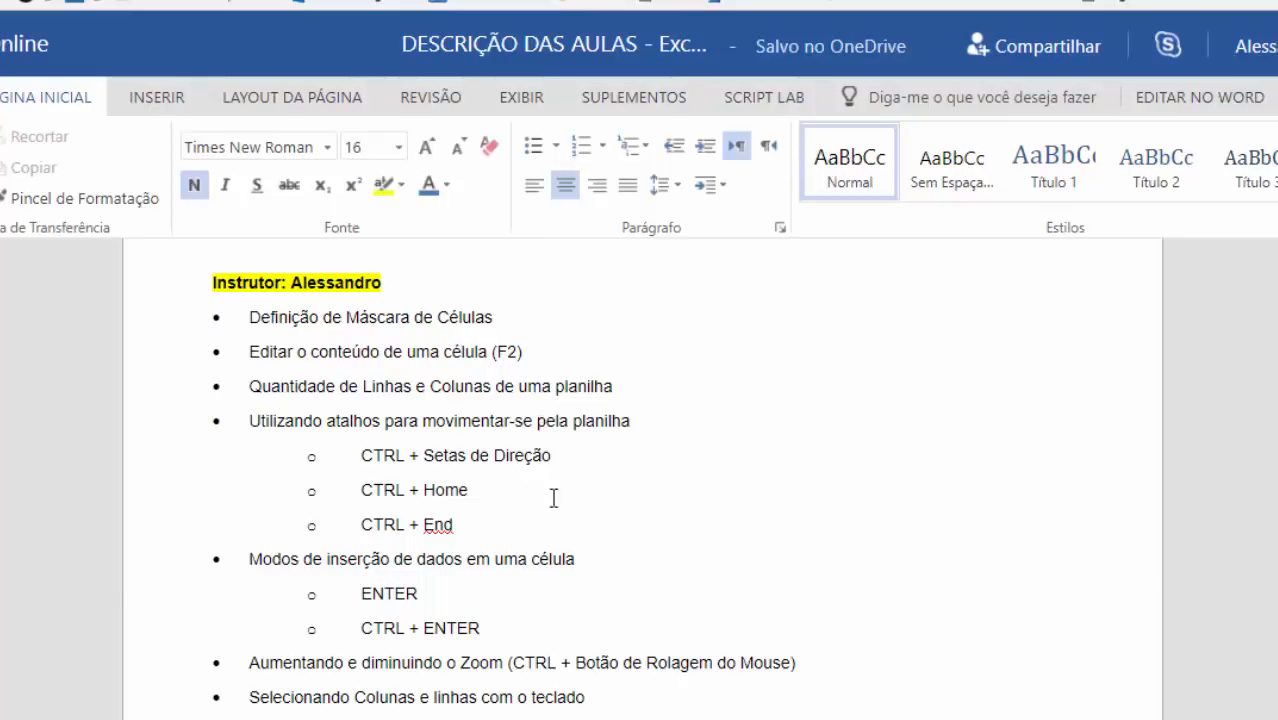
scroll(471, 633, down, 2)
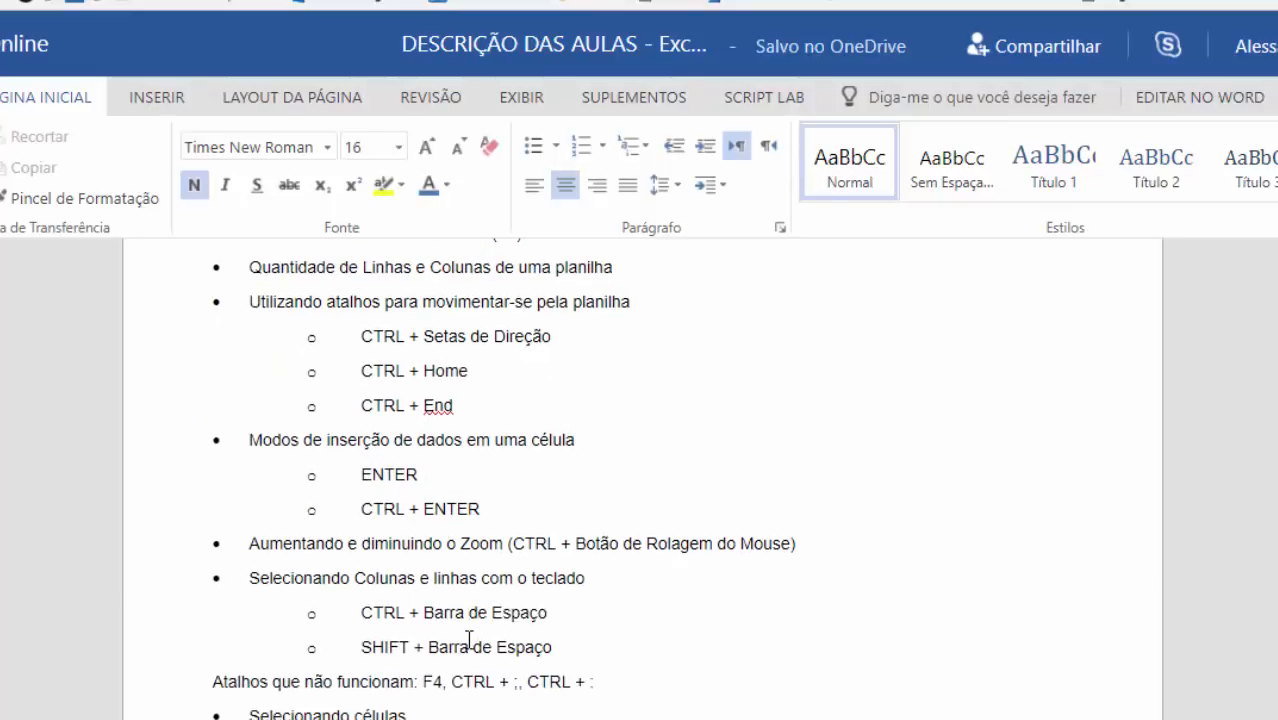
scroll(469, 640, down, 2)
scroll(469, 640, up, 4)
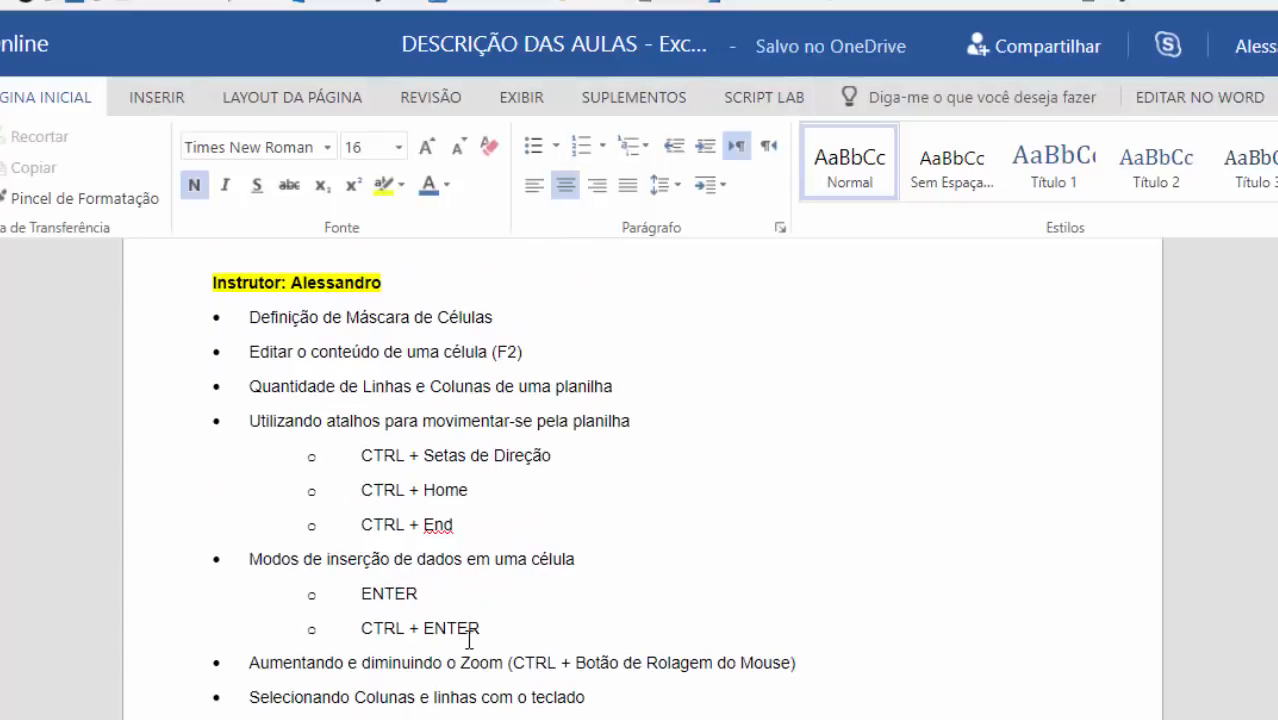
scroll(469, 640, down, 10)
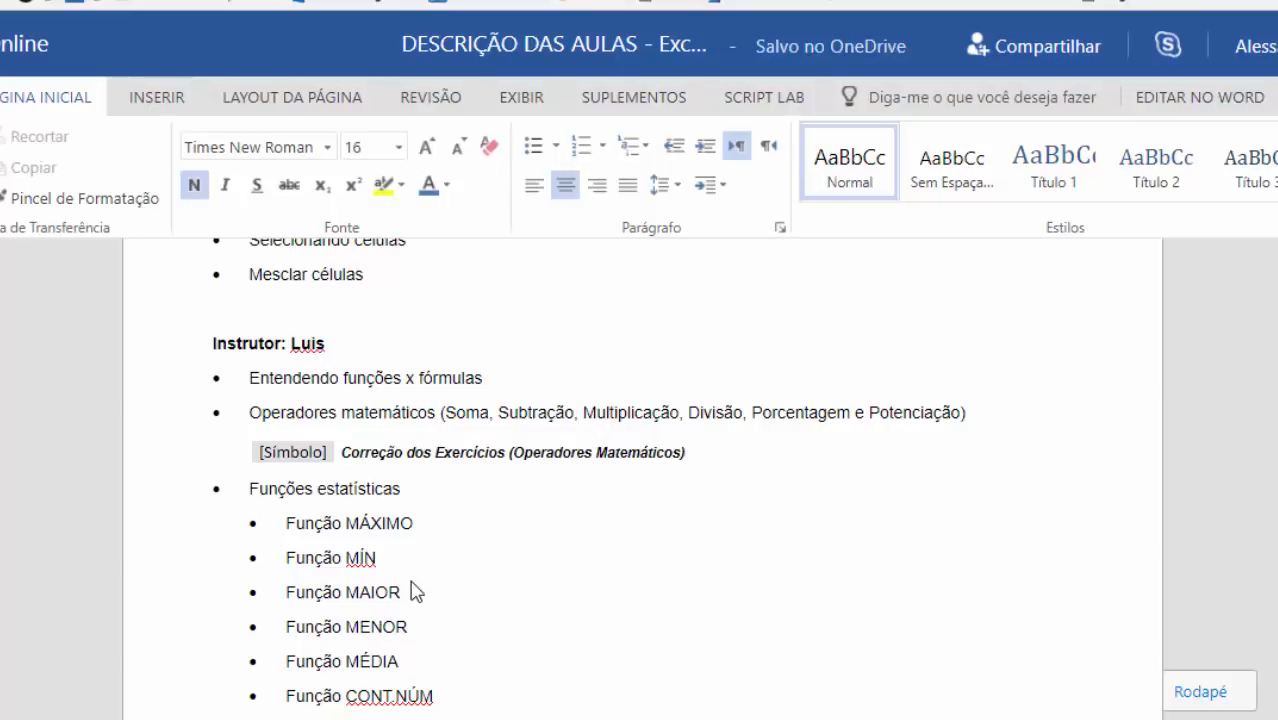
scroll(383, 617, up, 4)
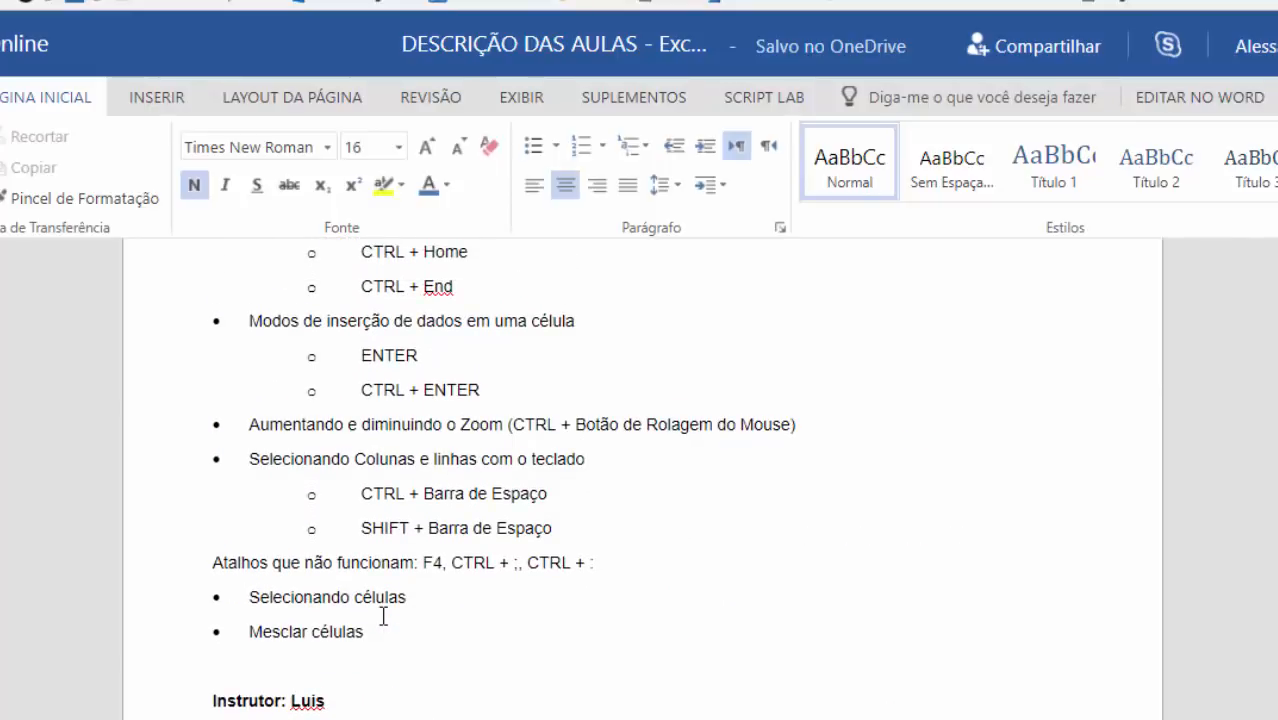
scroll(383, 617, up, 3)
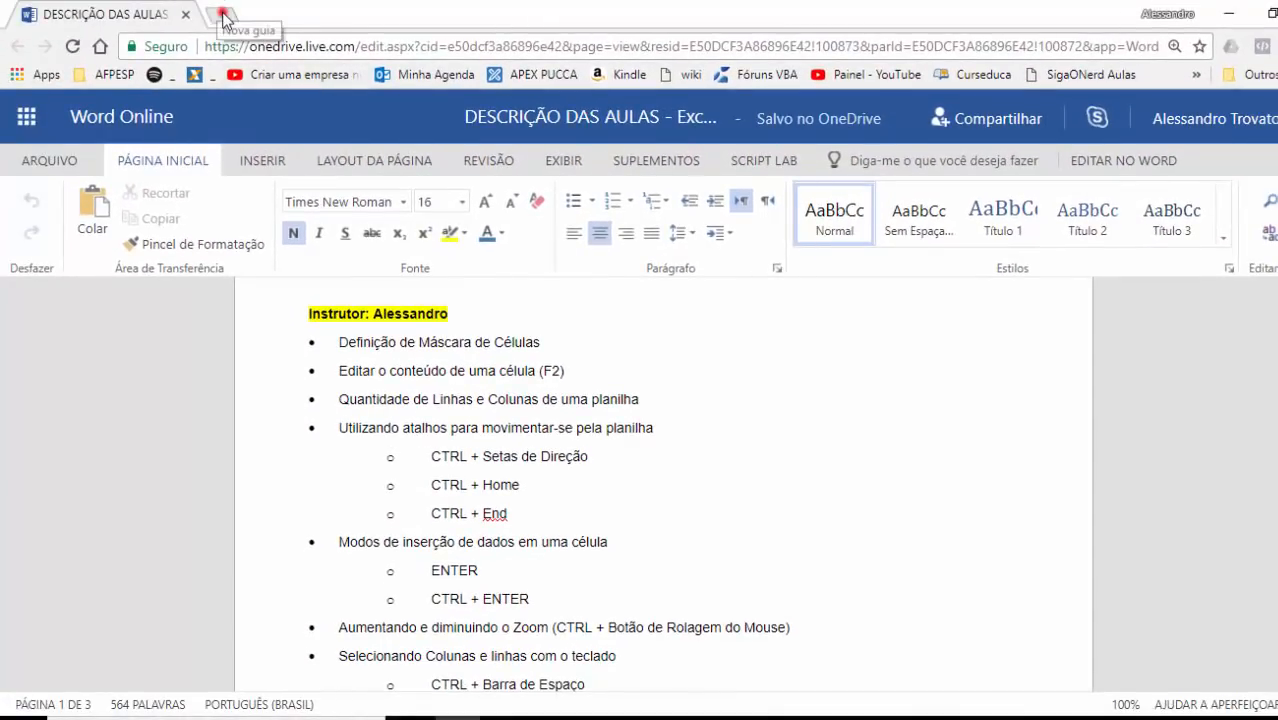
Open the onedrive.com site in a new browser tab.
click(222, 15)
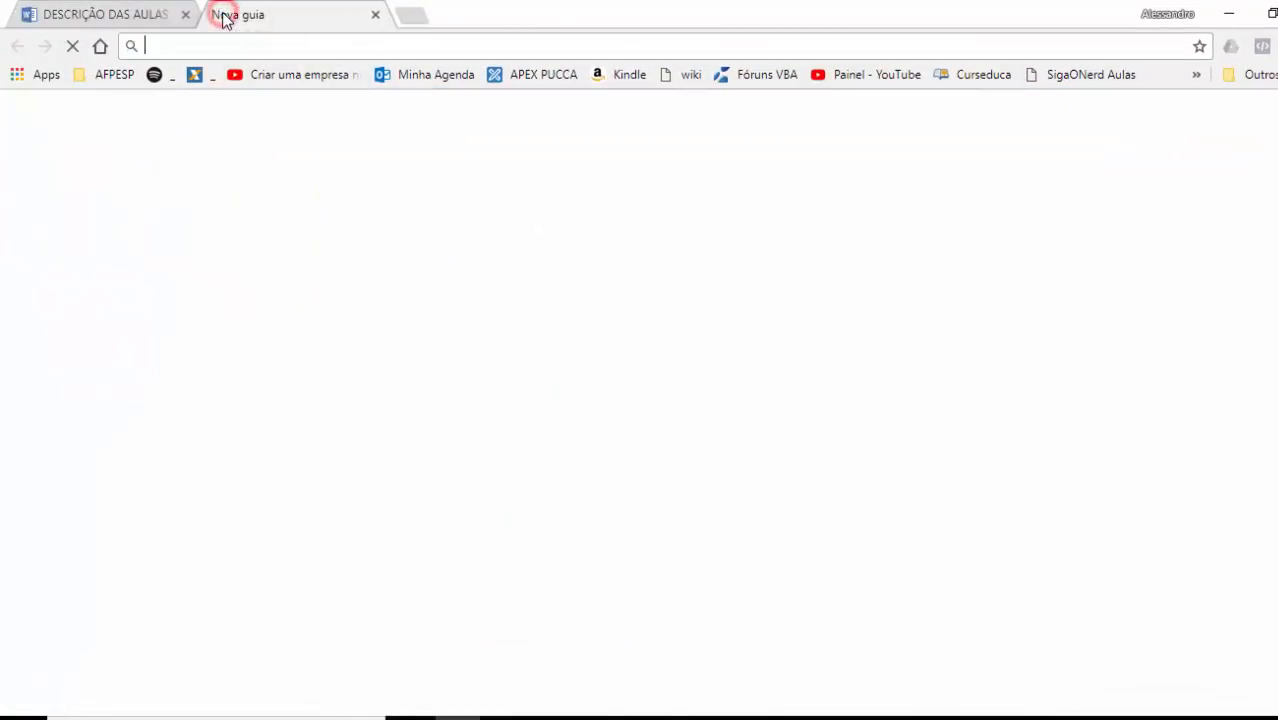
text(onedrive.com)
key(Return)
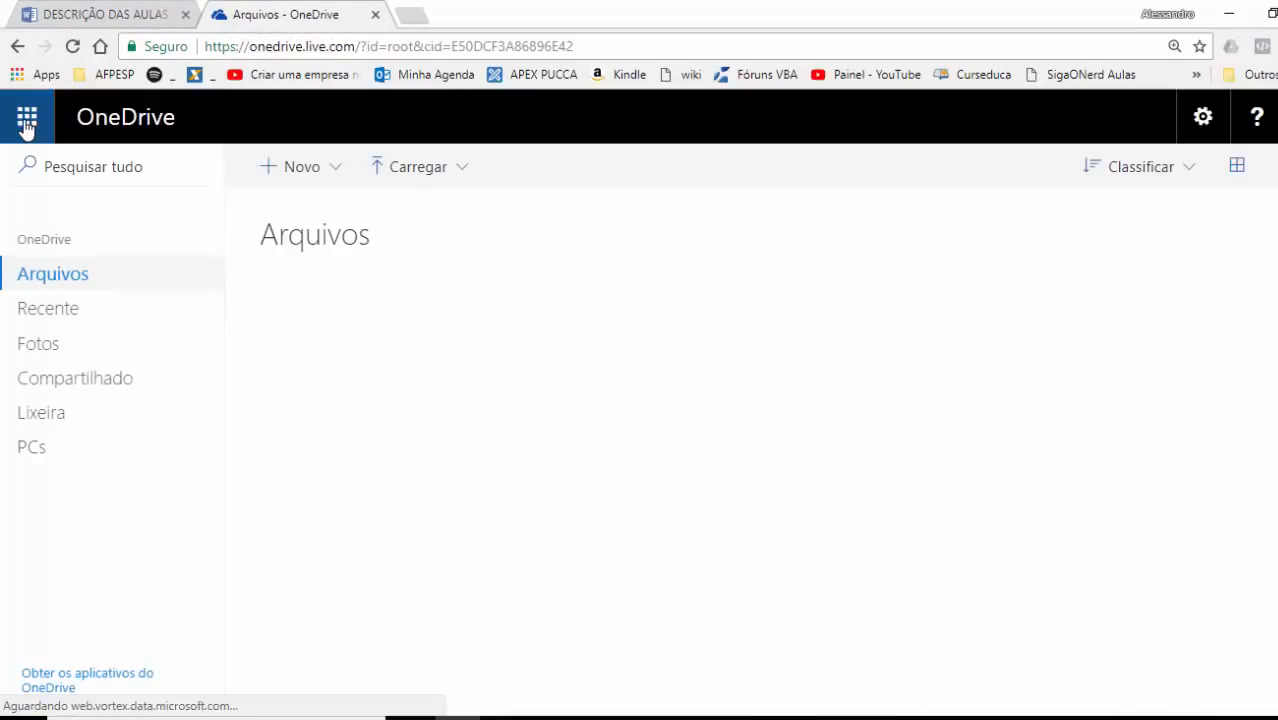
Launch Excel Online from the OneDrive app launcher and create a new blank workbook.
click(24, 121)
click(24, 121)
click(24, 120)
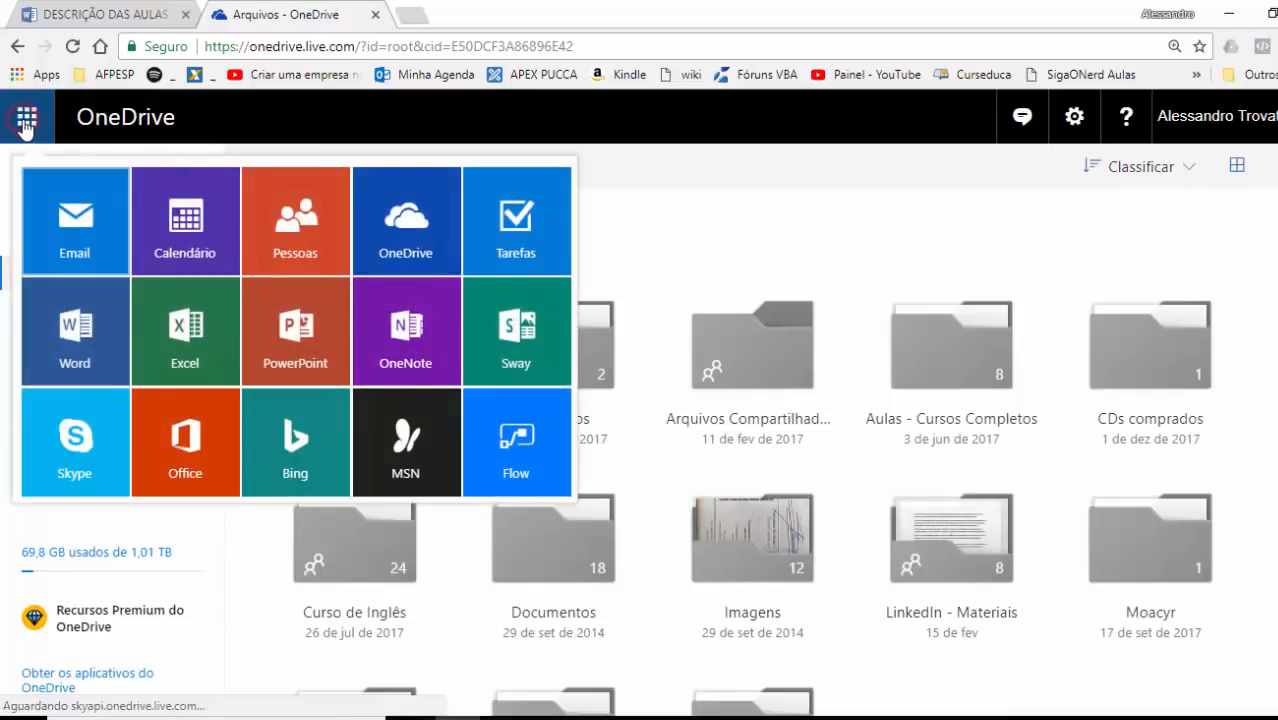
click(164, 332)
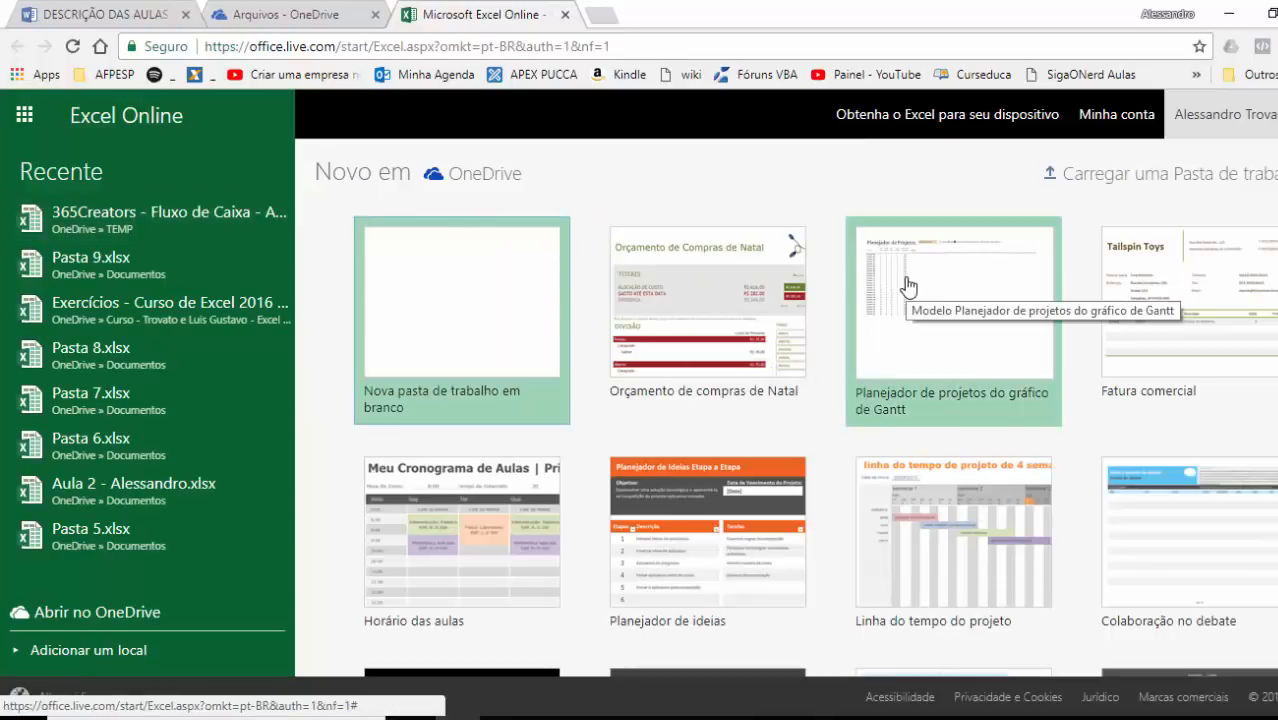
click(459, 313)
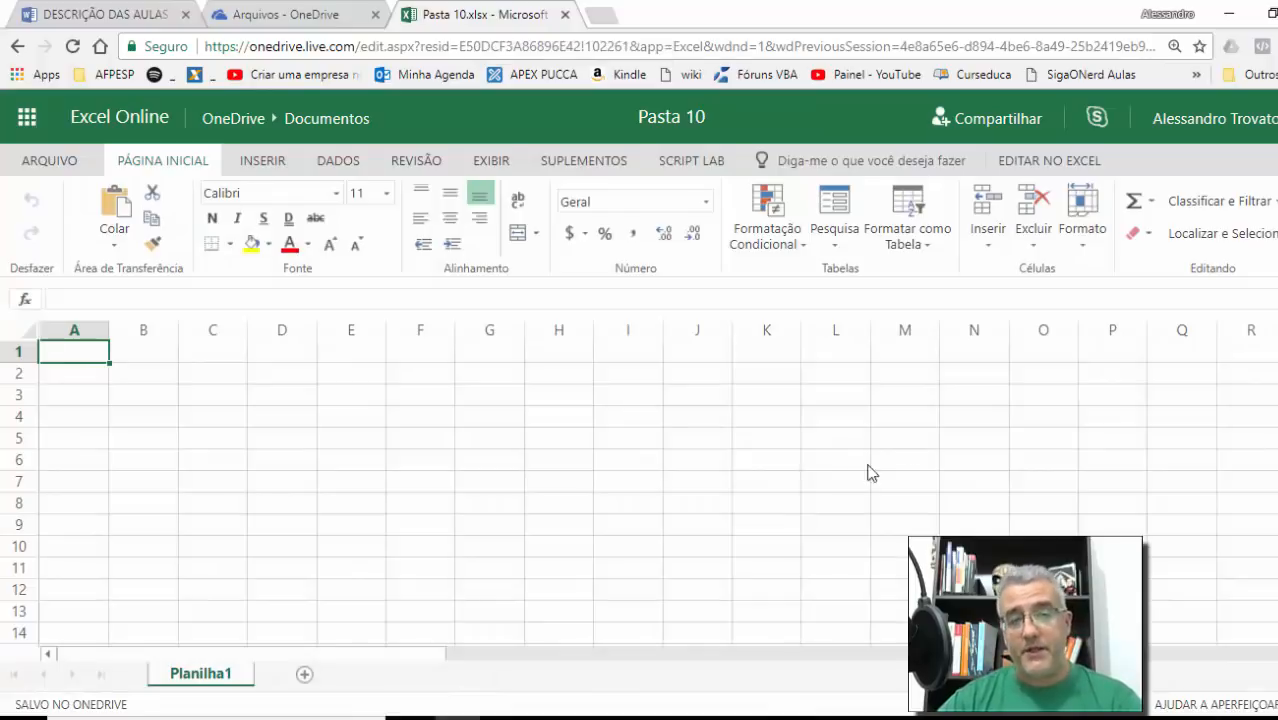
Enter the value 100 in cell A1 of the blank worksheet.
click(292, 392)
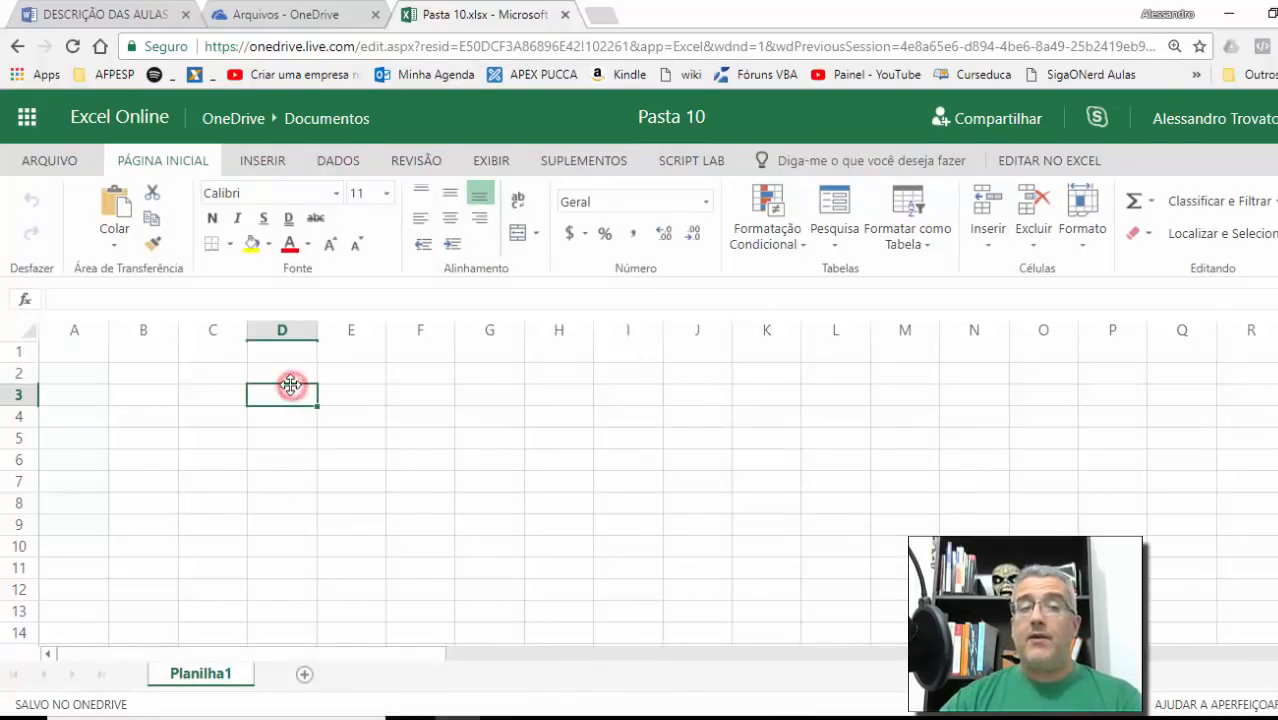
click(226, 372)
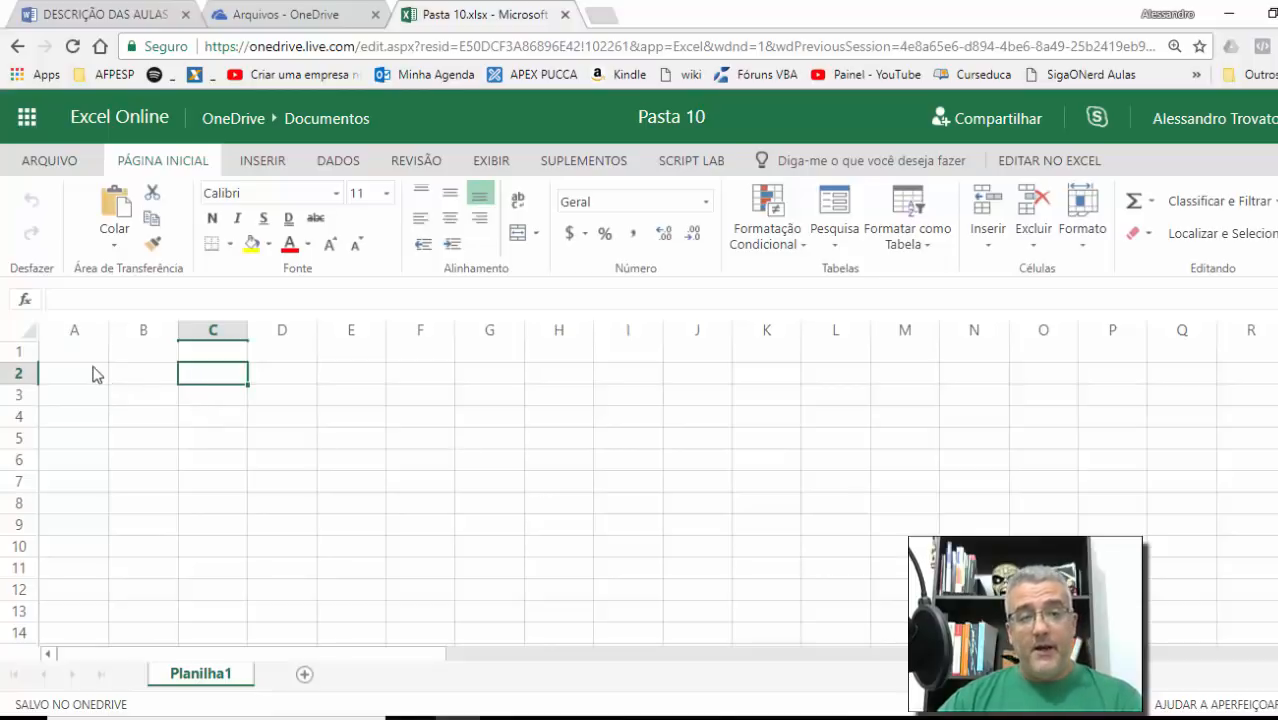
click(75, 334)
click(75, 350)
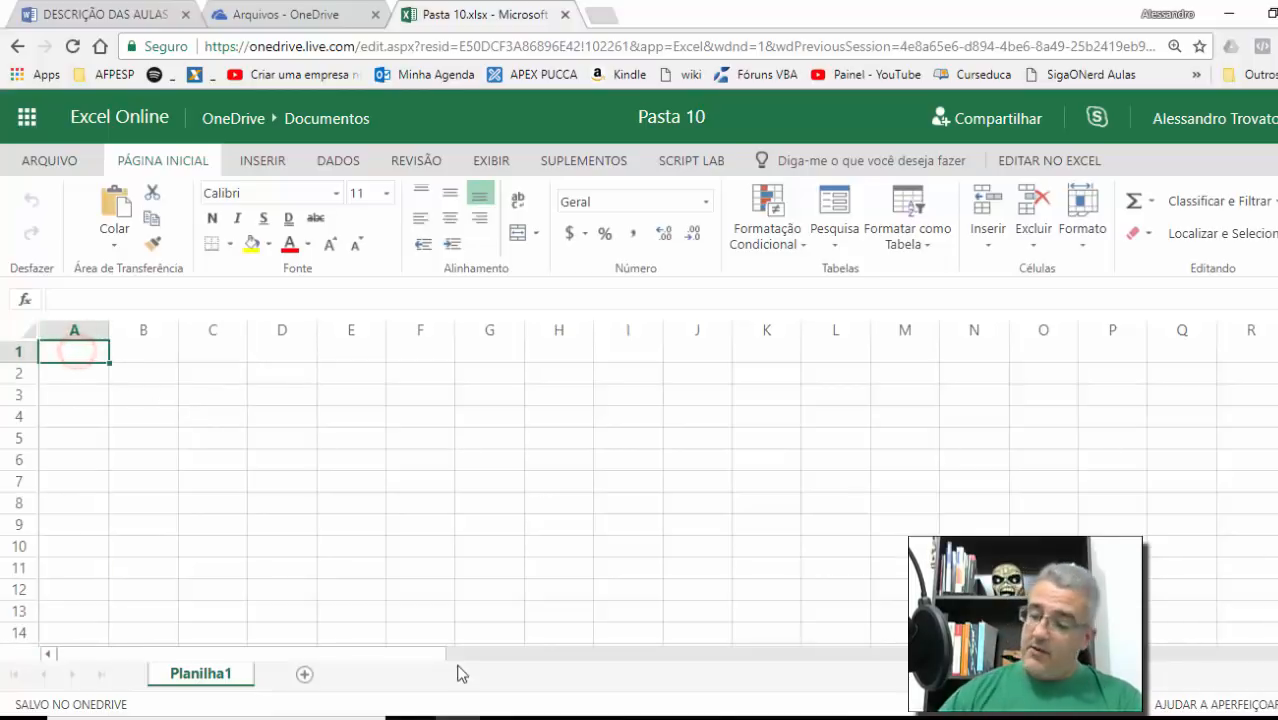
text(100)
key(Return)
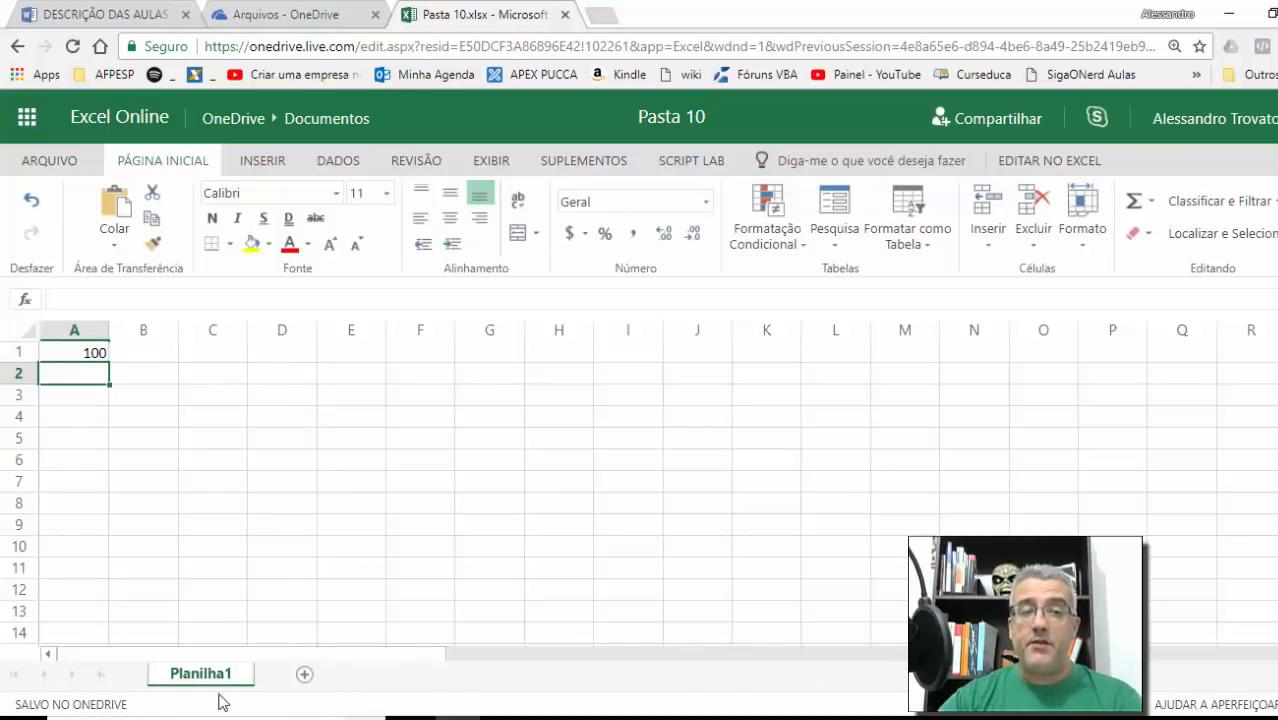
Format cell A1 as bold italic with the R$ Português (Brasil) accounting format.
click(93, 349)
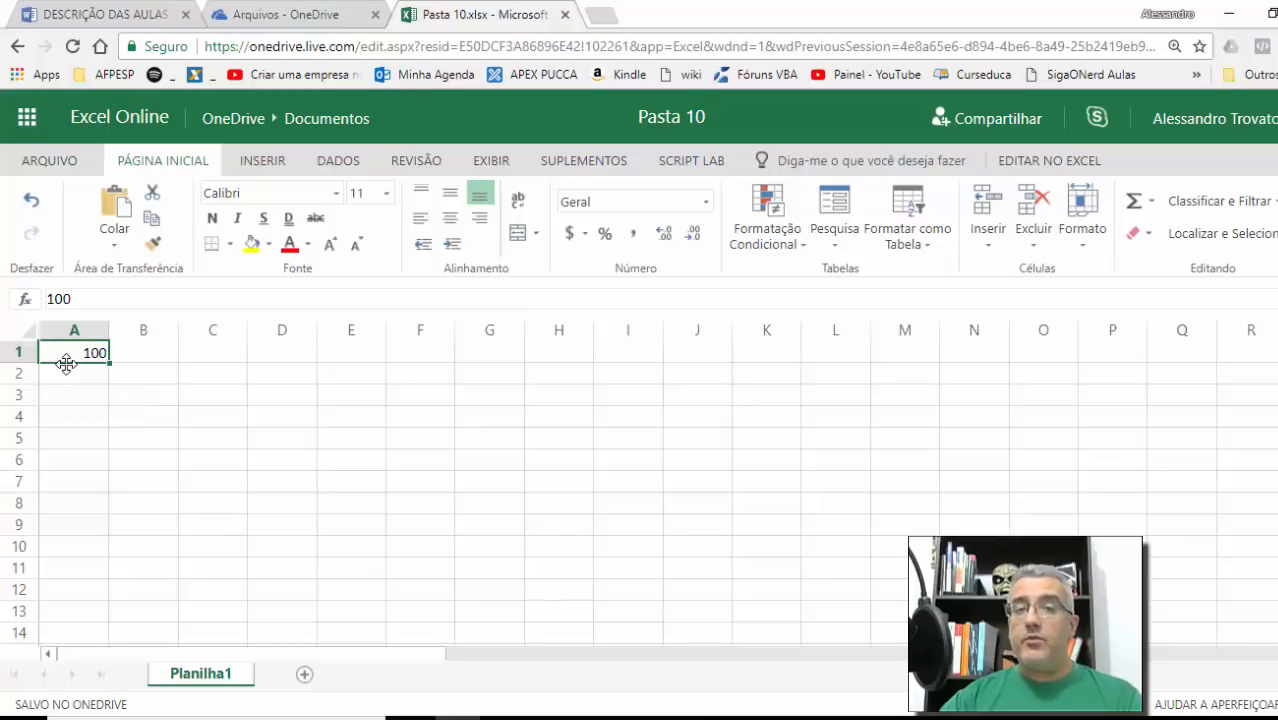
click(212, 219)
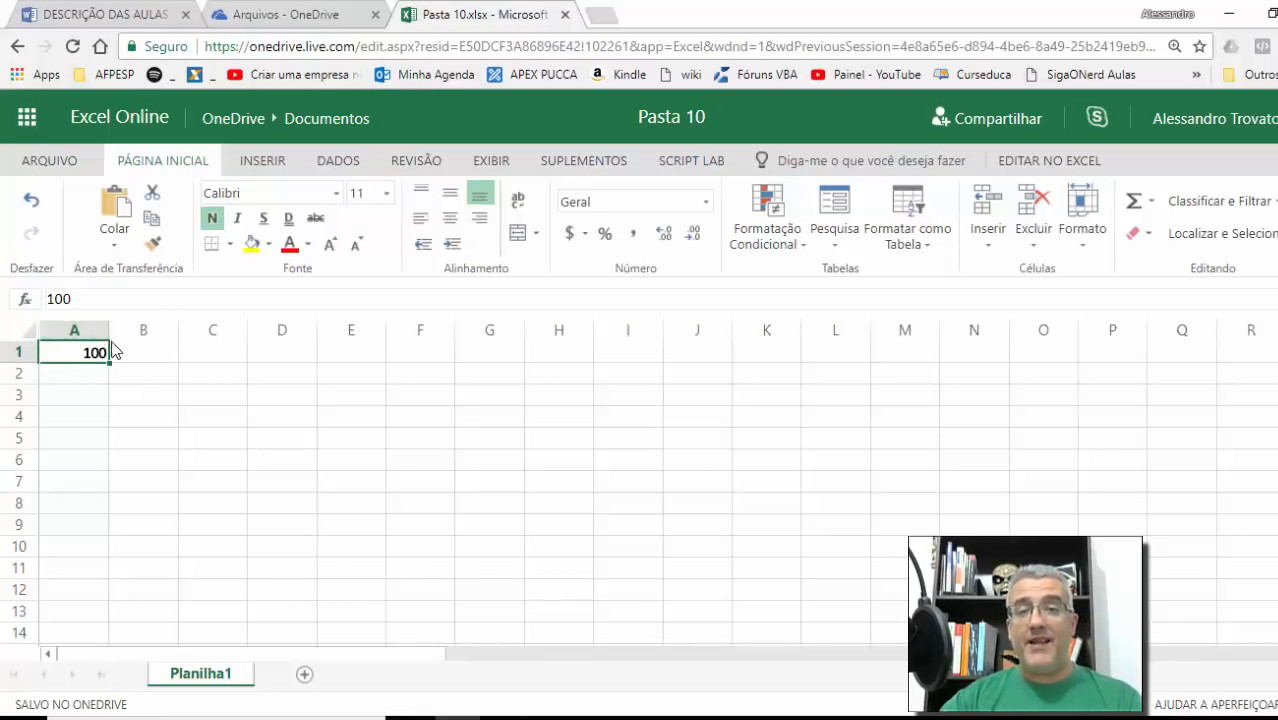
click(237, 218)
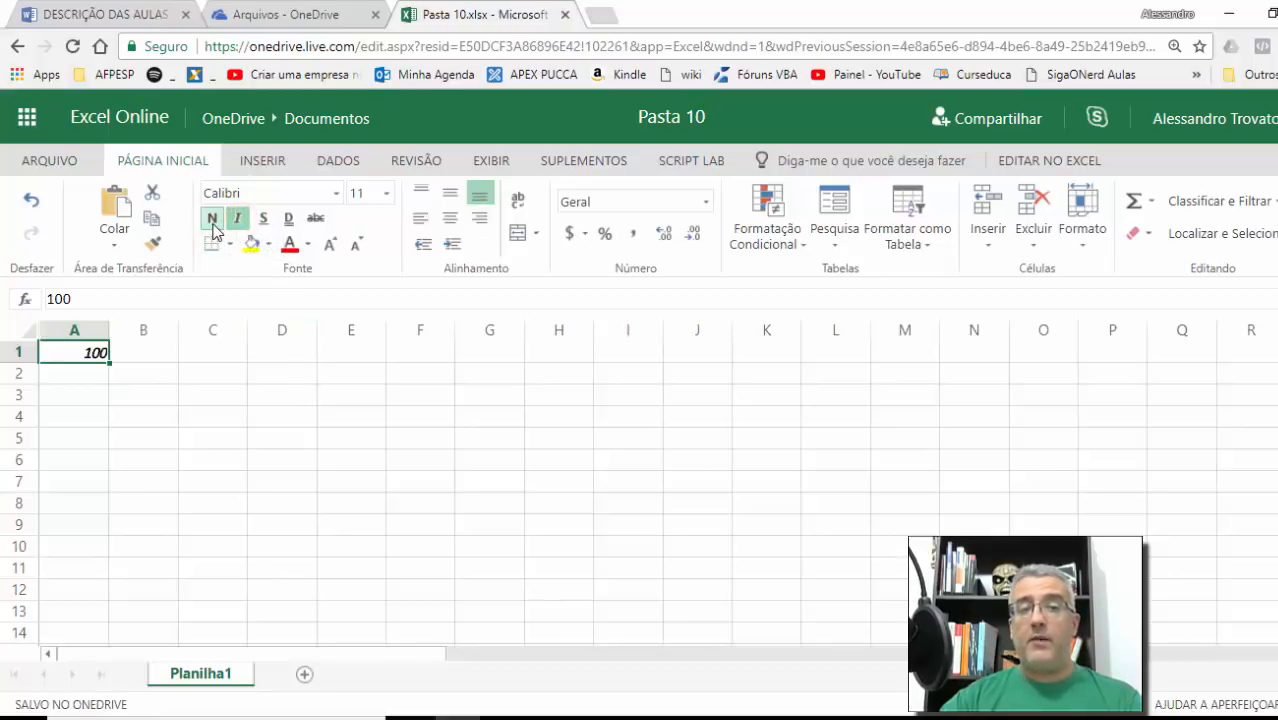
click(212, 220)
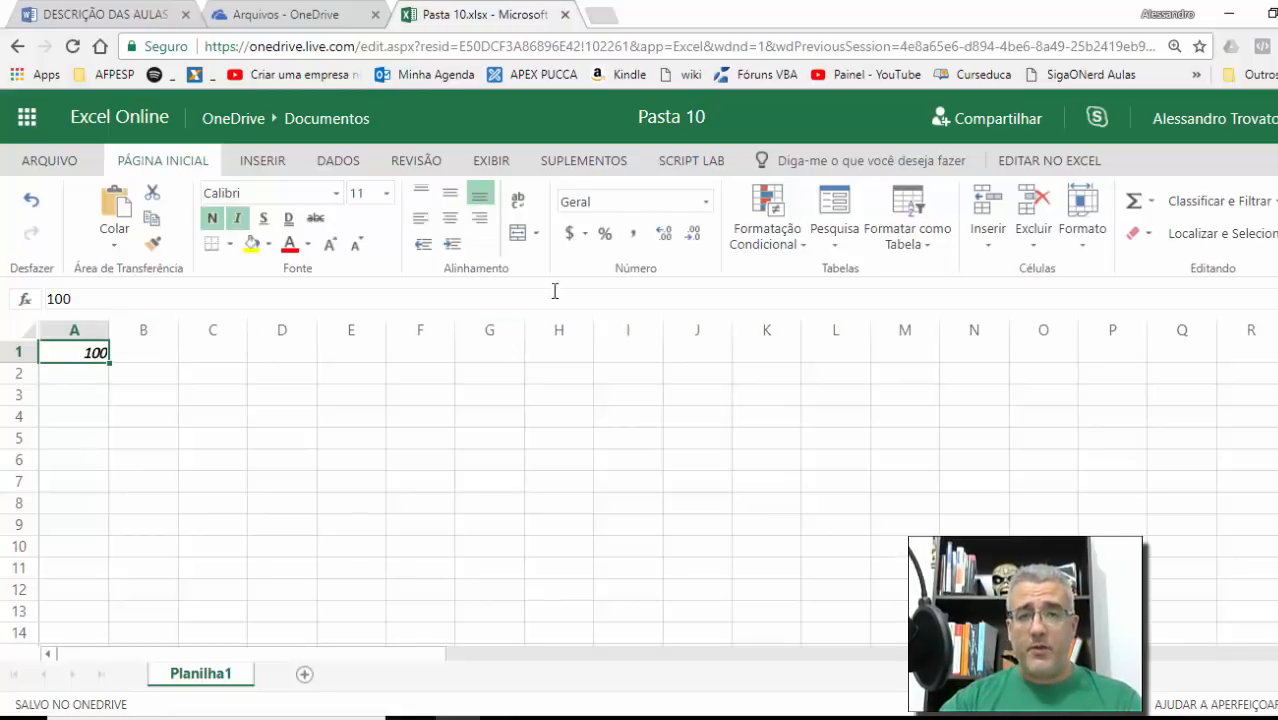
click(583, 235)
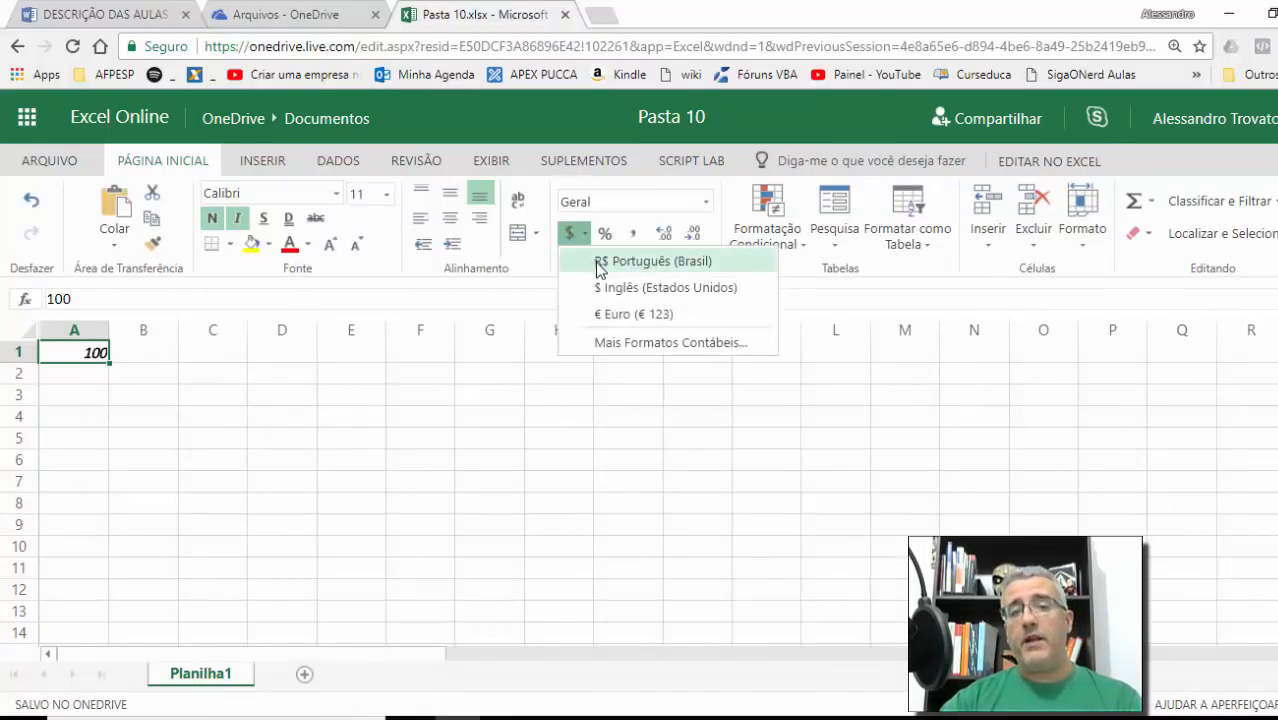
click(604, 261)
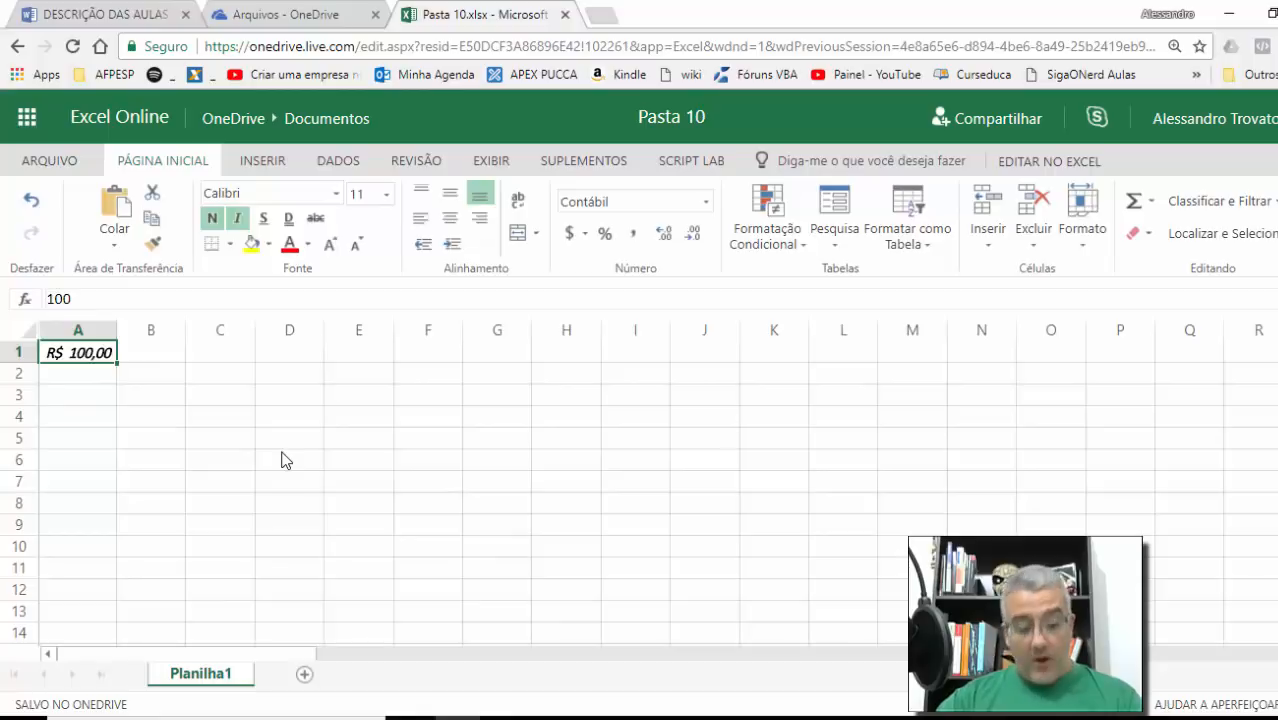
key(F9)
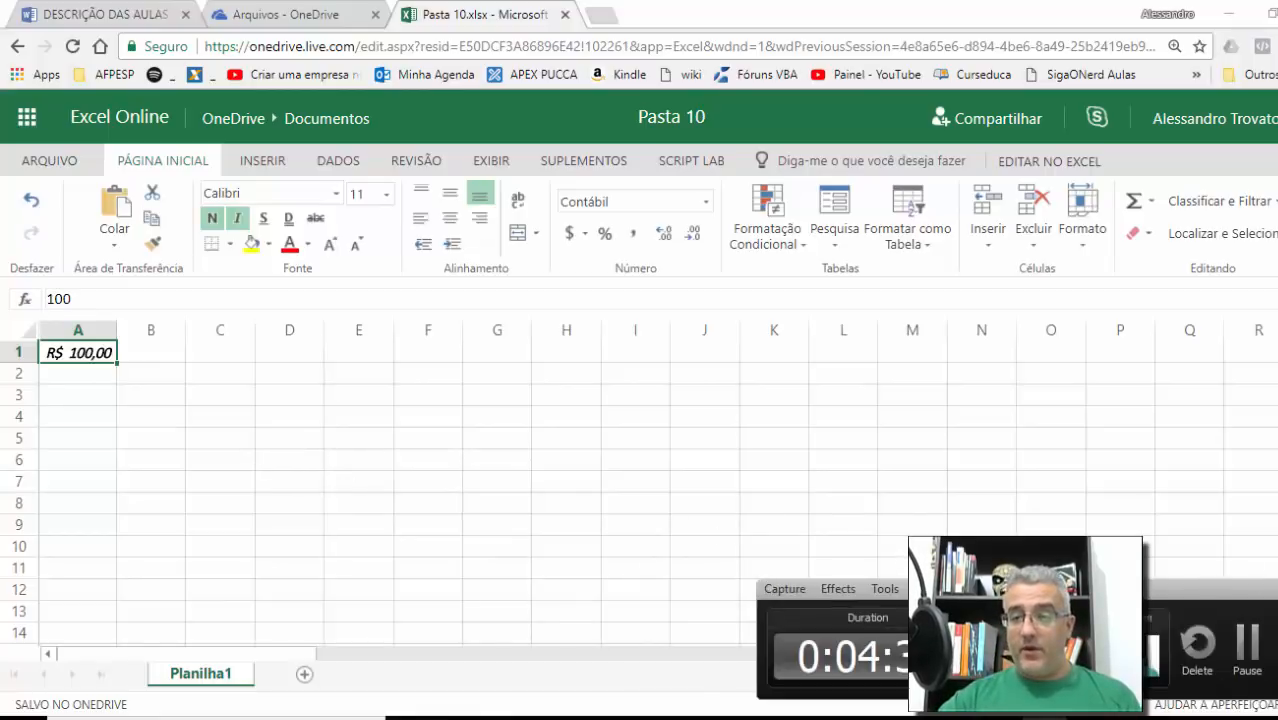
key(alt+Tab)
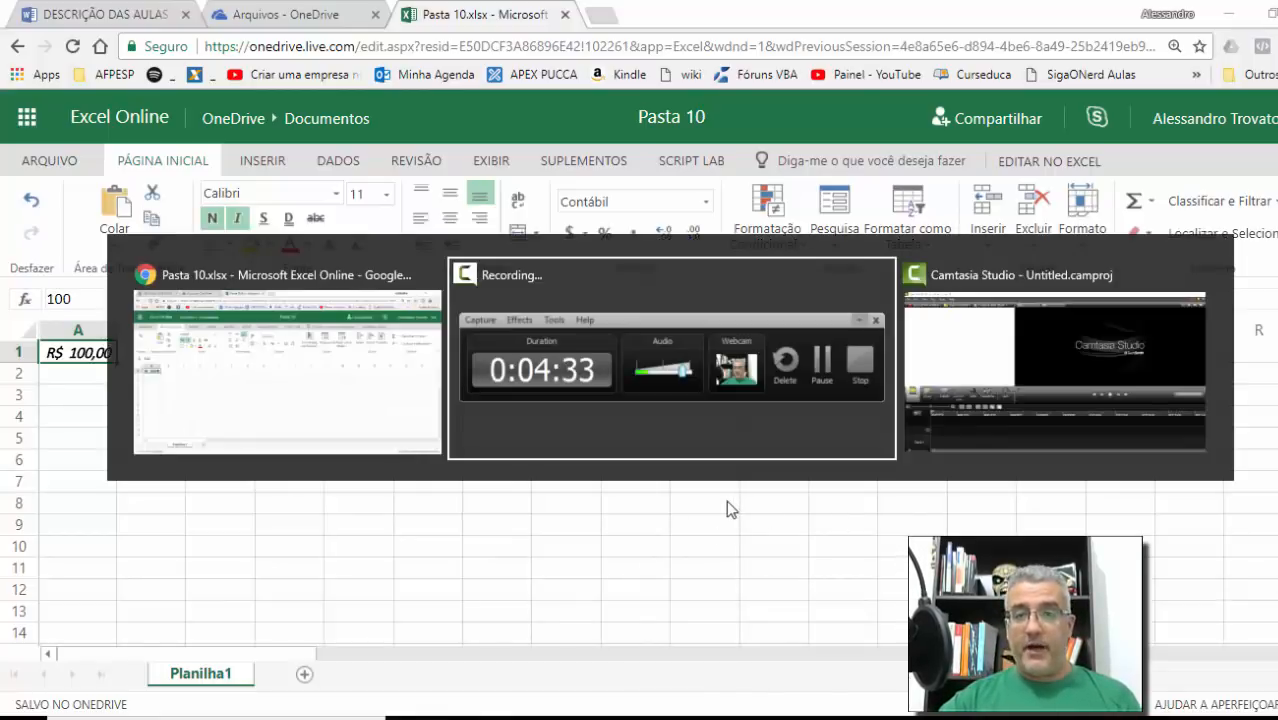
Go back to the course outline document, close the OneDrive tab and check the topics on cell editing and data entry.
click(280, 12)
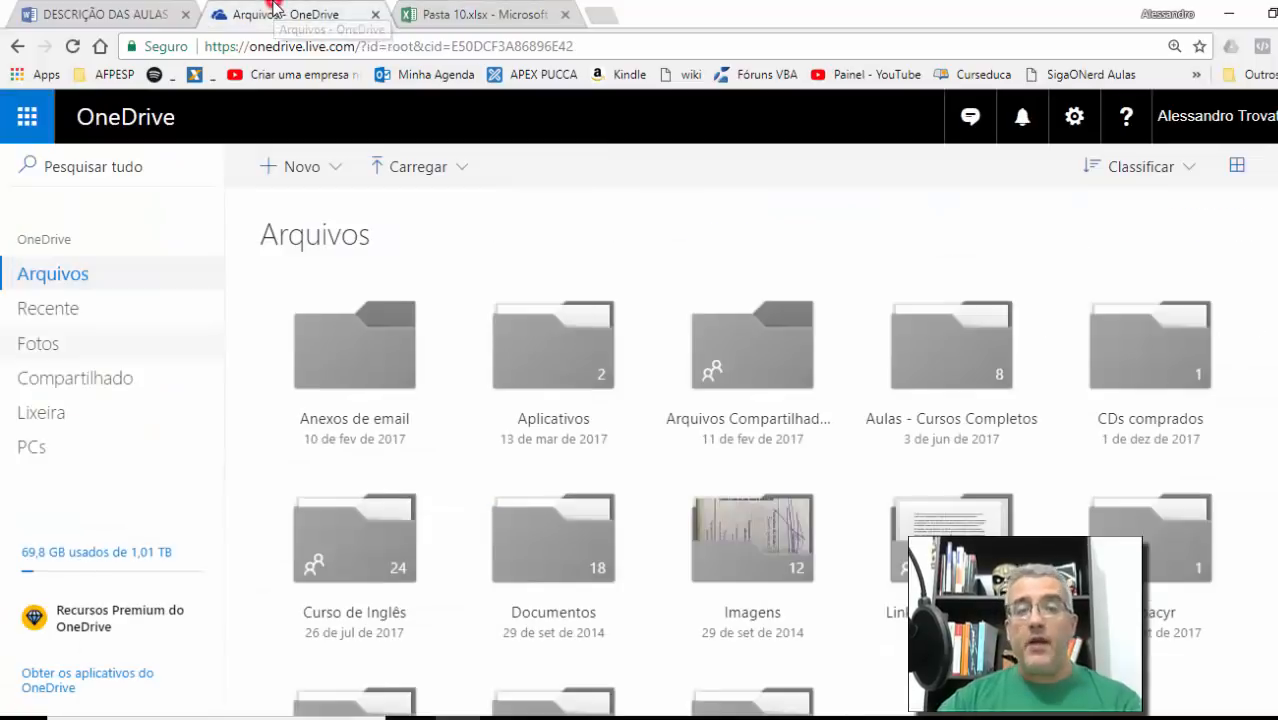
click(78, 12)
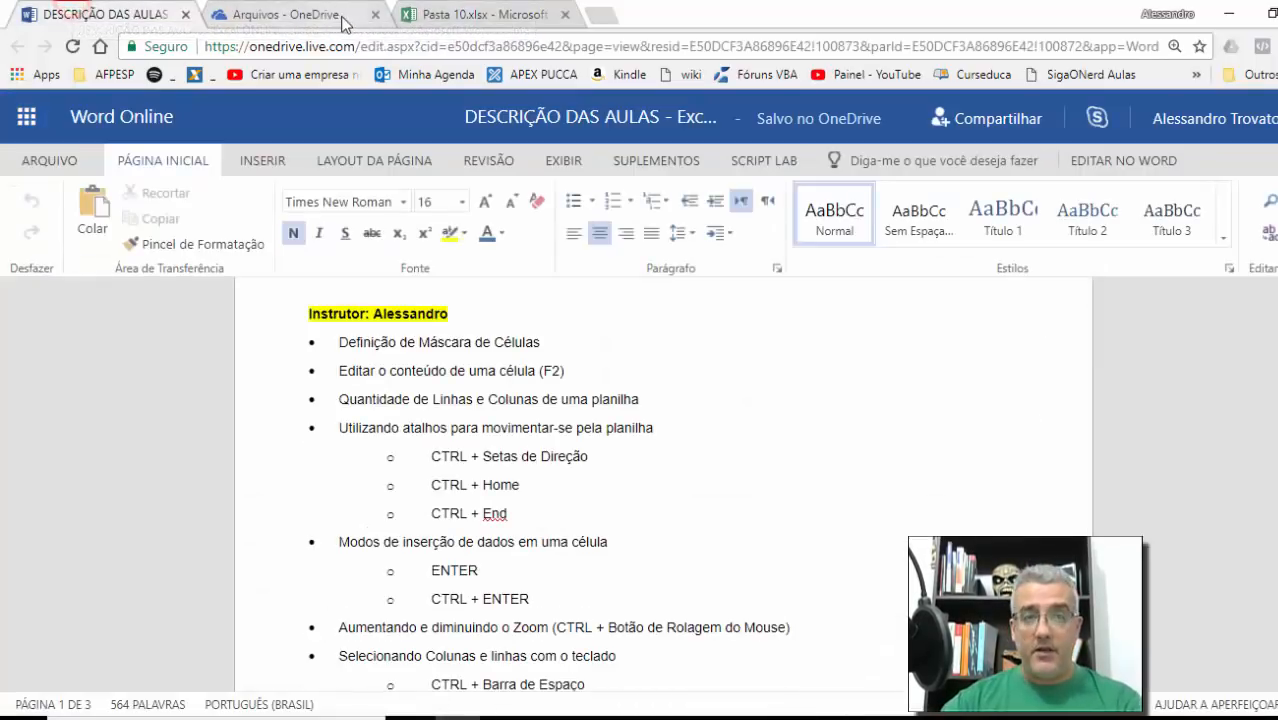
click(375, 15)
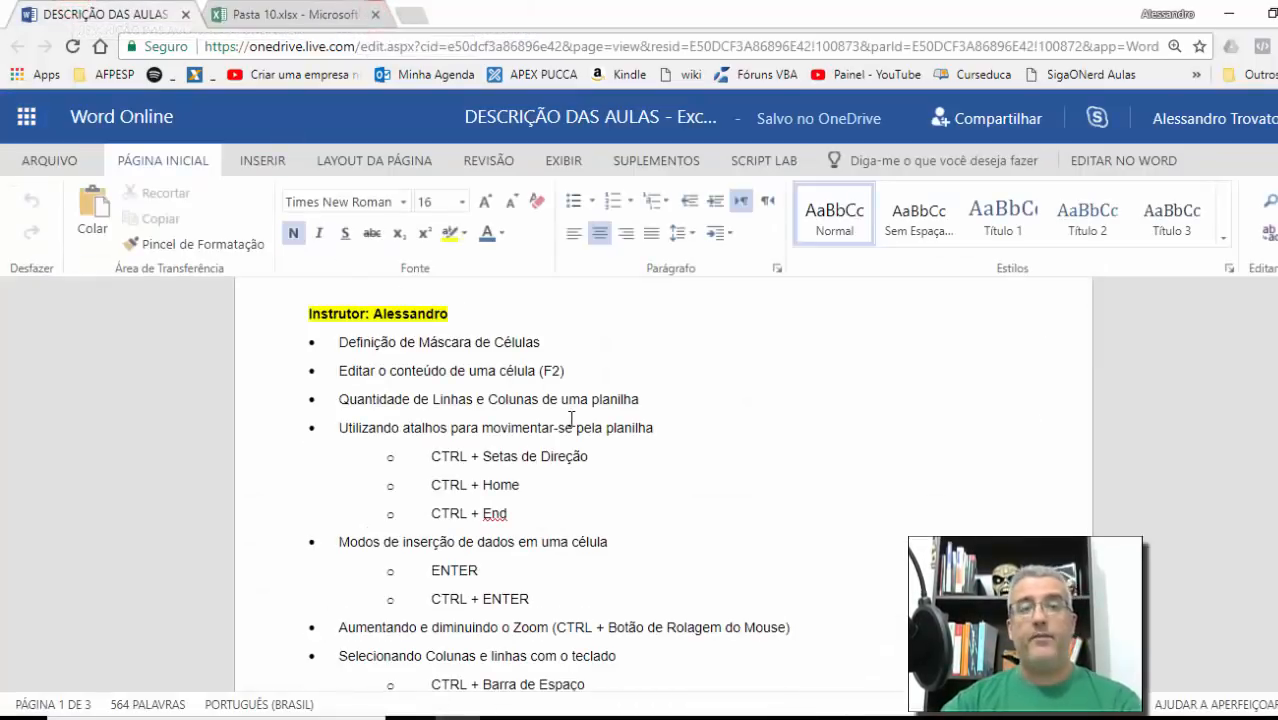
scroll(537, 348, up, 1)
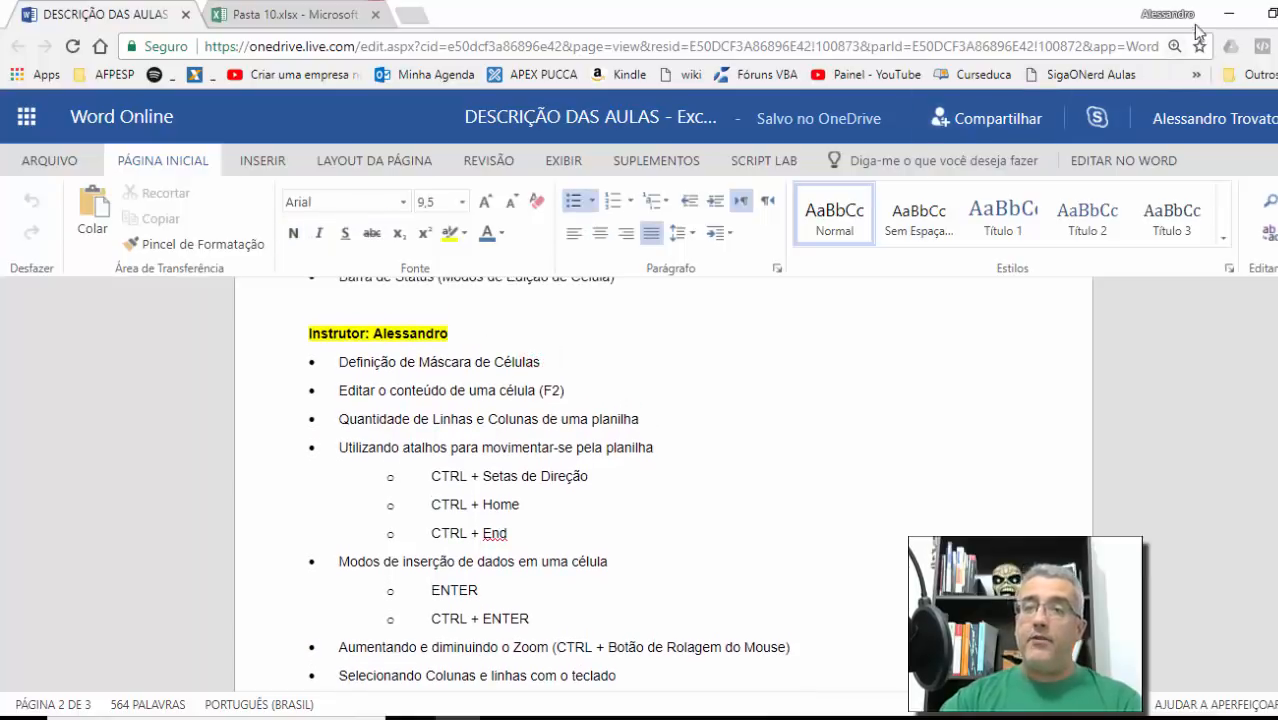
click(1228, 13)
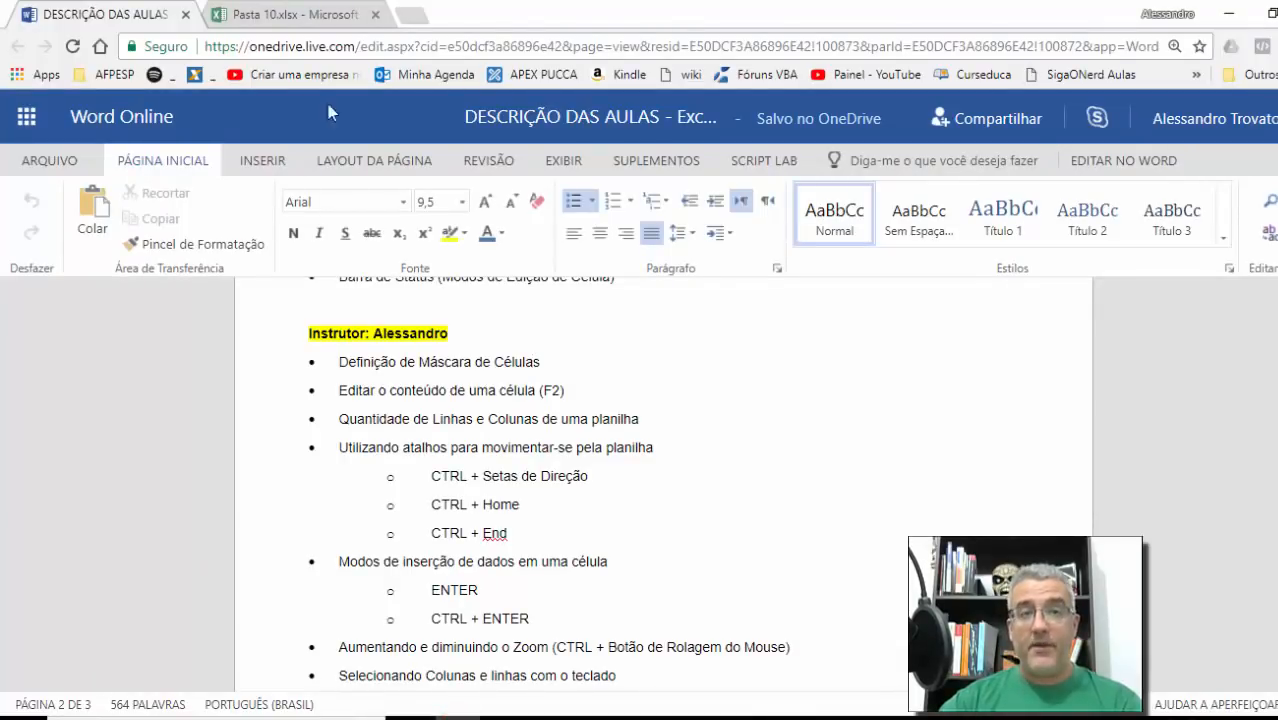
Switch back to the Pasta 10 workbook and fill cells B2:B8 with the value 50 in one entry.
click(290, 14)
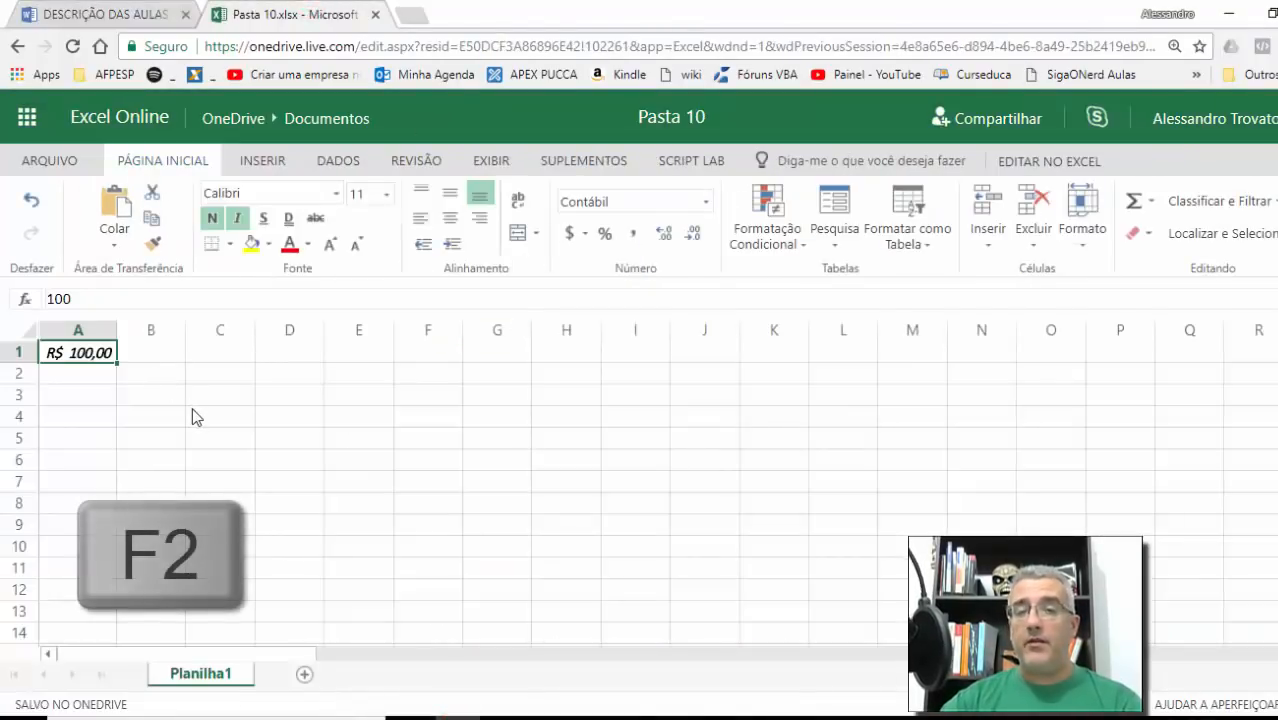
click(243, 428)
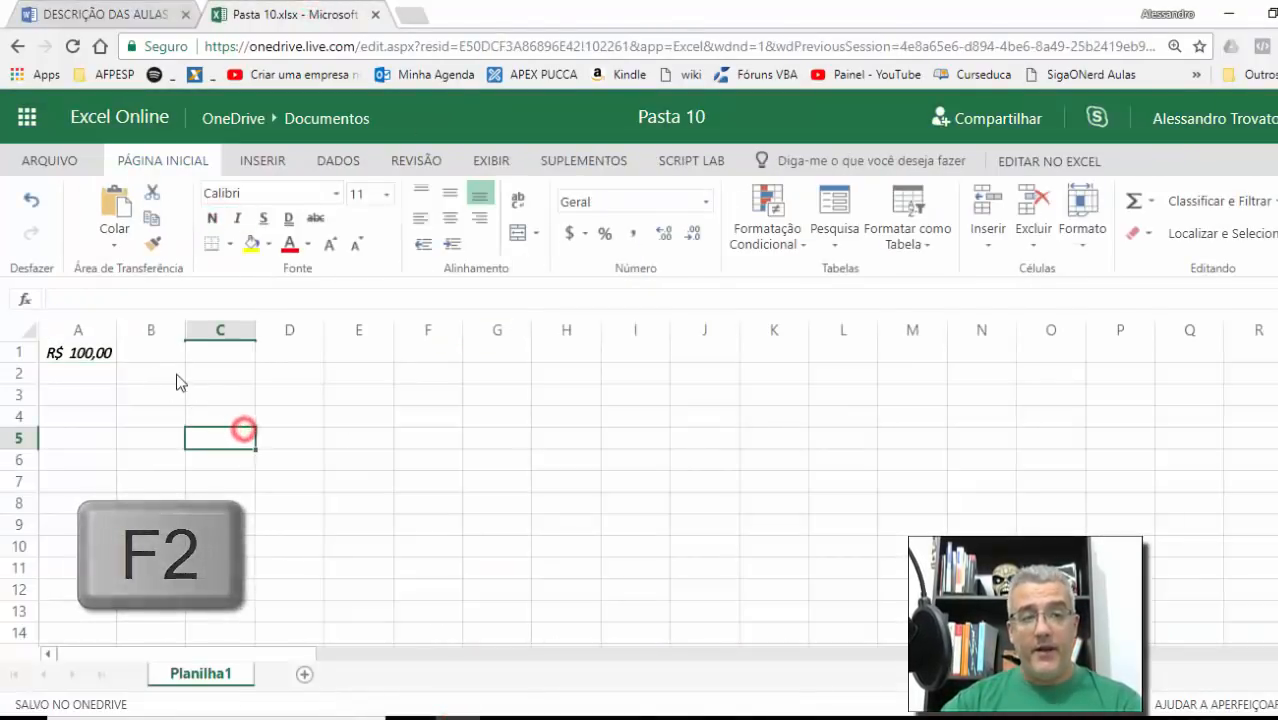
drag(177, 371, 184, 508)
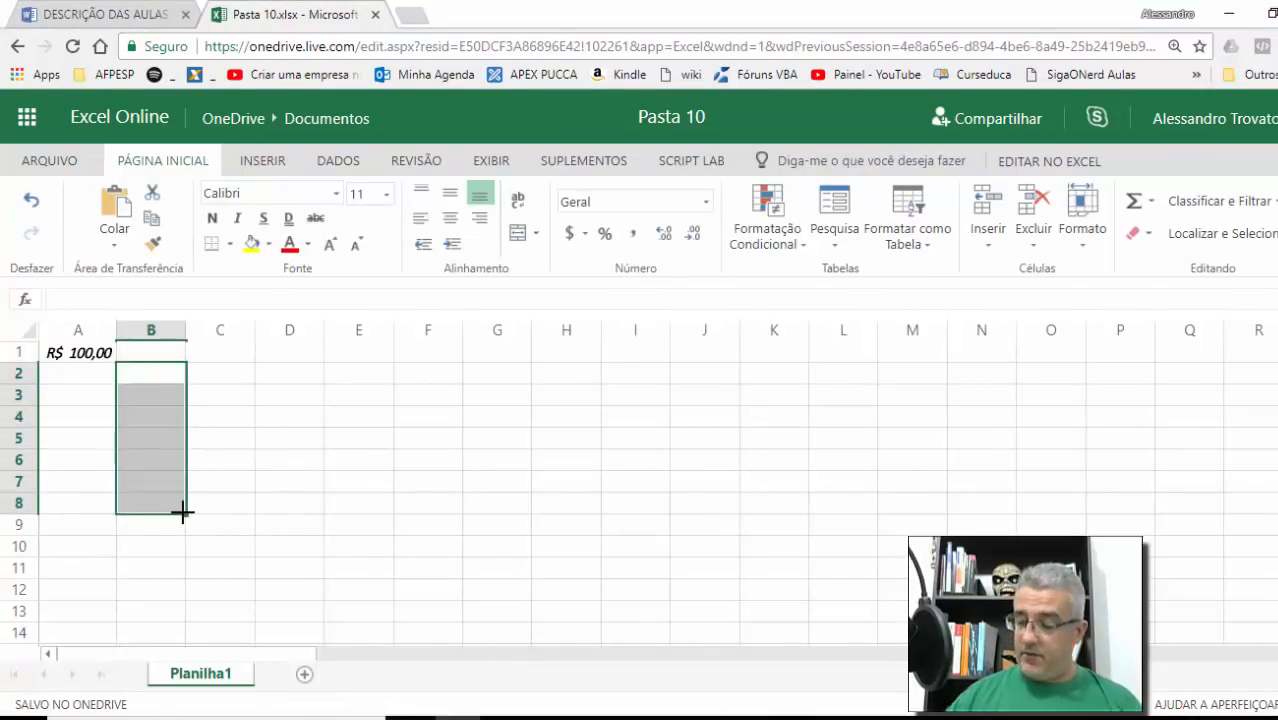
text(50)
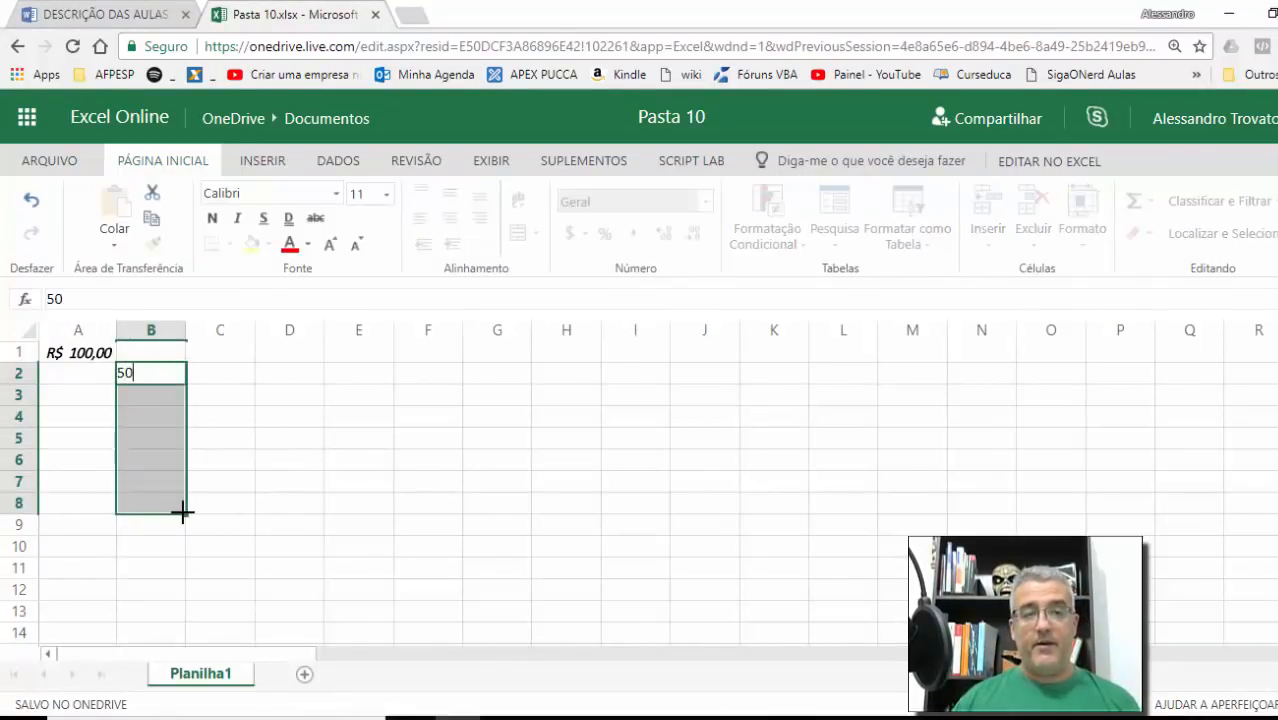
key(ctrl+Return)
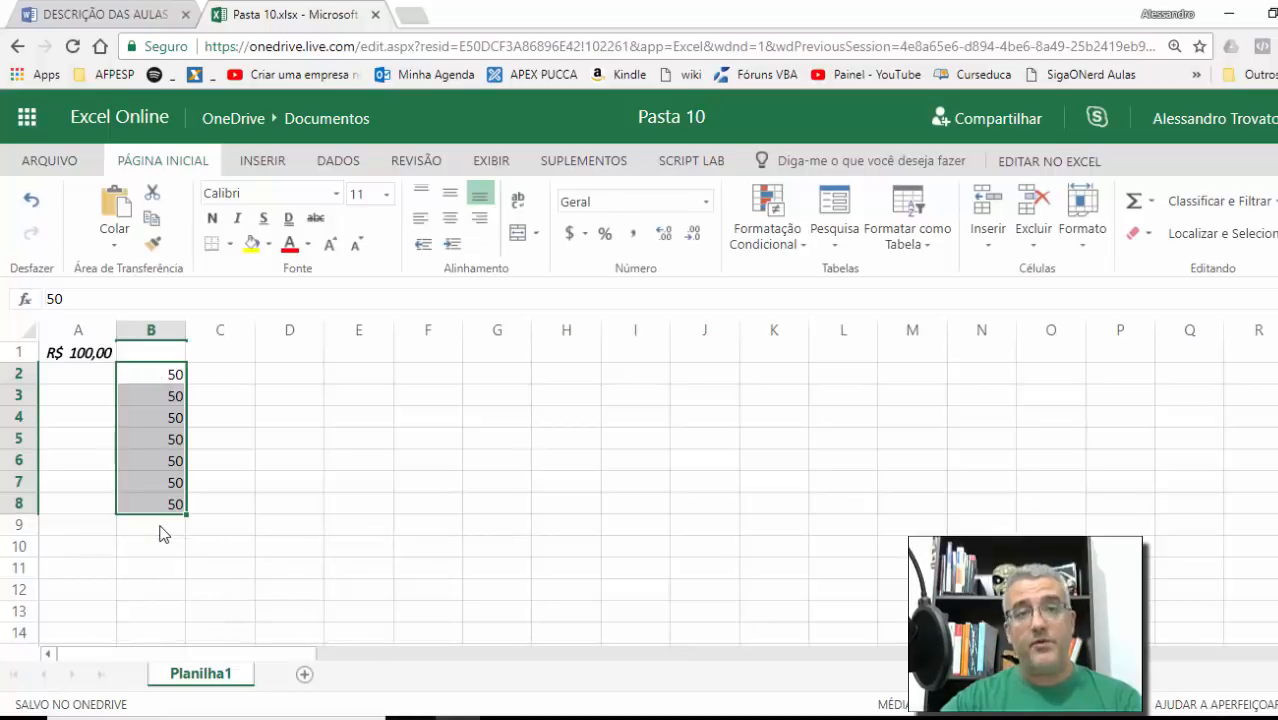
Enter the value 50 in cell D2.
click(312, 375)
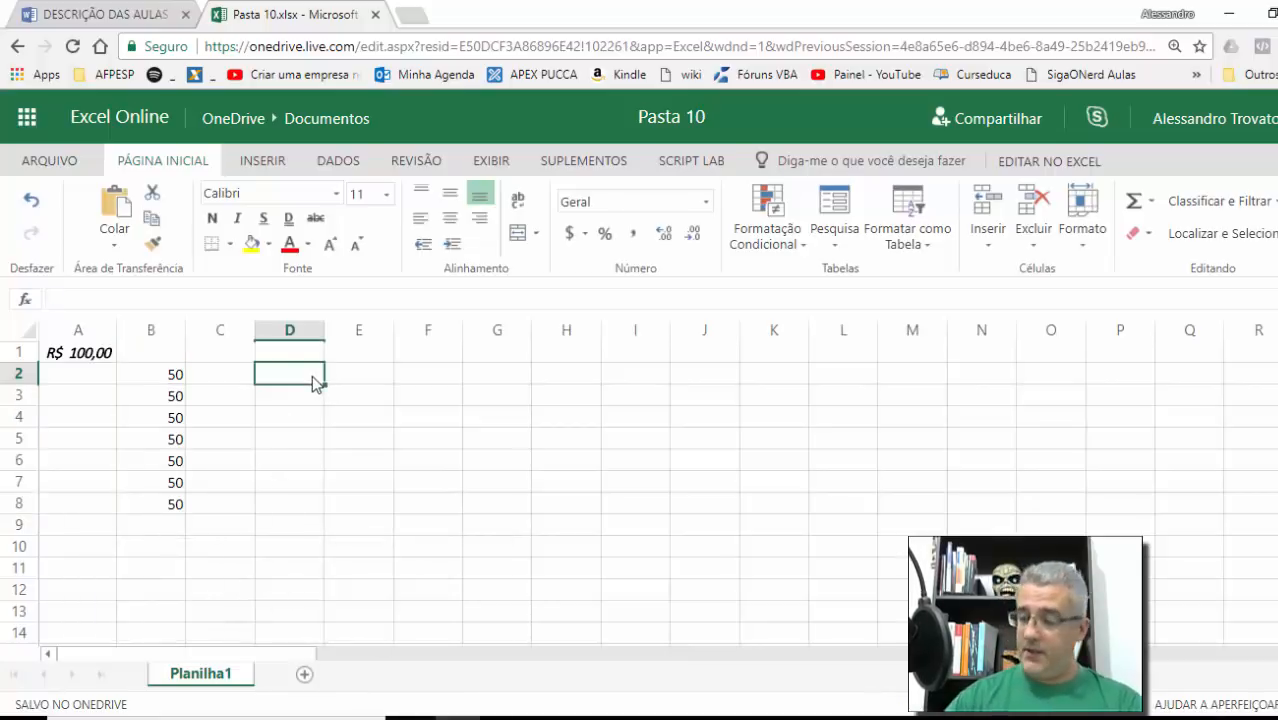
text(50)
key(Return)
Copy the value of cell D2 into cells D3:D8.
click(312, 375)
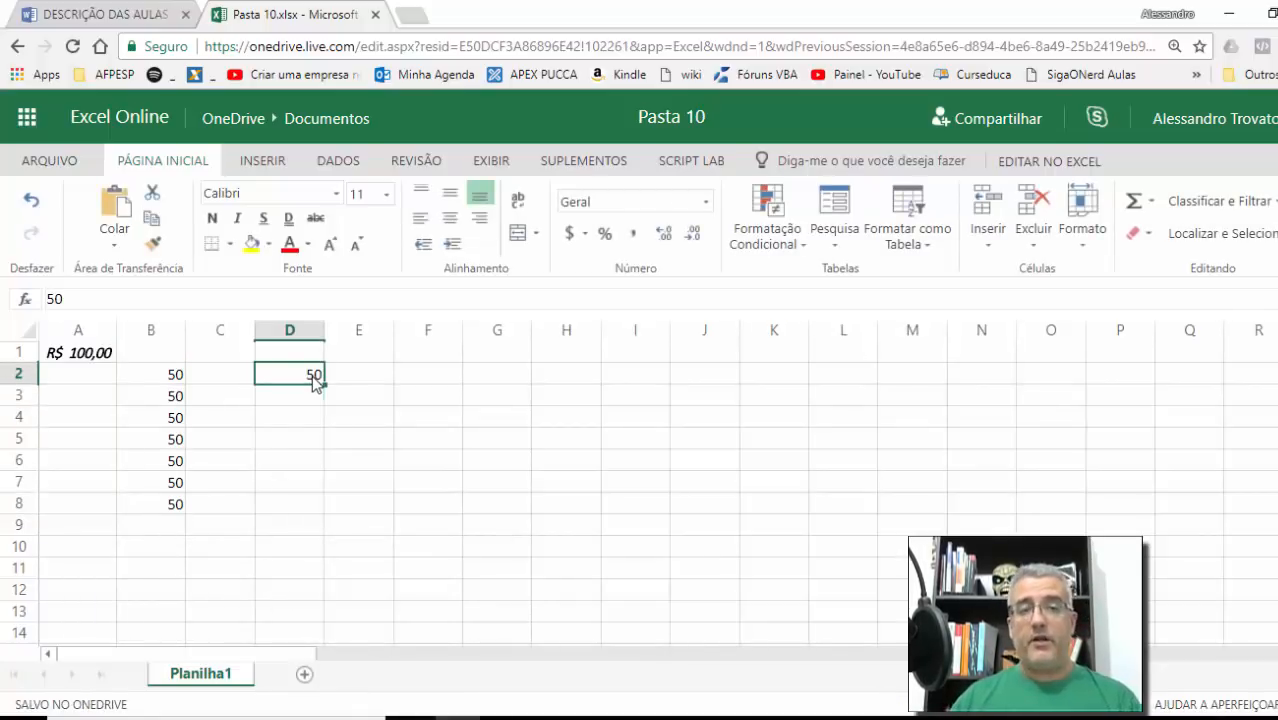
key(ctrl+c)
key(Down)
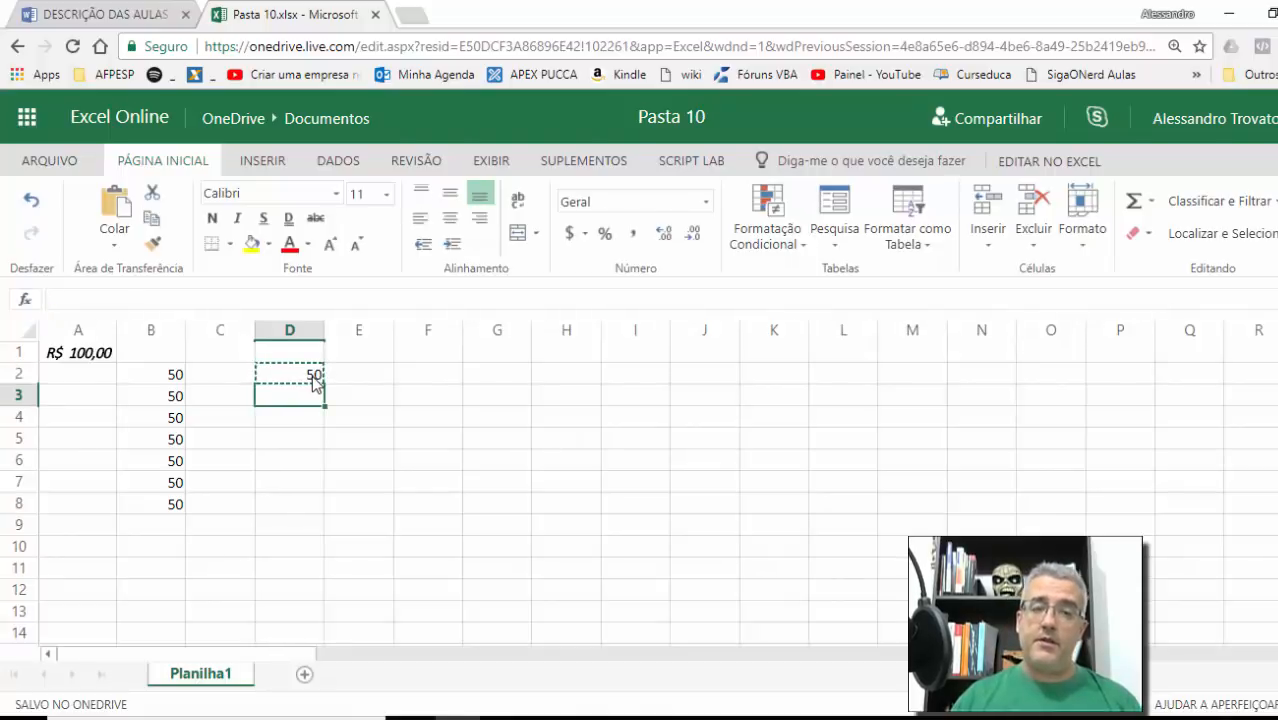
key(shift+Down)
key(shift+Down)
key(shift+Down)
key(shift+Down)
key(shift+Down)
key(ctrl+v)
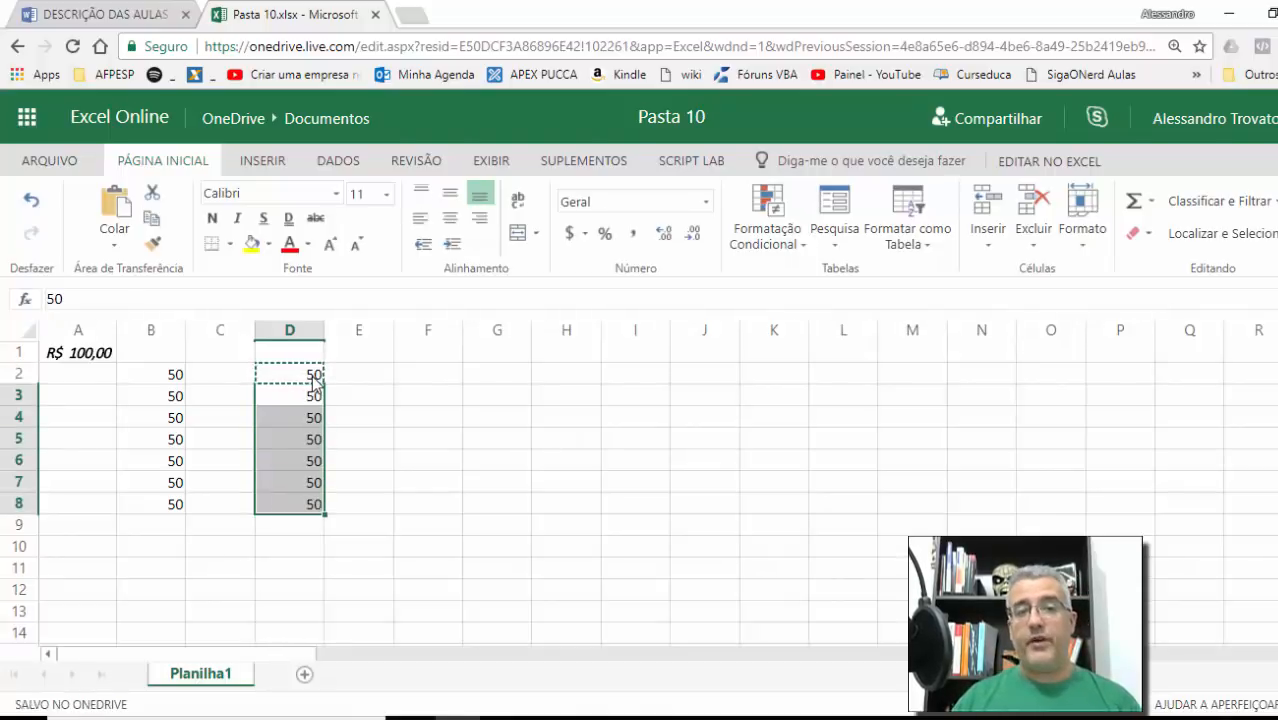
Total the column B values in cell B9 with the formula =SOMA(B2:B8).
key(Up)
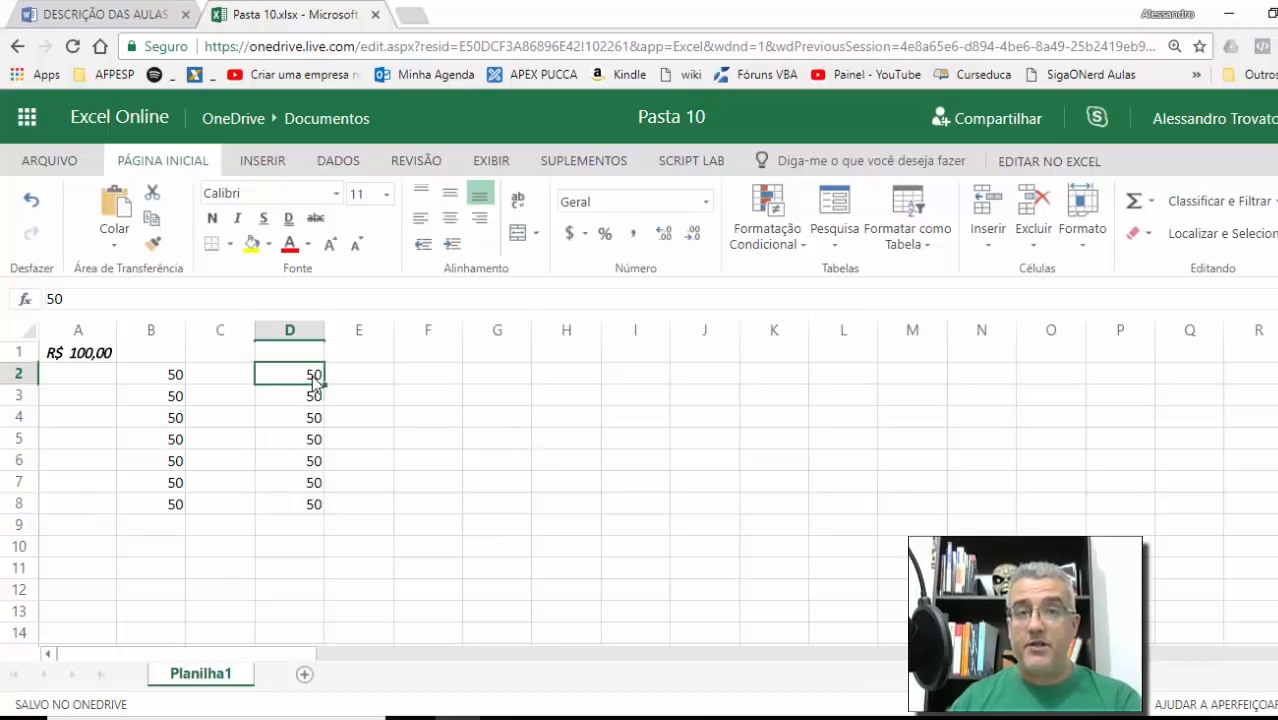
key(Left)
key(Left)
key(Down)
key(Down)
key(Down)
key(Down)
key(Down)
key(Down)
key(Down)
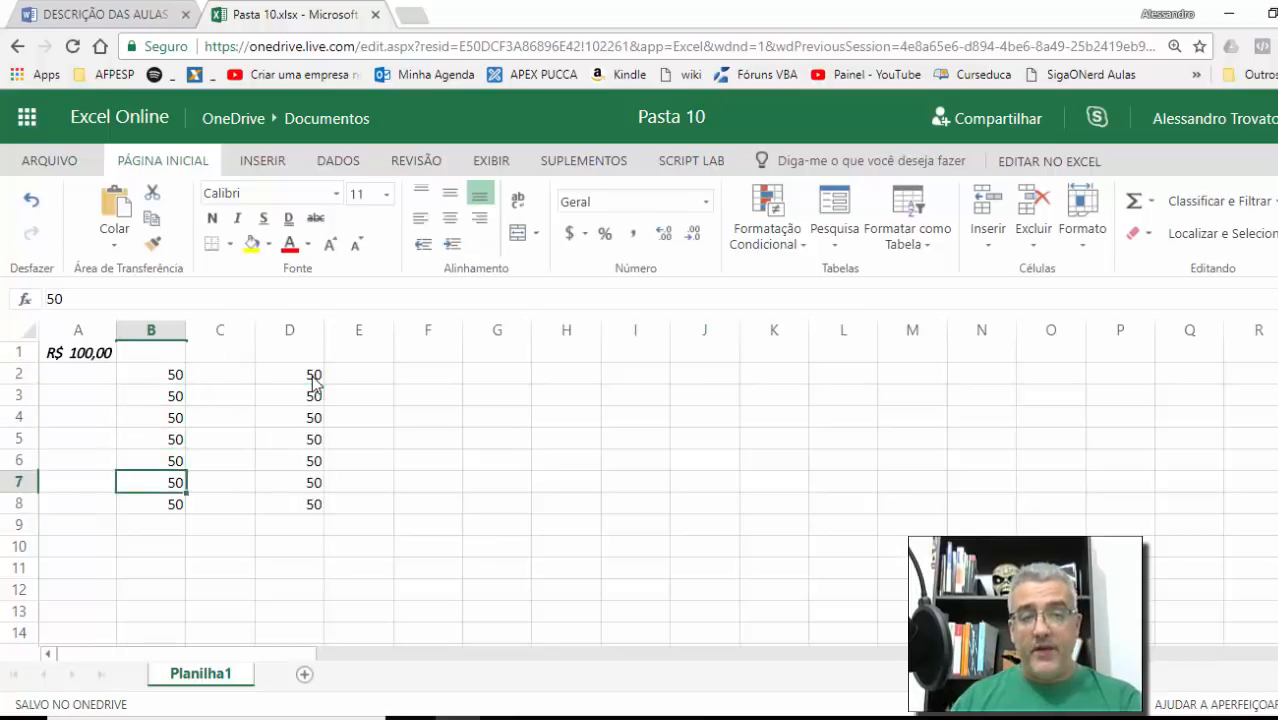
text(=)
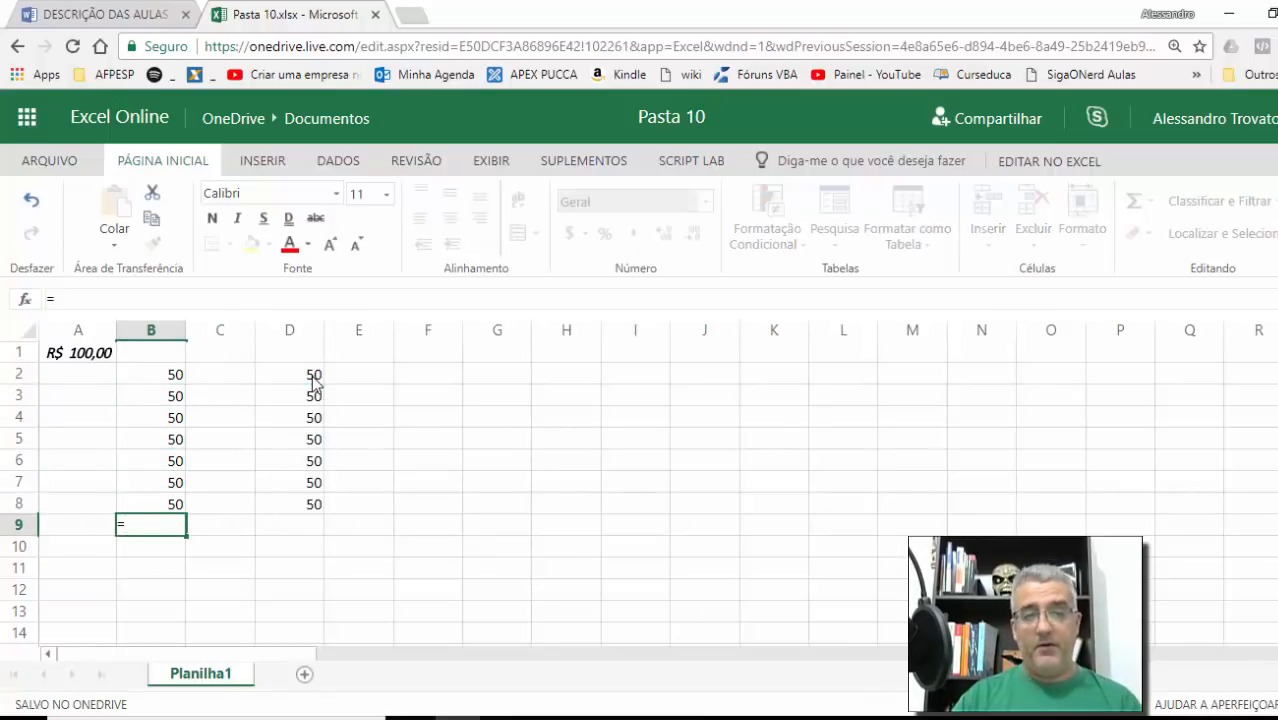
text(soma()
key(Up)
key(shift+Up)
key(shift+Up)
key(shift+Up)
key(shift+Up)
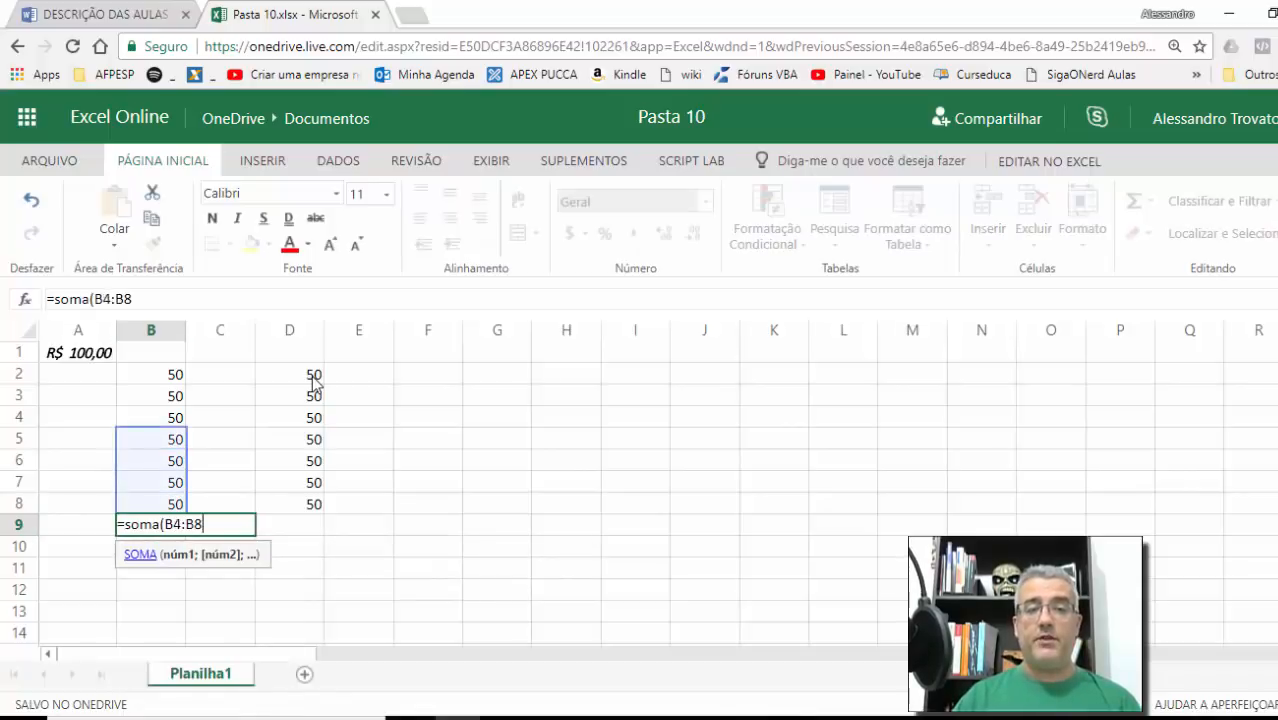
key(shift+Up)
key(shift+Up)
text())
key(Return)
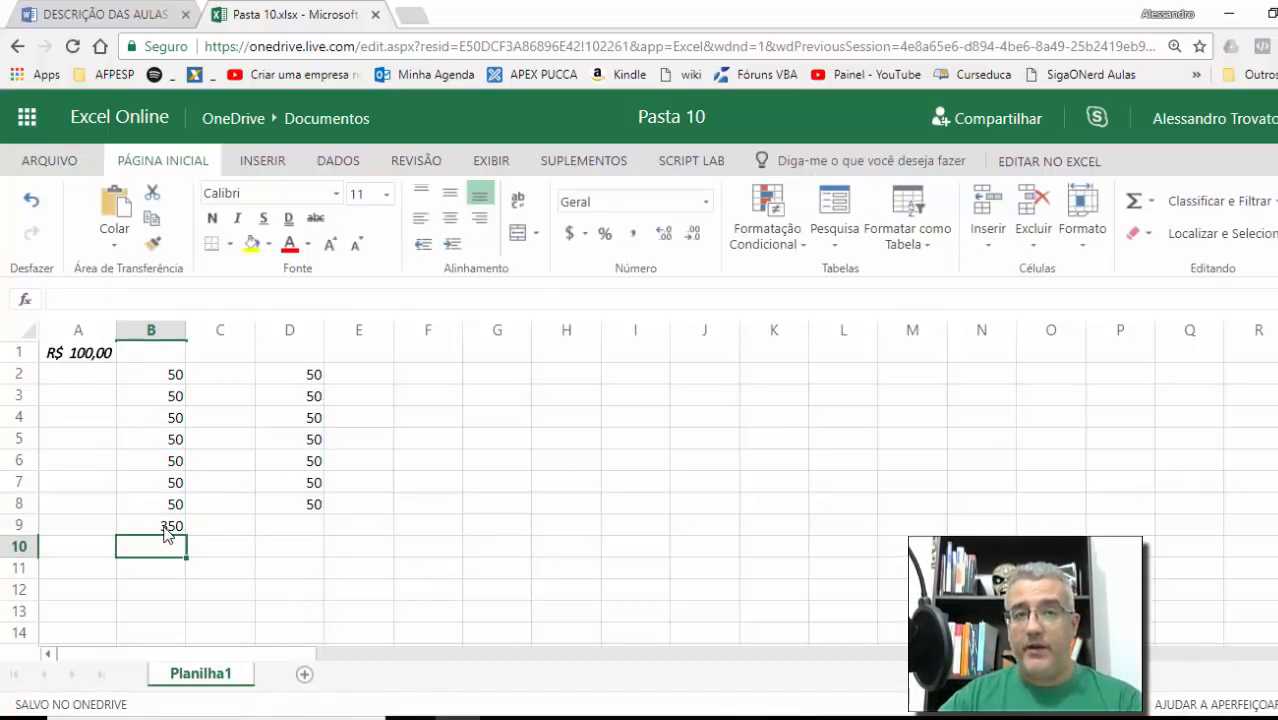
Compare the formula stored in total cell B9 with the plain contents of the cells above it.
click(370, 553)
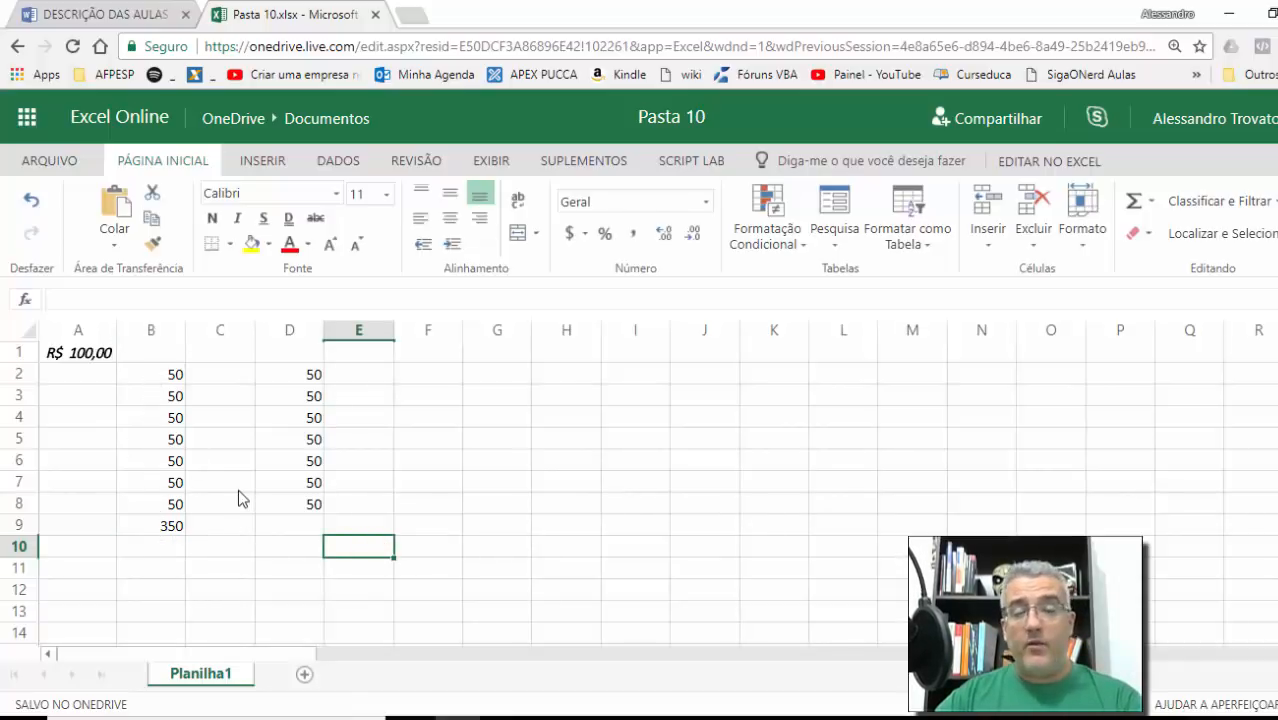
click(171, 530)
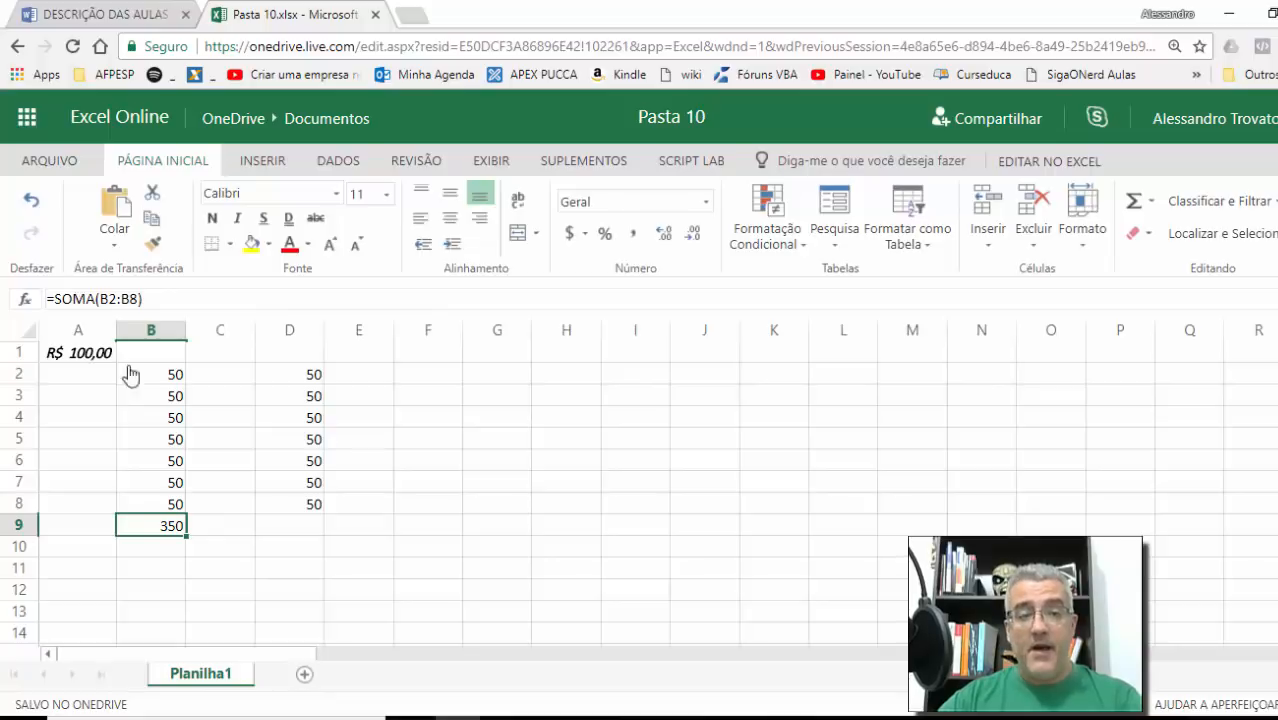
click(160, 438)
click(170, 460)
click(168, 482)
click(168, 503)
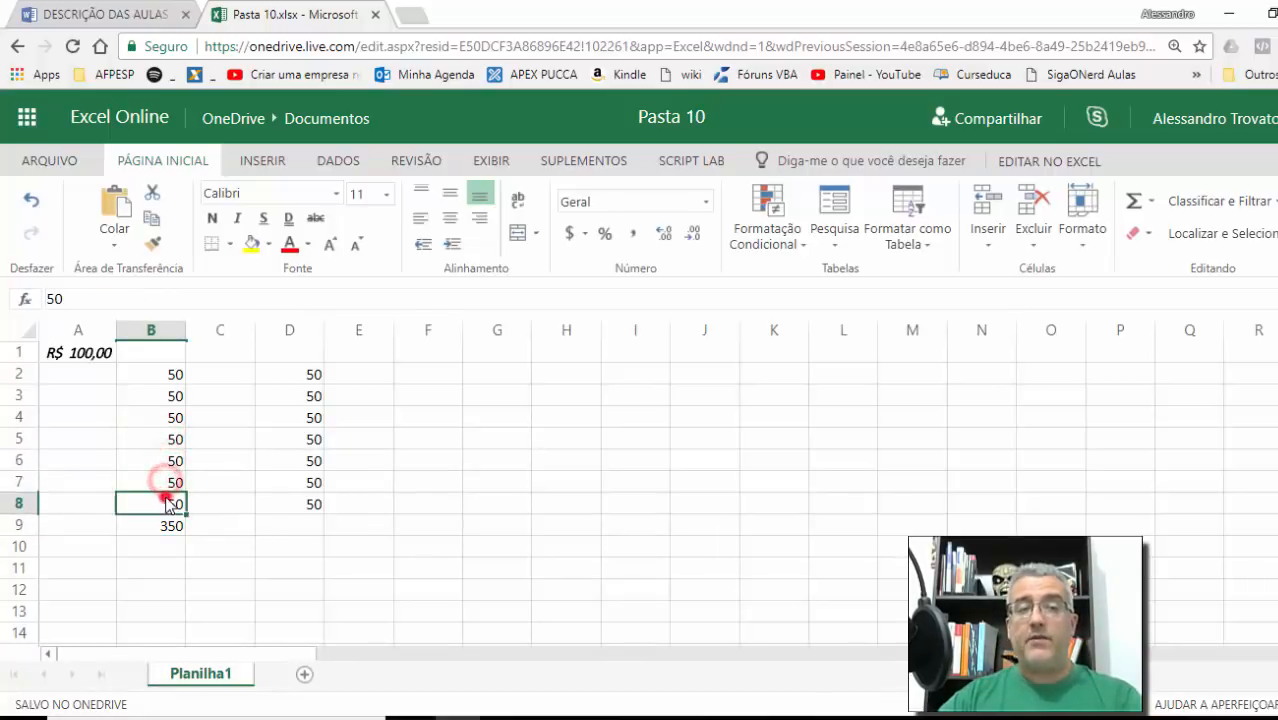
click(165, 438)
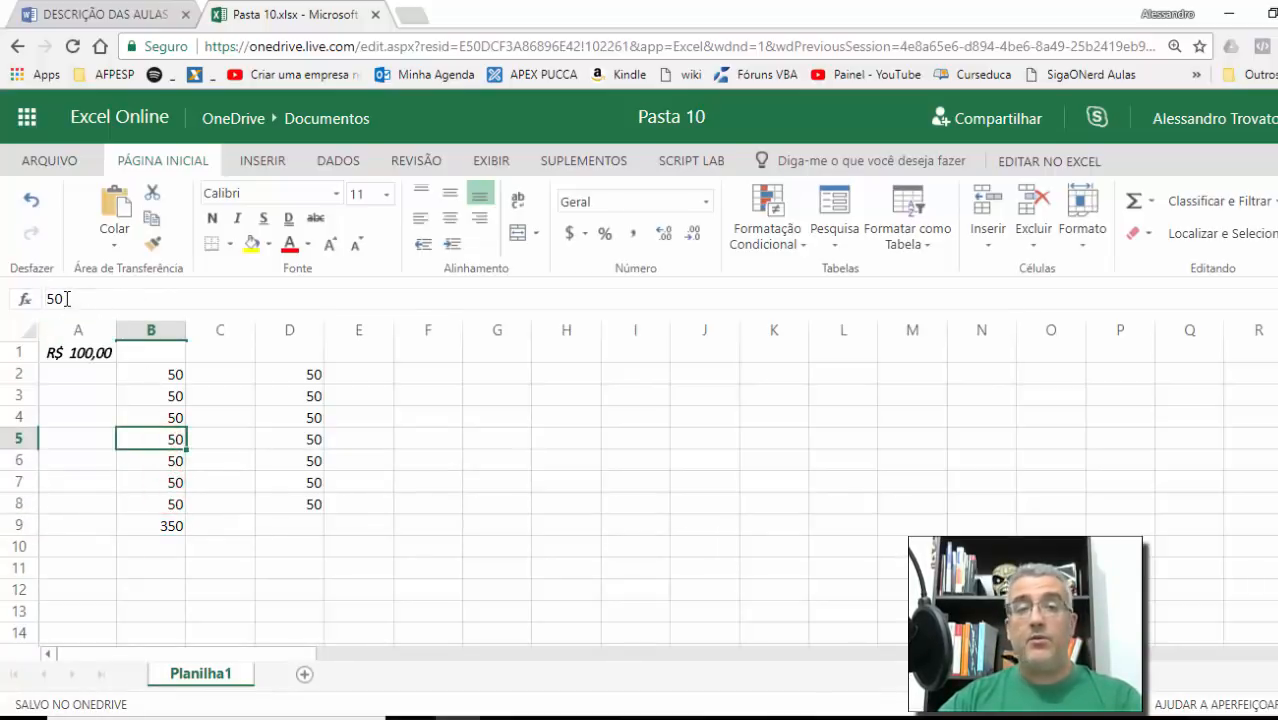
click(180, 504)
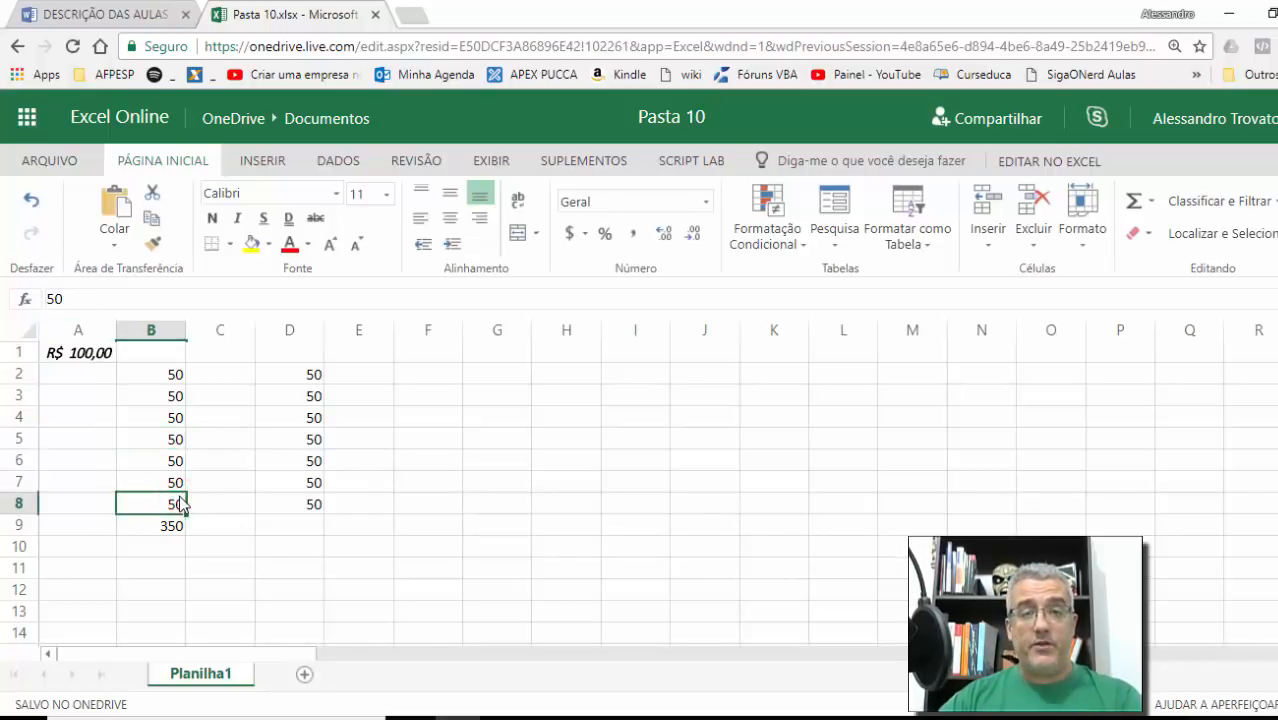
Apply the Número format to cells B2:B9.
drag(176, 374, 177, 528)
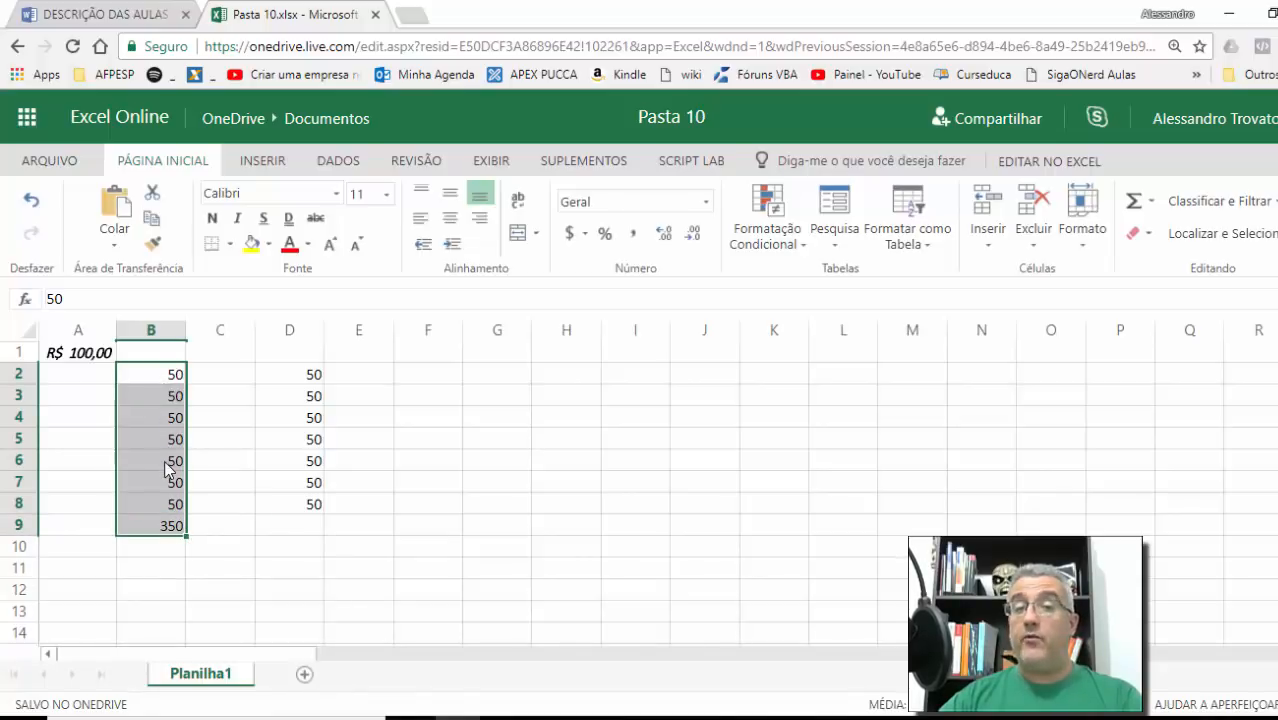
click(706, 201)
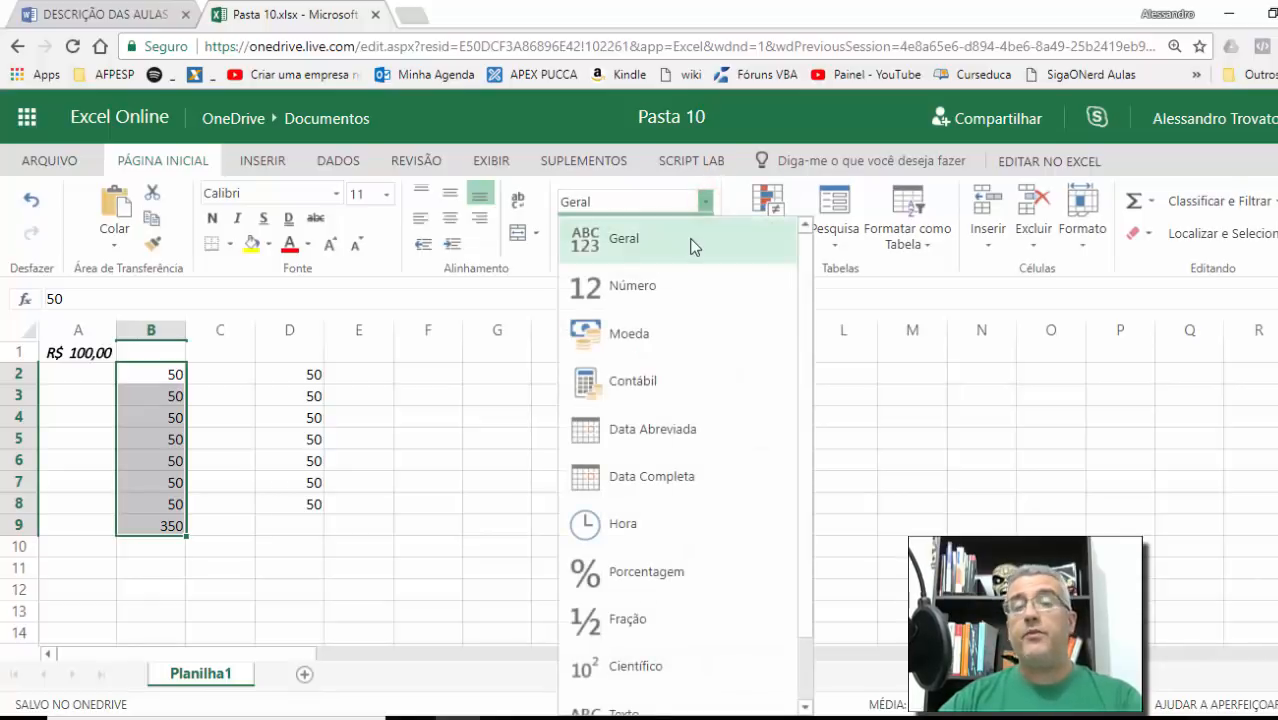
click(665, 286)
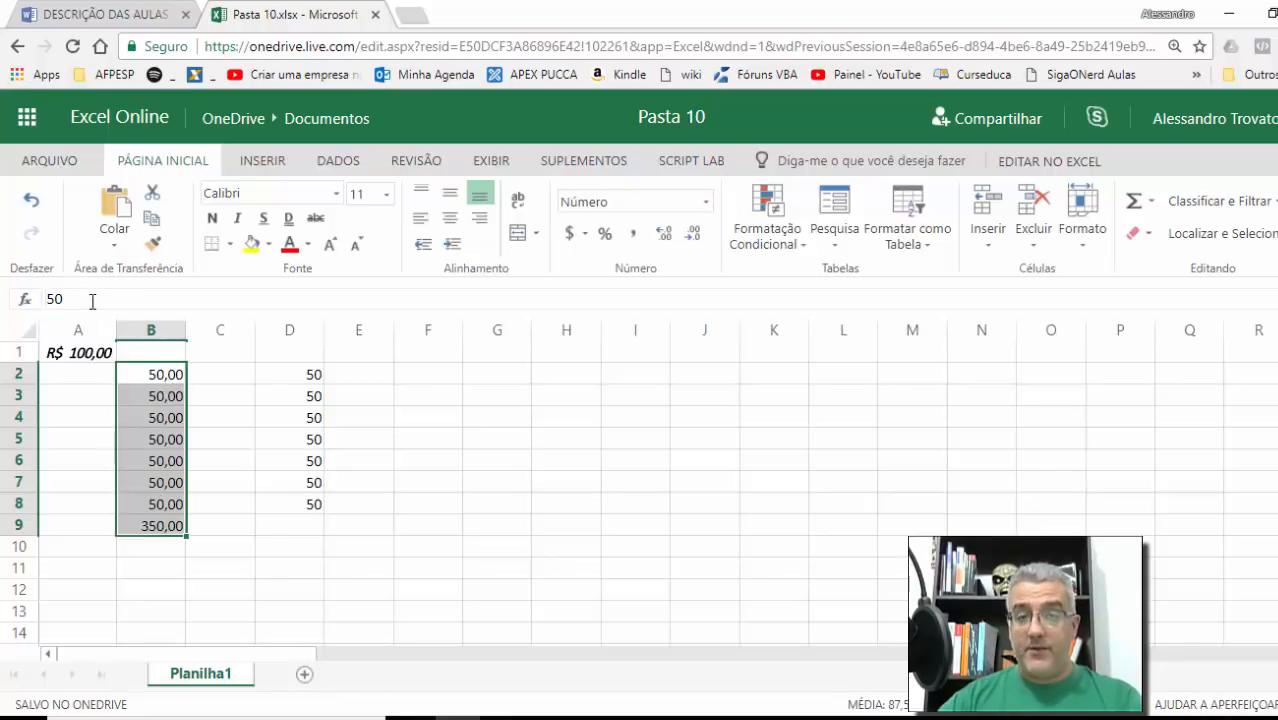
Increase the decimal places of B2:B9 by two and reduce them back to two decimals.
click(665, 243)
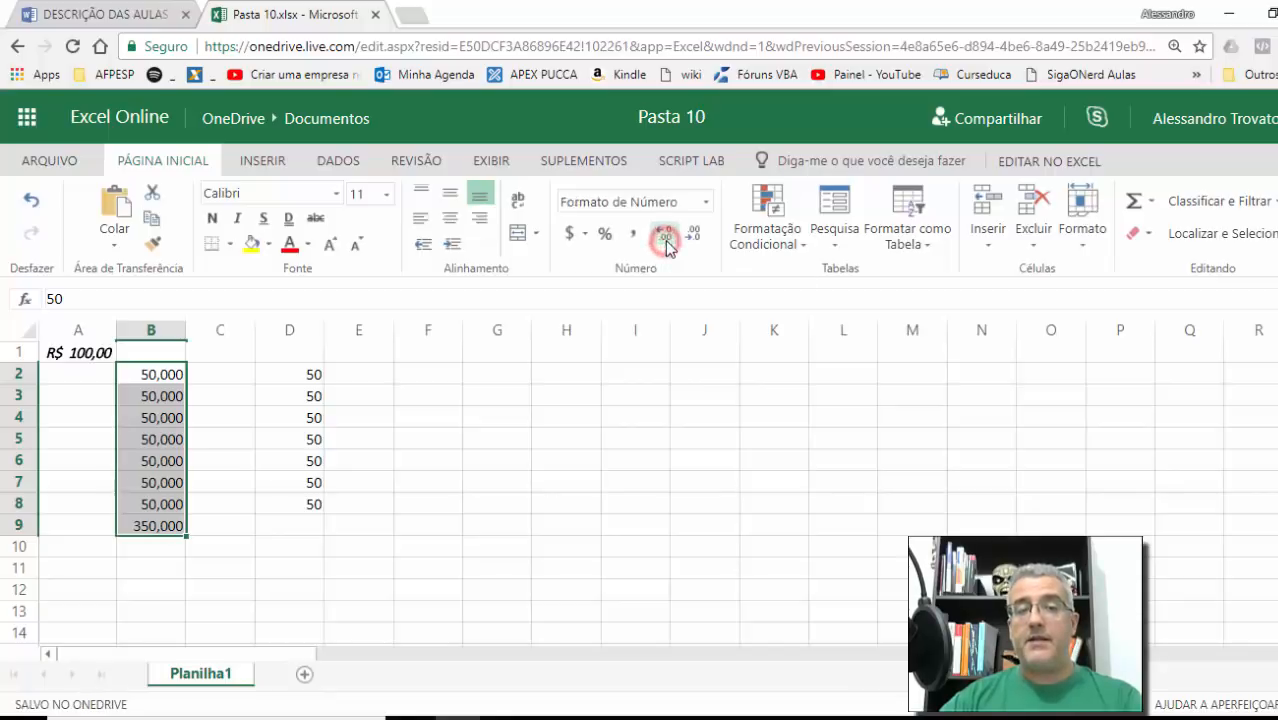
click(665, 243)
click(697, 243)
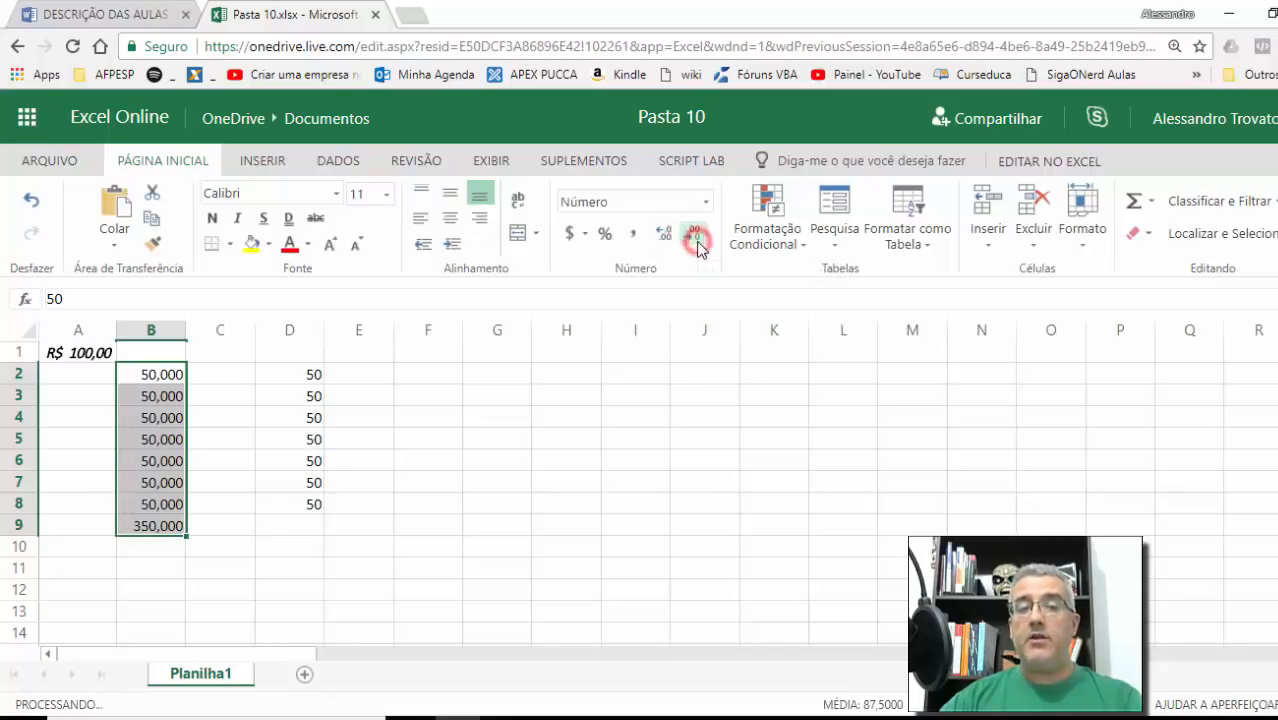
click(697, 243)
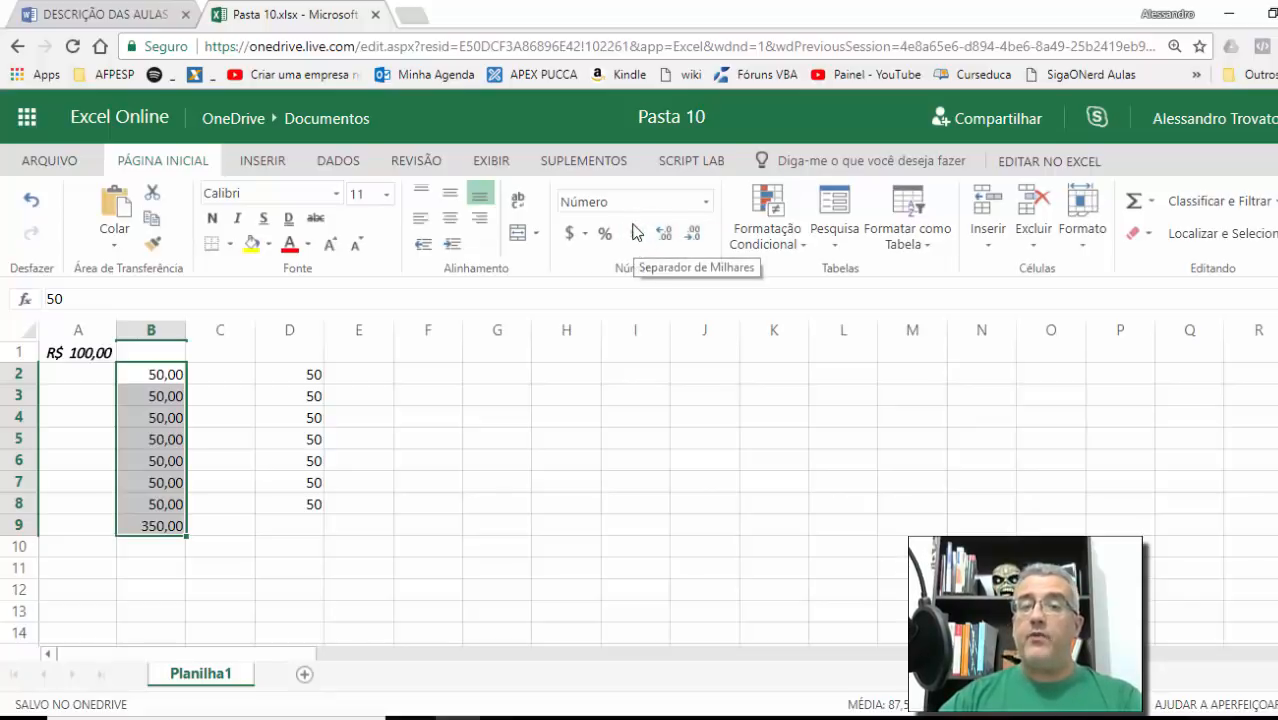
Enter the value 10584555 in cell F2.
click(424, 373)
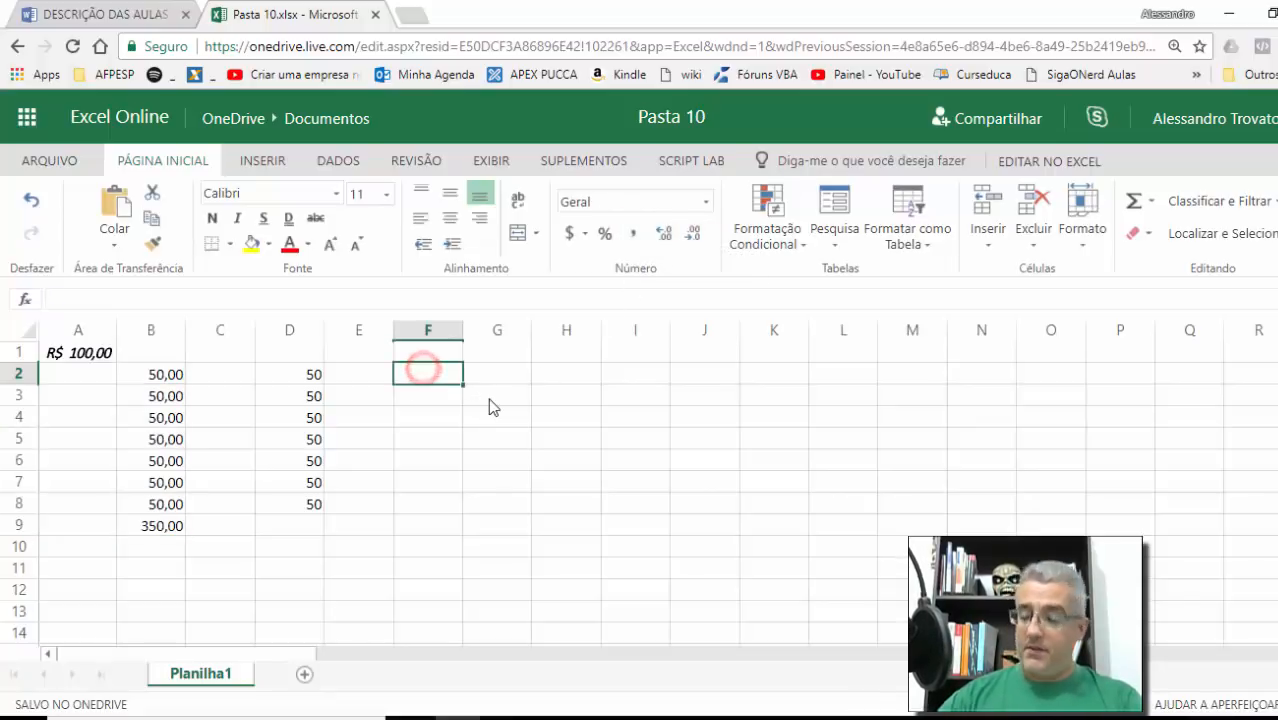
text(10584555)
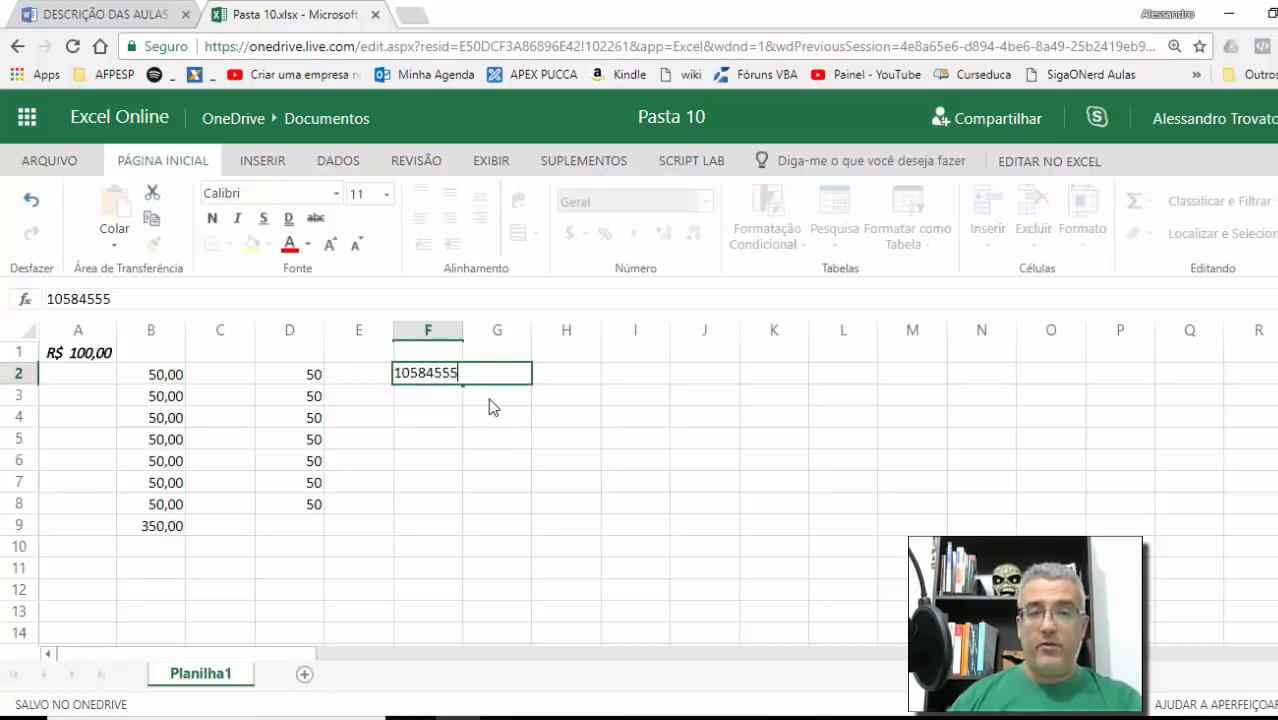
key(Return)
key(Right)
key(Down)
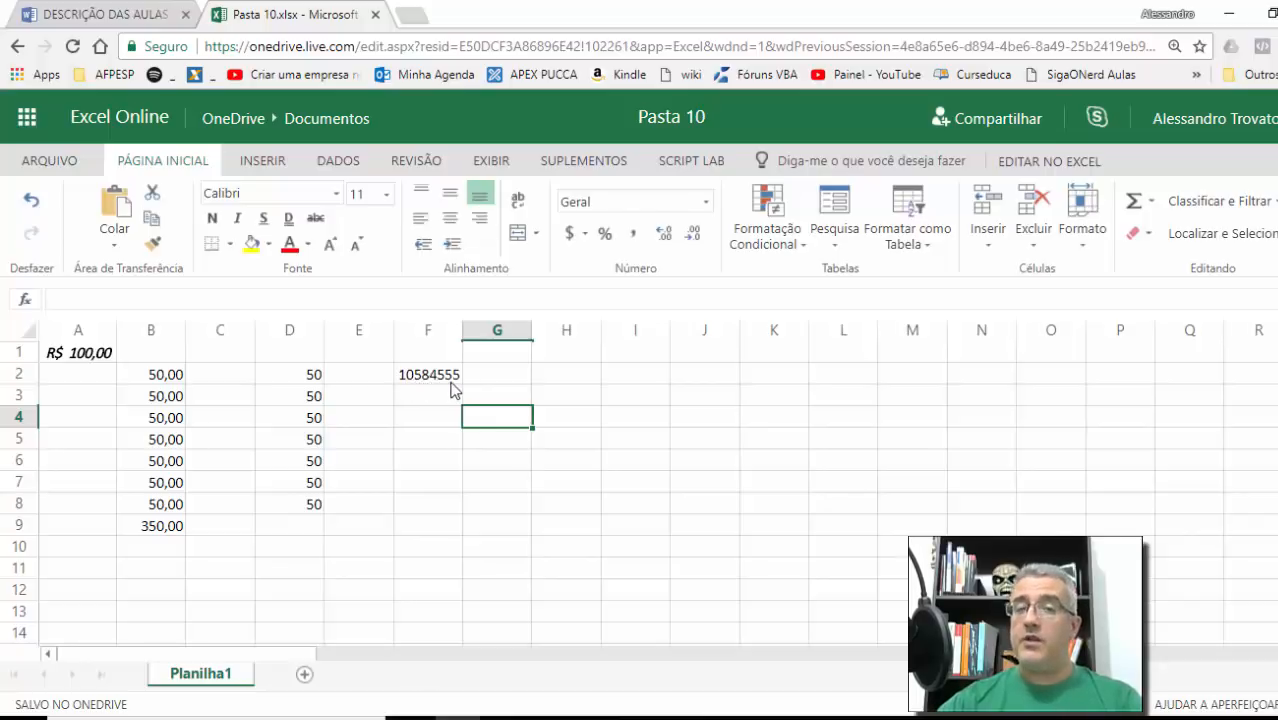
Apply the thousands separator format (Separador de Milhares) to the value in cell F2.
click(448, 378)
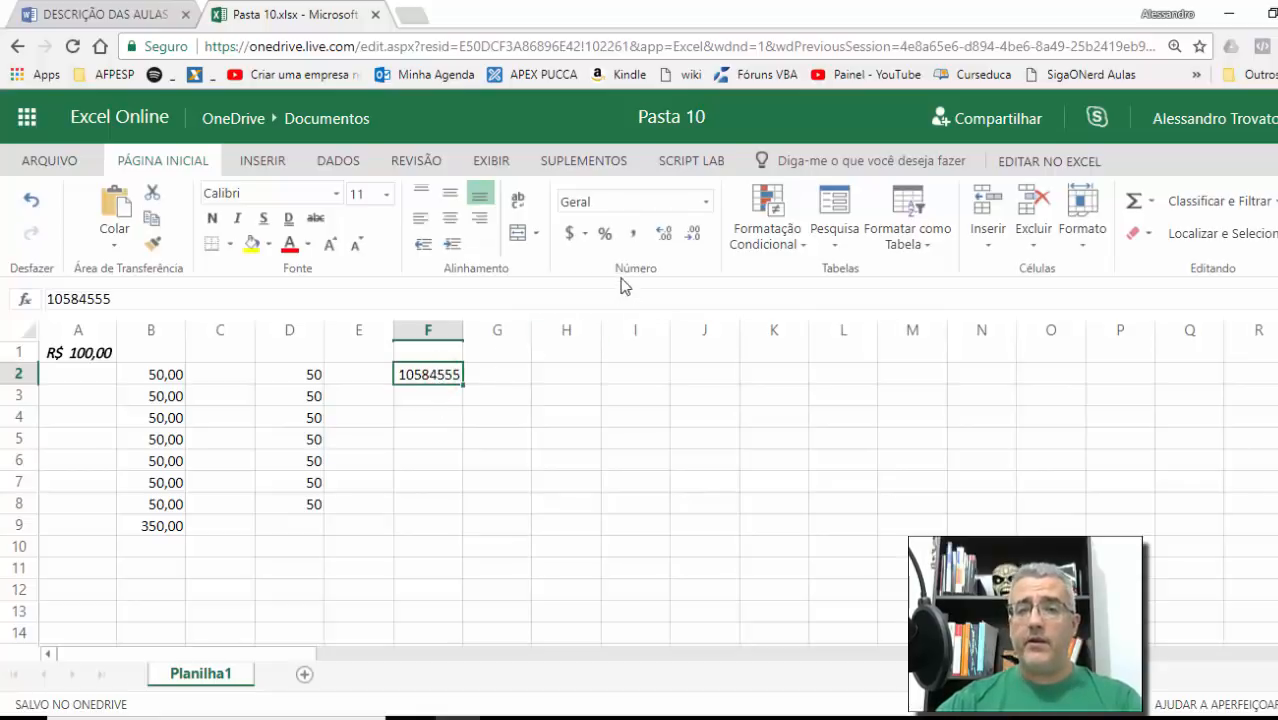
click(633, 236)
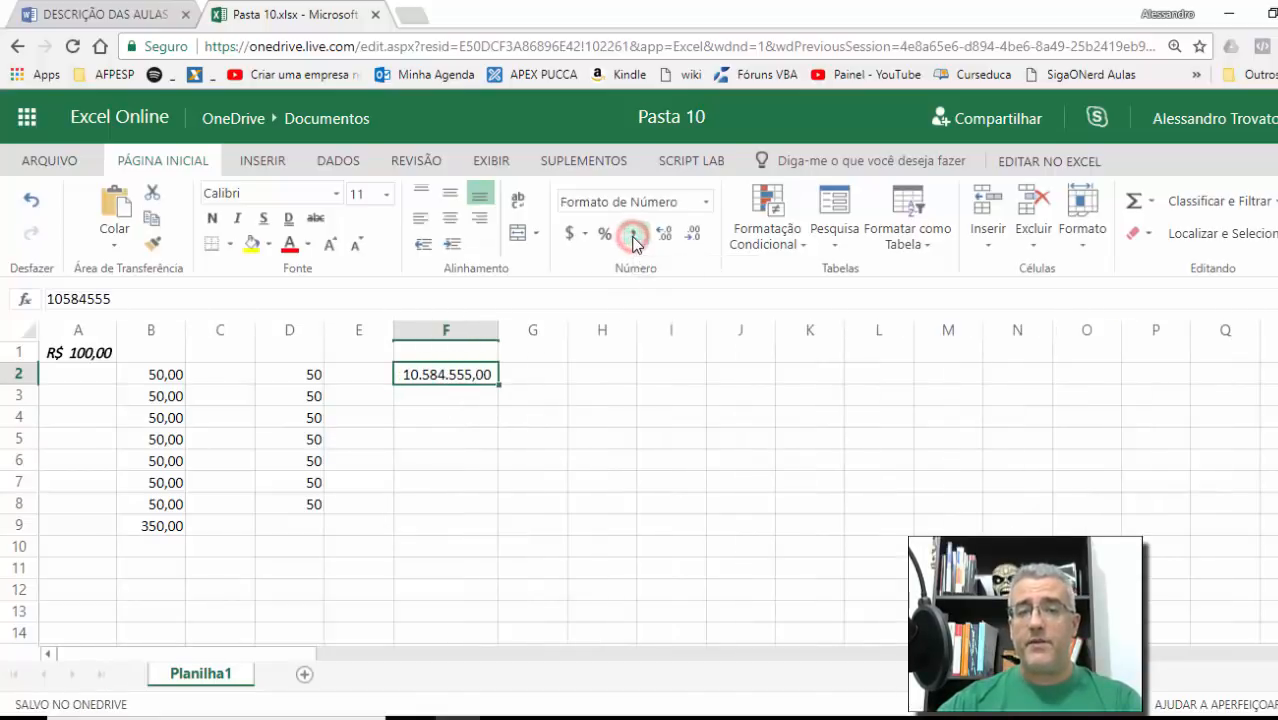
click(590, 438)
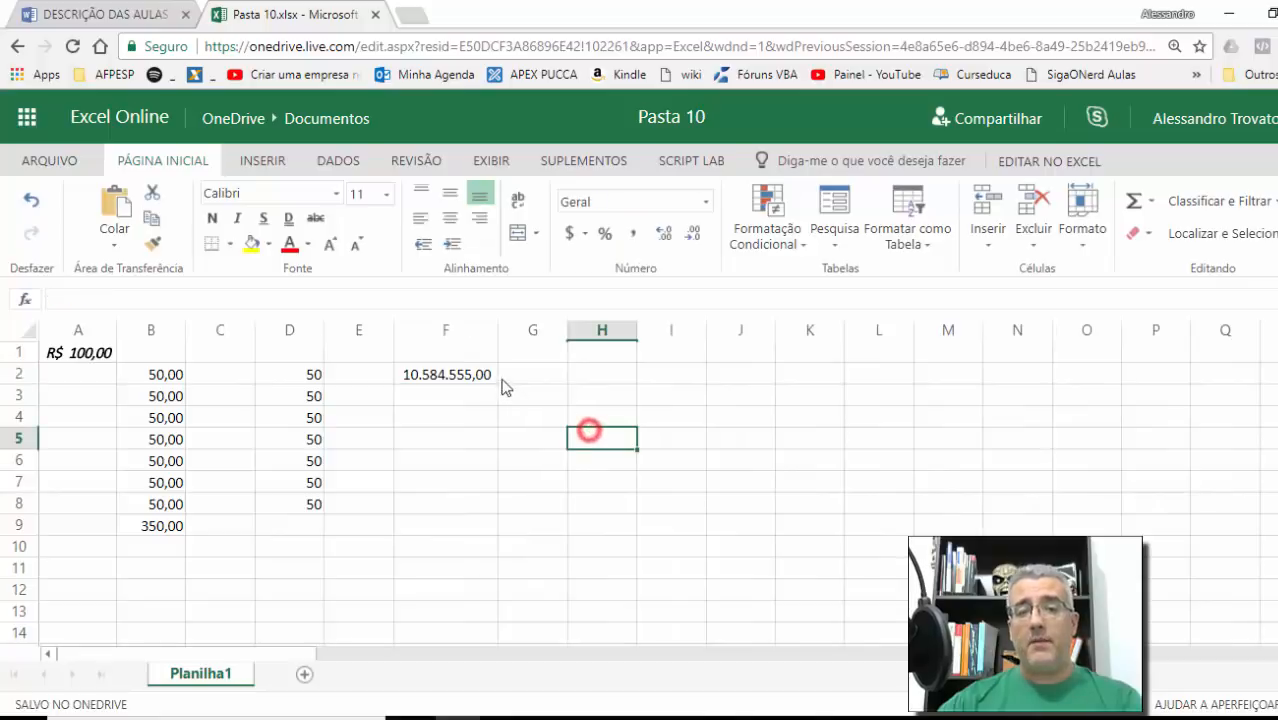
click(444, 386)
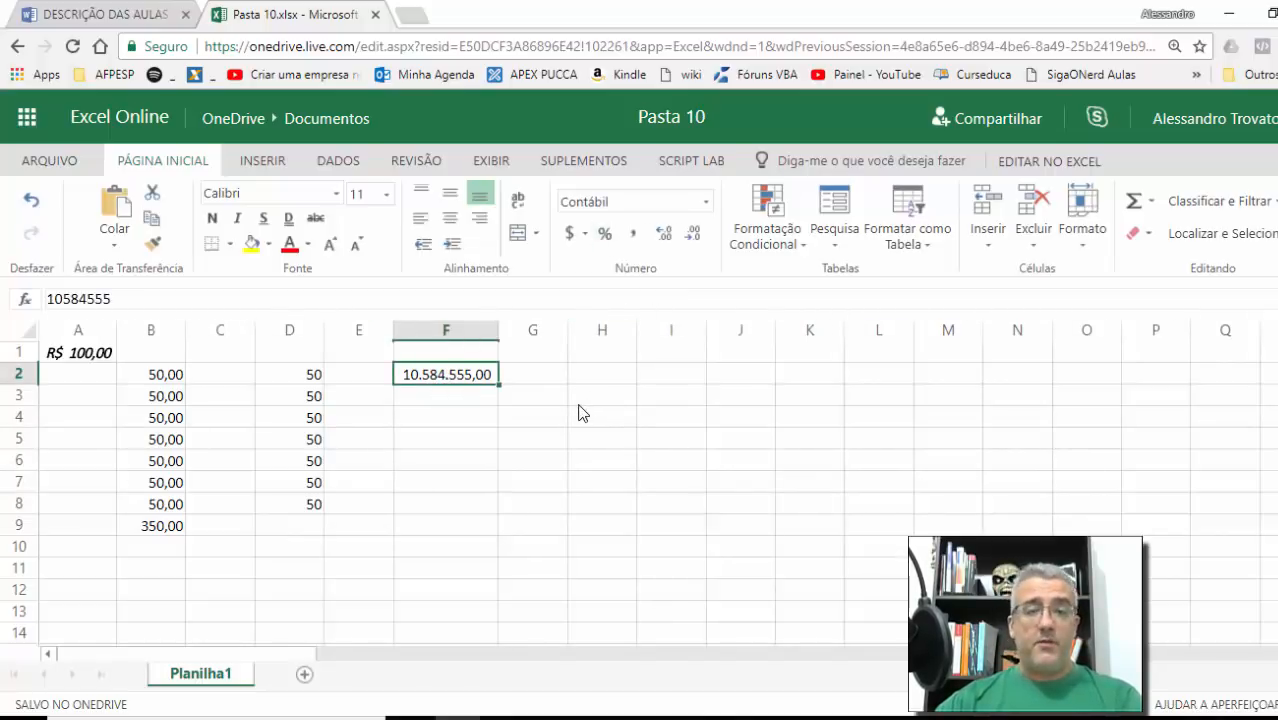
Enter the value 0,11 in cell H2 and select that cell again.
click(603, 375)
text(0,11)
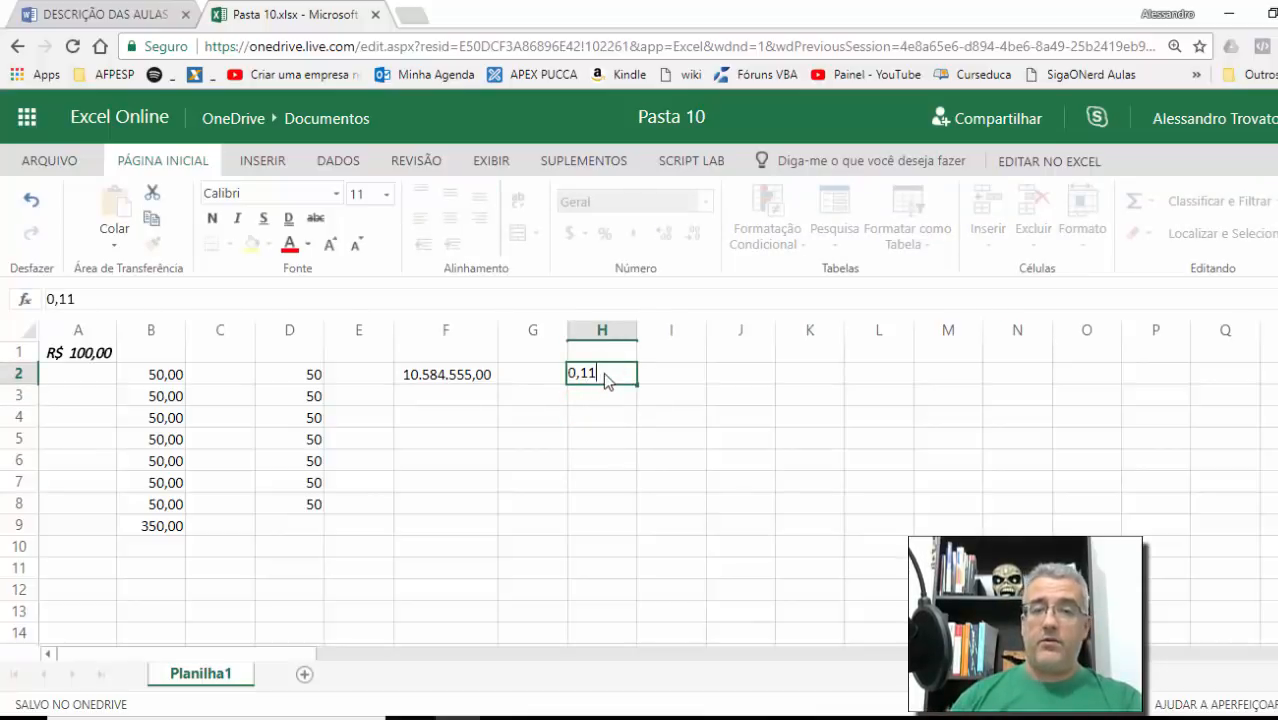
key(Return)
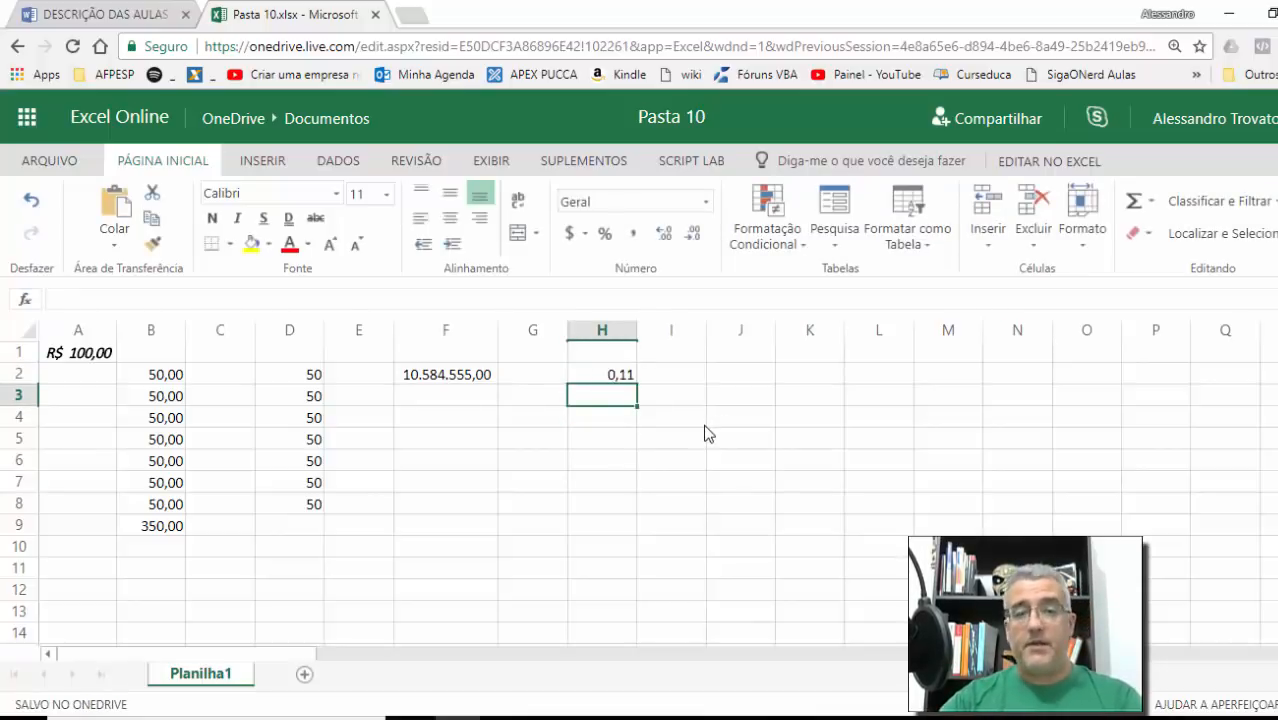
click(604, 372)
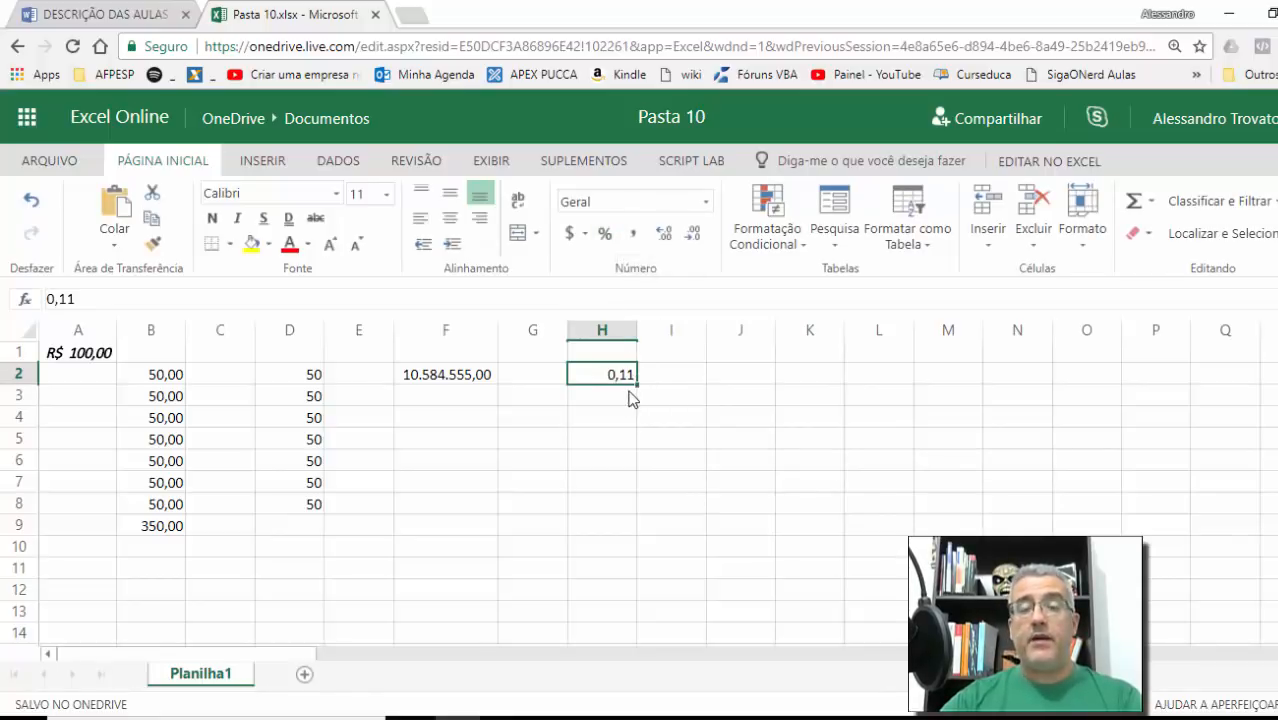
Format cell H2 as a percentage and cells D2:D8 as currency (Moeda).
click(604, 236)
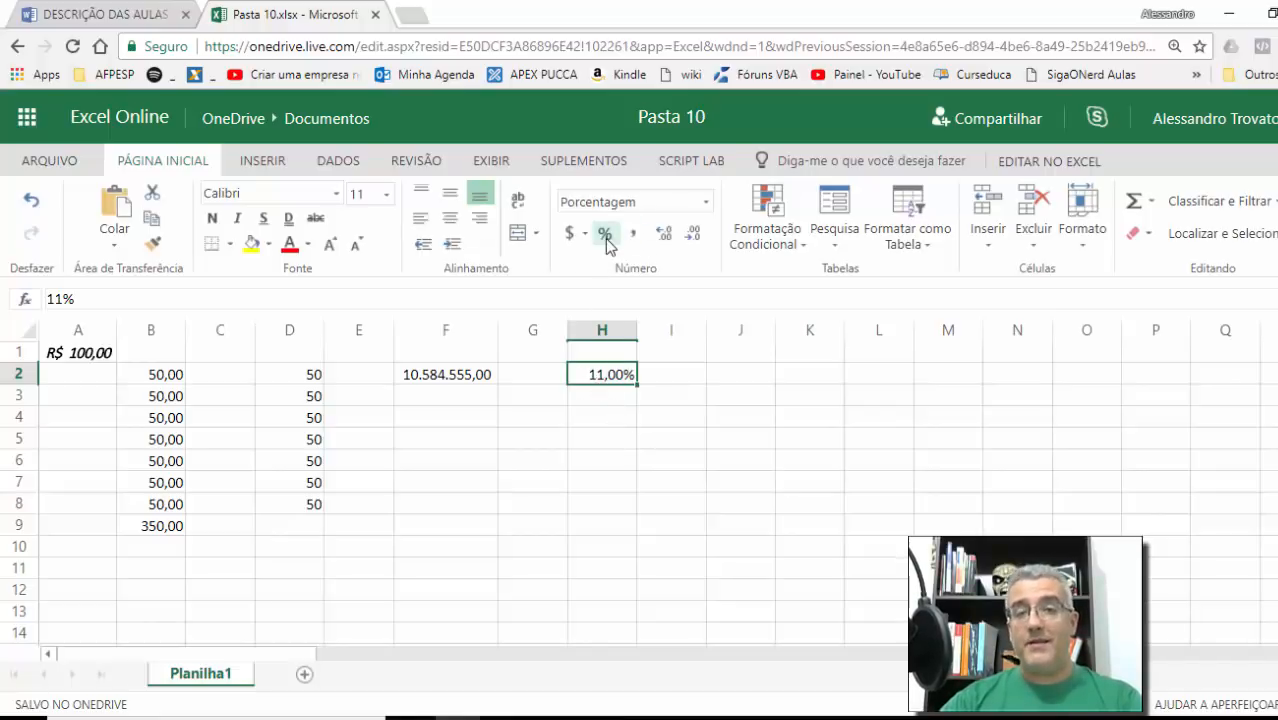
drag(311, 373, 298, 508)
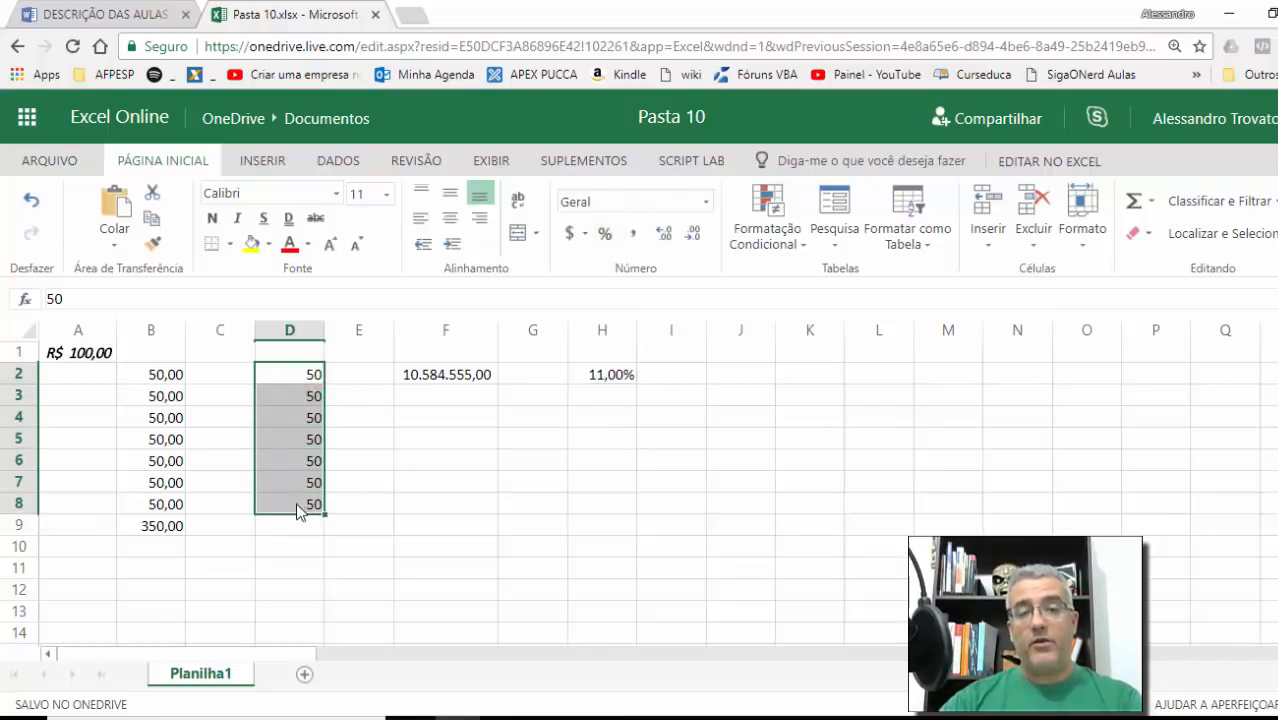
click(705, 201)
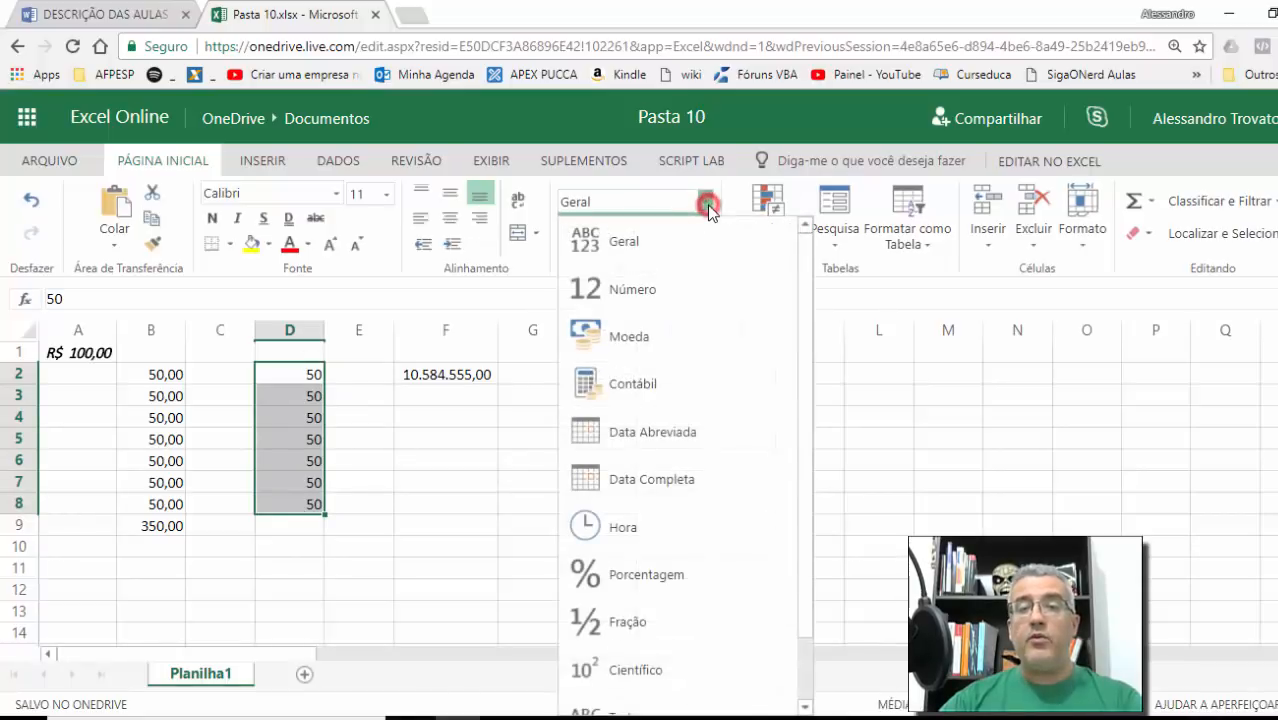
click(668, 336)
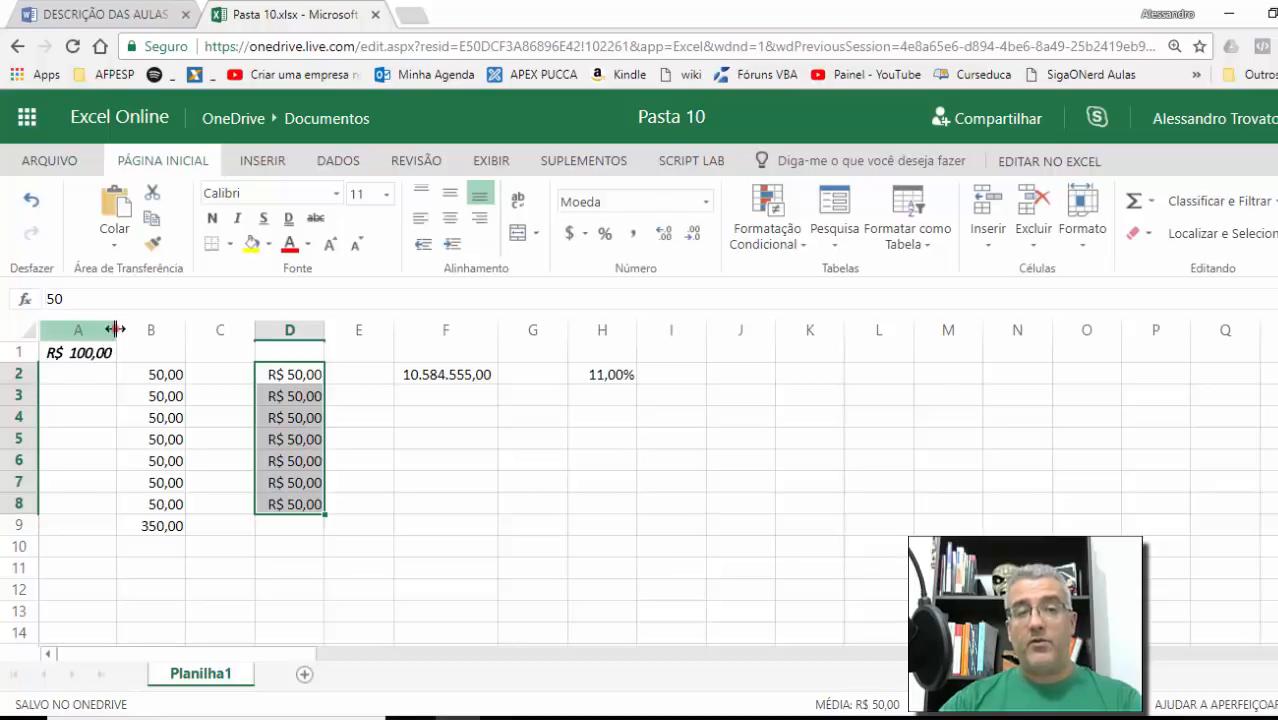
Widen column A to more than twice its width and make column D moderately wider.
drag(116, 330, 223, 340)
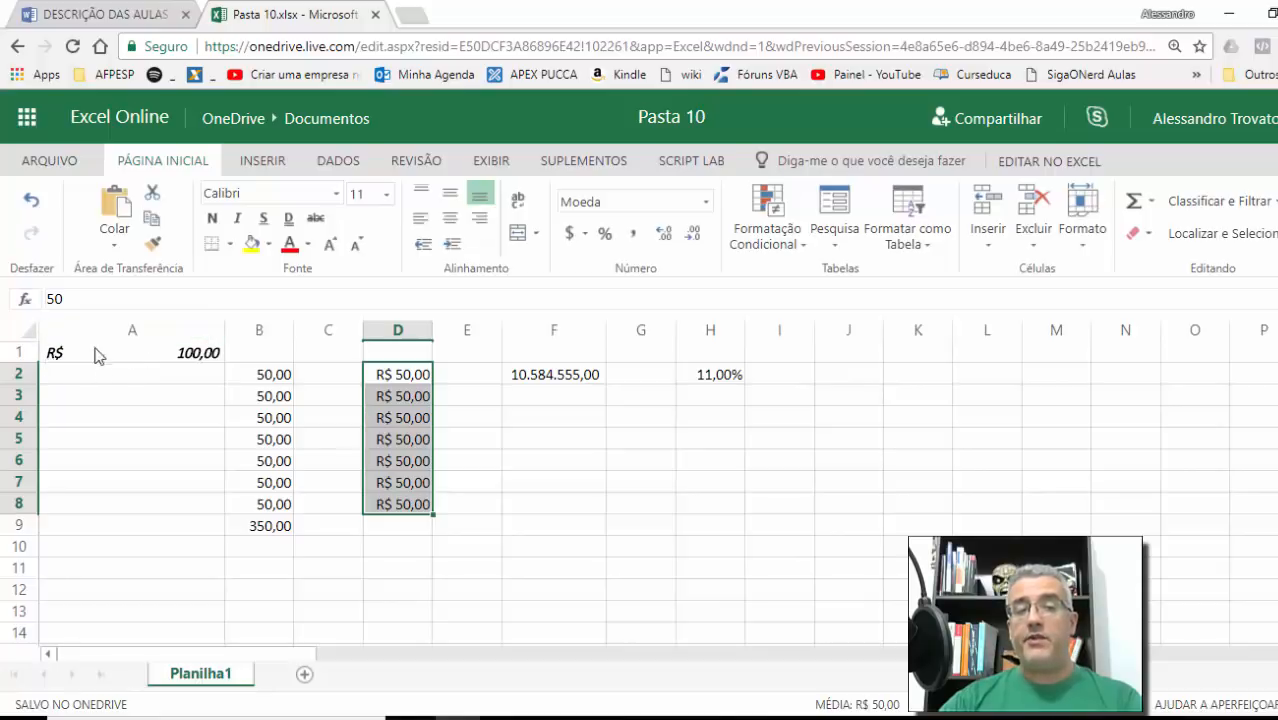
drag(432, 330, 478, 330)
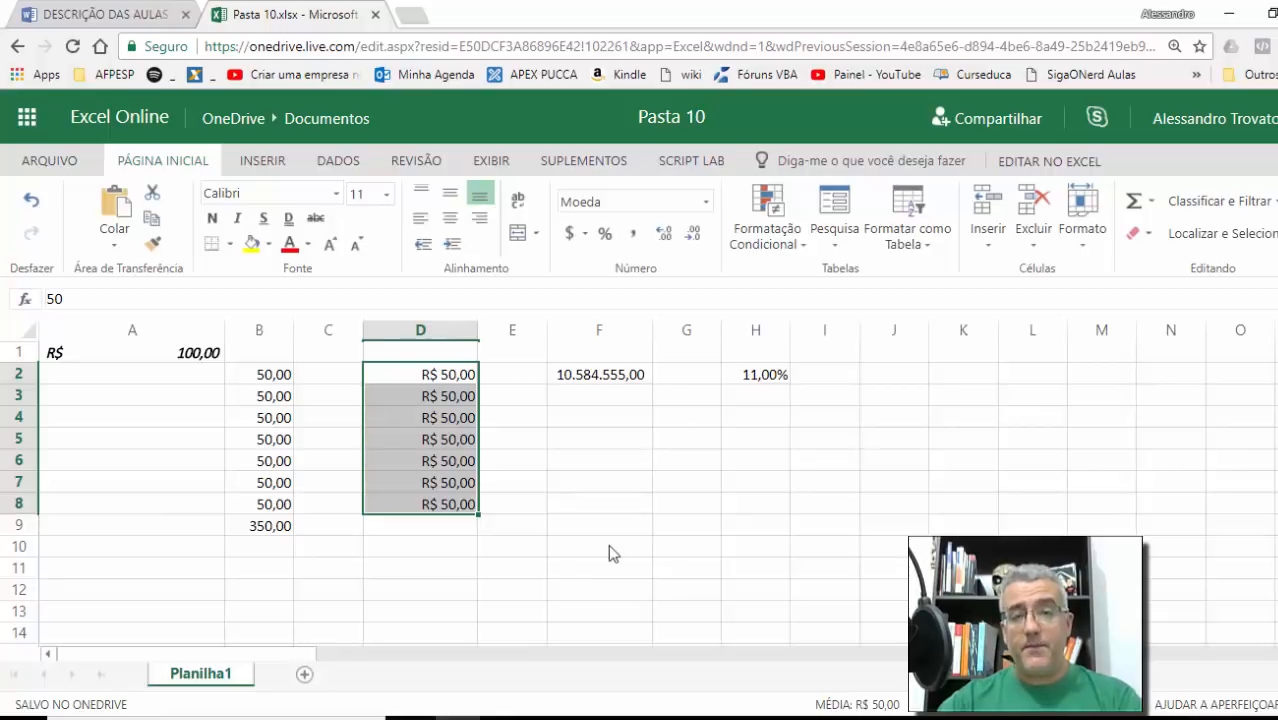
click(602, 476)
click(602, 437)
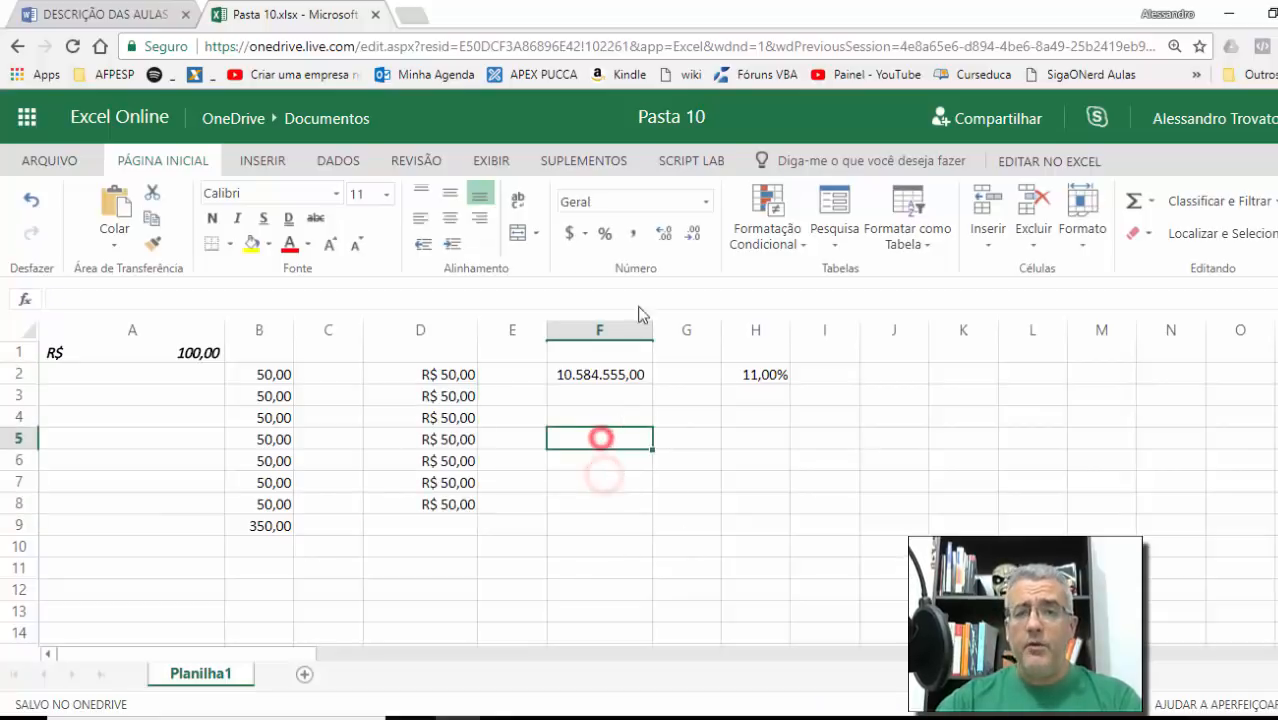
click(706, 202)
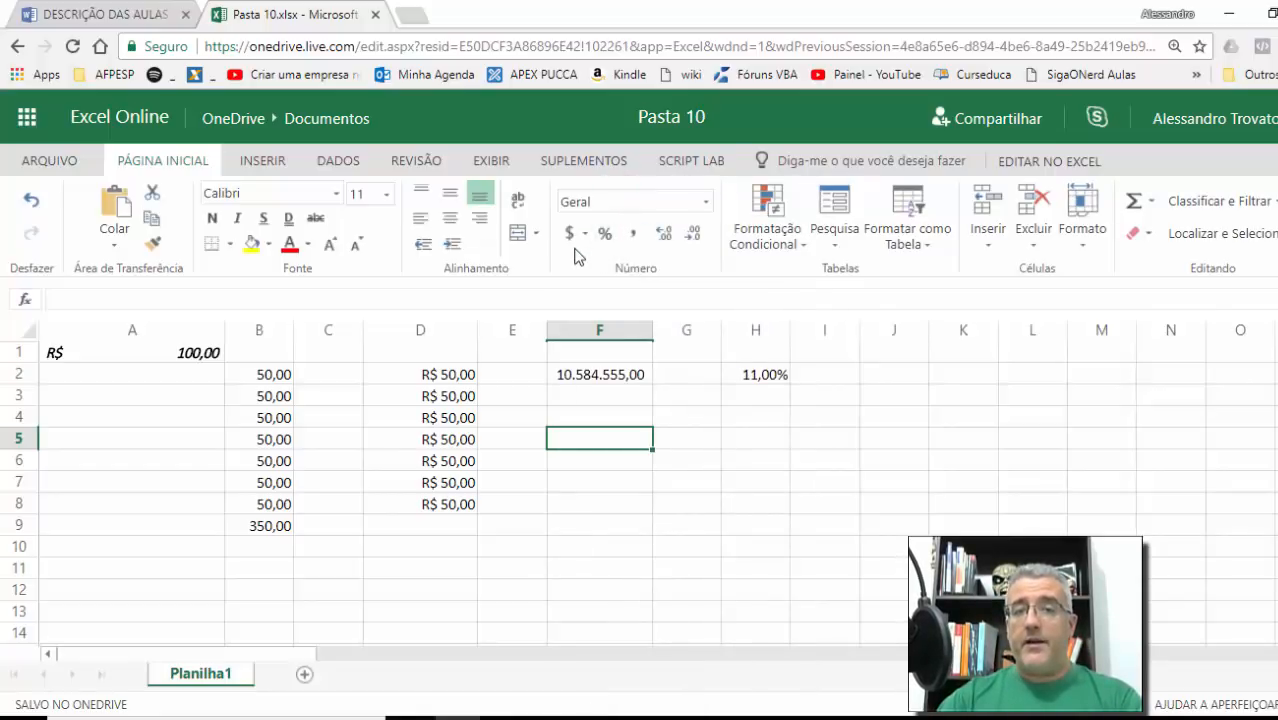
click(621, 208)
click(621, 208)
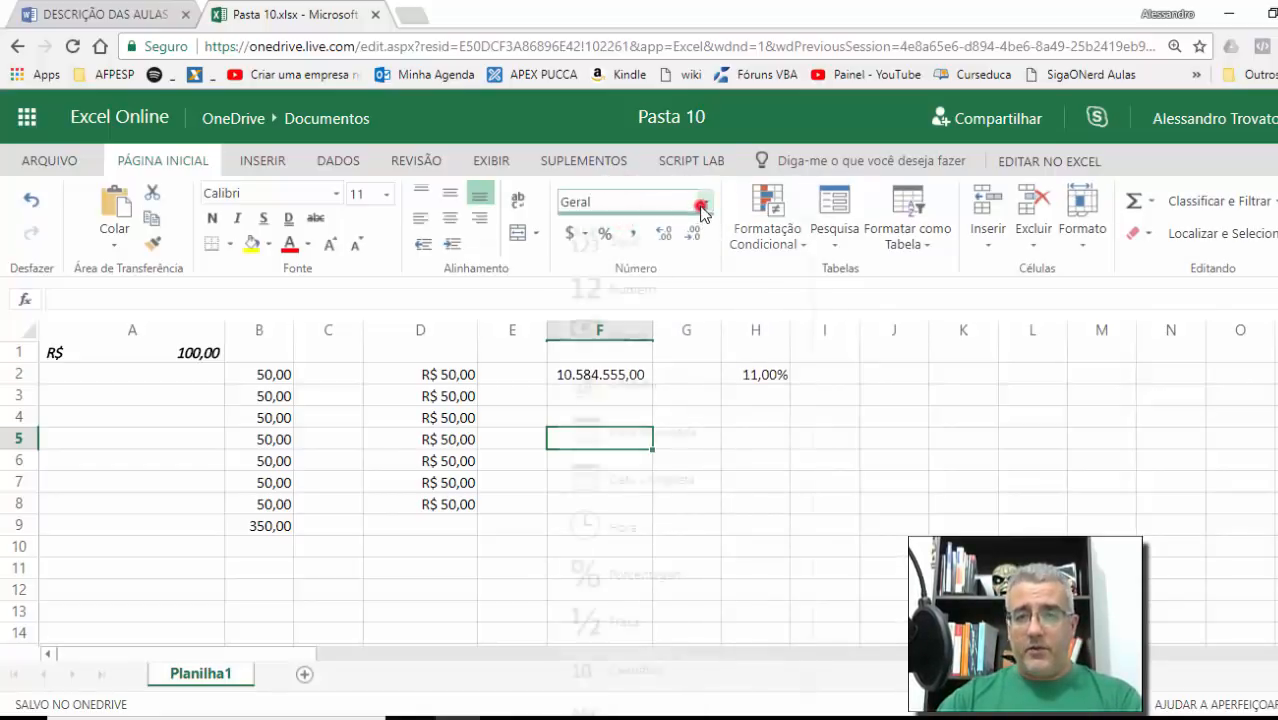
click(706, 201)
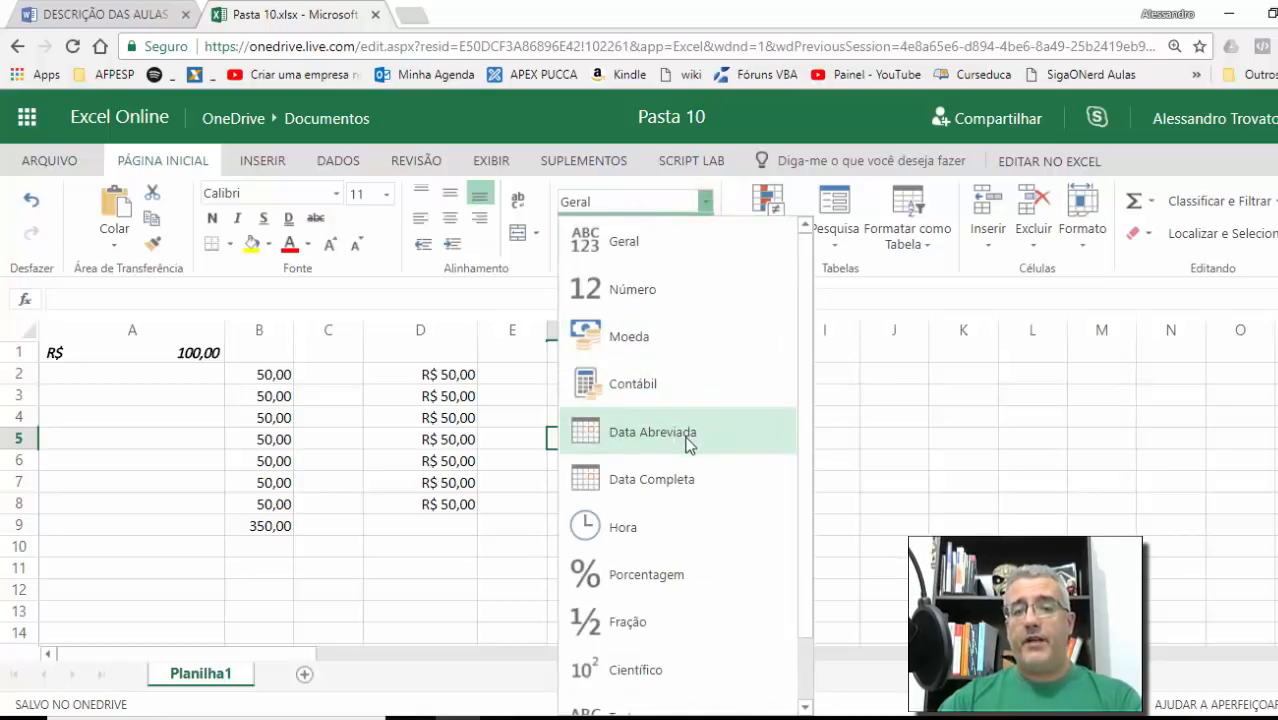
click(845, 378)
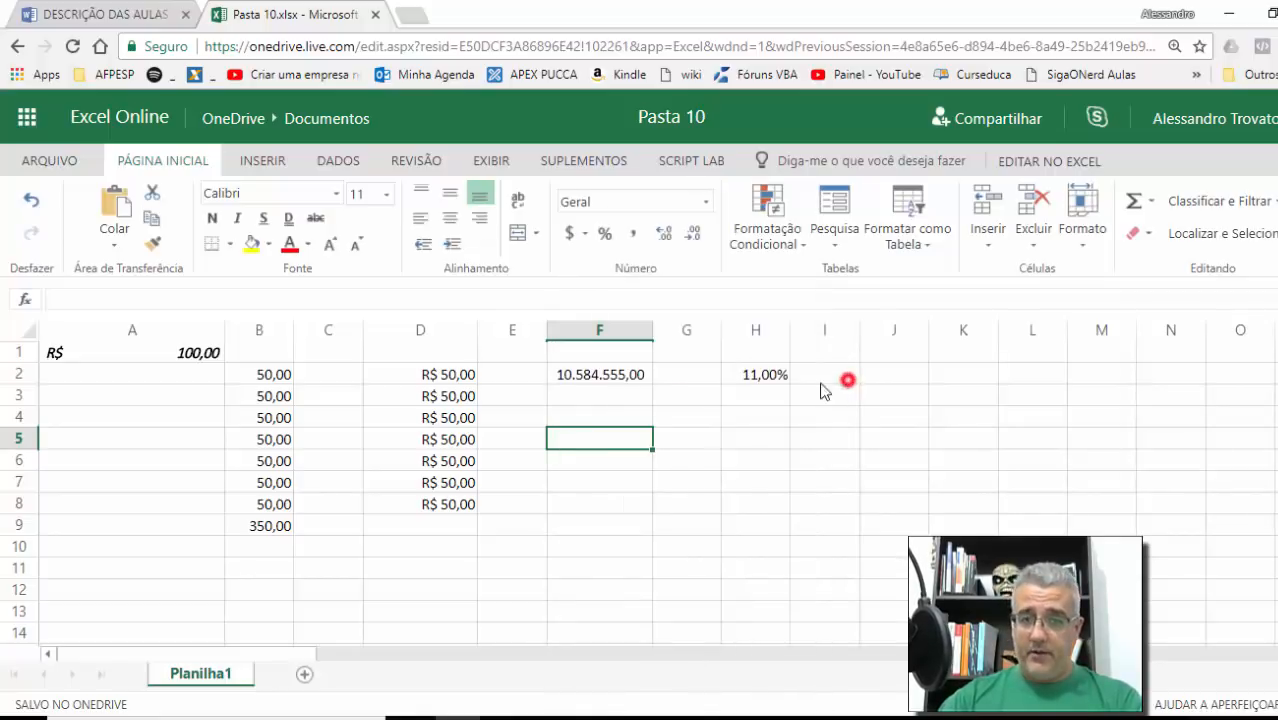
Enter the date 25/03/2018 in cell F5 and keep that cell selected.
click(643, 428)
text(25/)
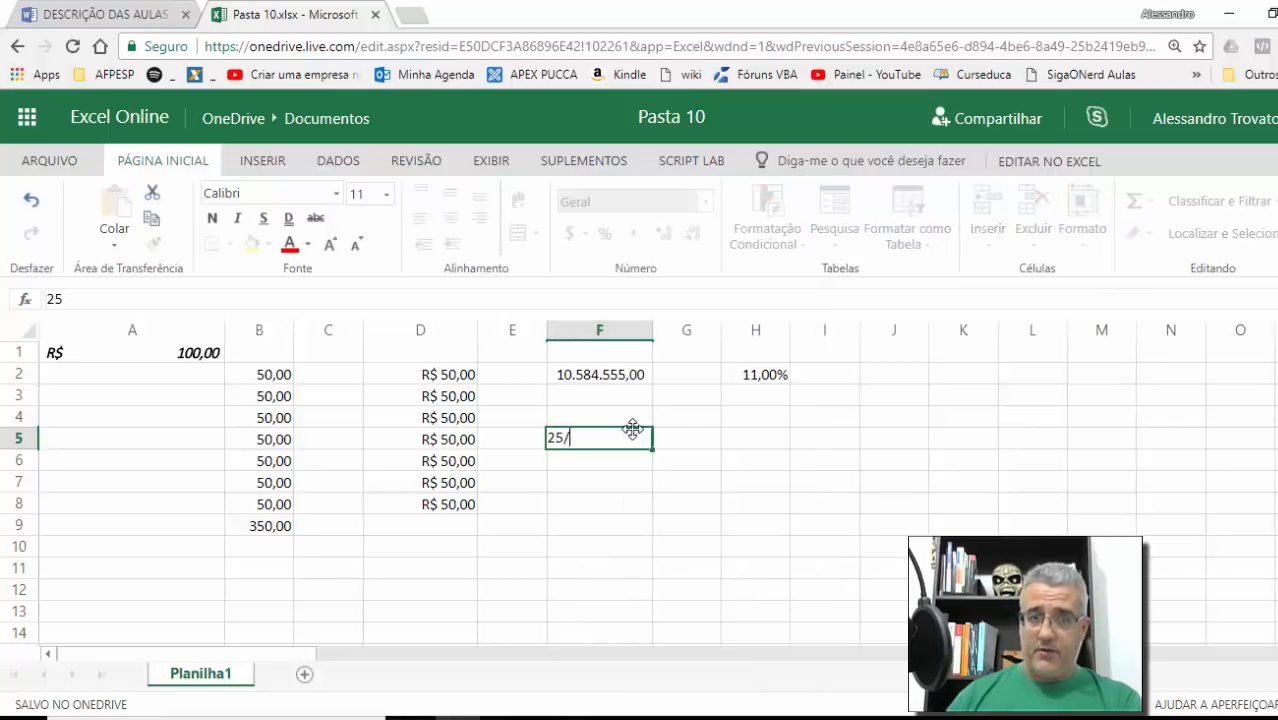
text(03/2018)
key(ctrl+Return)
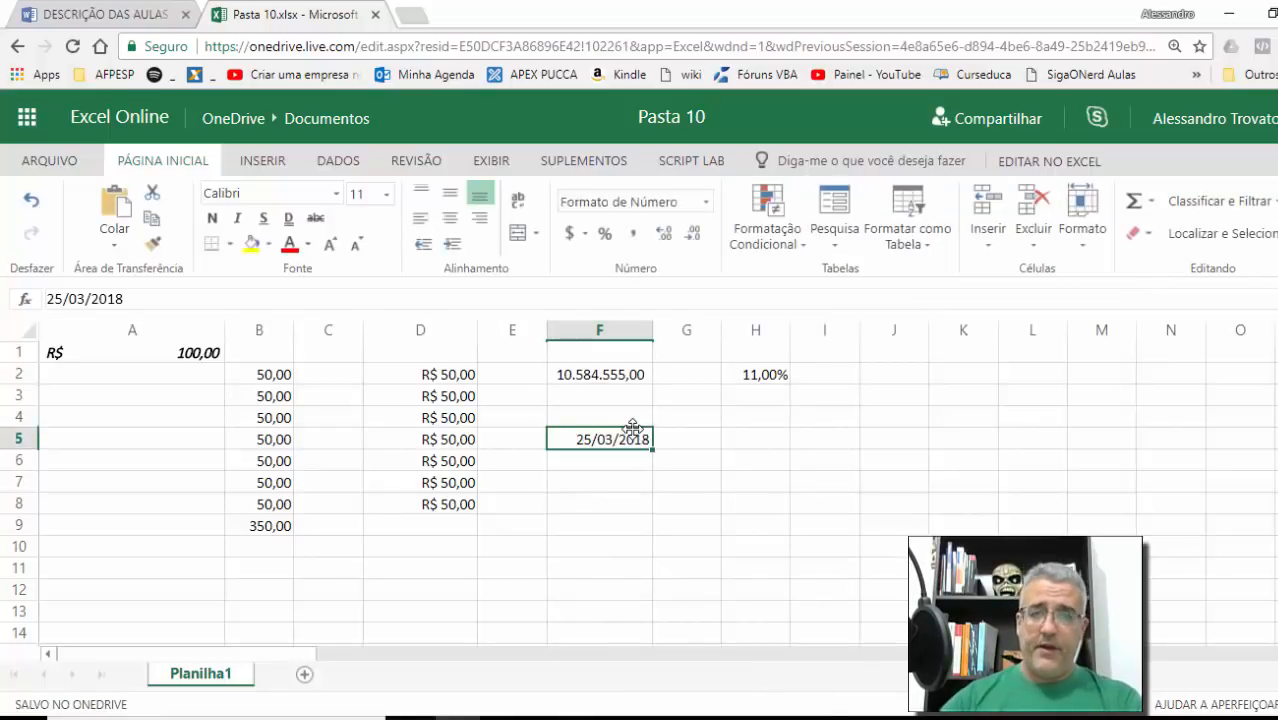
Try the Data Abreviada and Data Completa formats on the date in F5, returning to Data Abreviada.
click(705, 201)
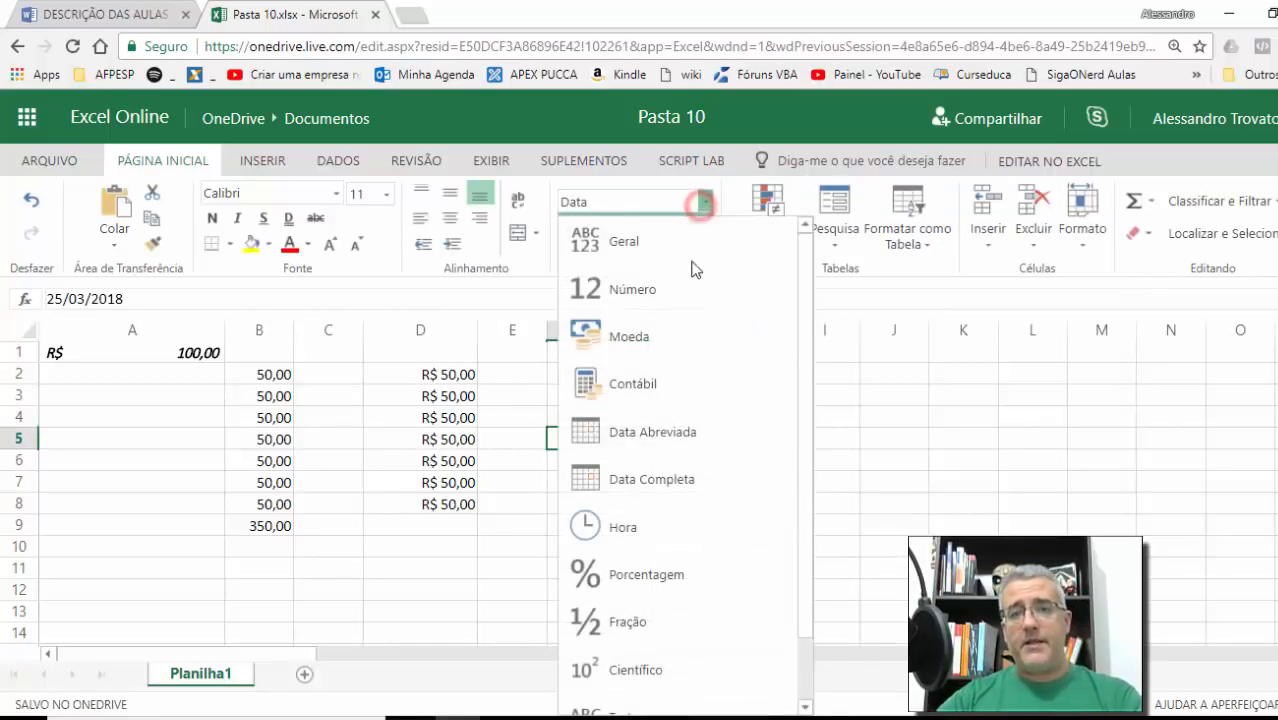
click(677, 438)
click(587, 440)
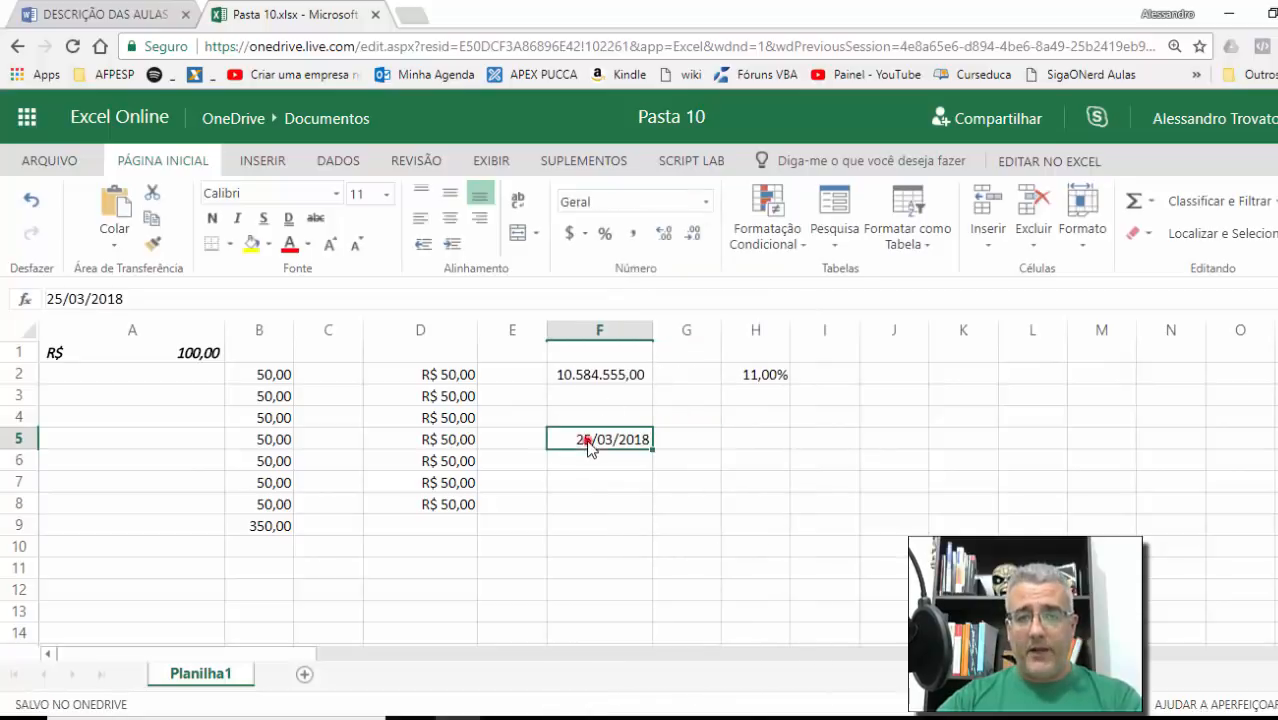
click(712, 203)
click(682, 478)
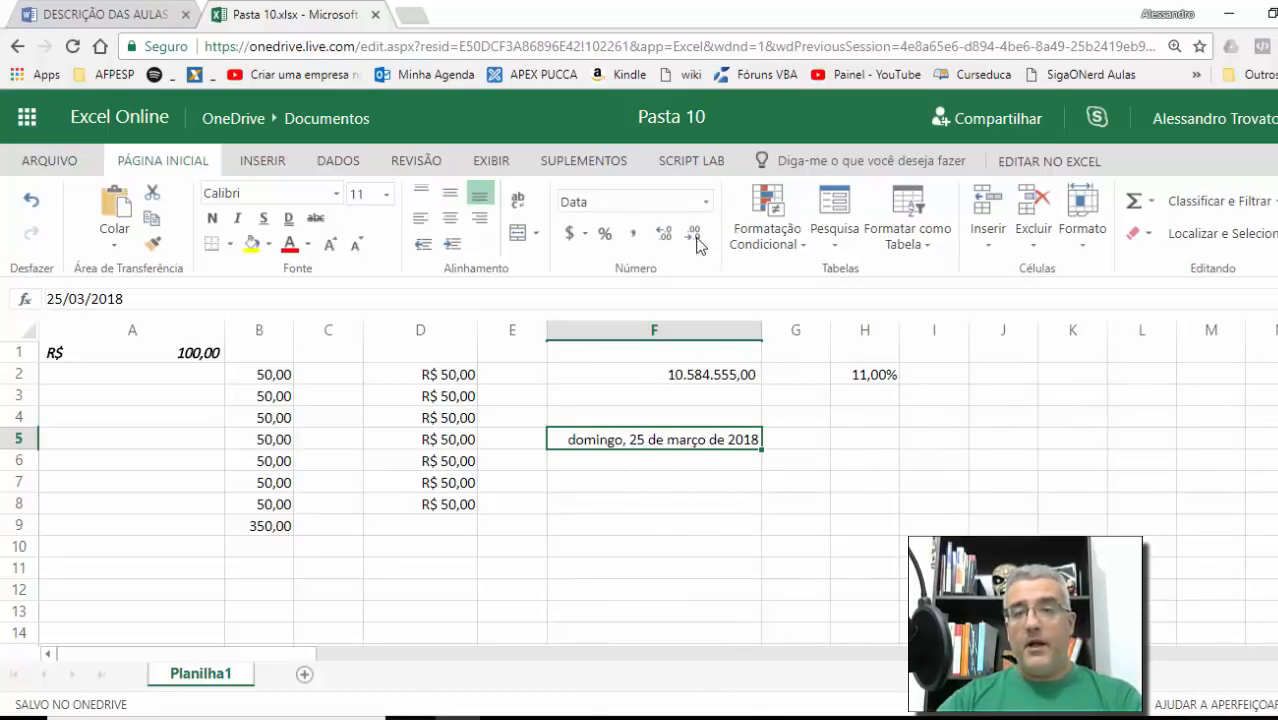
click(705, 202)
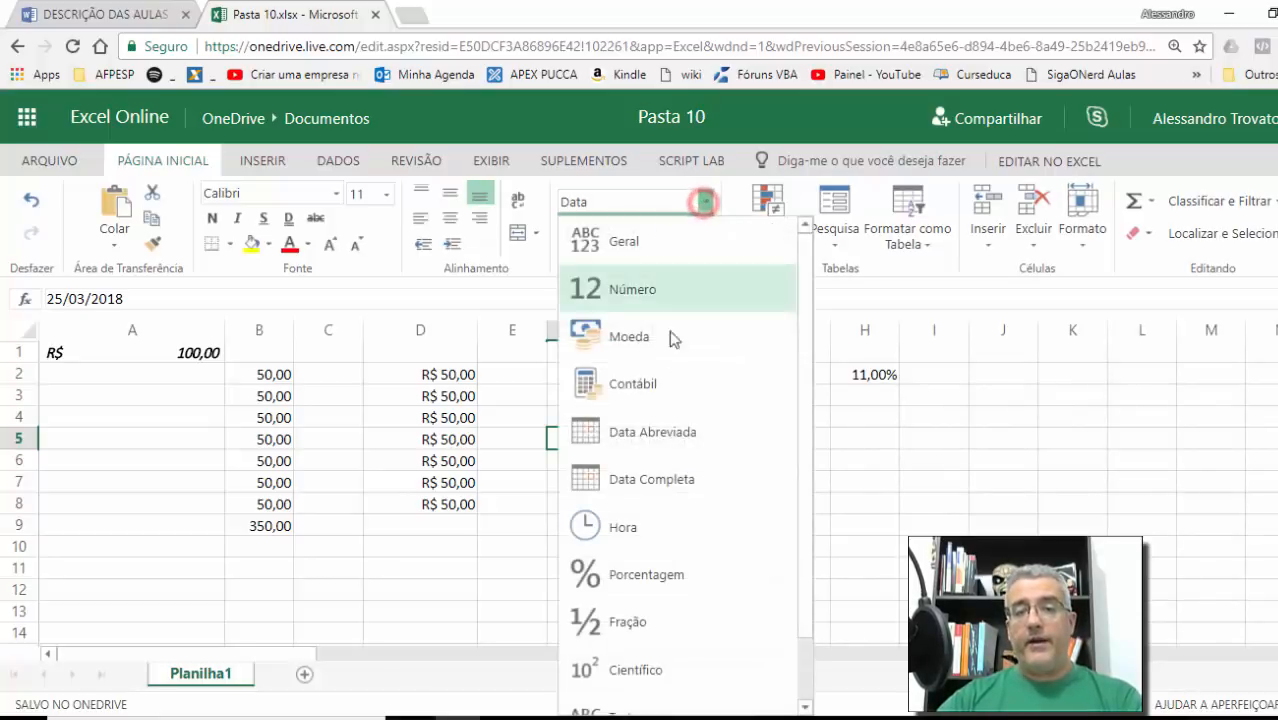
click(653, 440)
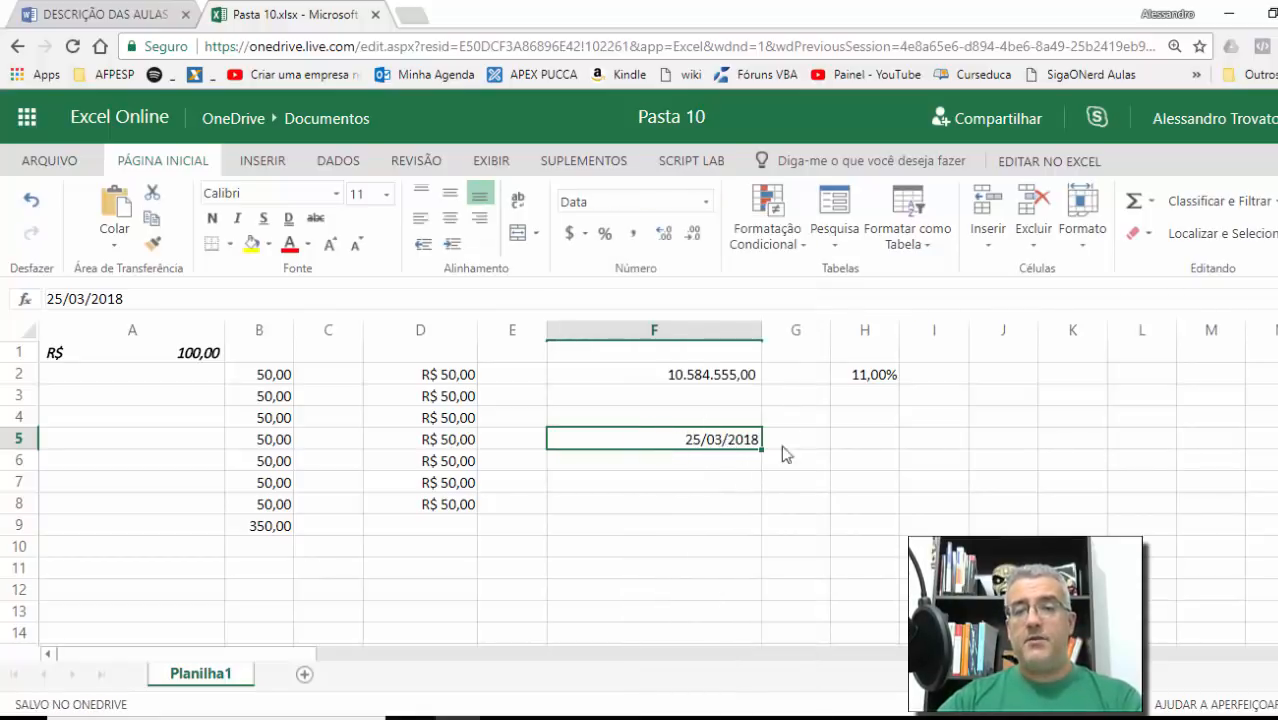
Apply the custom (Personalizado) number format mmm/aa to the date in cell F5.
click(708, 201)
scroll(722, 525, down, 2)
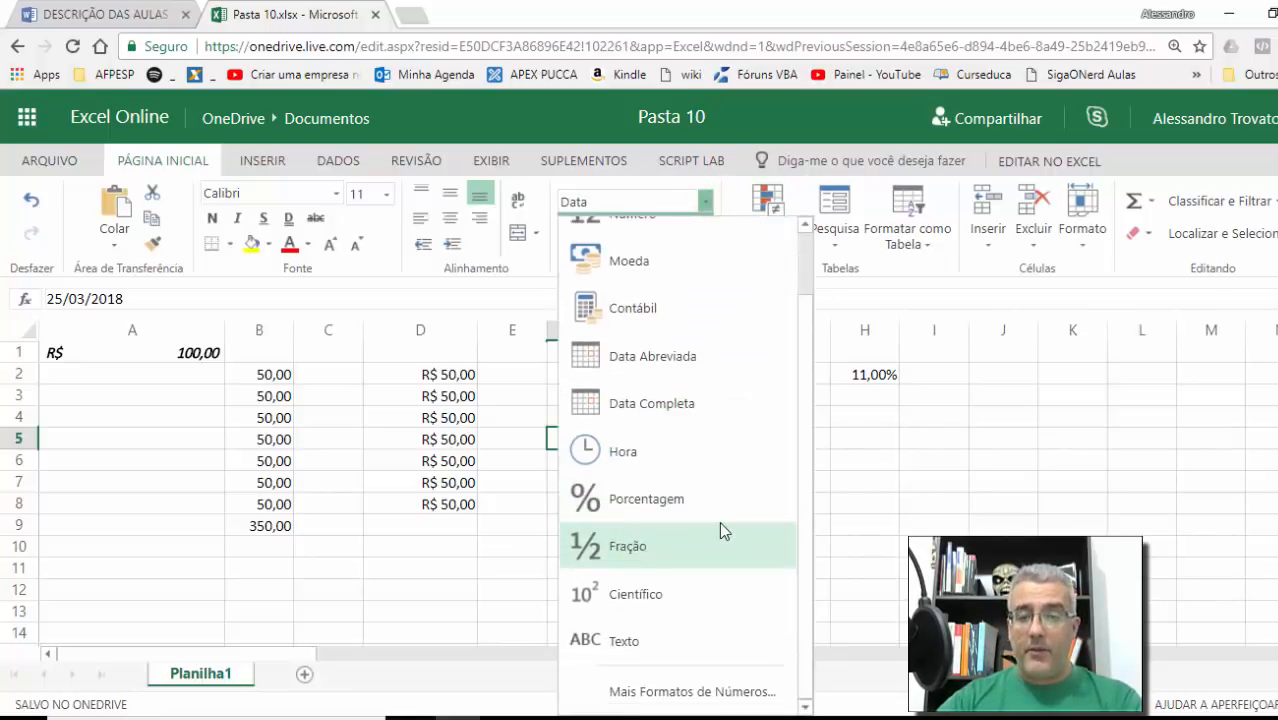
click(676, 693)
click(450, 415)
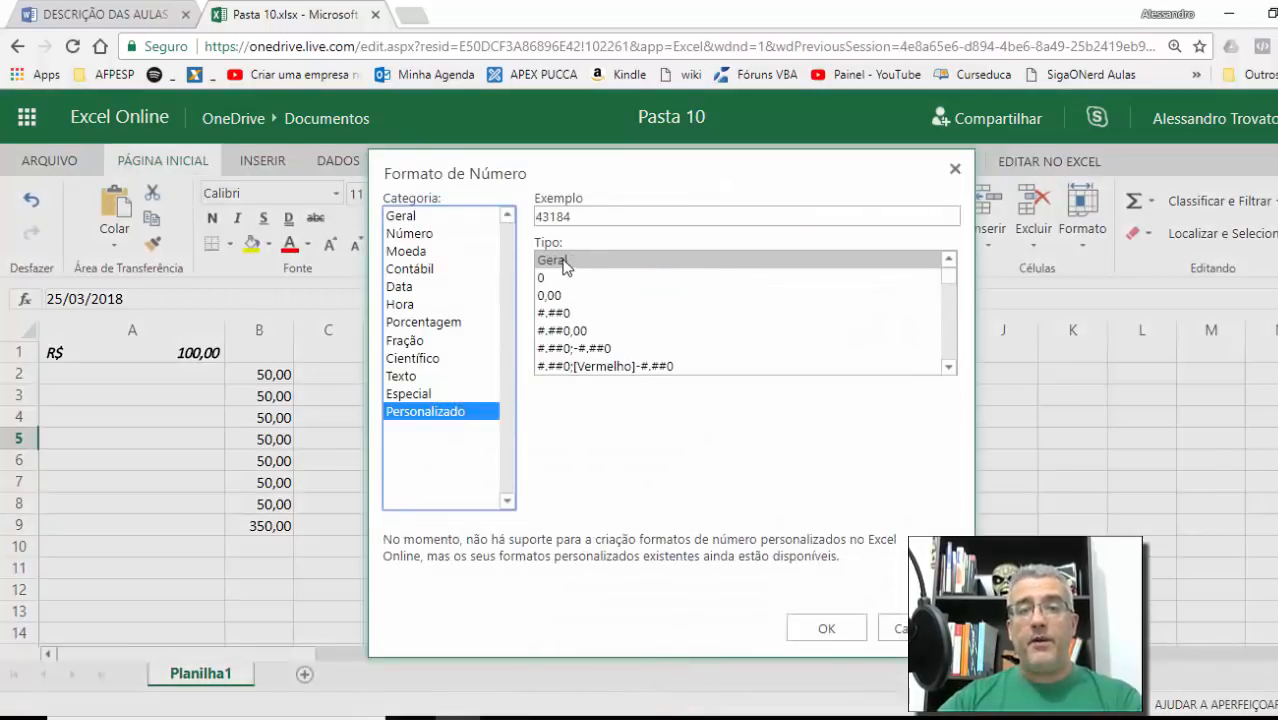
scroll(640, 340, down, 5)
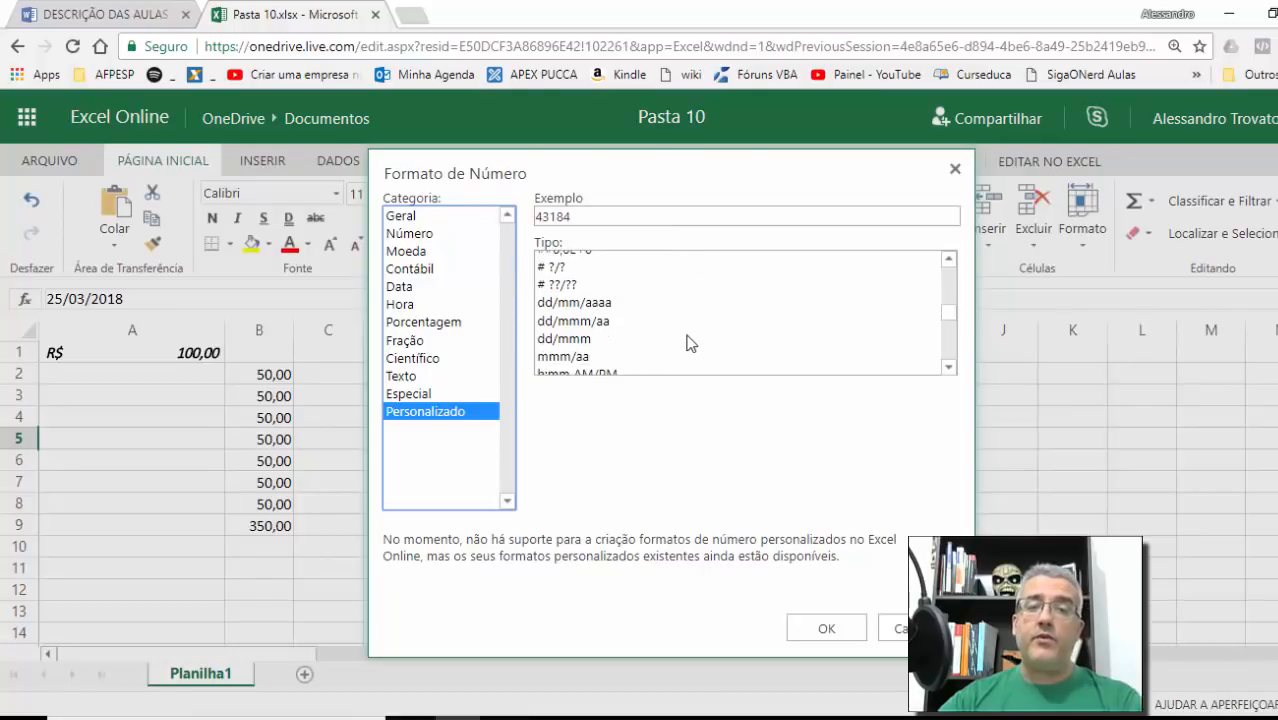
scroll(686, 343, up, 2)
scroll(686, 343, down, 4)
scroll(686, 343, up, 2)
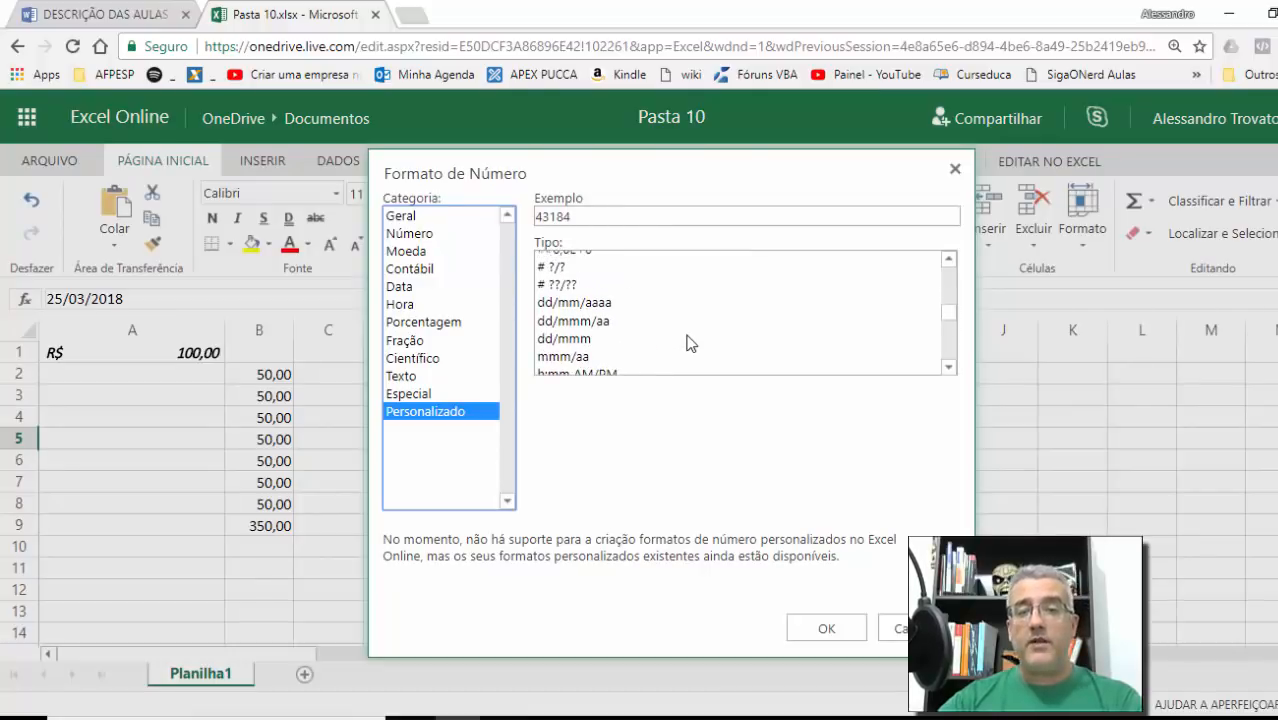
click(585, 357)
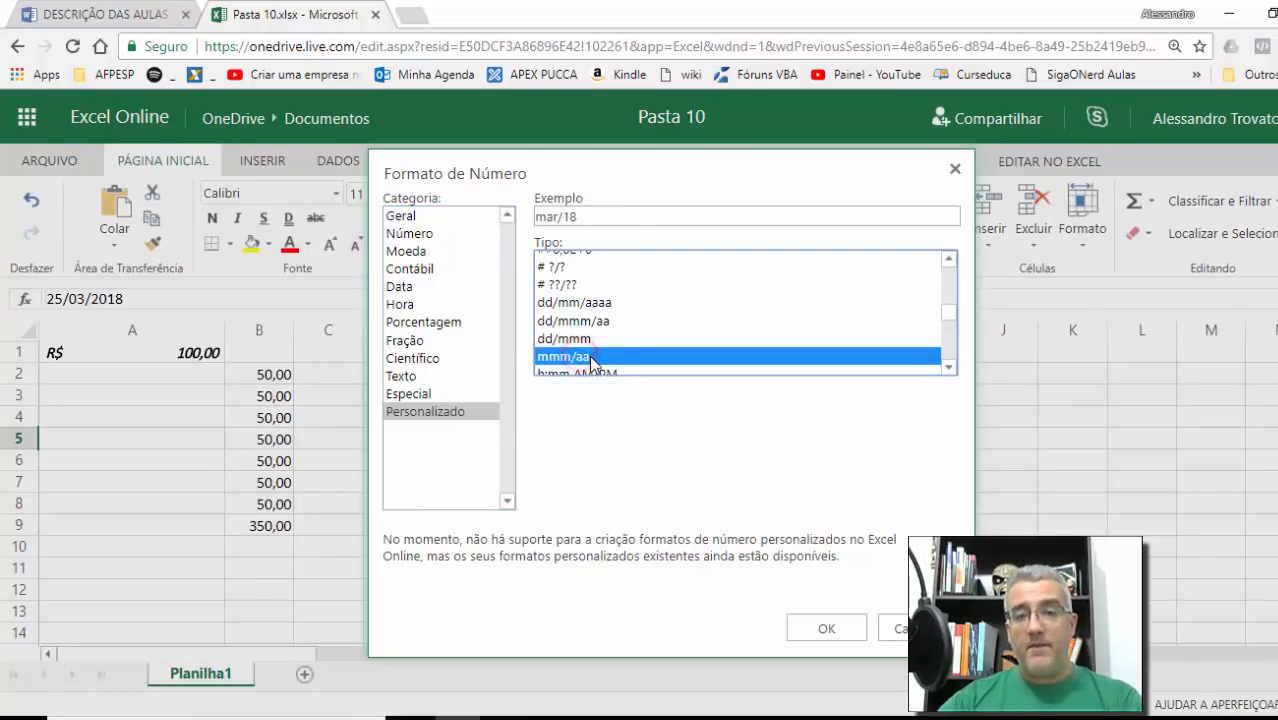
click(824, 626)
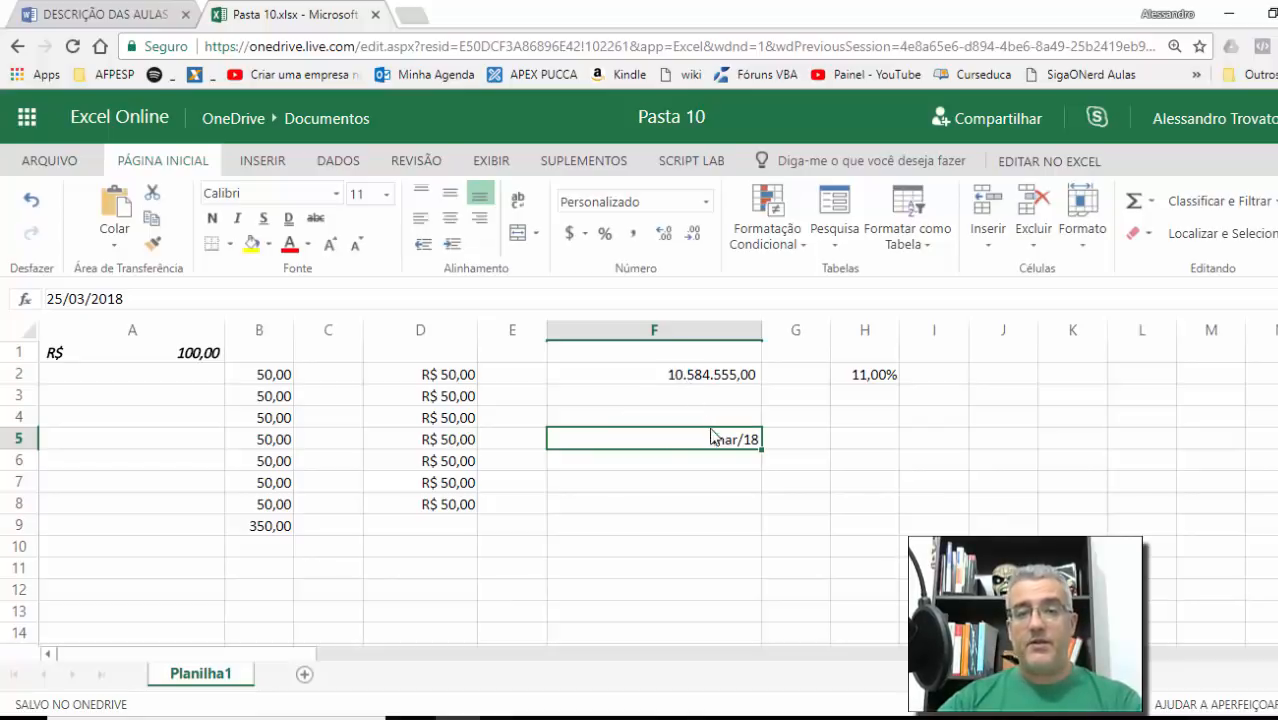
Open the full number format settings for cell F2 and examine the types available in the Personalizado category.
click(728, 385)
click(705, 201)
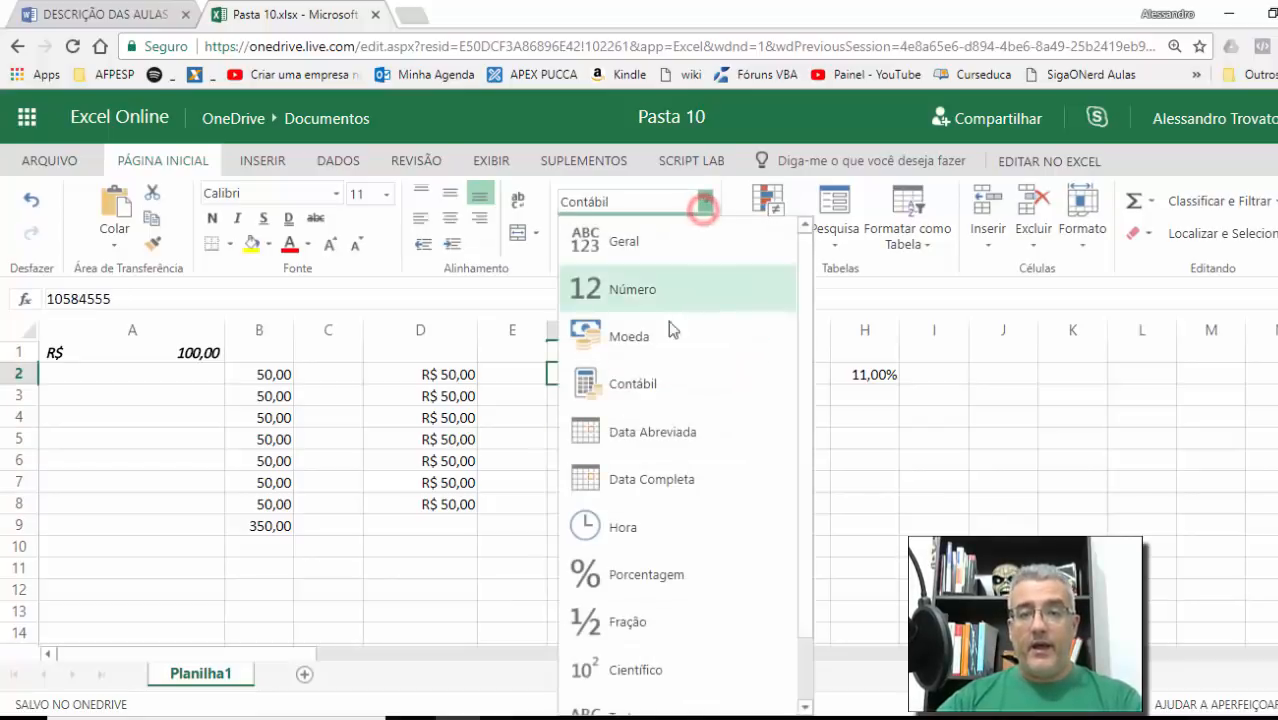
scroll(678, 541, down, 1)
click(688, 690)
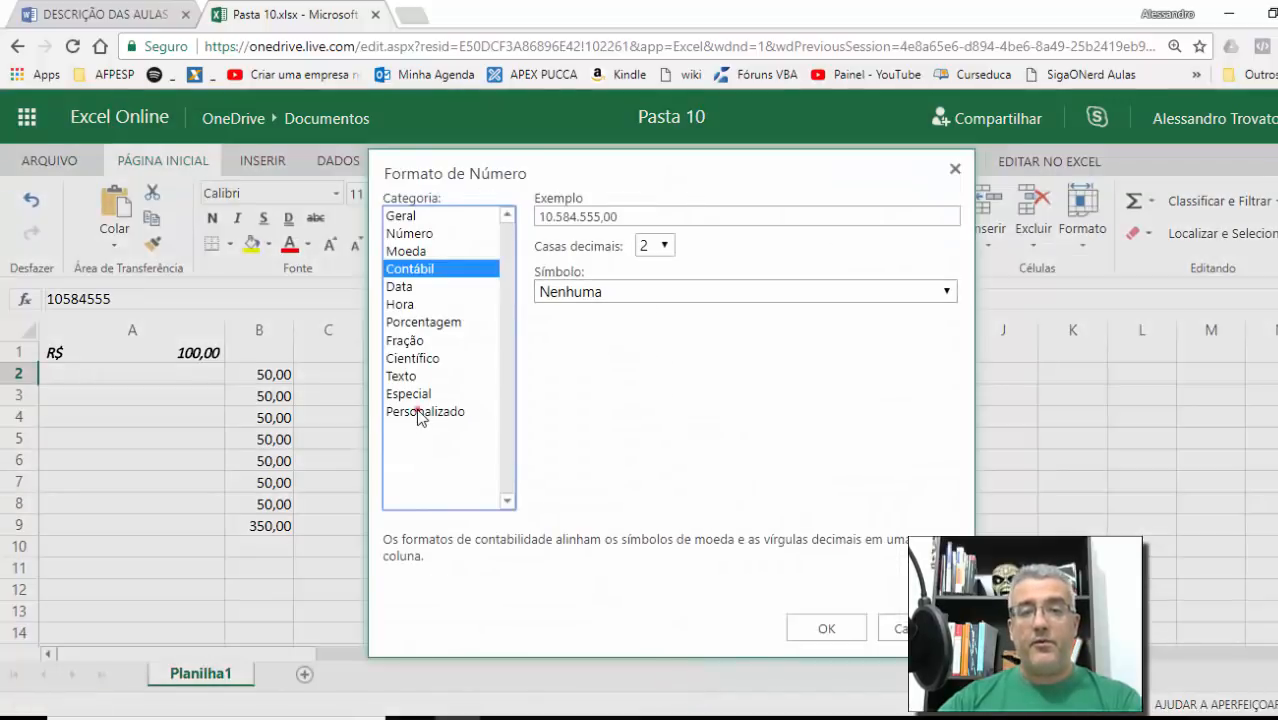
click(419, 414)
click(567, 221)
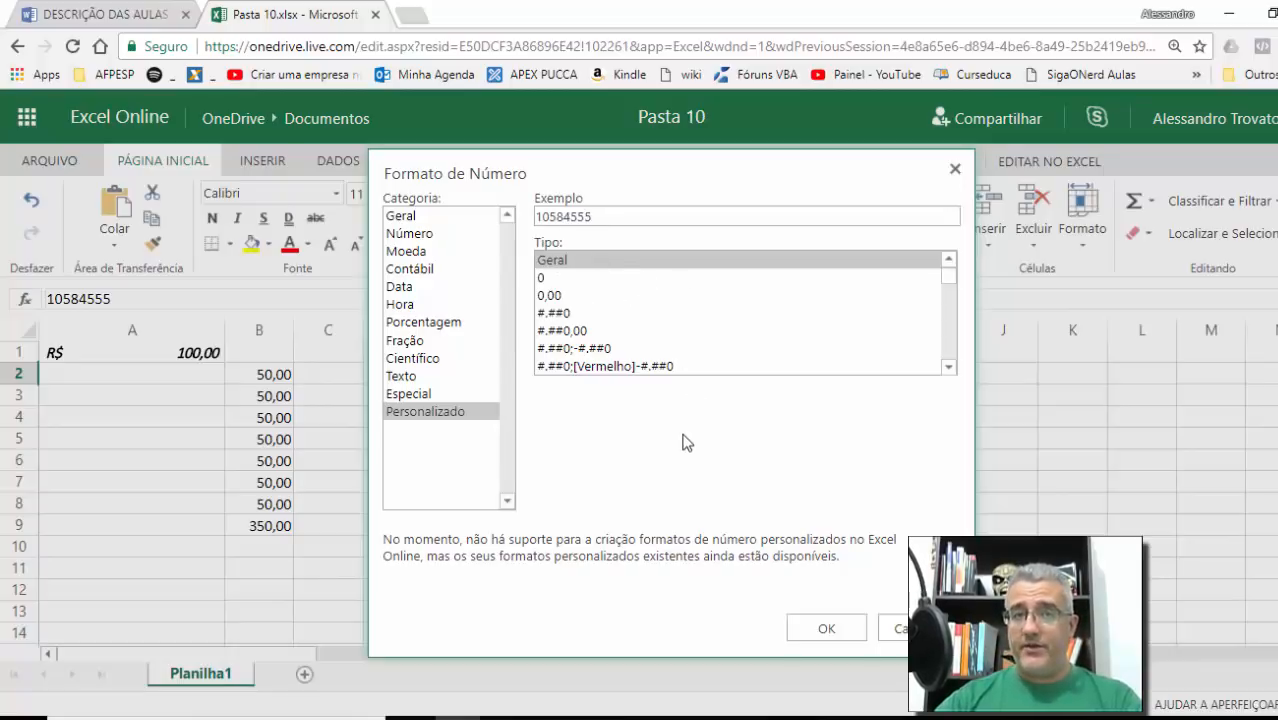
click(944, 347)
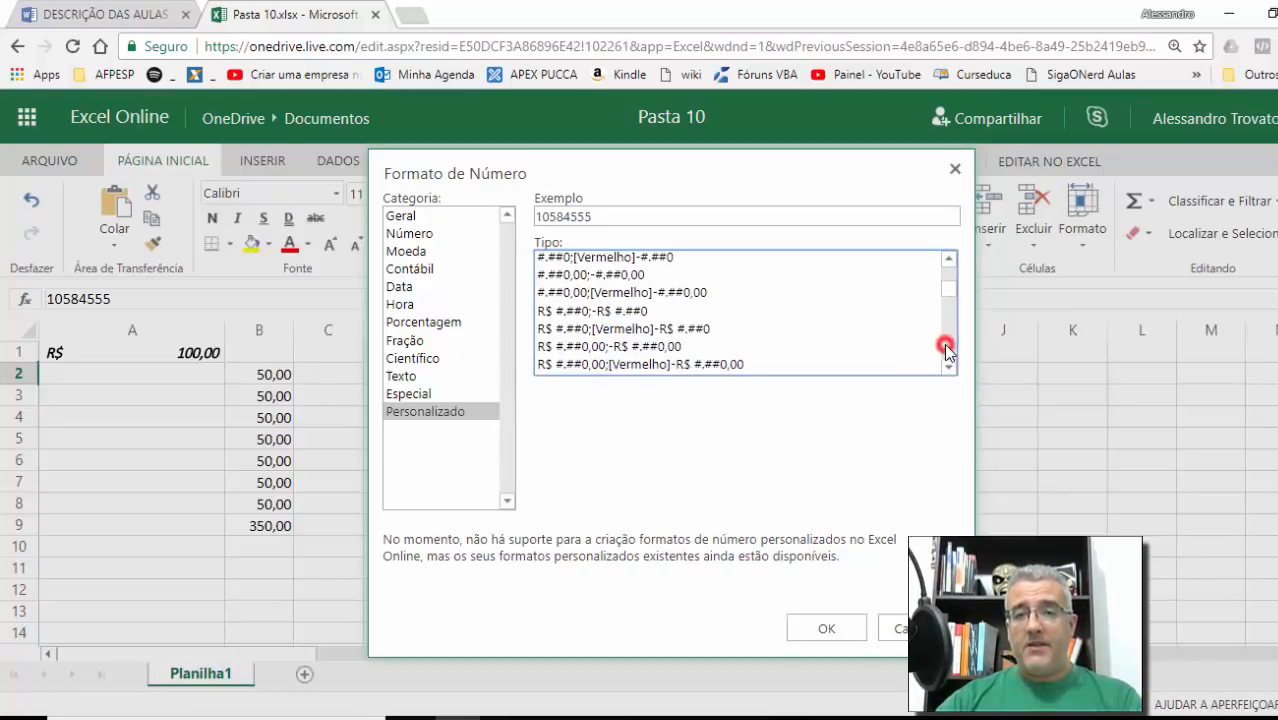
click(945, 349)
click(945, 349)
click(945, 347)
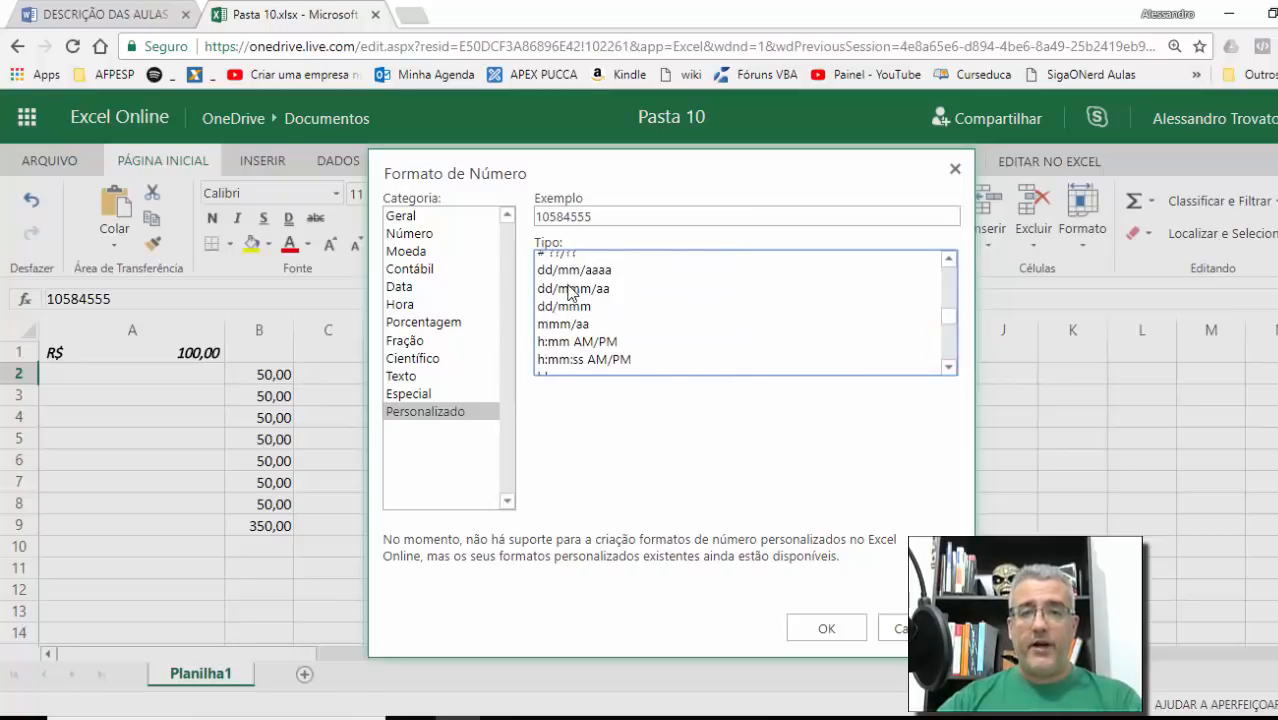
click(952, 347)
click(950, 350)
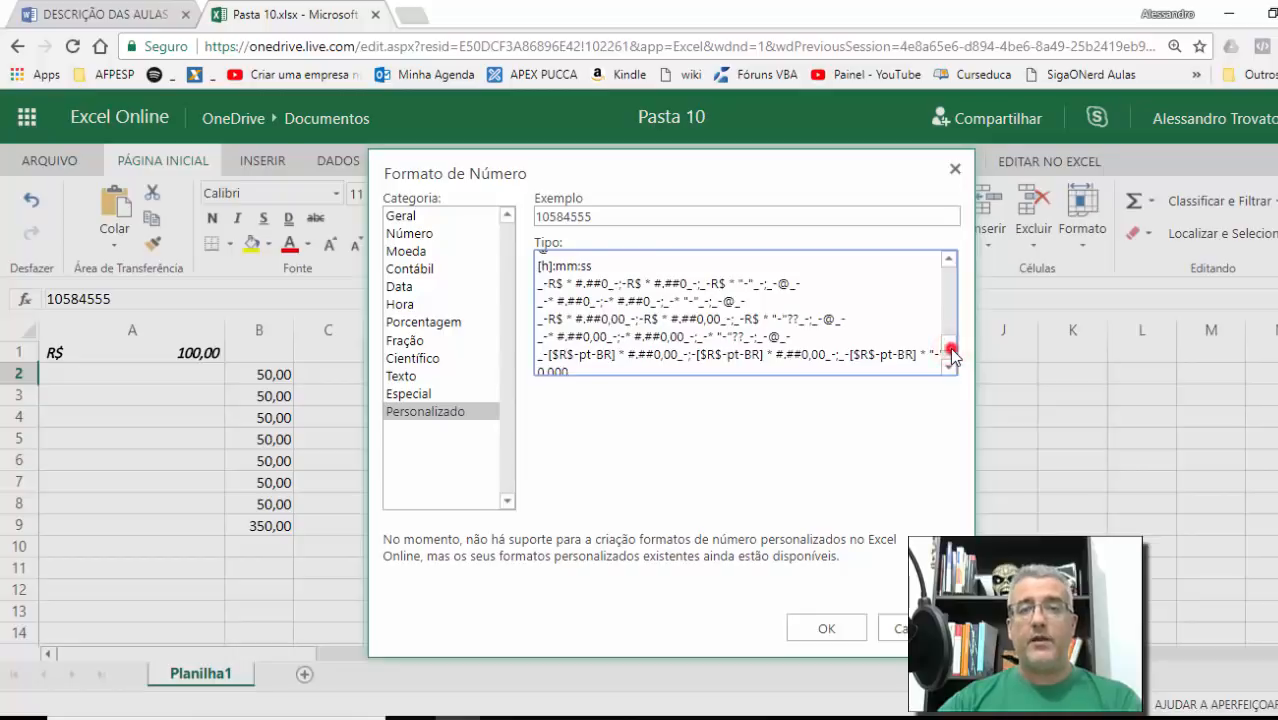
click(950, 352)
drag(950, 355, 953, 277)
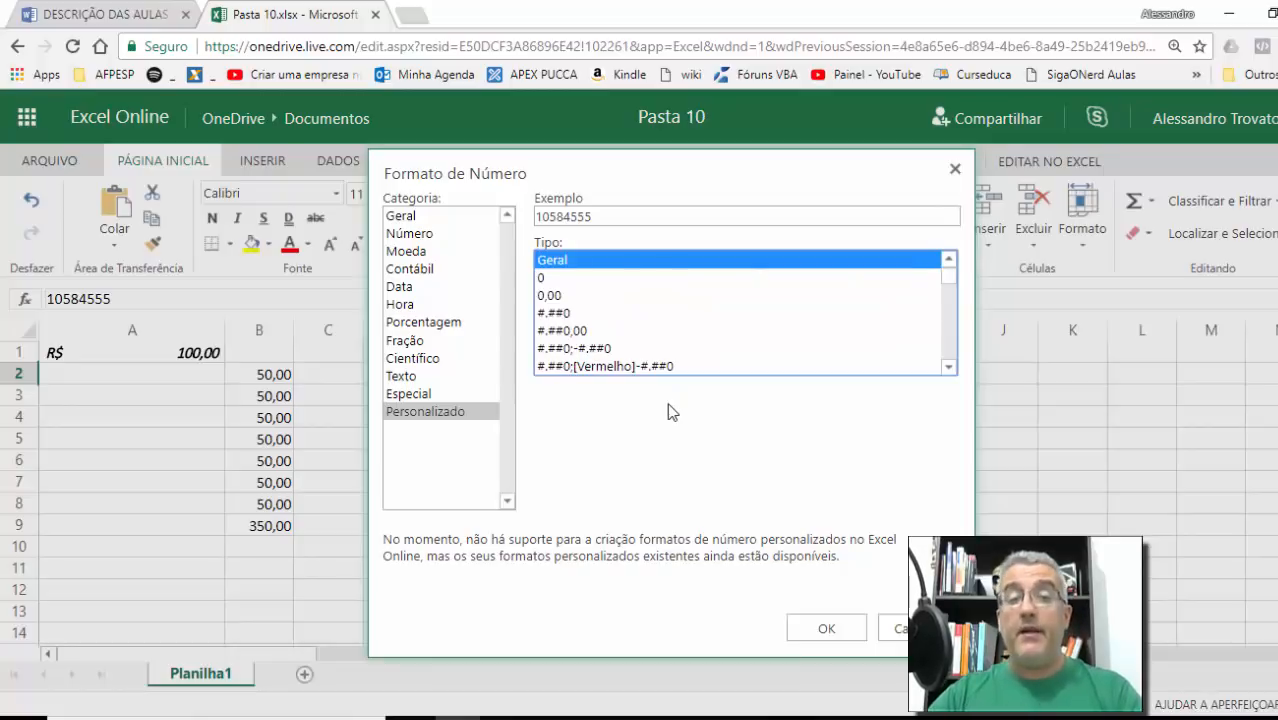
Preview the Especial number formats CEP + 3, Telefone and CIC for cell F2, and leave the format settings without applying any.
click(478, 378)
click(470, 393)
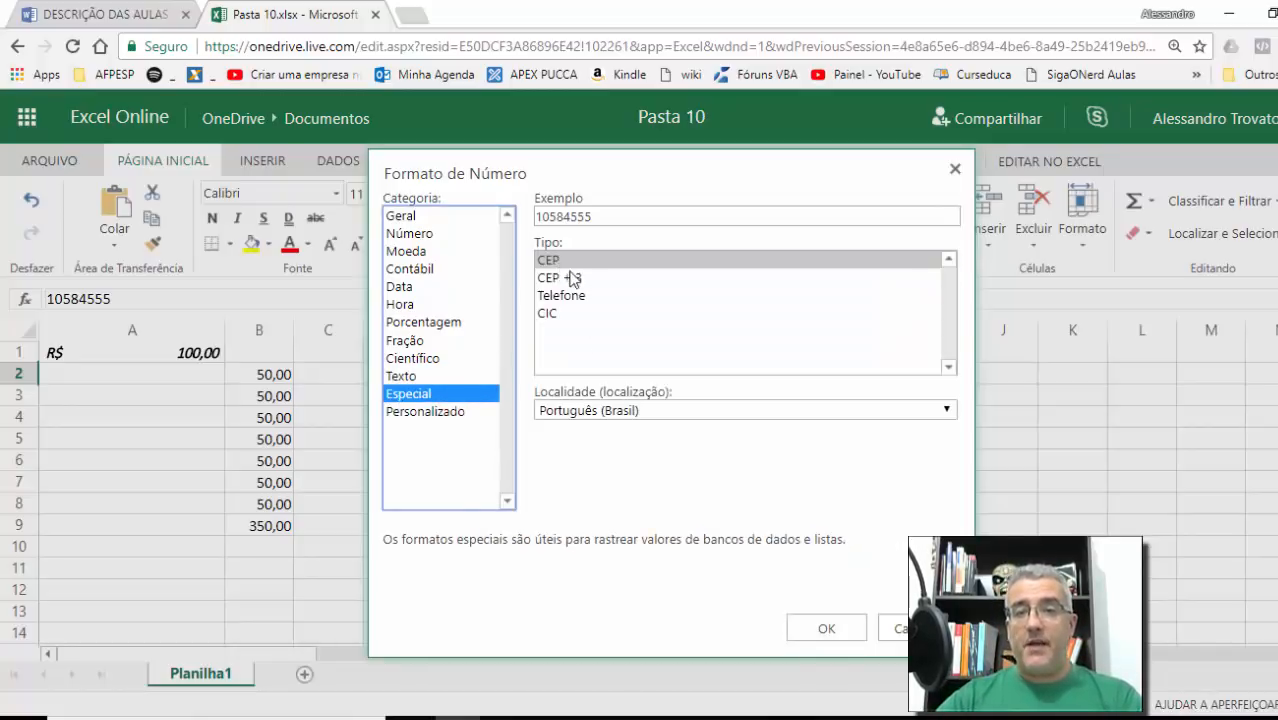
click(573, 279)
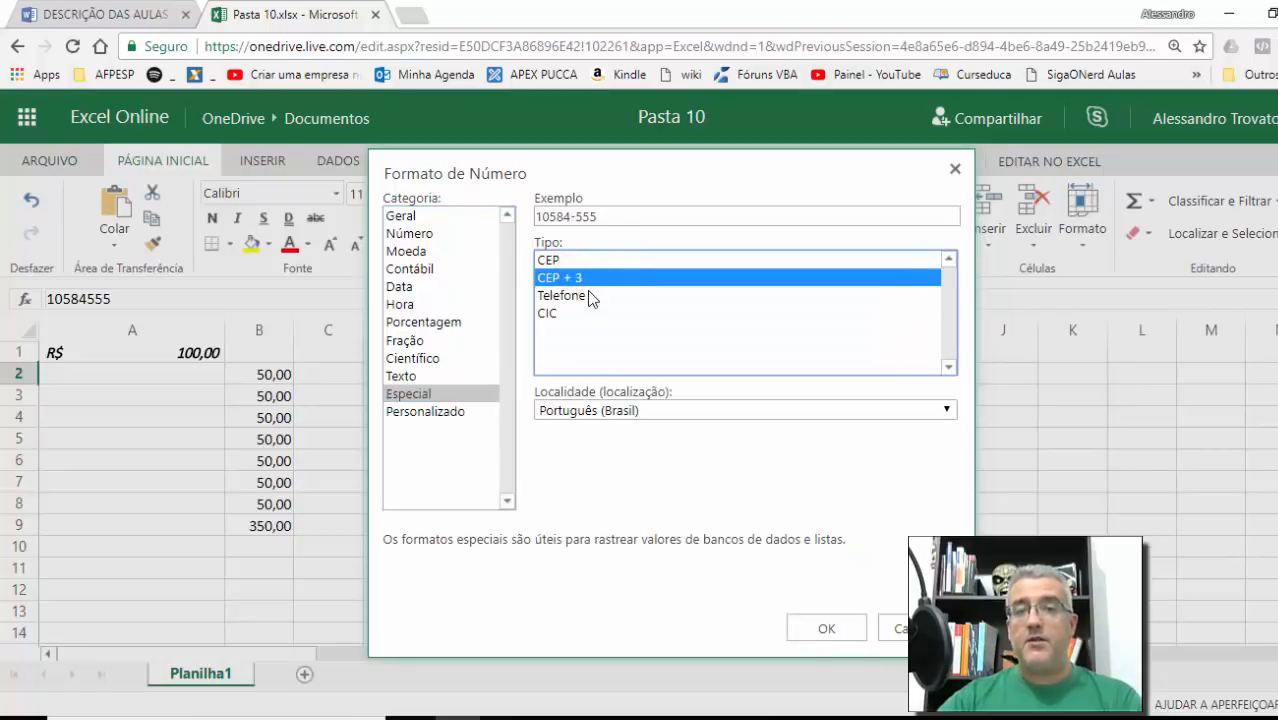
click(587, 297)
click(569, 315)
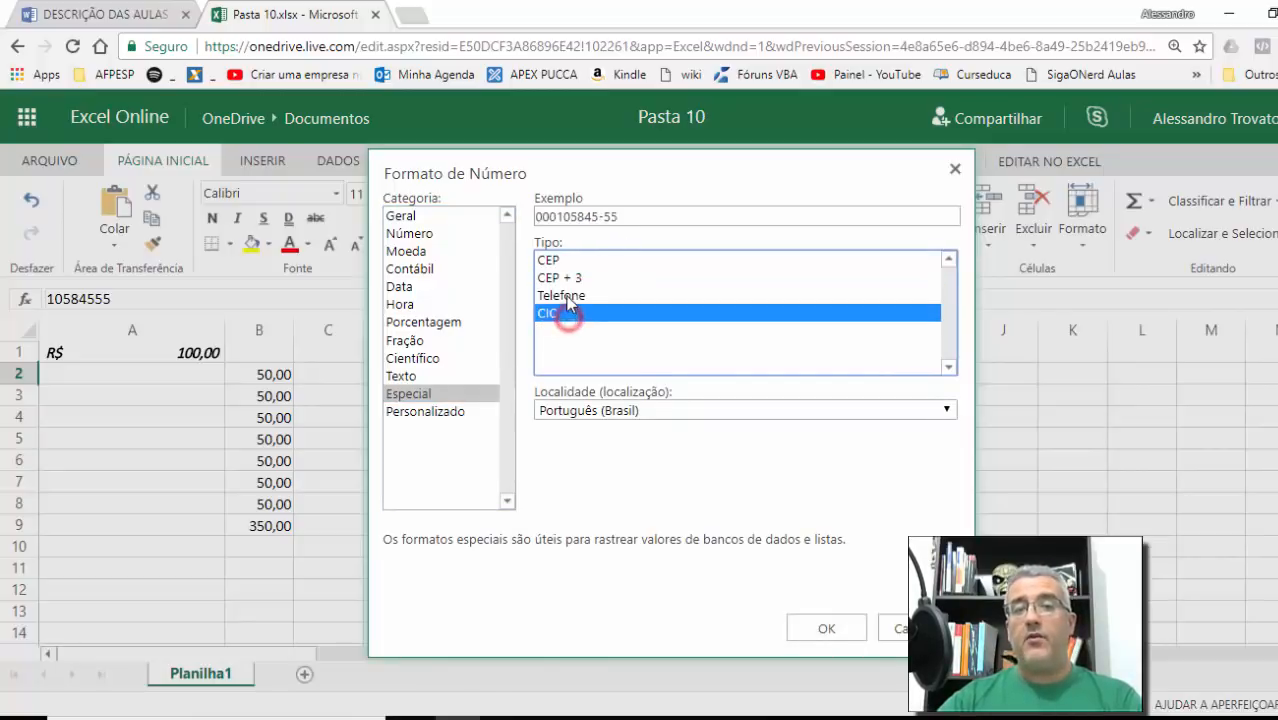
click(571, 295)
click(571, 278)
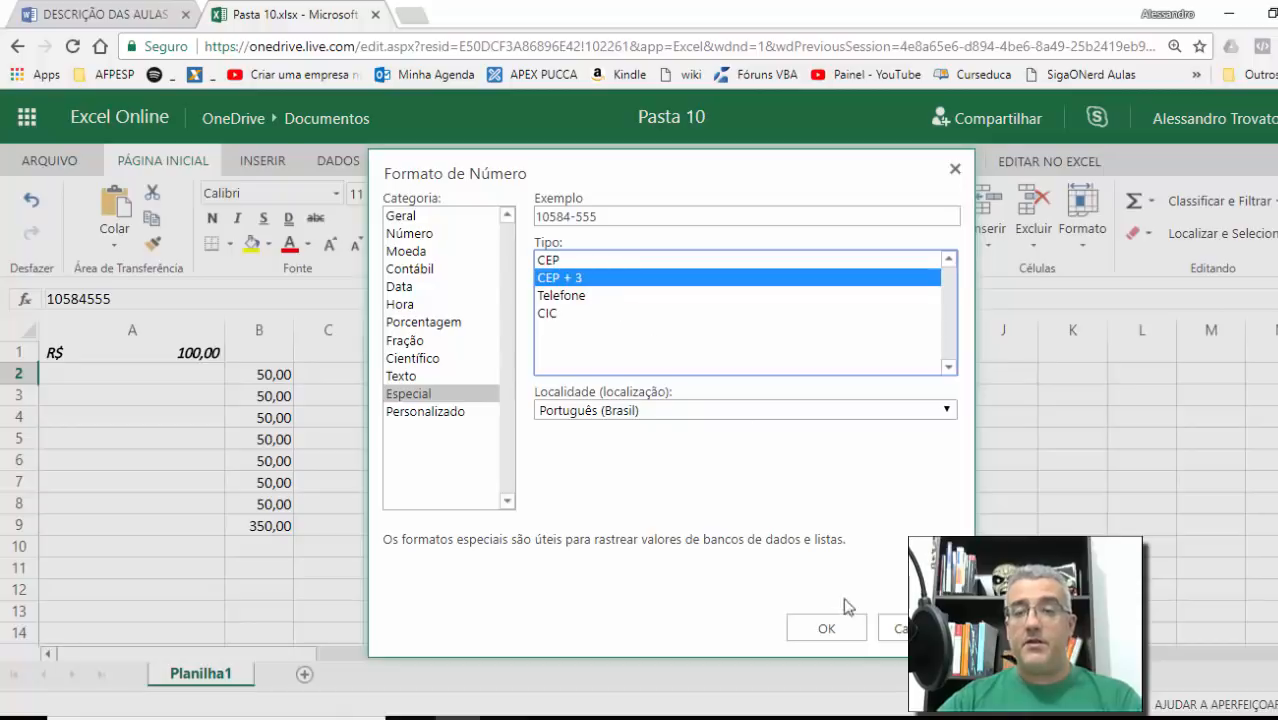
click(886, 626)
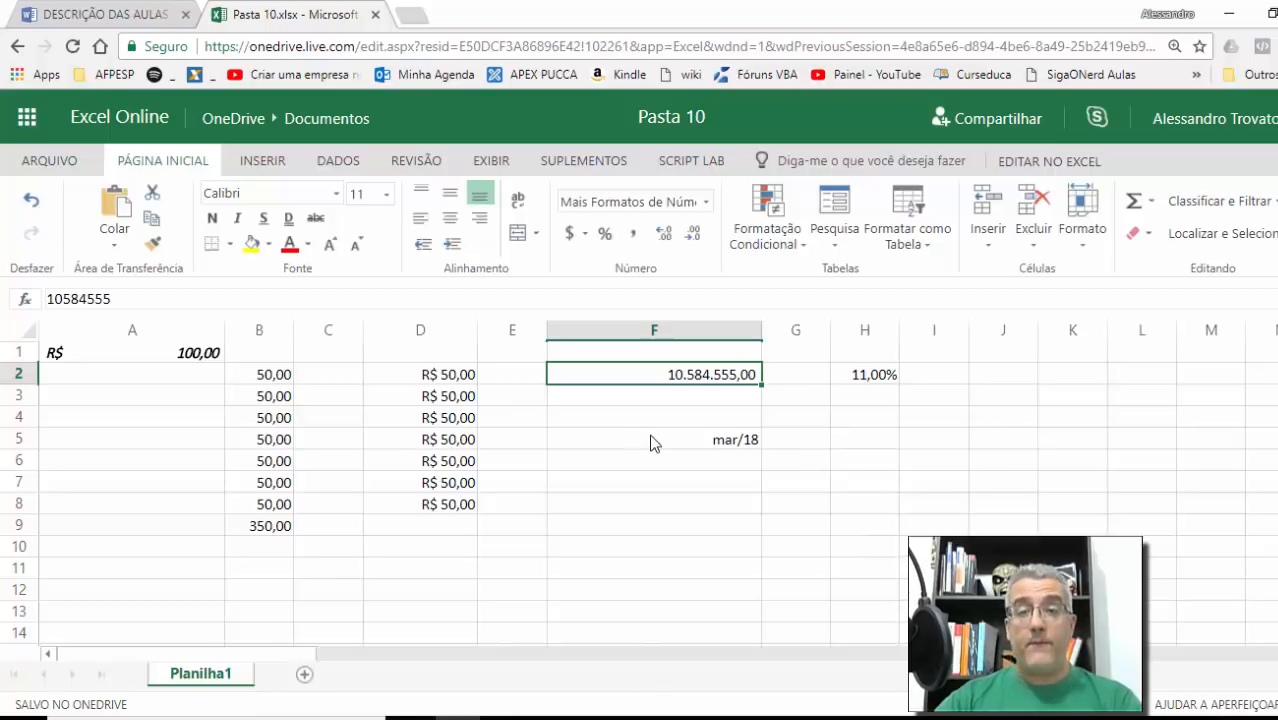
click(722, 482)
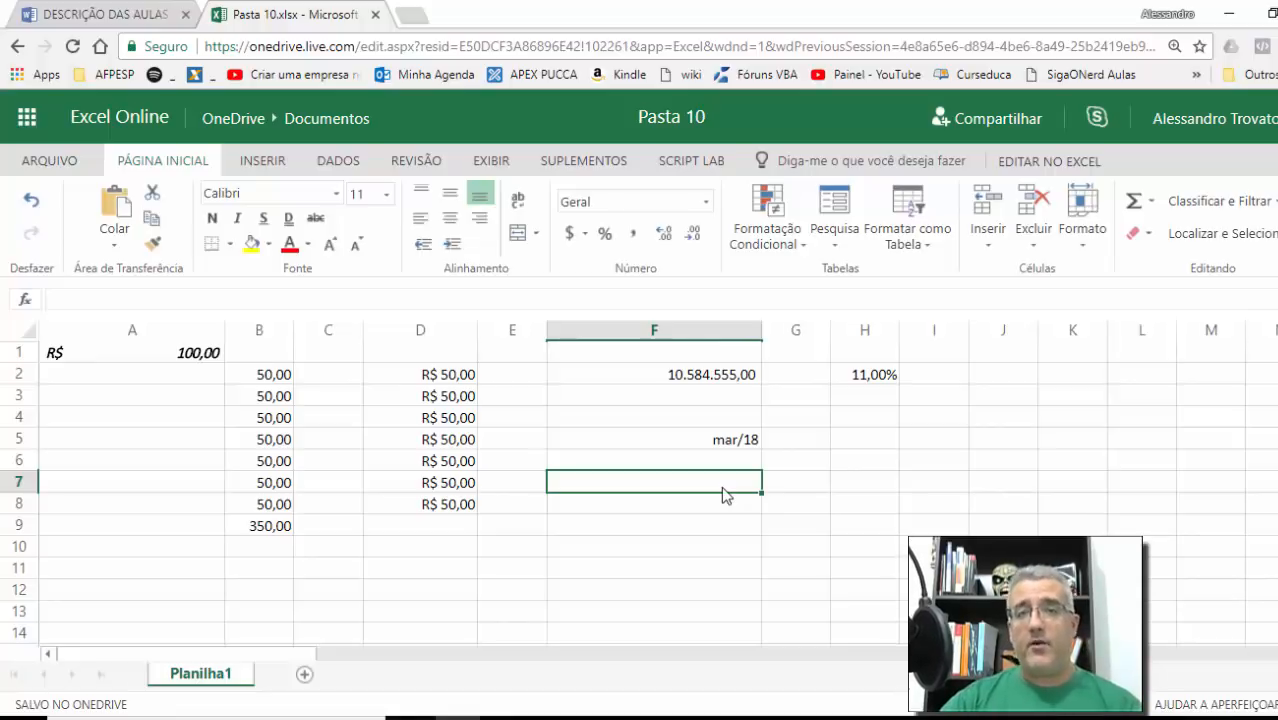
click(604, 396)
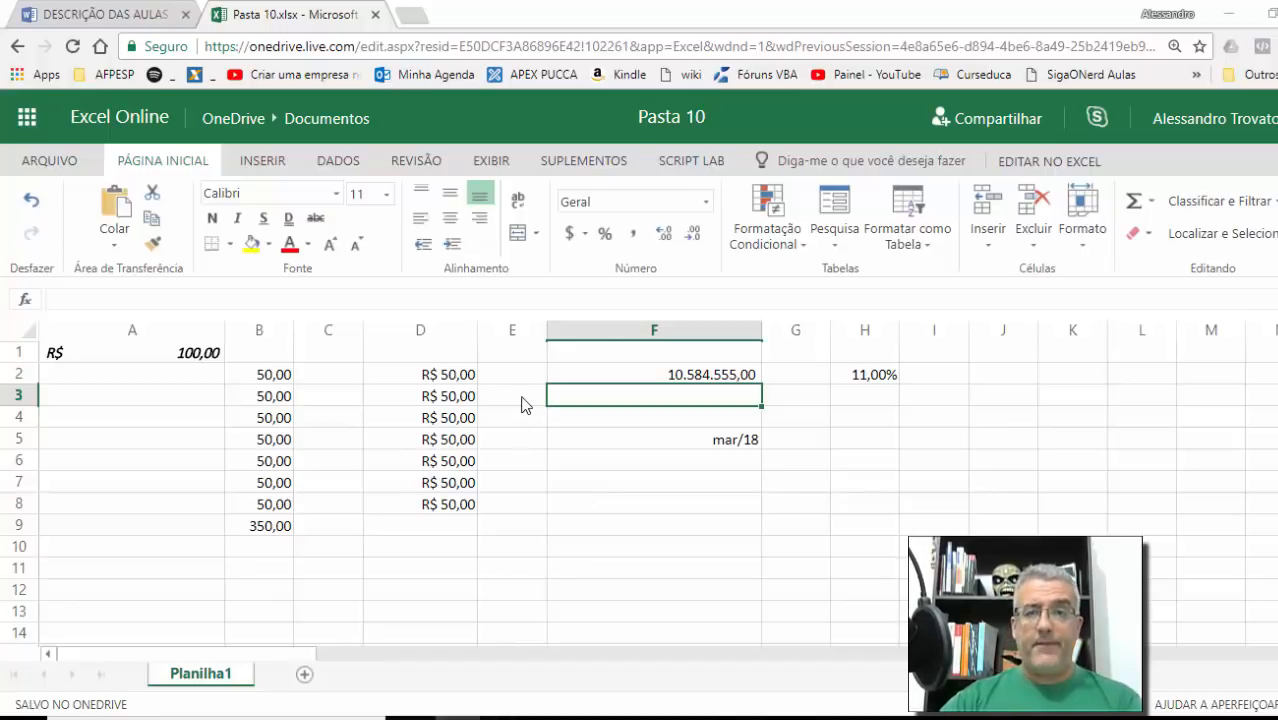
Switch to File Explorer and open the CURSO - Excel Online course folder inside OneDrive's Documentos folder.
key(super+e)
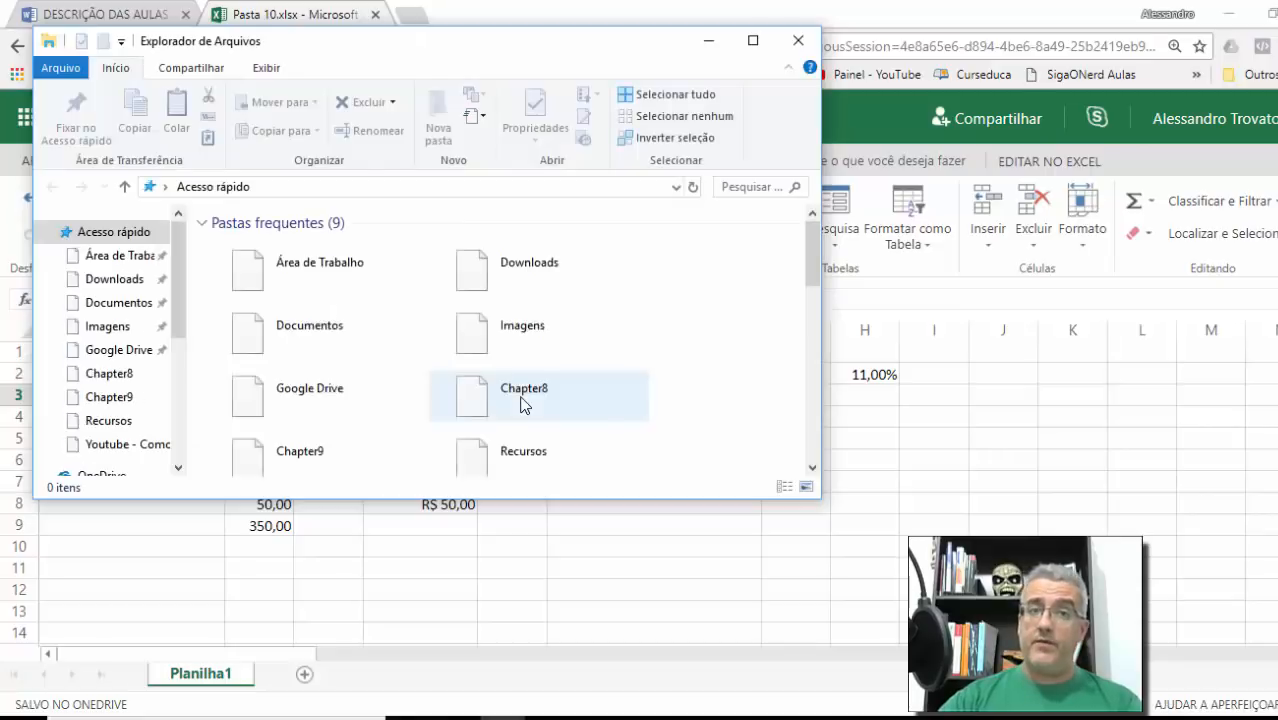
click(177, 351)
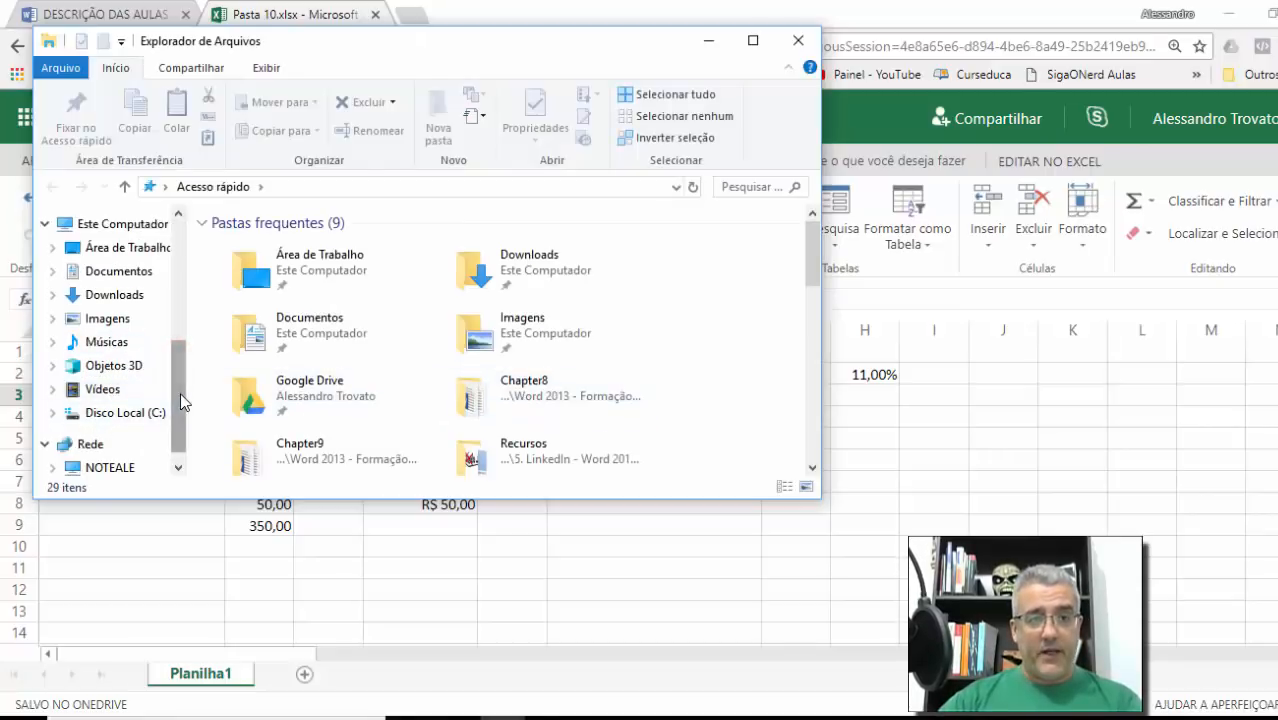
drag(171, 387, 175, 287)
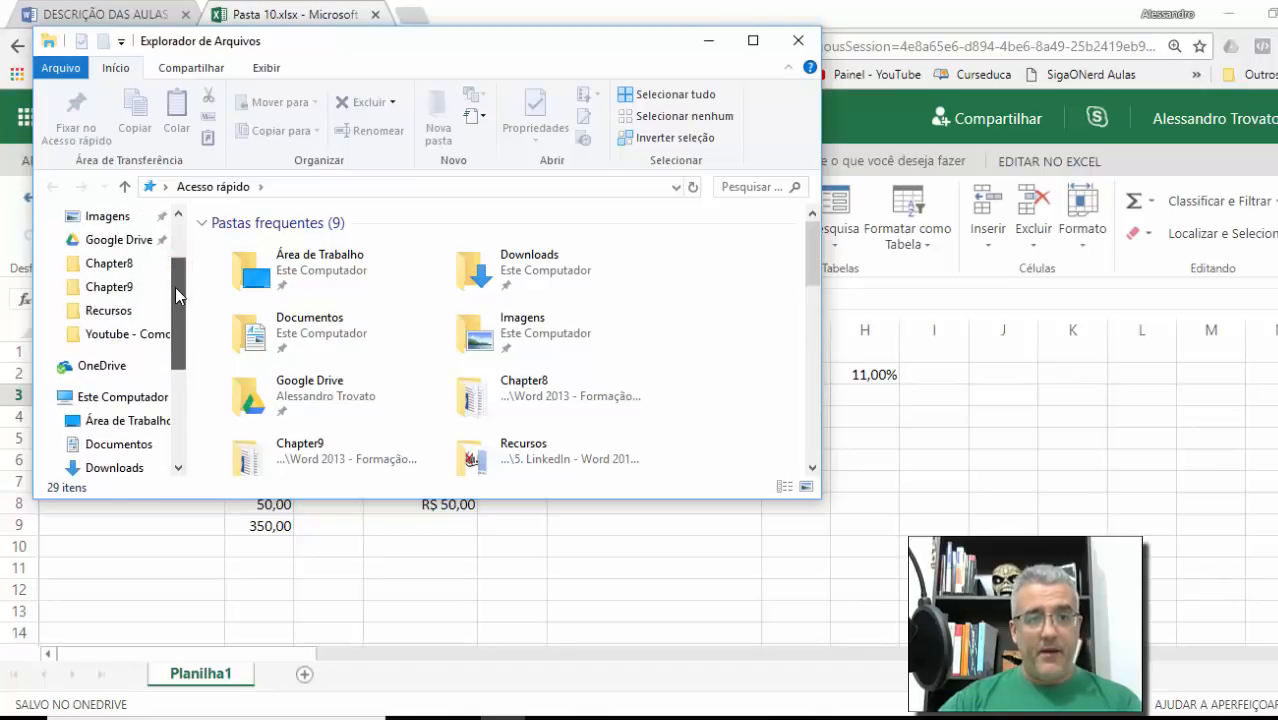
click(95, 368)
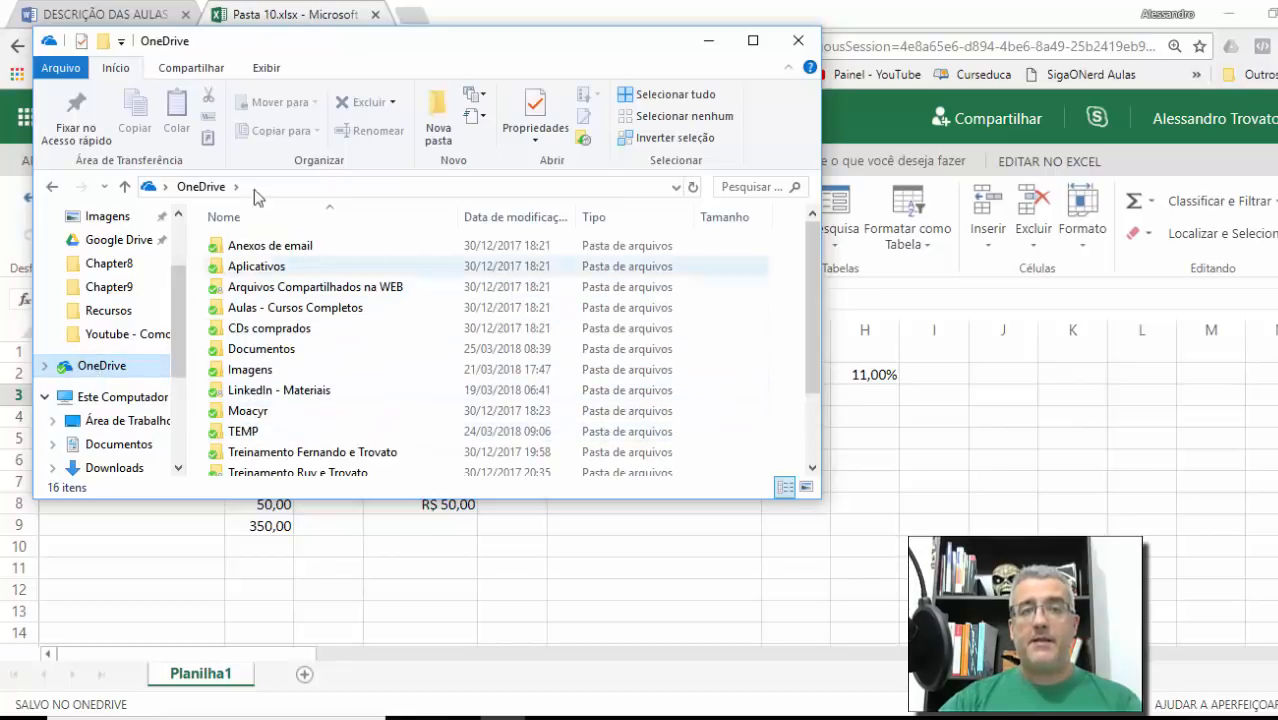
double_click(288, 352)
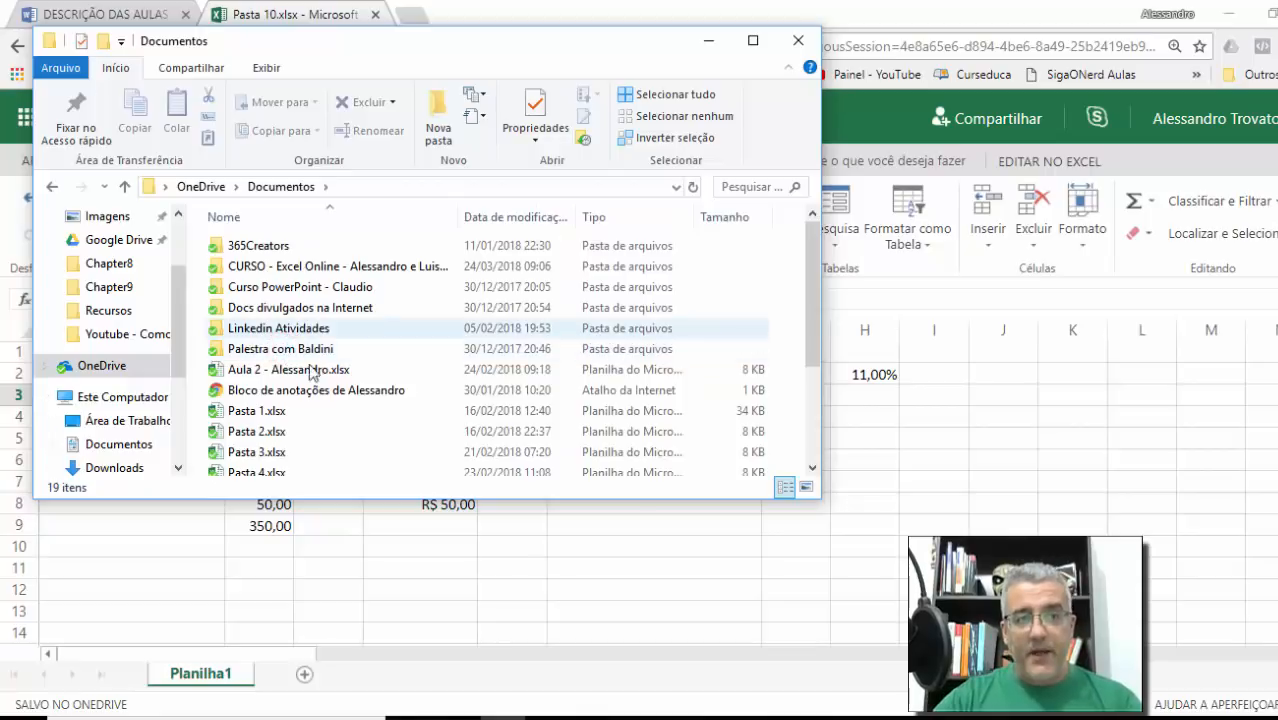
double_click(304, 270)
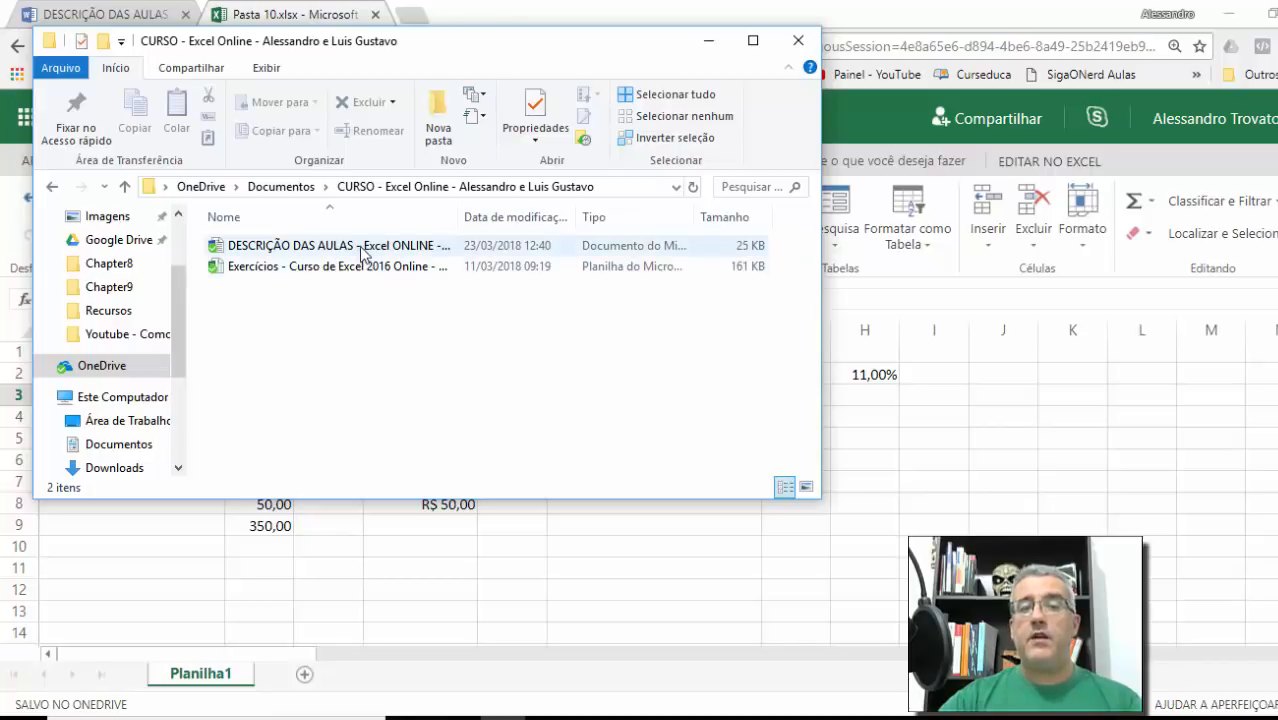
Open the Exercícios - Curso de Excel 2016 Online workbook in desktop Excel to view it, and close it and File Explorer.
click(304, 272)
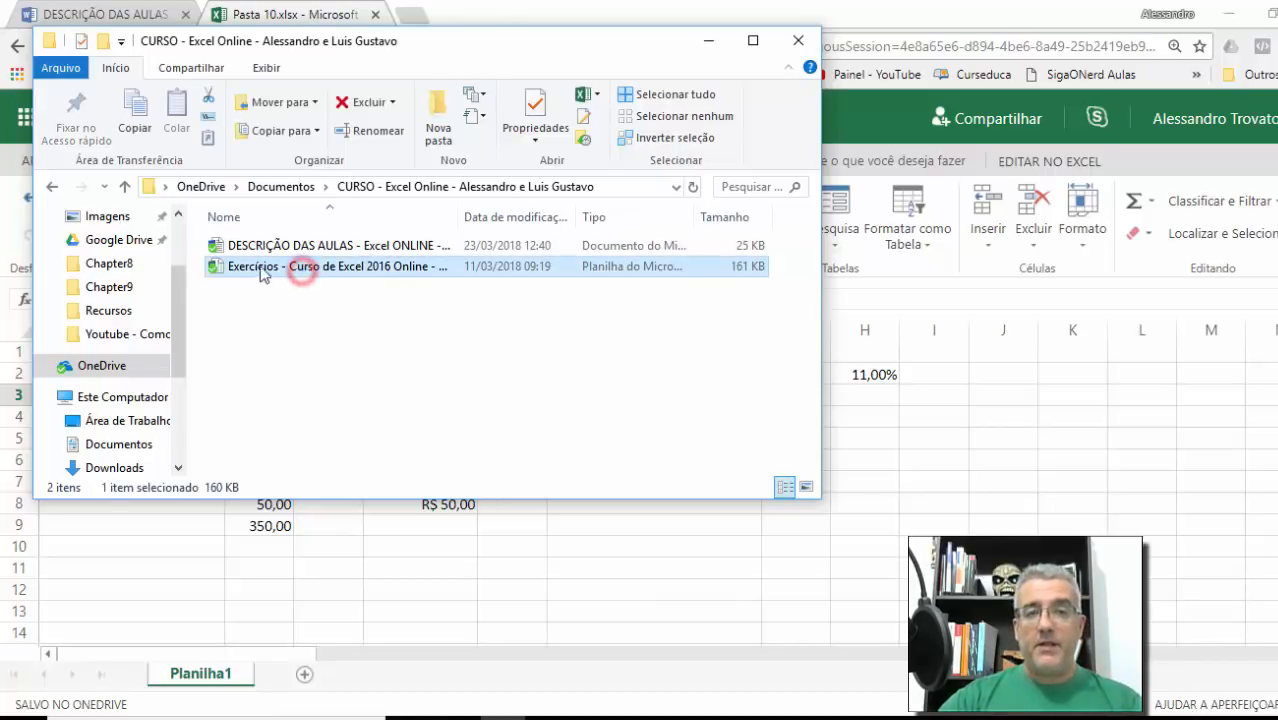
double_click(331, 267)
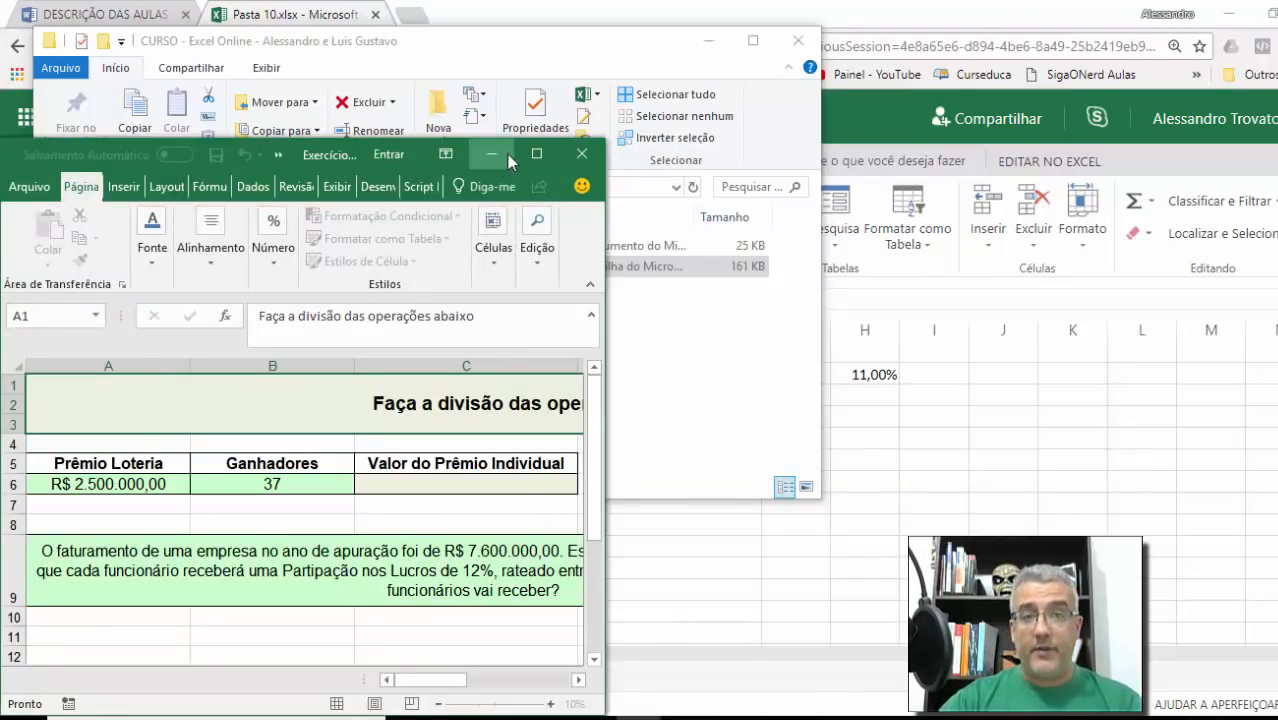
click(536, 160)
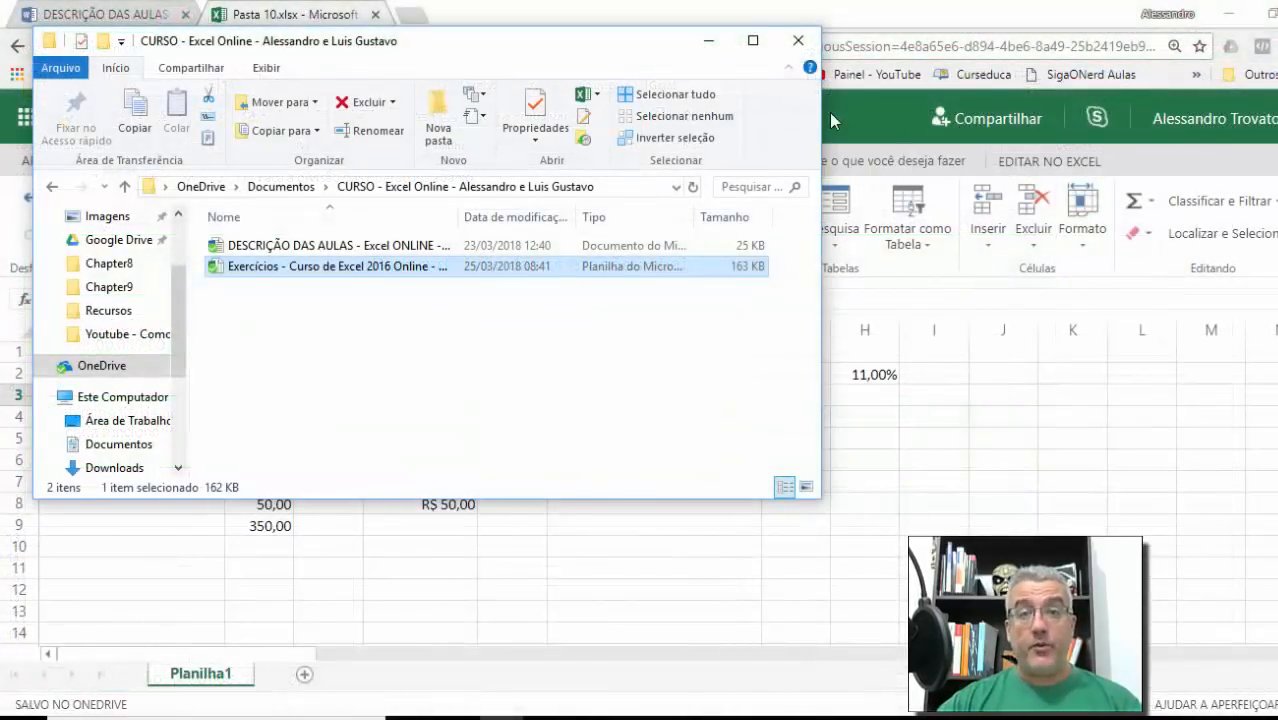
click(798, 40)
click(645, 464)
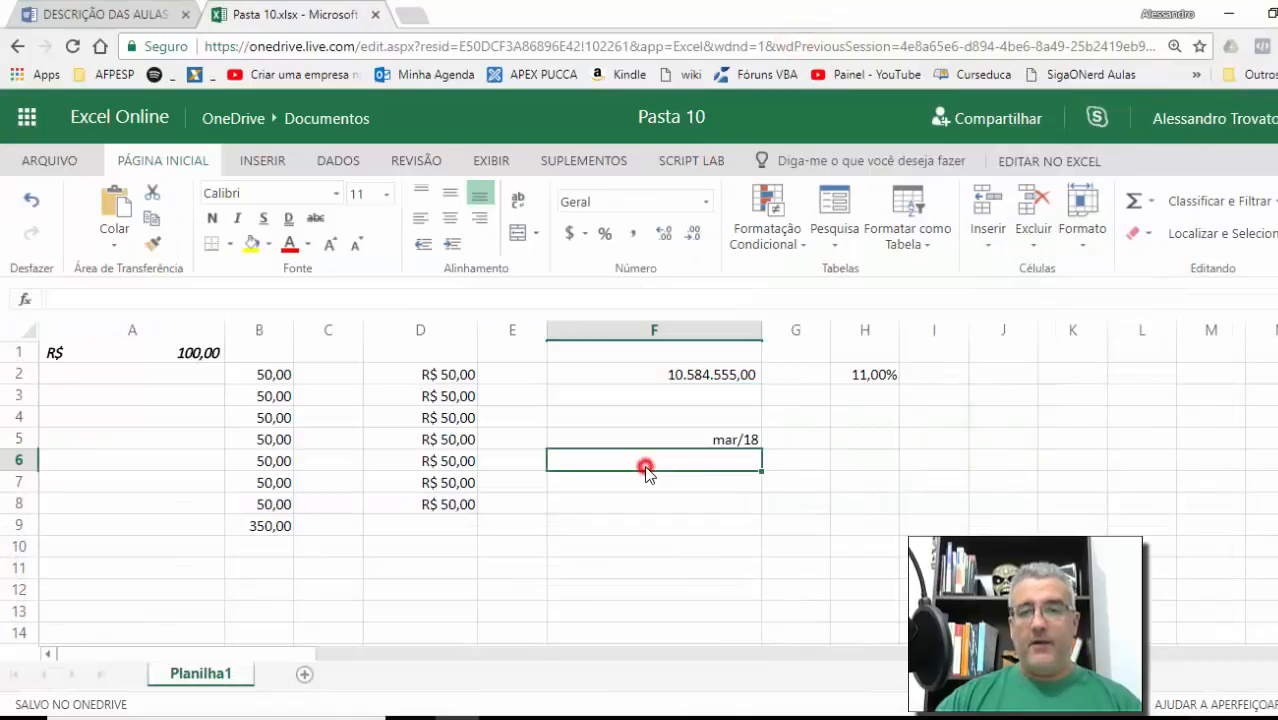
click(651, 438)
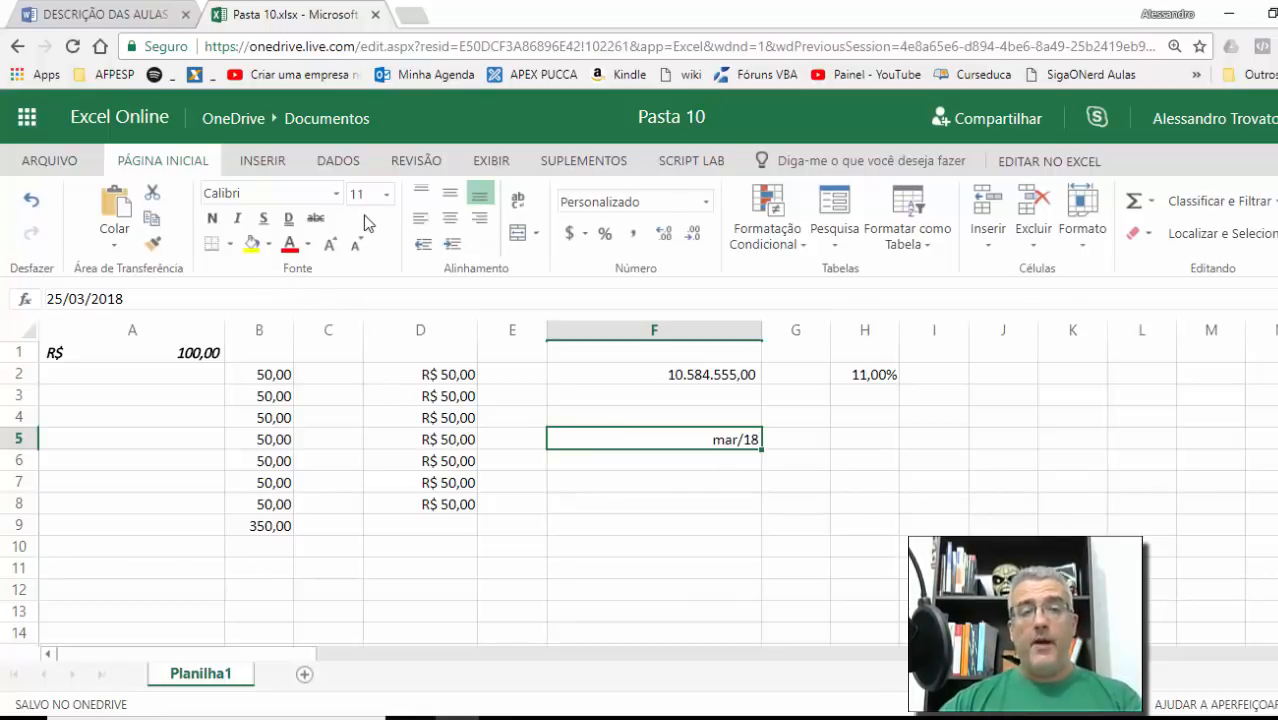
click(400, 378)
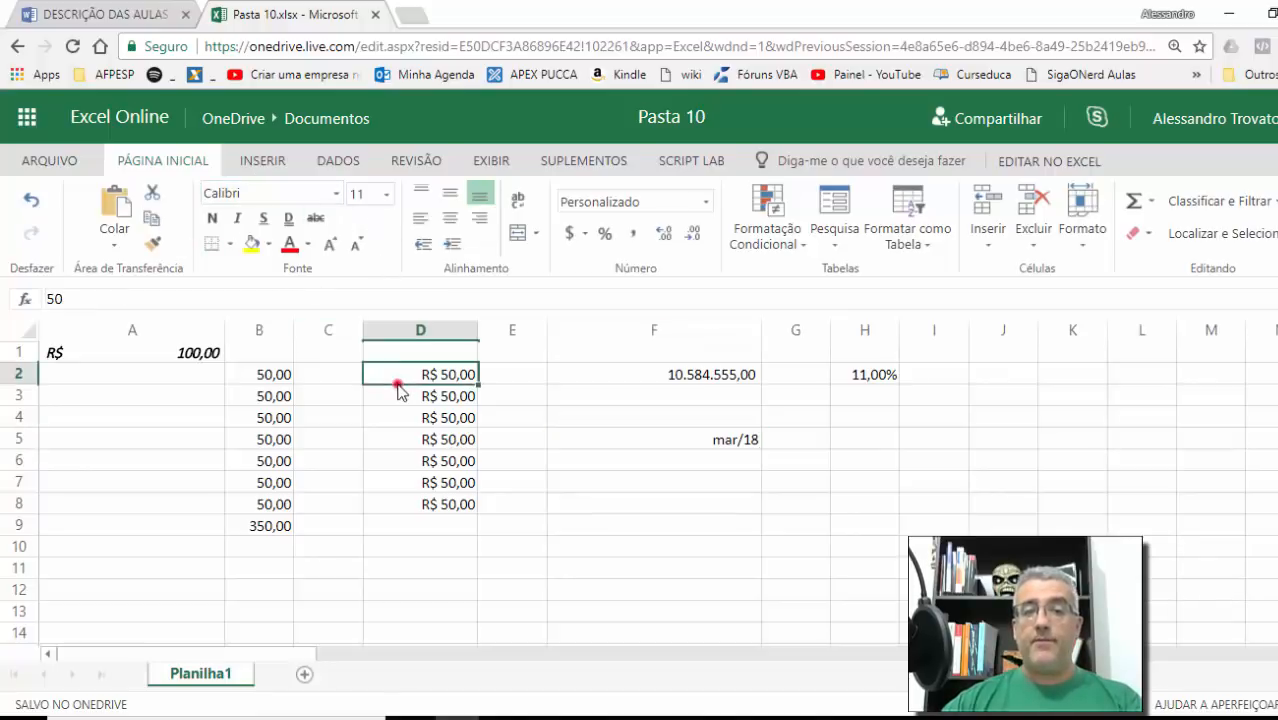
Set the font colour of the values in B2:B9 to a light green theme shade and deselect the range.
drag(277, 374, 277, 530)
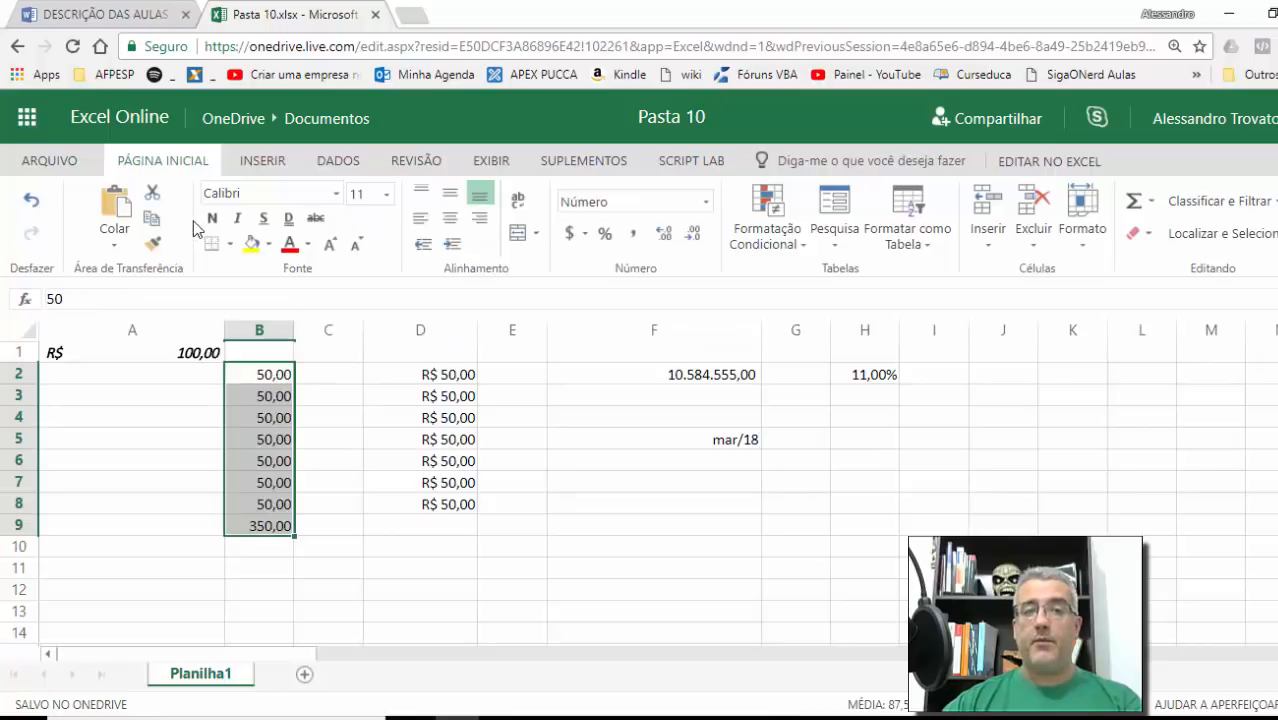
click(269, 247)
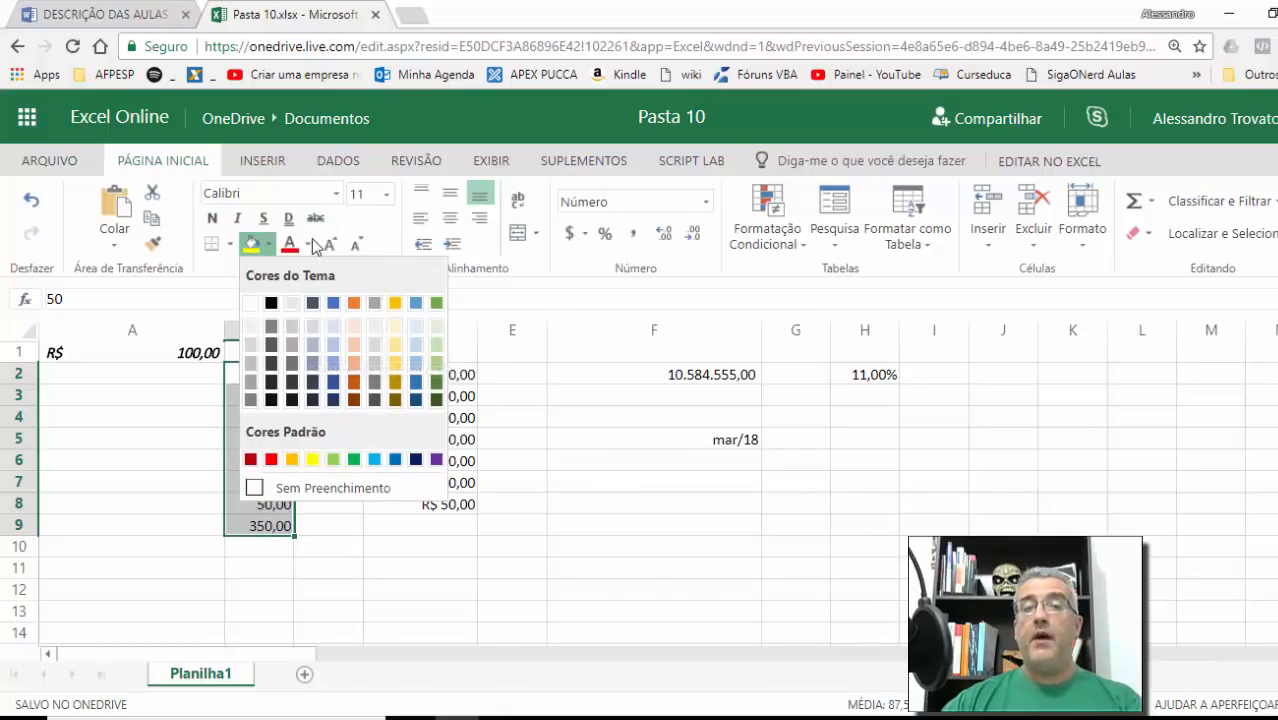
click(308, 244)
click(308, 244)
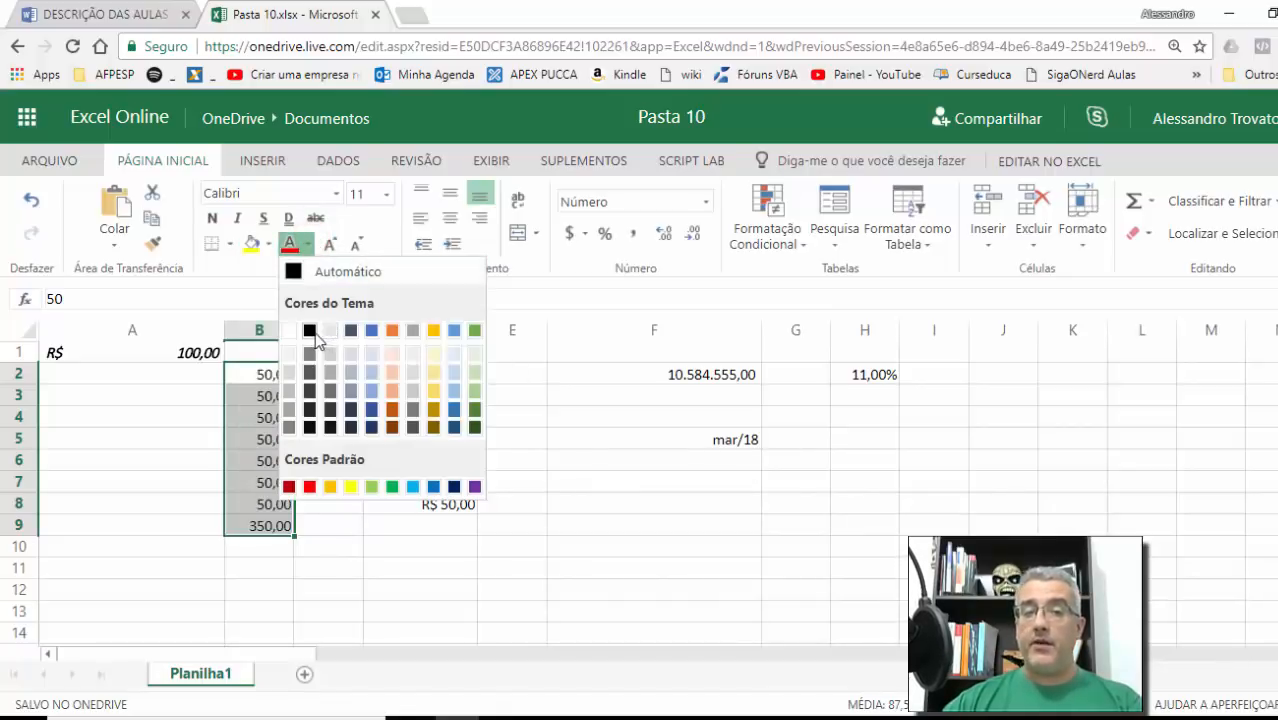
click(476, 403)
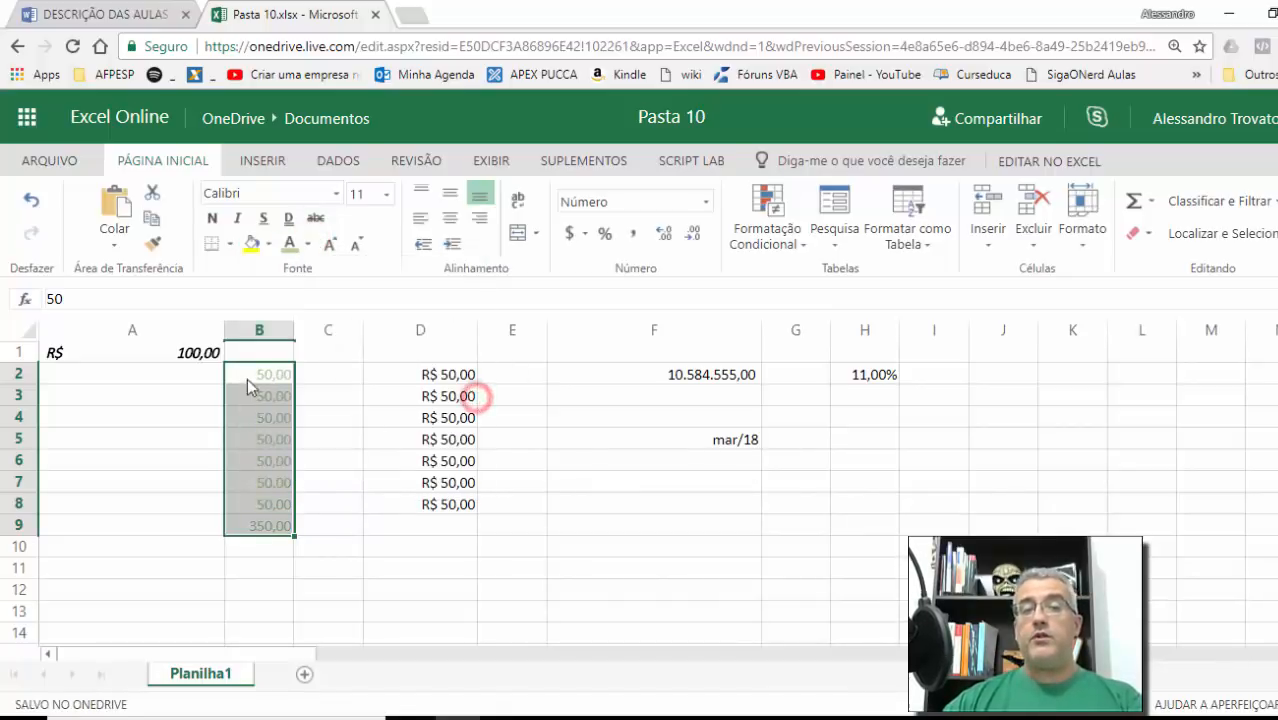
click(374, 437)
click(543, 505)
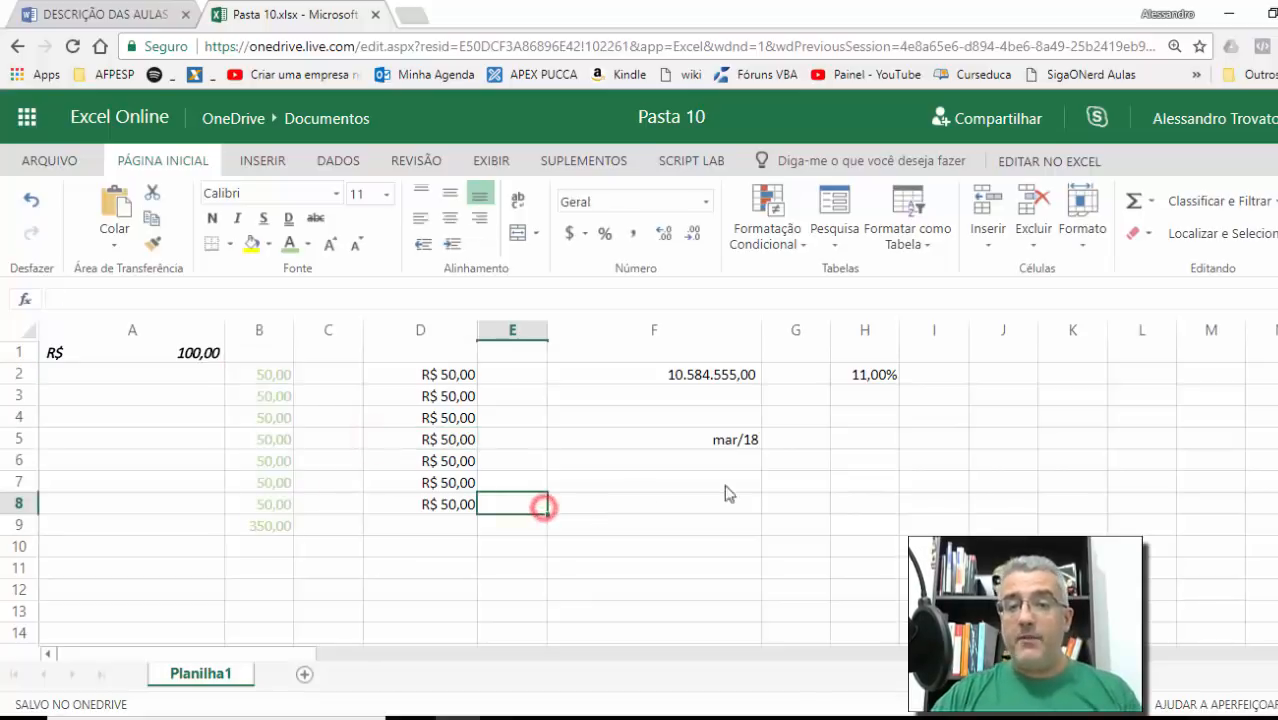
Enter a date of birth in cell I5 and the date 25/03/2018 in cell I6.
click(887, 437)
click(935, 438)
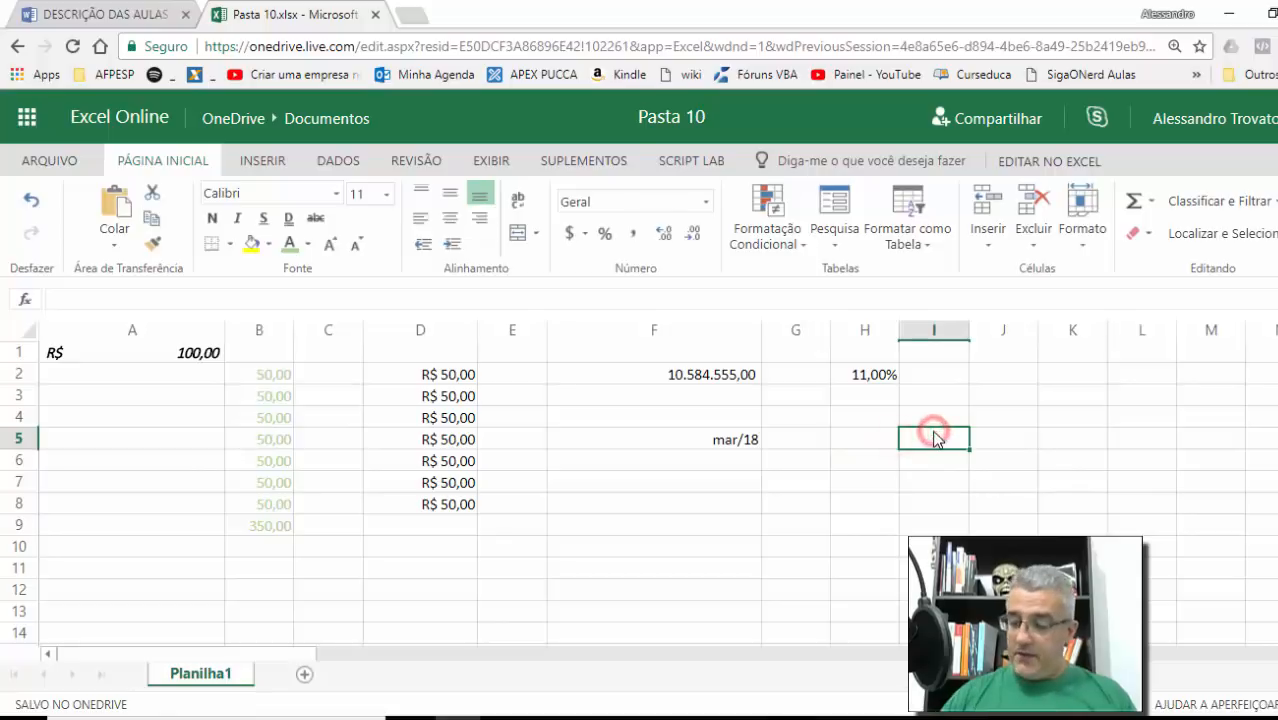
text(11/11/1972)
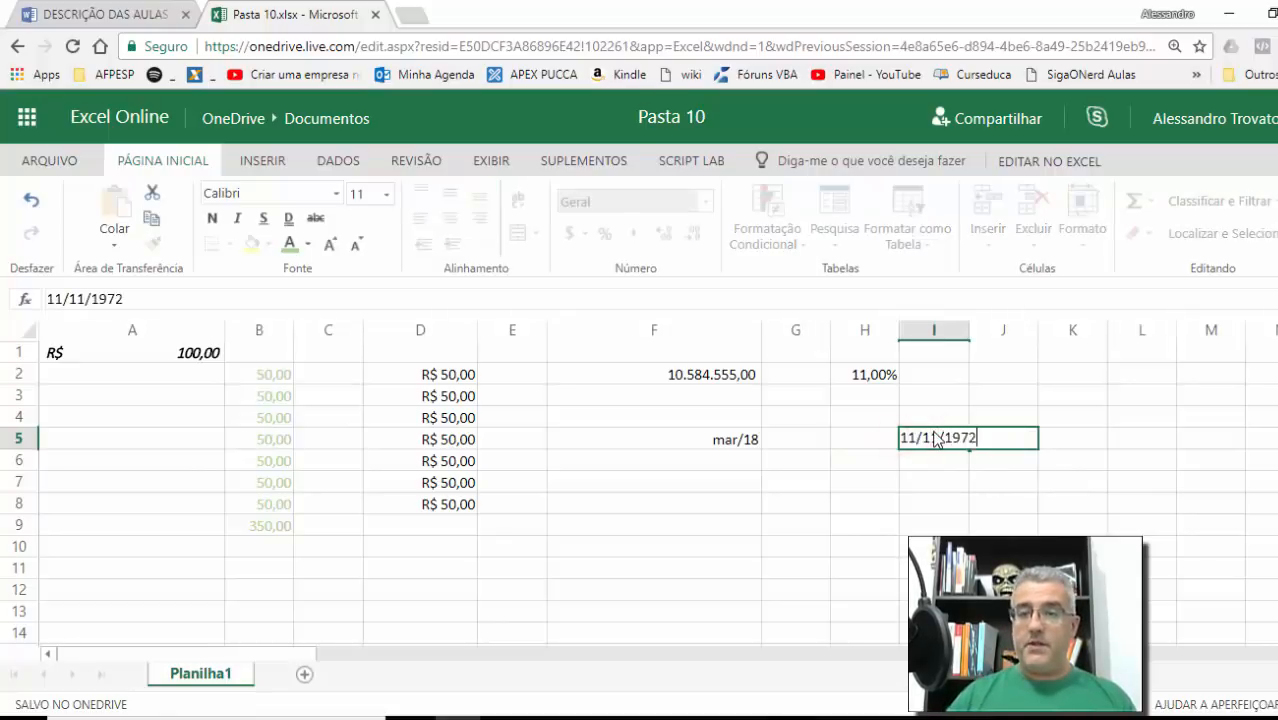
key(Return)
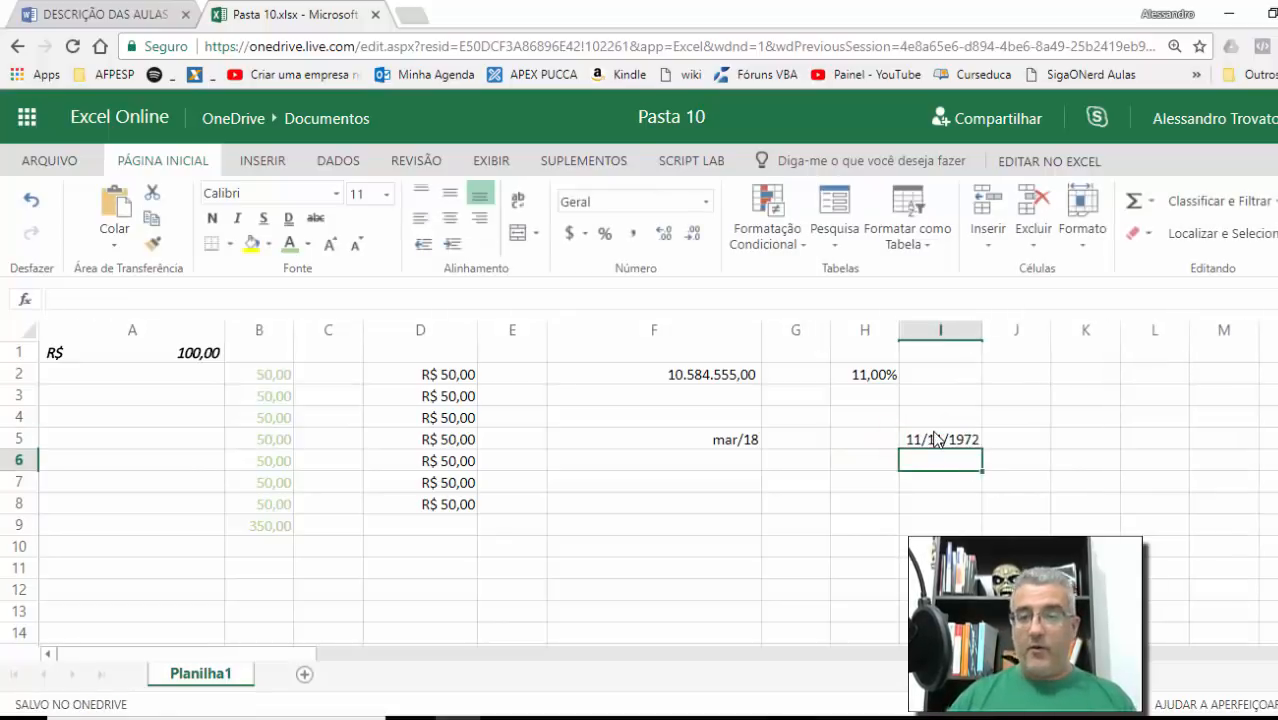
text(25/03/20)
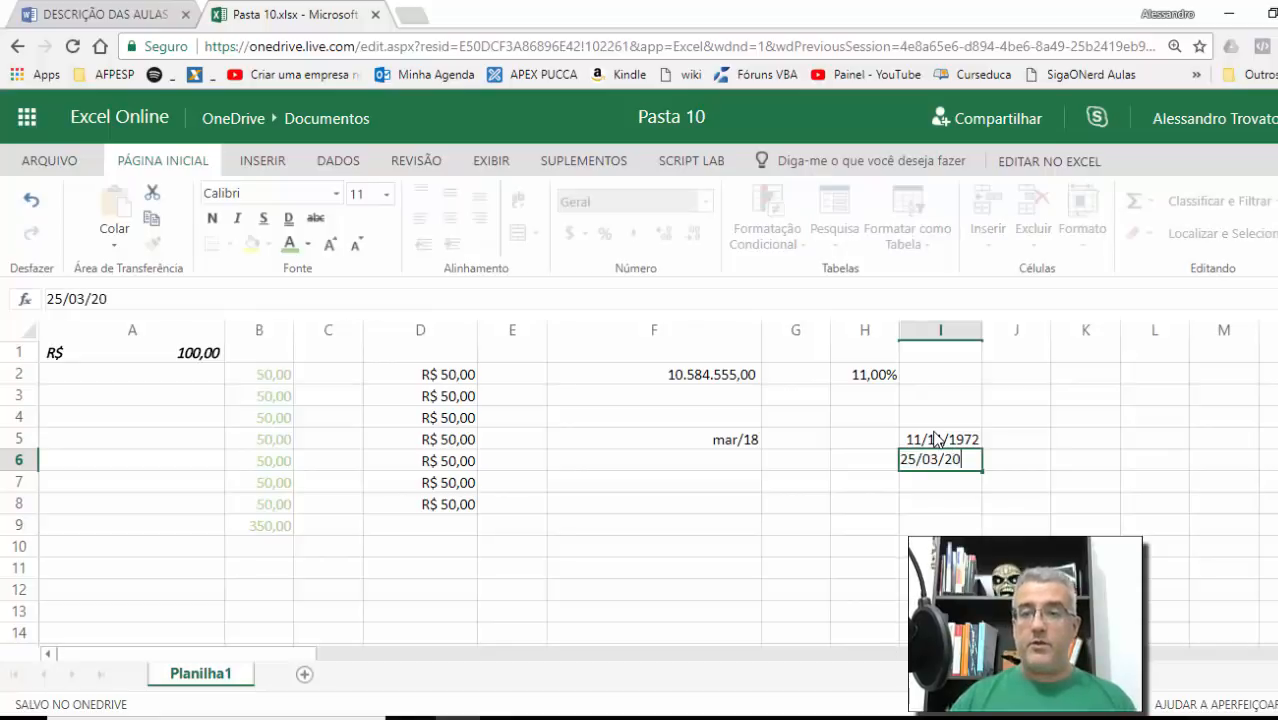
text(18)
key(Return)
Enter the formula =I6-I5 in cell I7 to get the days between the two dates, and select that cell.
text(=I5-)
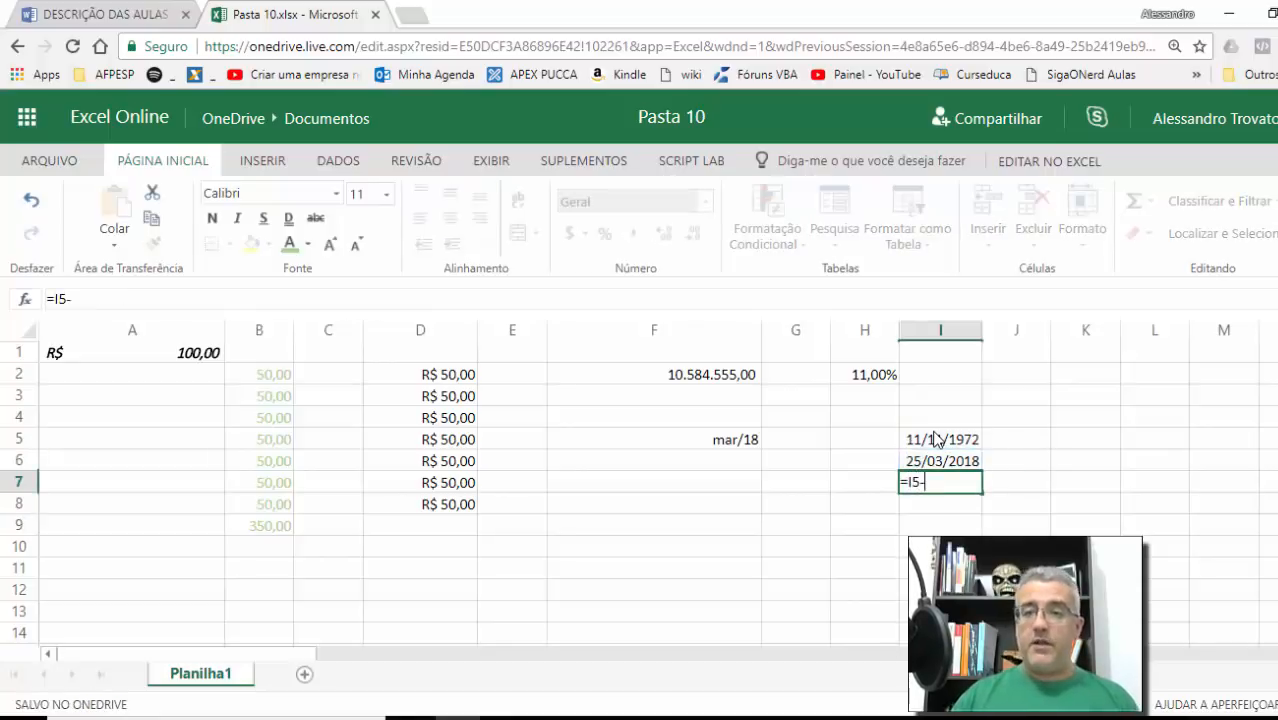
key(BackSpace)
key(BackSpace)
text(6-)
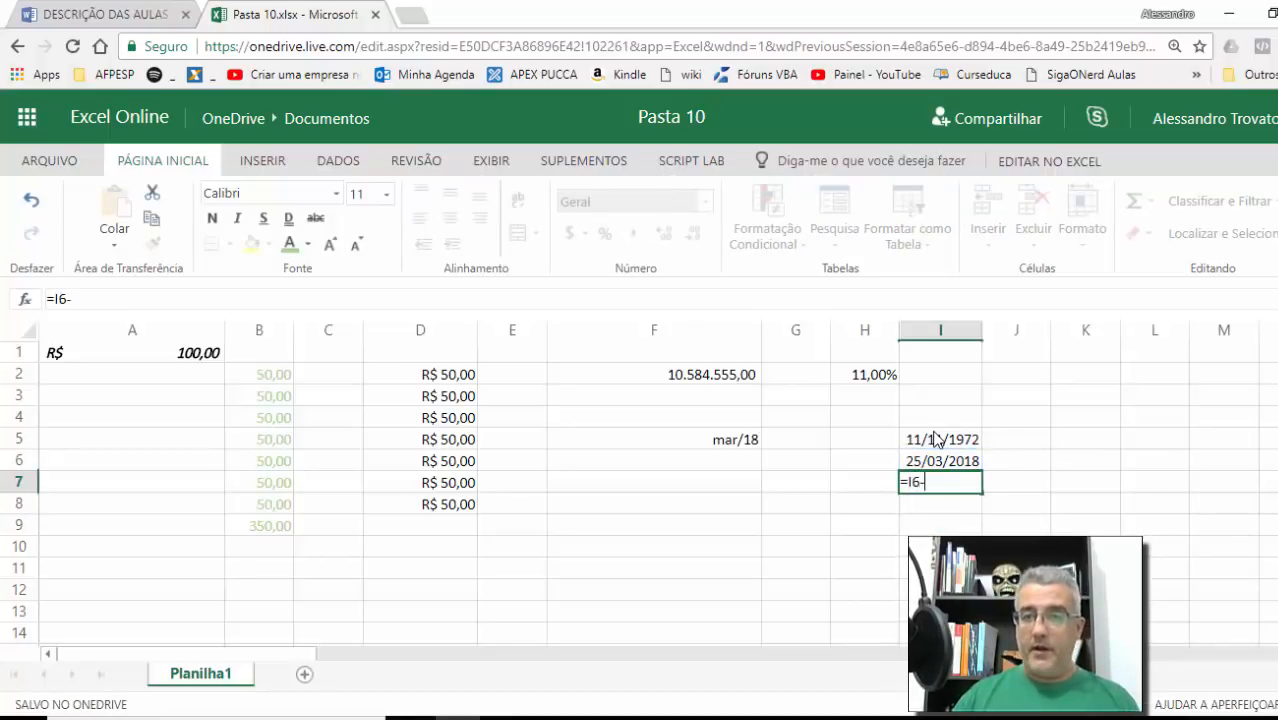
click(935, 438)
key(Return)
key(Up)
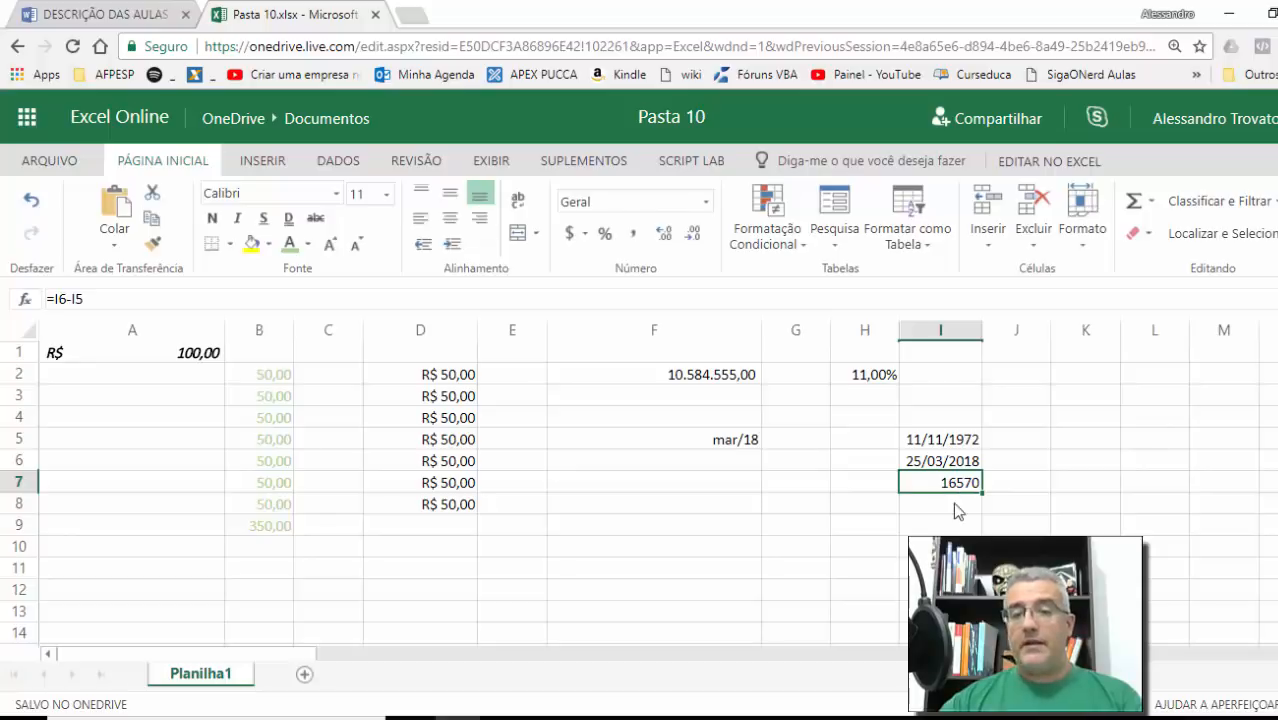
Try the Data Abreviada format on the result in I7, and switch the cell to the comma separator format.
click(705, 202)
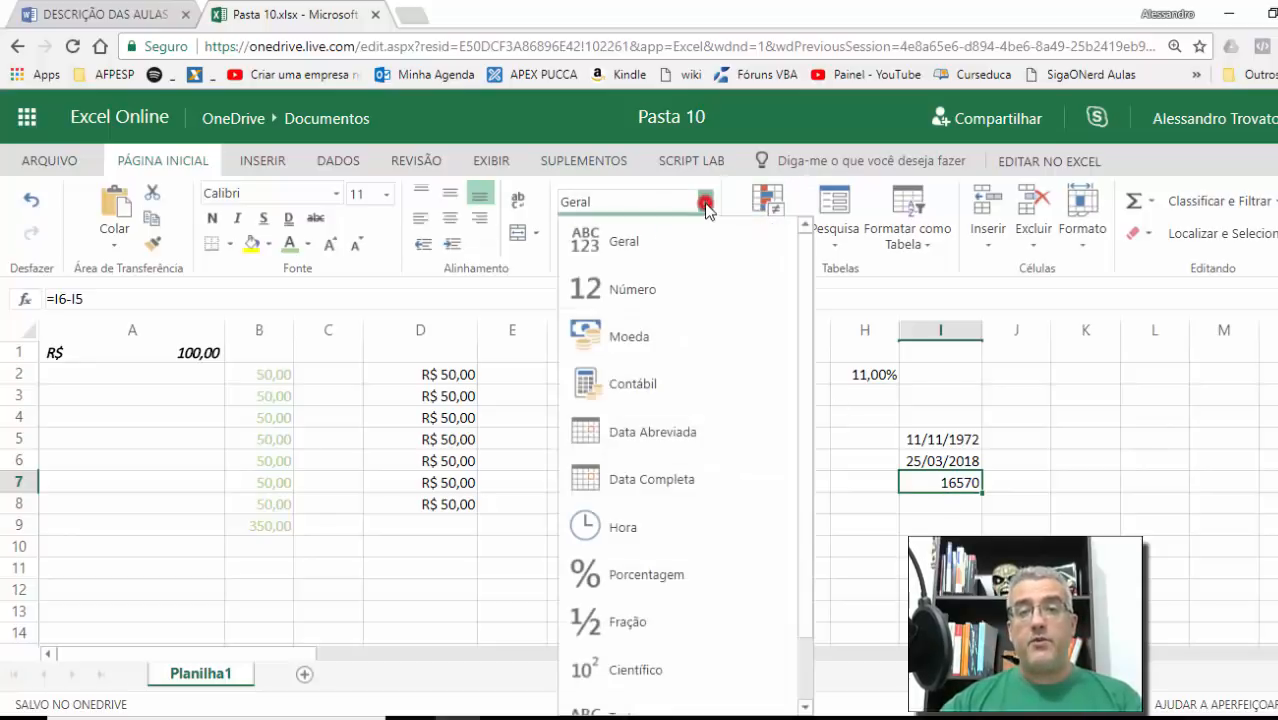
click(697, 424)
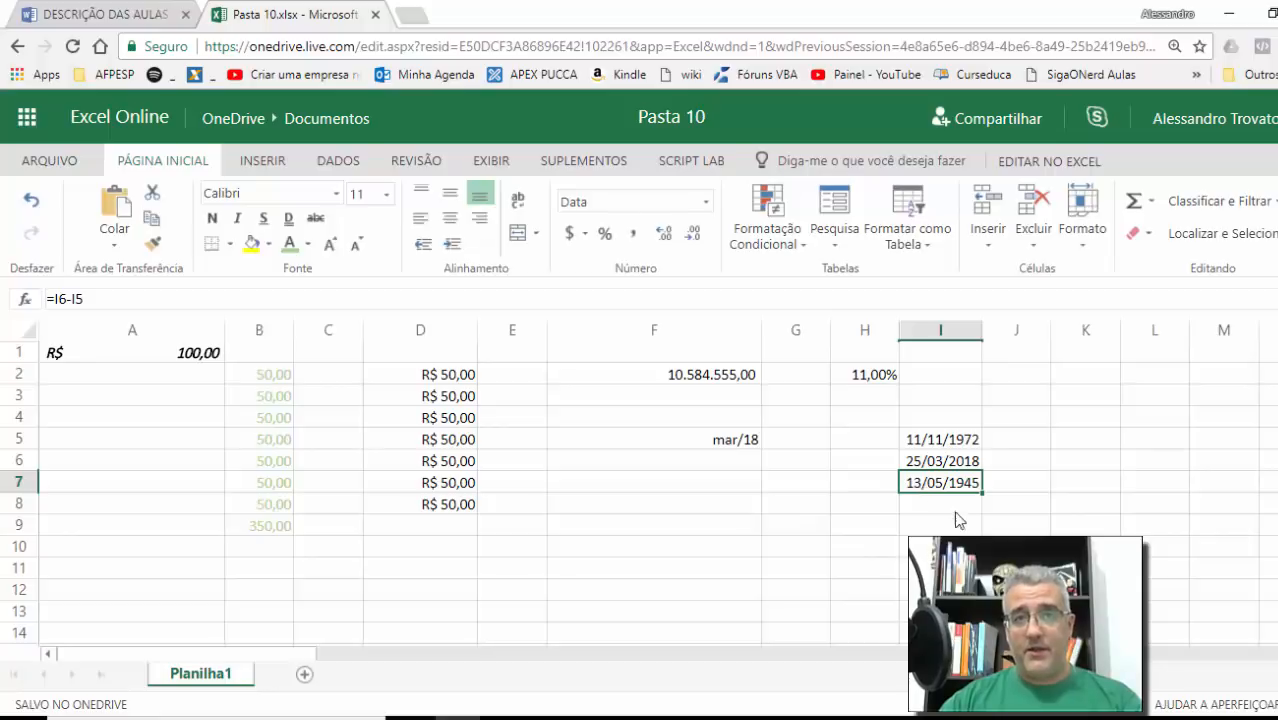
click(960, 482)
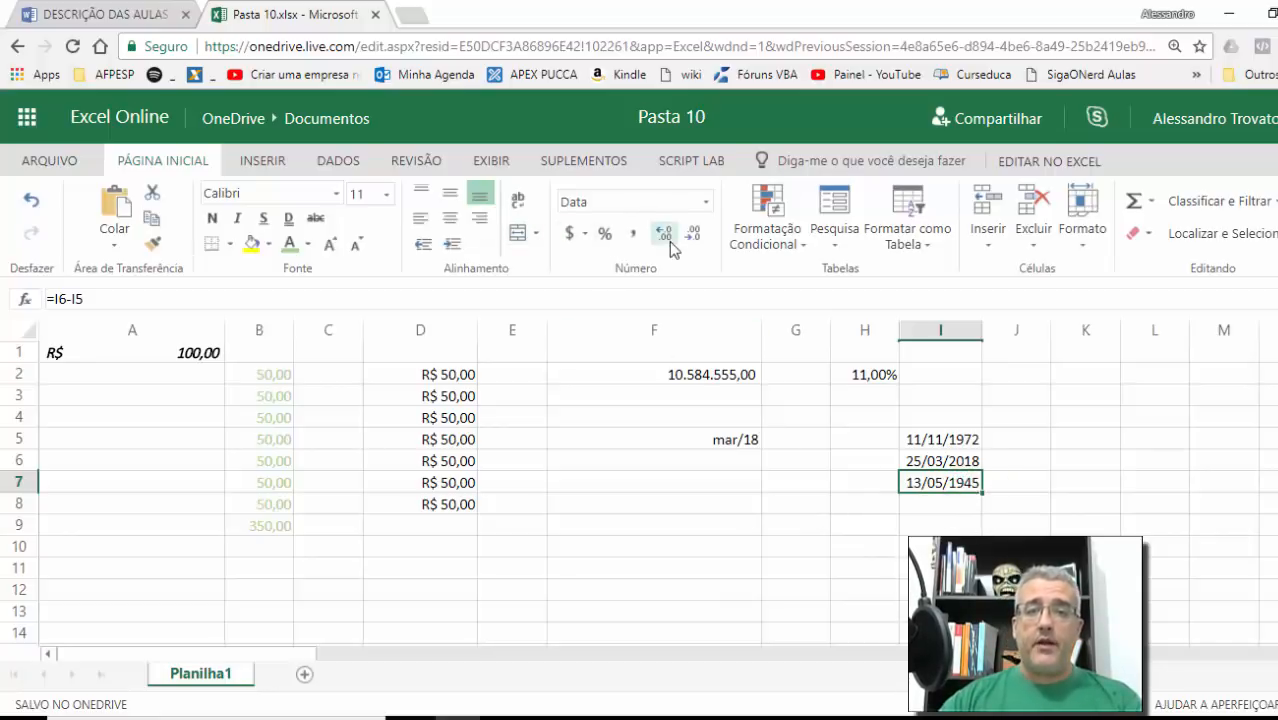
click(633, 233)
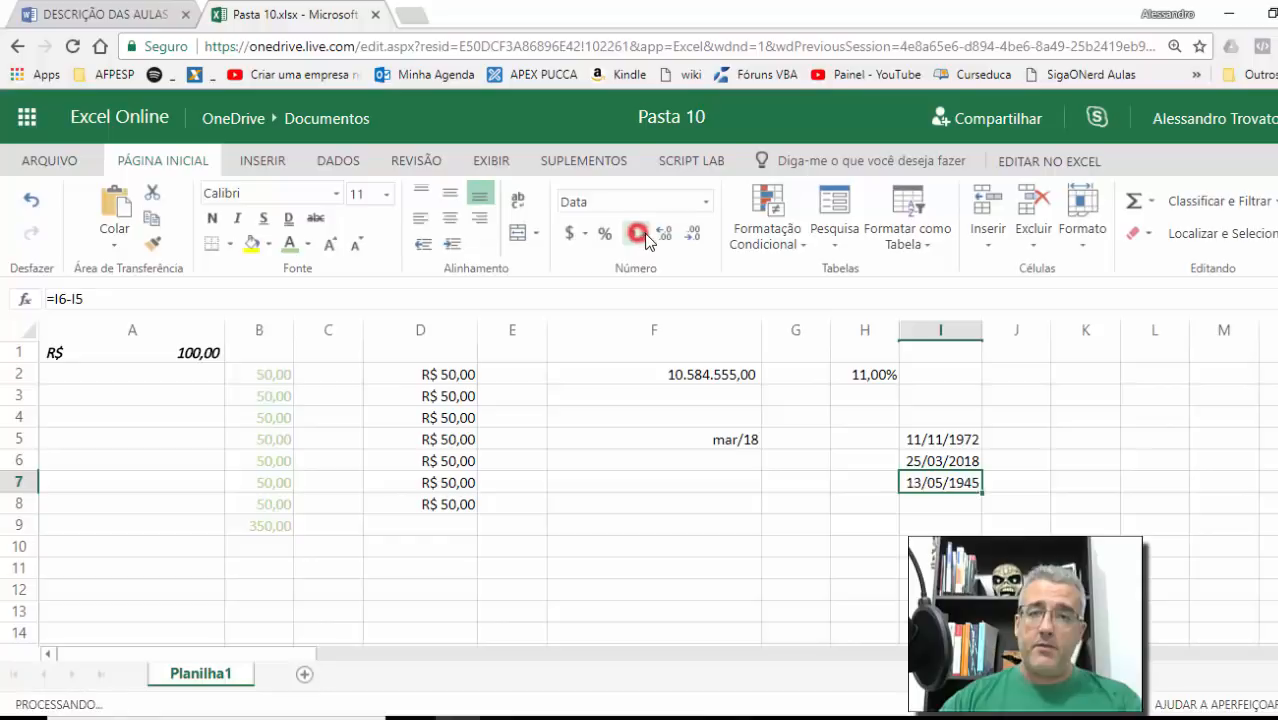
Set the number format of the date difference in I7 to Número and deselect the cell.
click(705, 202)
click(662, 285)
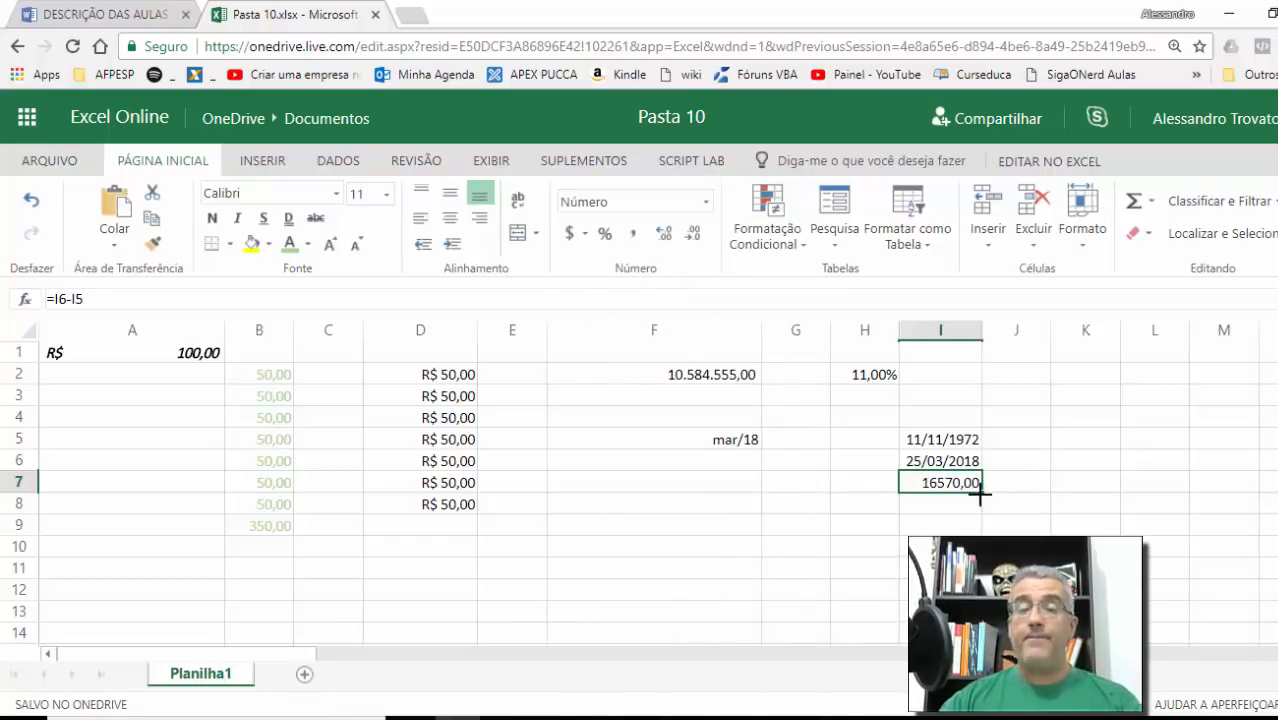
click(716, 508)
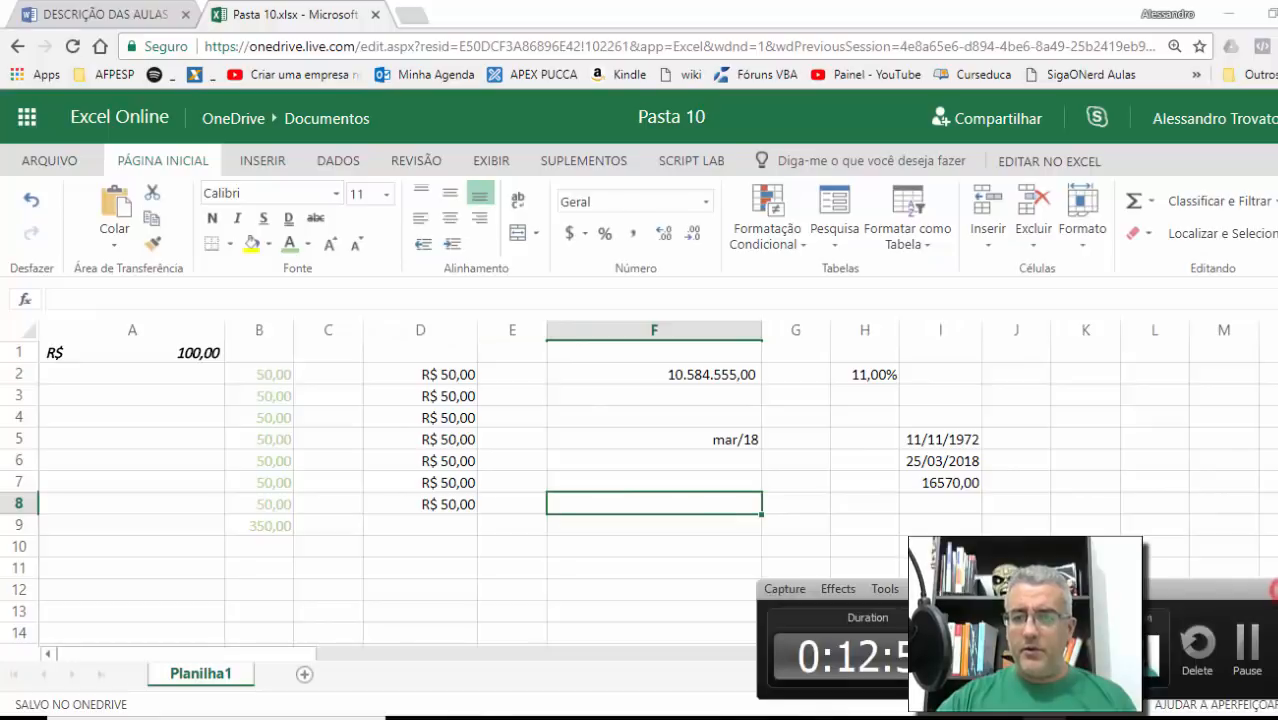
Switch to the course outline in Word Online and review the topics on editing cell content (F2) and the quantity of rows and columns.
click(100, 14)
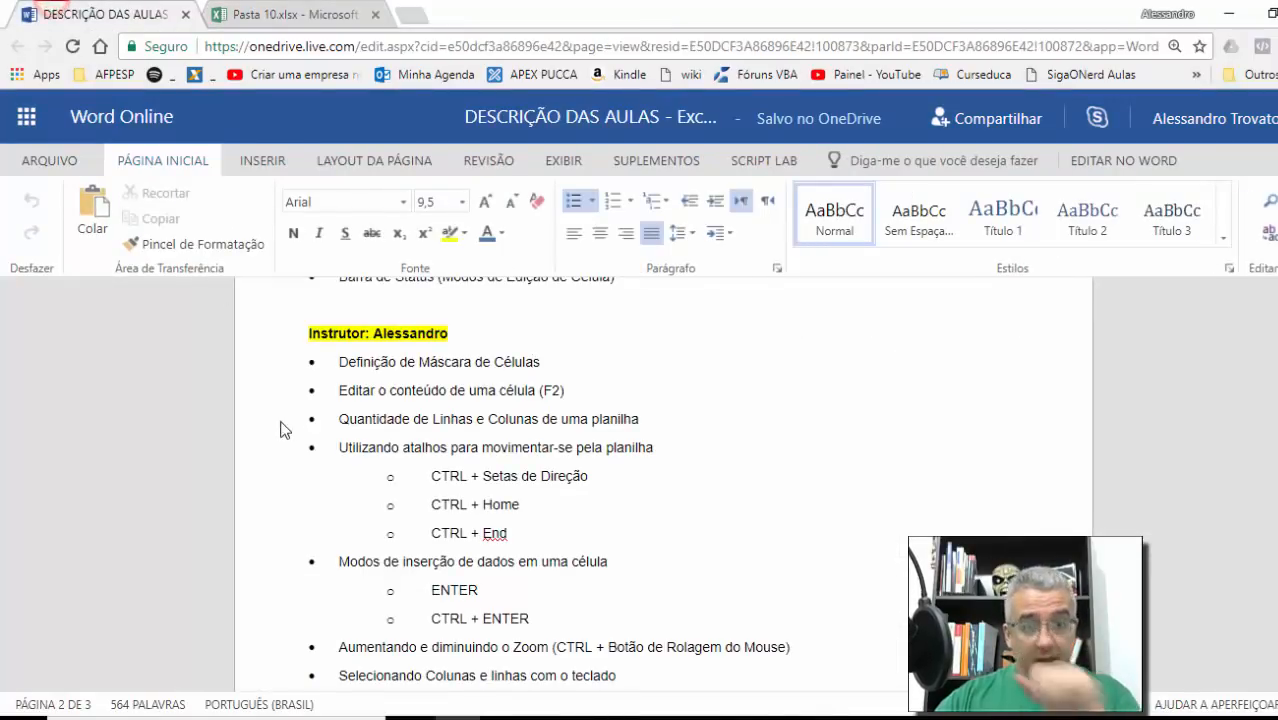
click(499, 370)
click(465, 400)
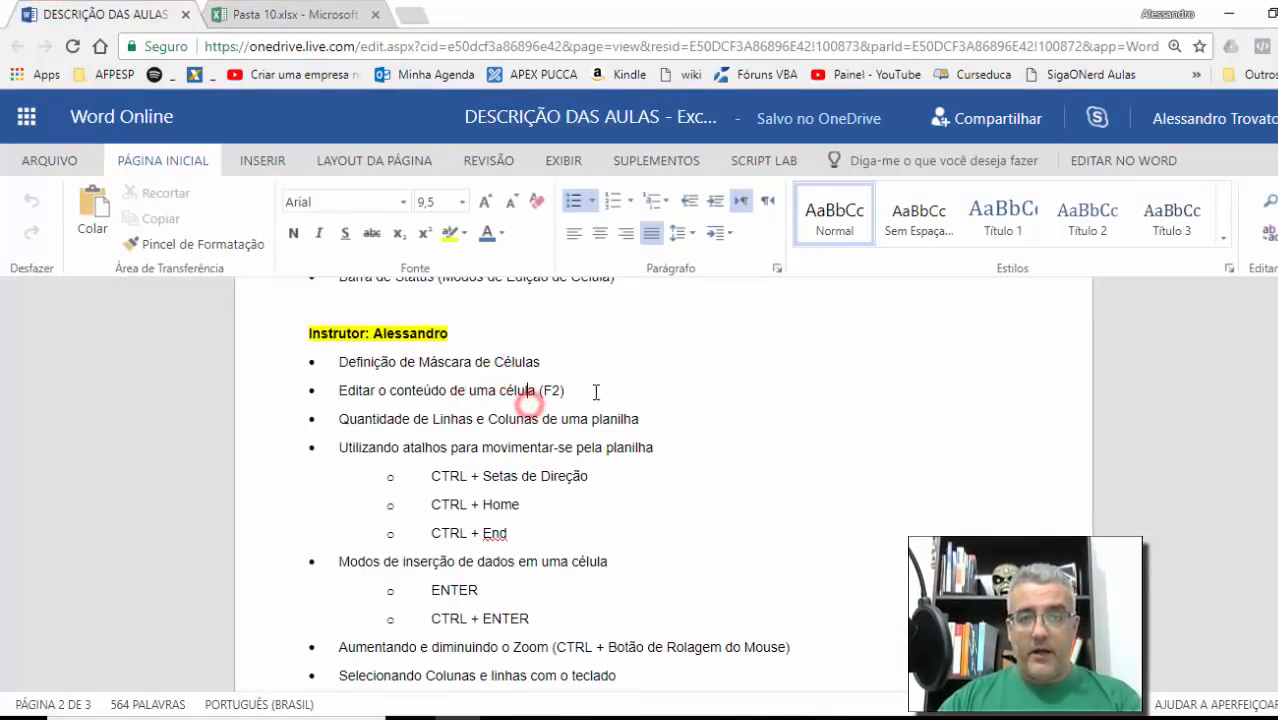
drag(594, 391, 342, 390)
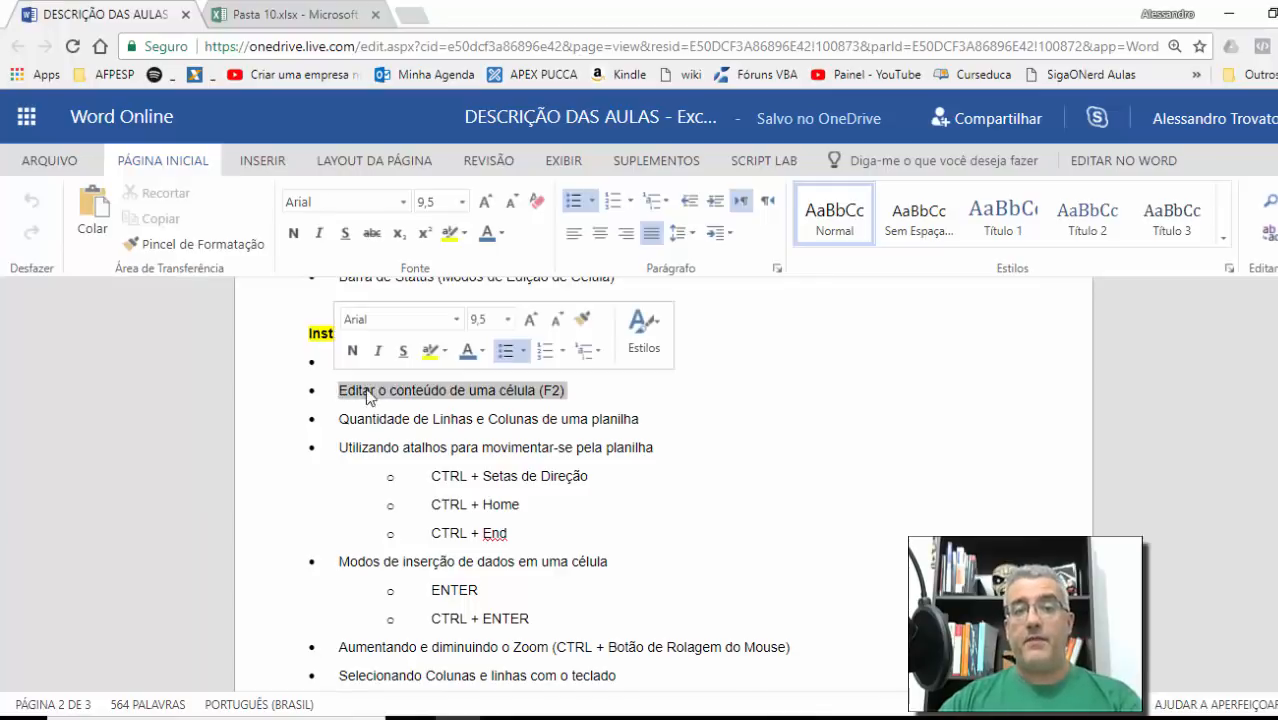
click(422, 418)
drag(640, 419, 338, 419)
click(566, 461)
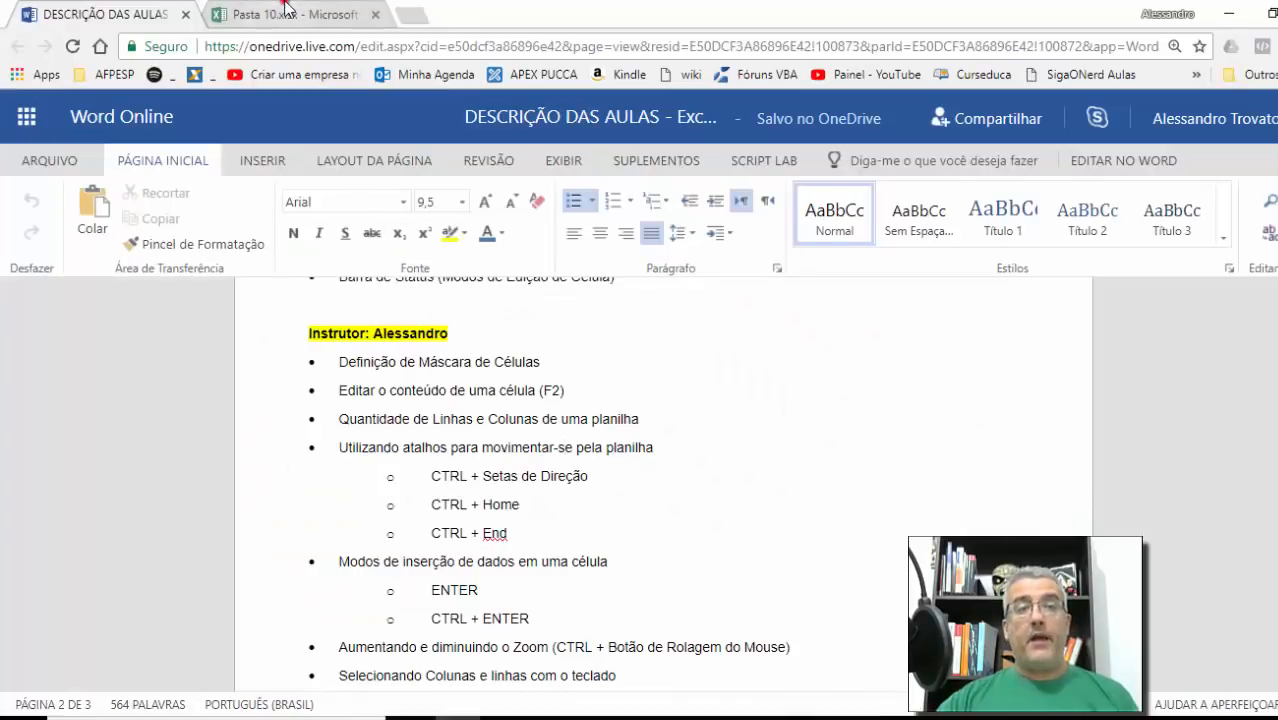
Switch back to the Pasta 10 workbook in Excel Online and add a new worksheet.
click(285, 14)
click(342, 390)
click(304, 673)
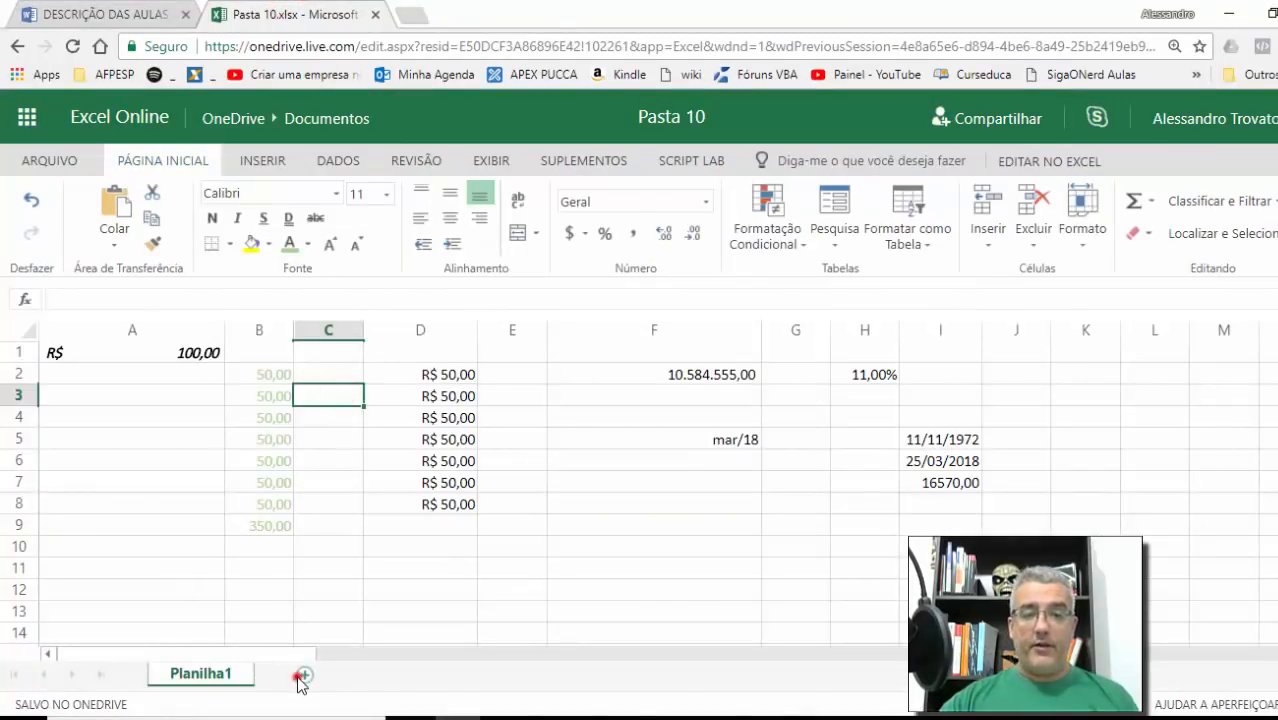
click(371, 504)
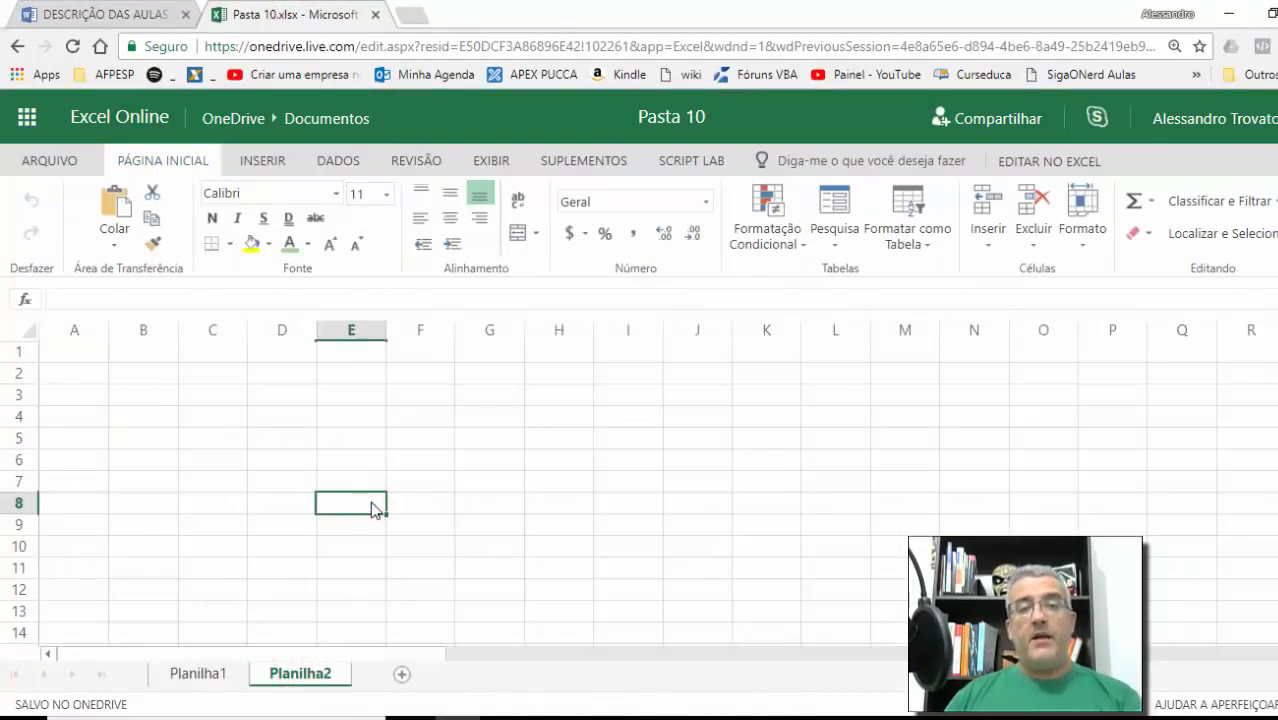
Go to the last row of column A on the empty sheet and return to A1, twice, to check the number of rows.
key(Home)
key(Down)
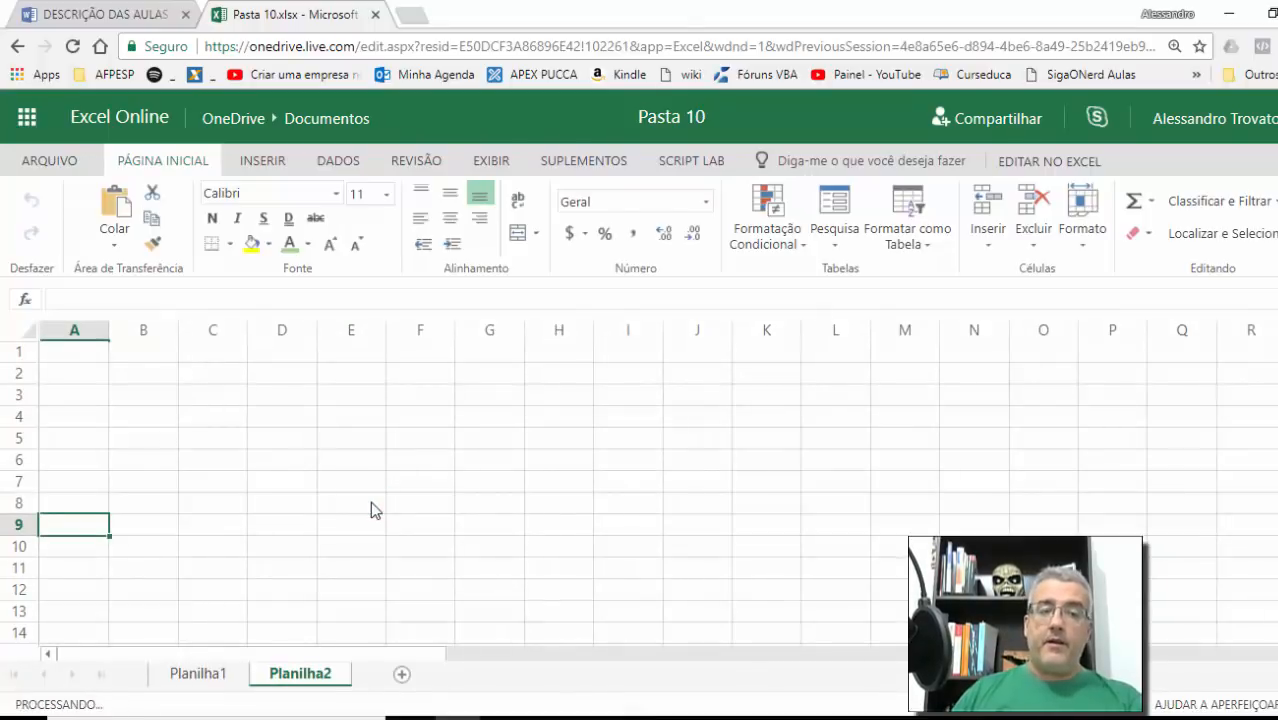
key(ctrl+Down)
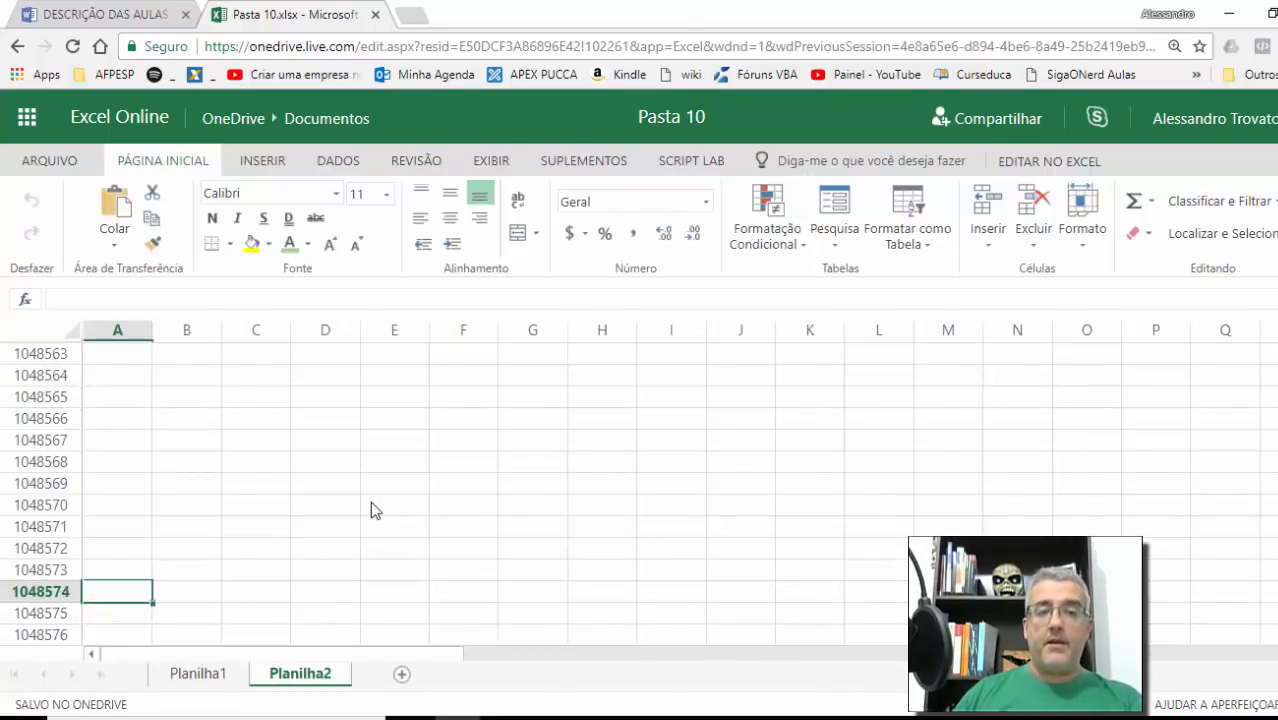
key(Down)
key(Down)
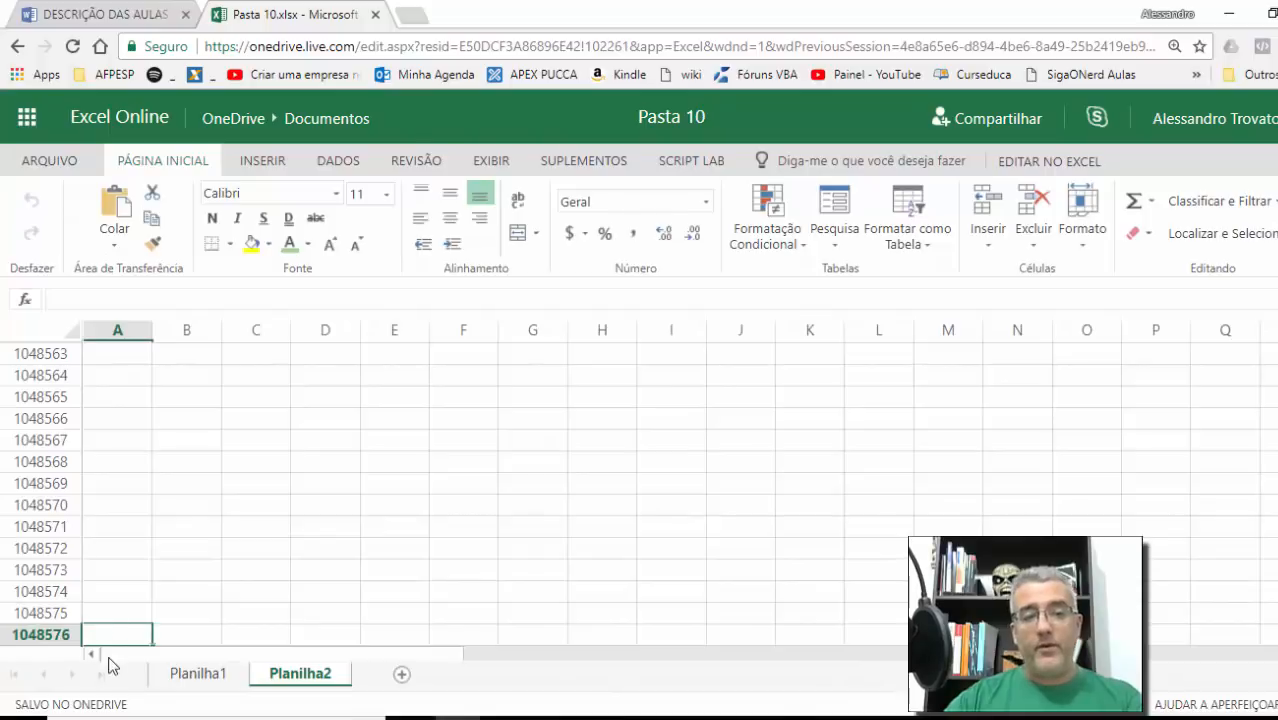
key(ctrl+Up)
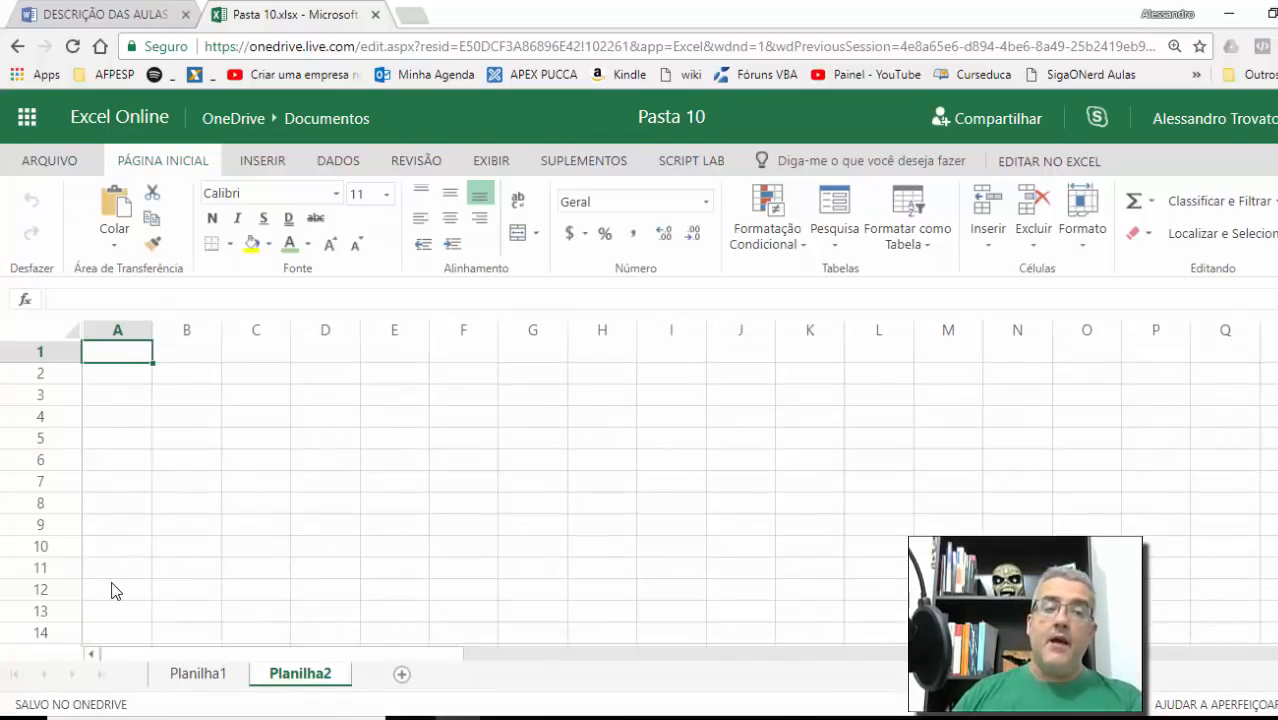
key(ctrl+Down)
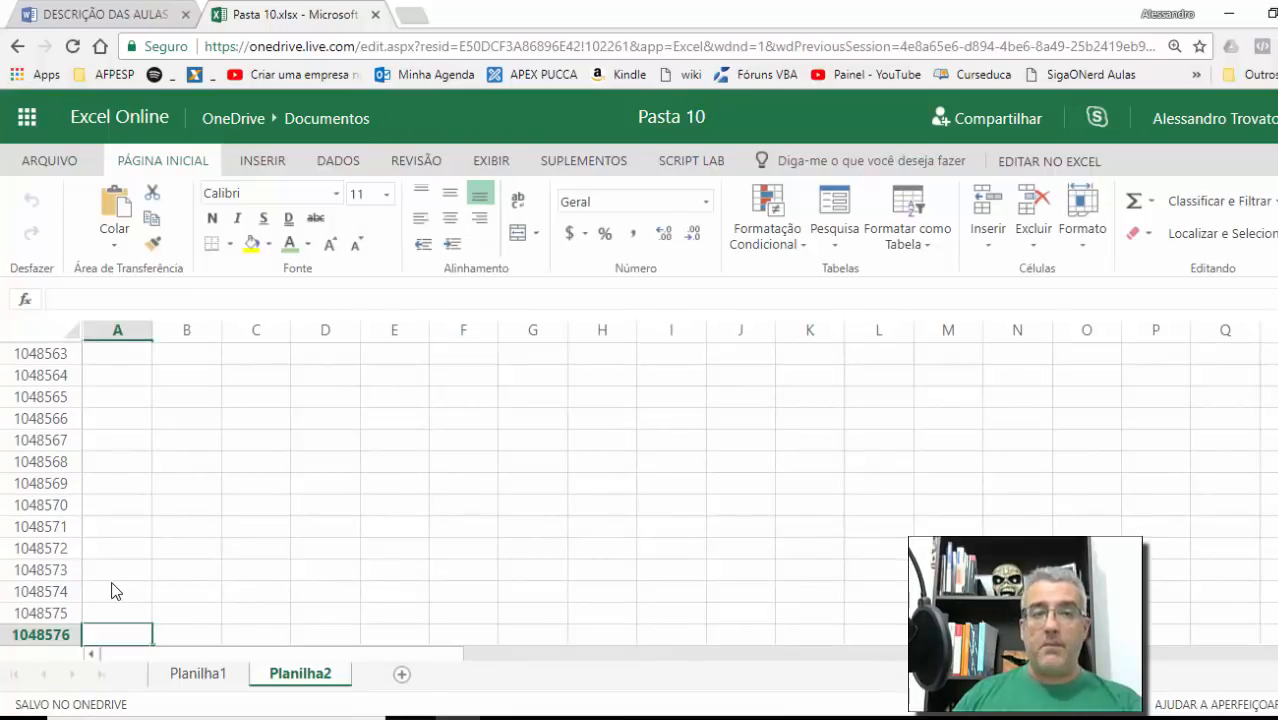
key(ctrl+Up)
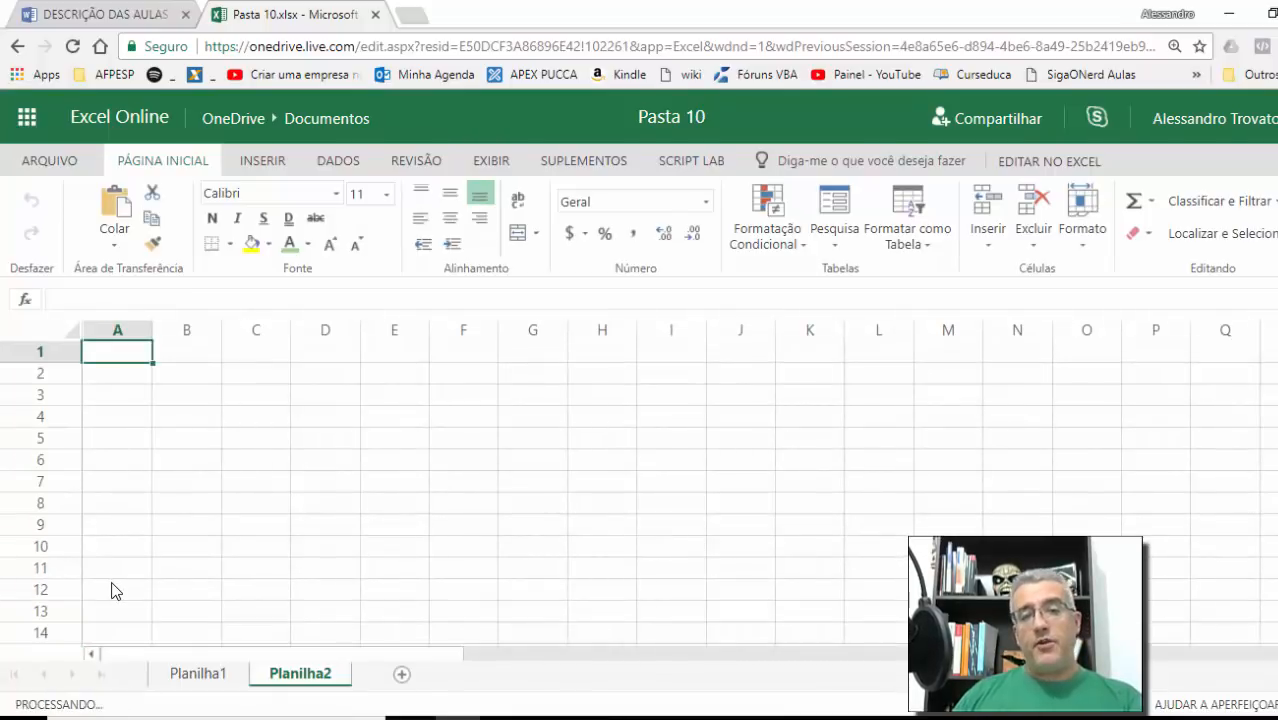
Go from A1 to the sheet's last column and back, and repeat the round trip to the last row of column A.
key(ctrl+Right)
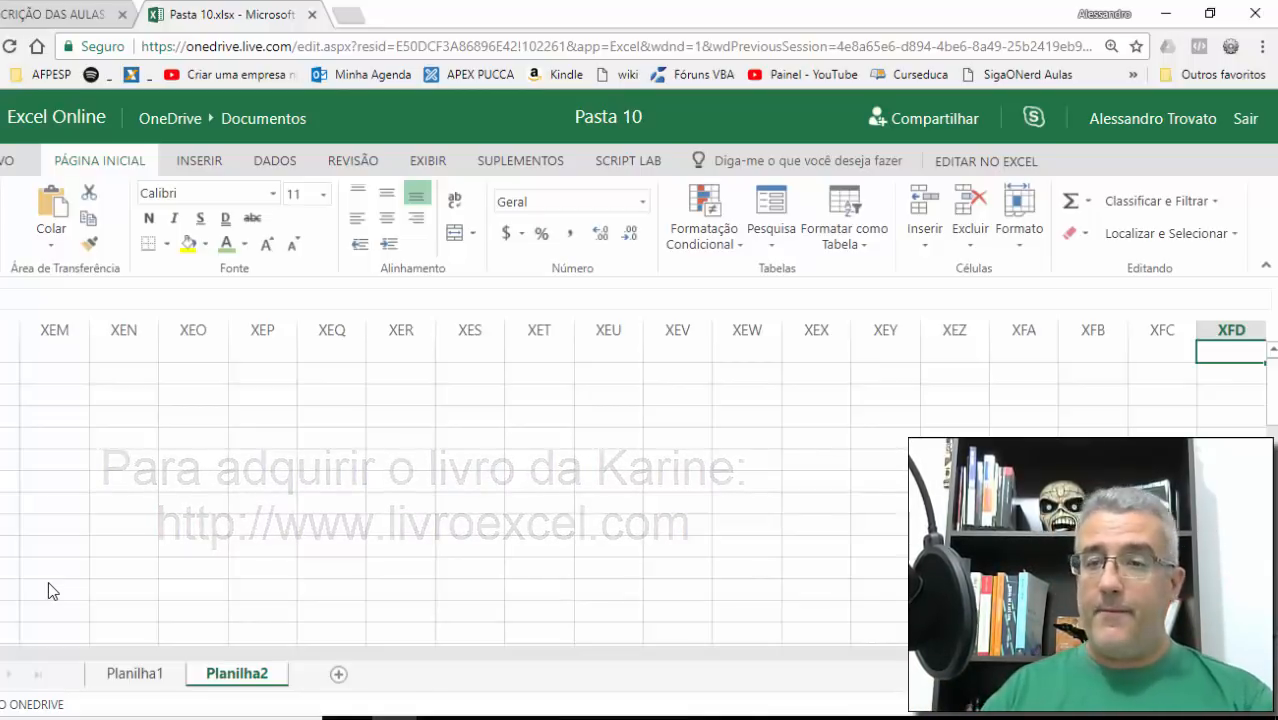
key(ctrl+Left)
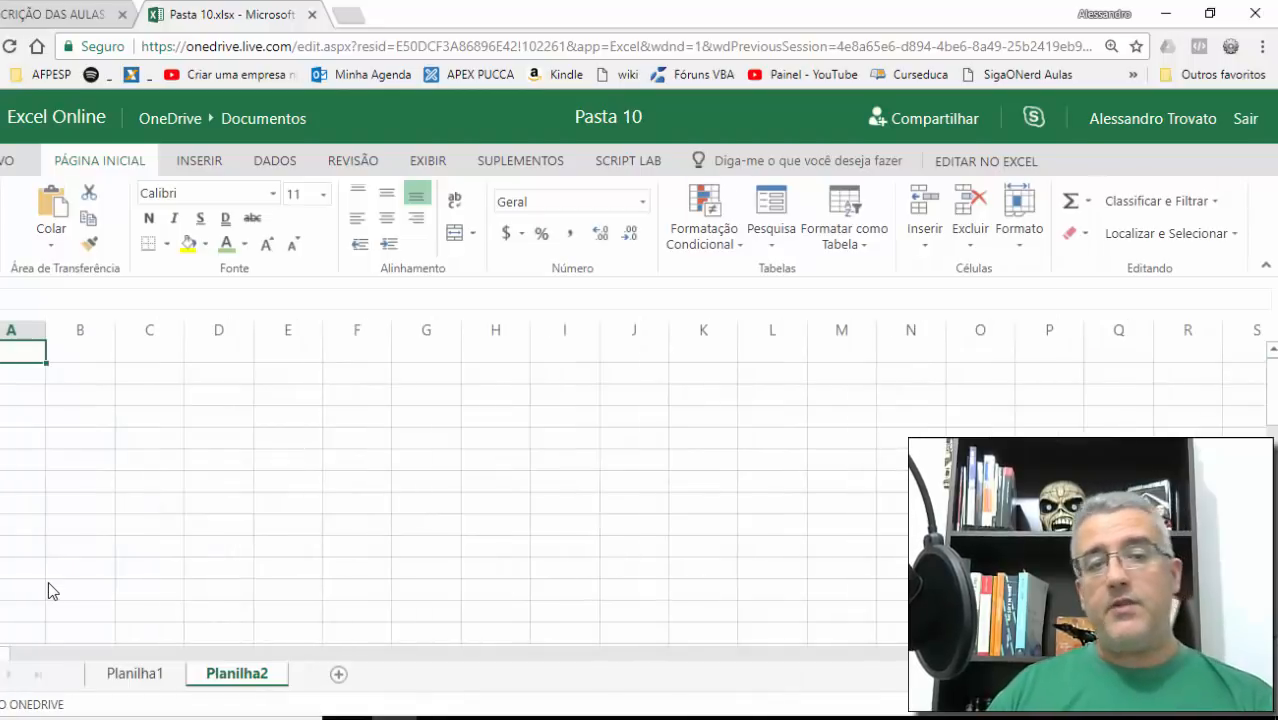
key(ctrl+Down)
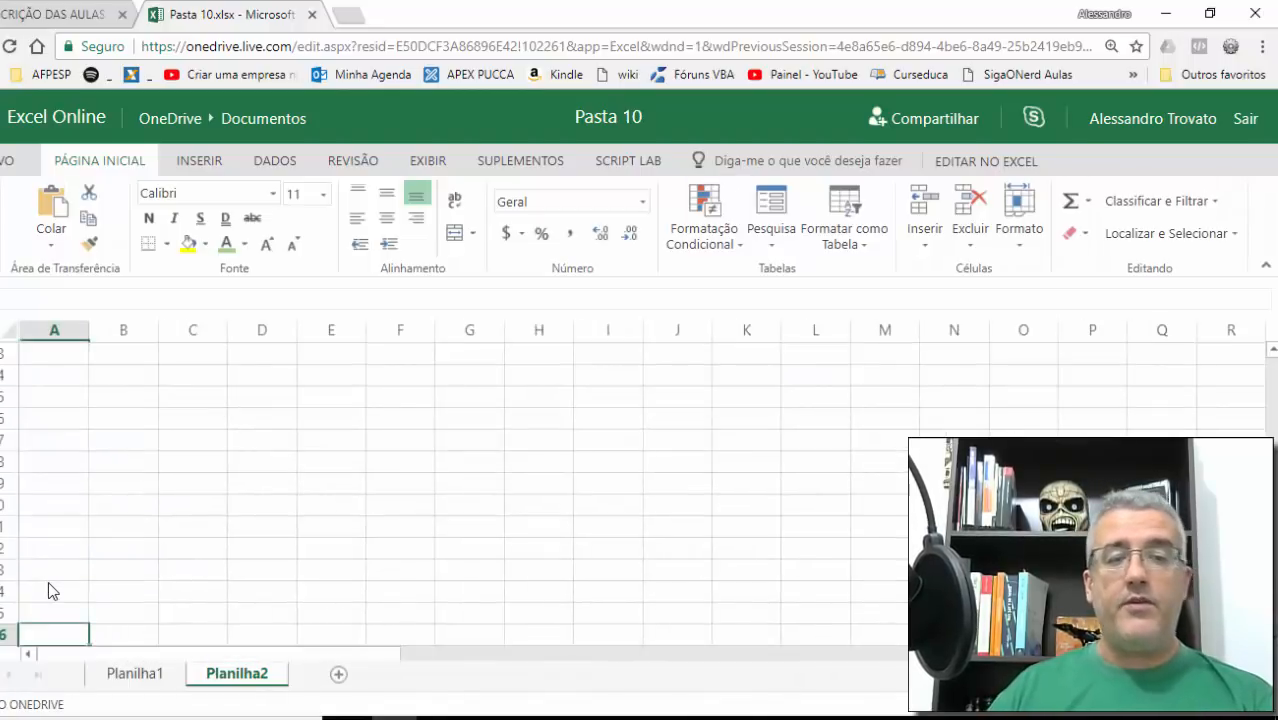
key(ctrl+Up)
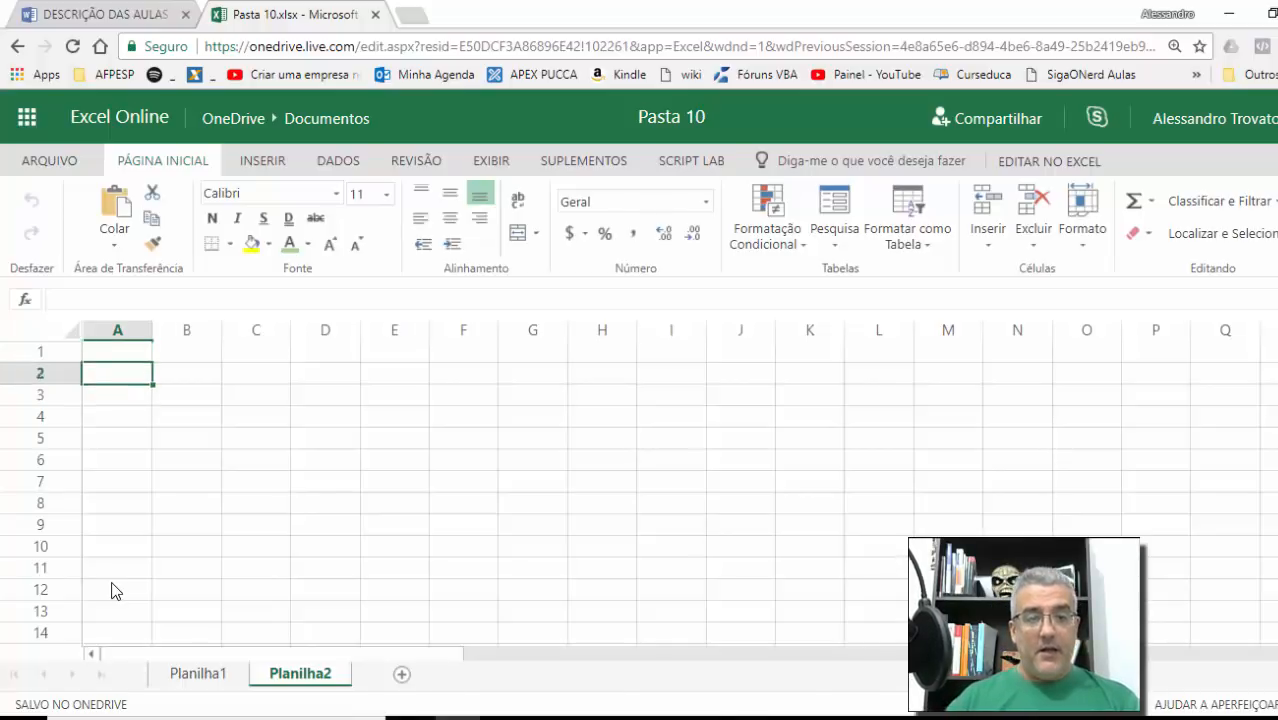
Switch to the Word Online course outline and review the topic on shortcuts for moving around the worksheet, selecting its line.
click(137, 8)
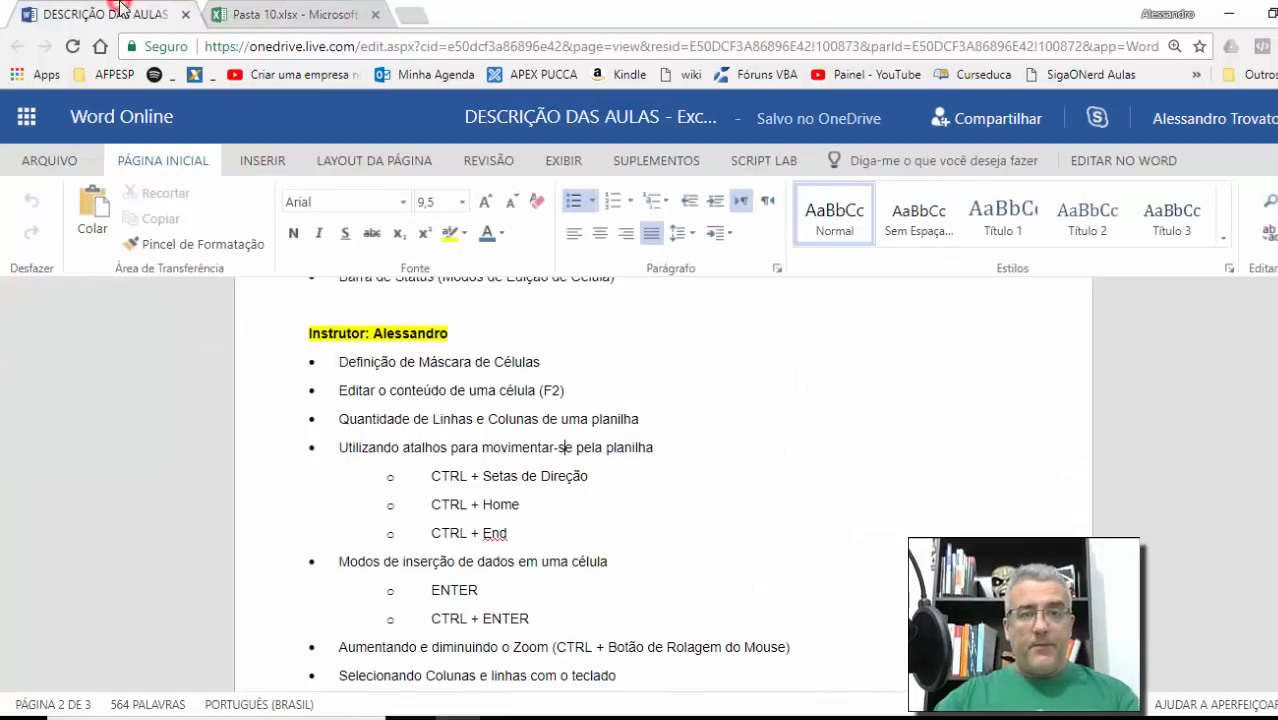
click(547, 421)
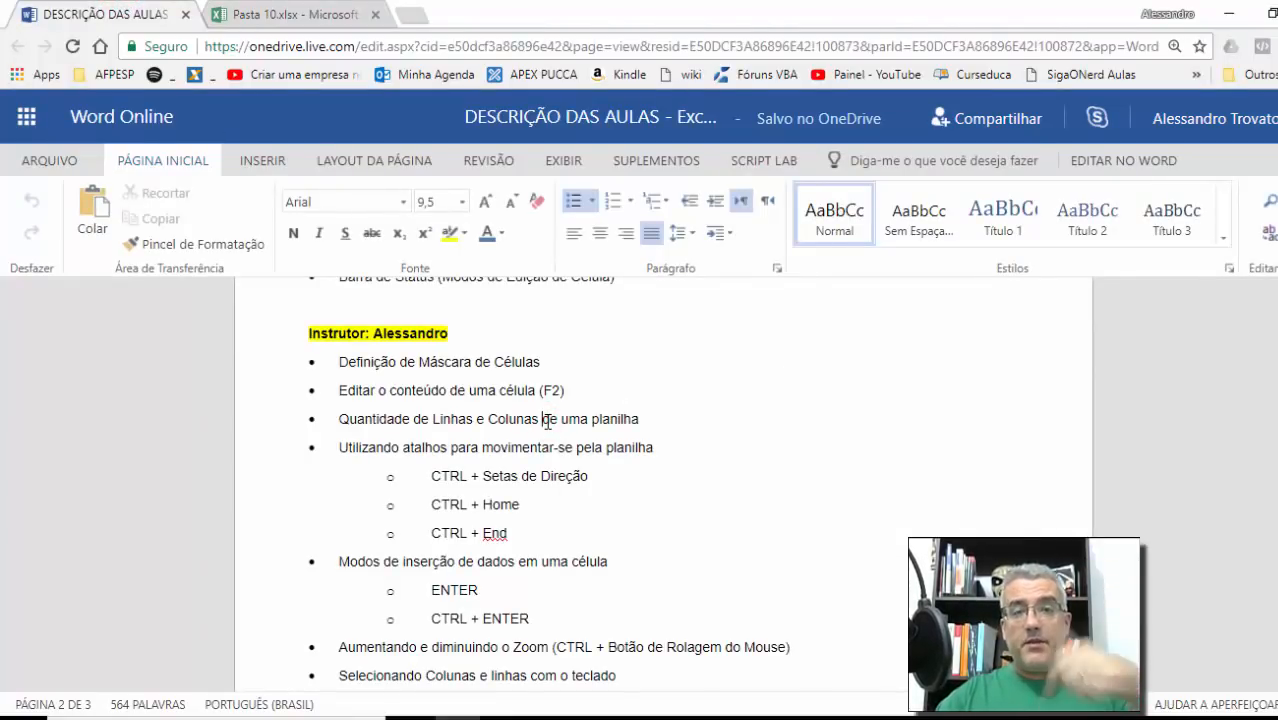
click(535, 448)
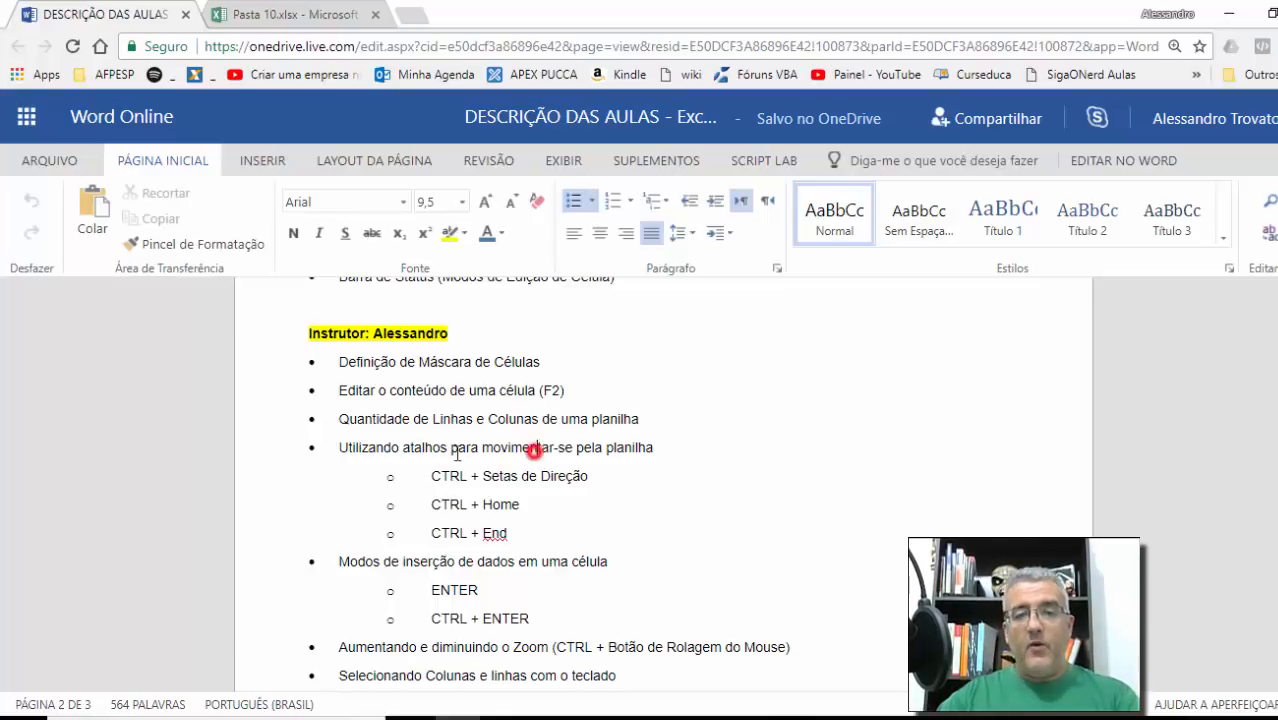
click(340, 449)
drag(340, 449, 664, 446)
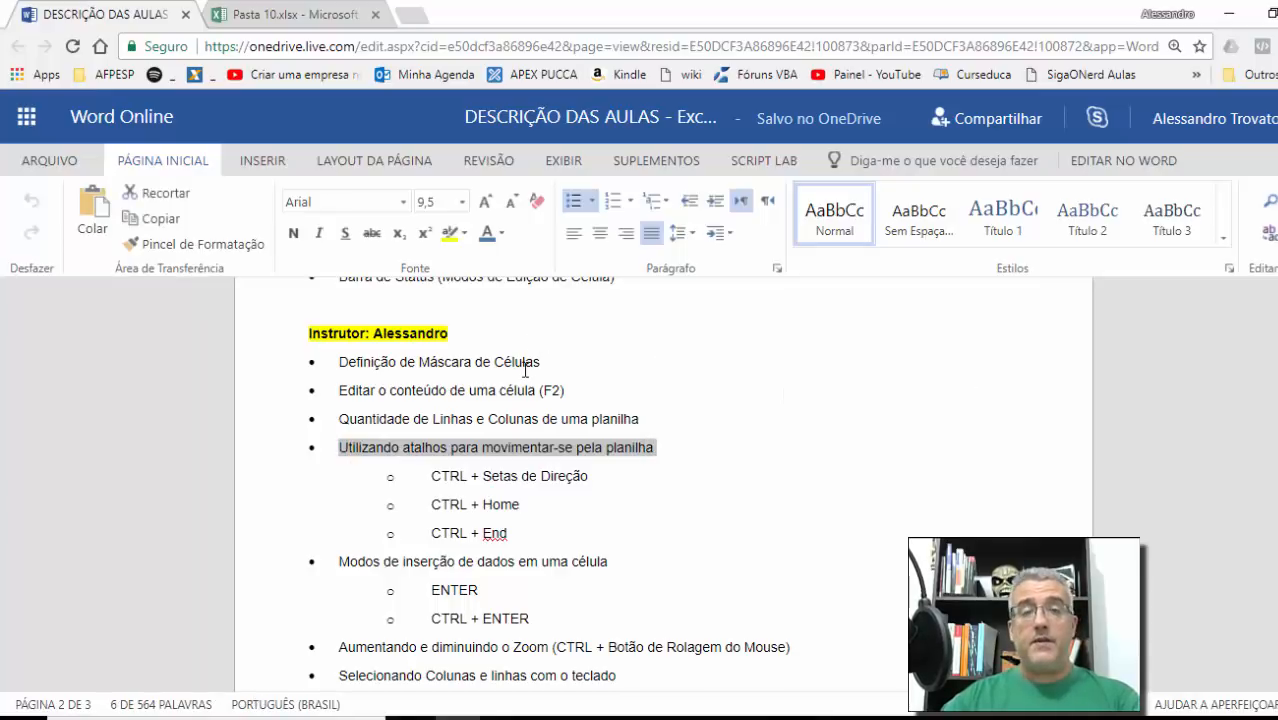
Return to the Excel Online workbook and move from A1 through the sheet's last row, last column and first row back to A1.
click(262, 16)
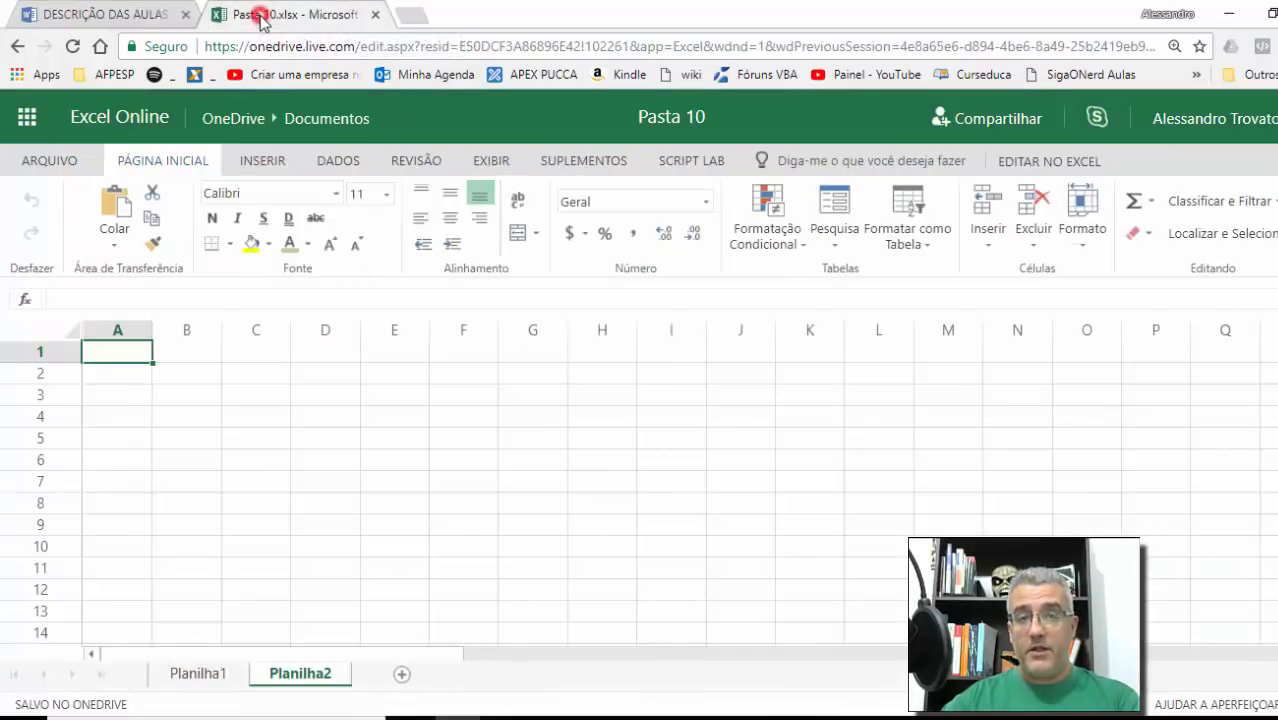
click(298, 510)
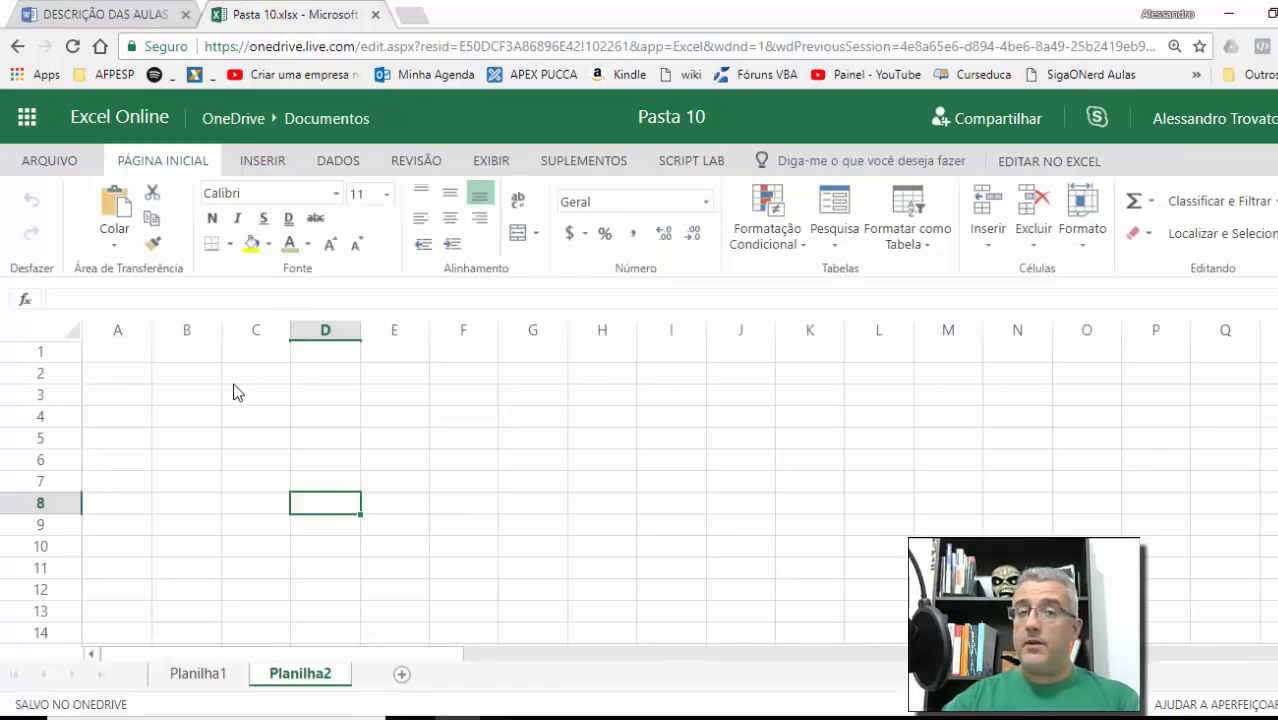
click(116, 353)
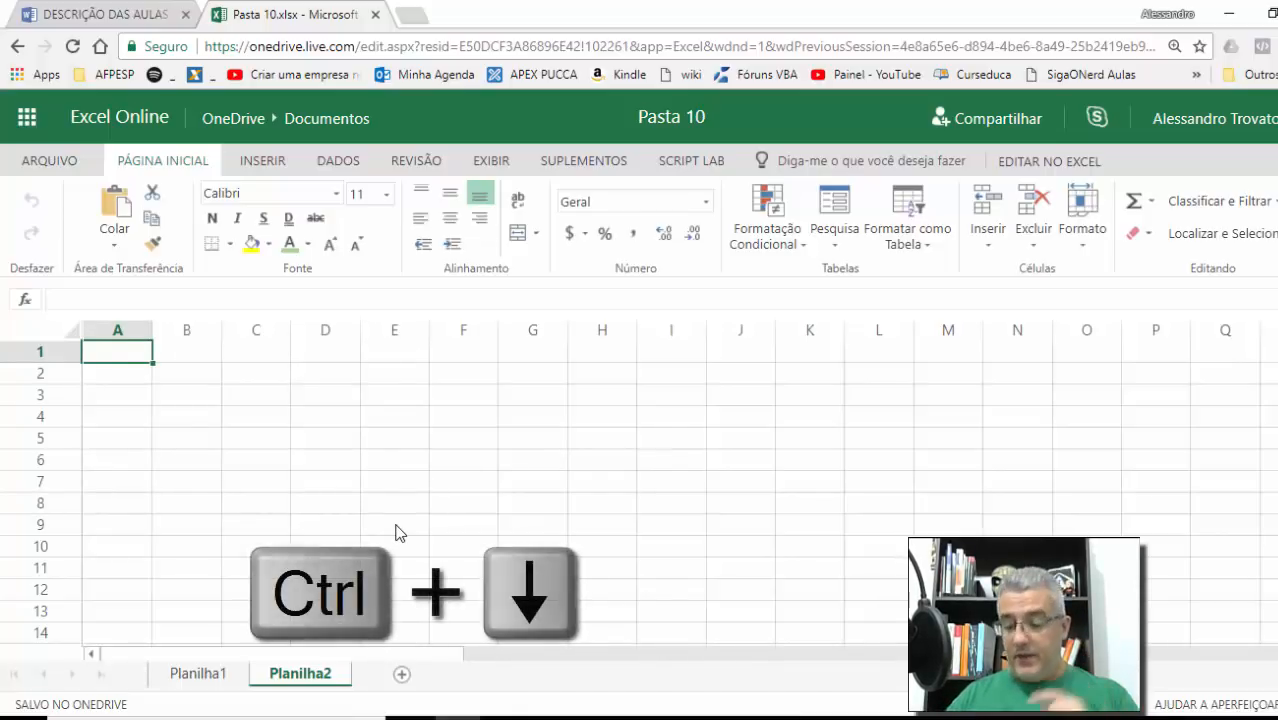
key(ctrl+Down)
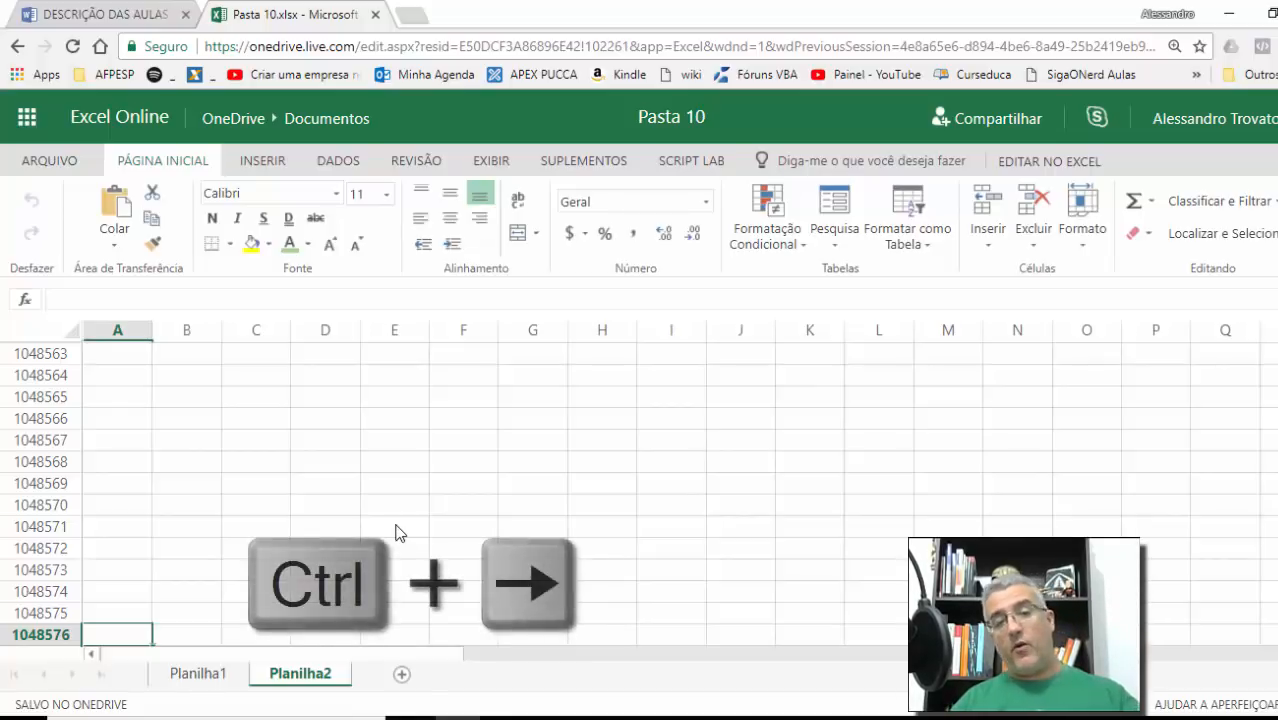
key(ctrl+Right)
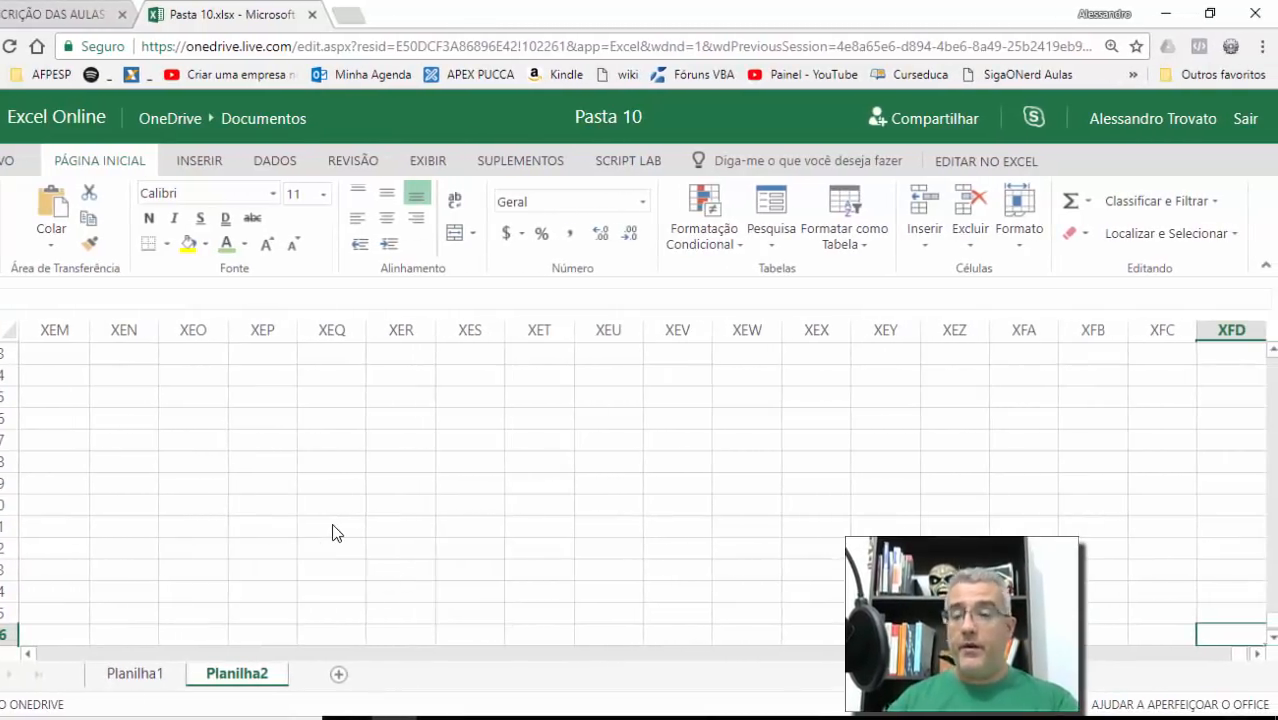
key(ctrl+Up)
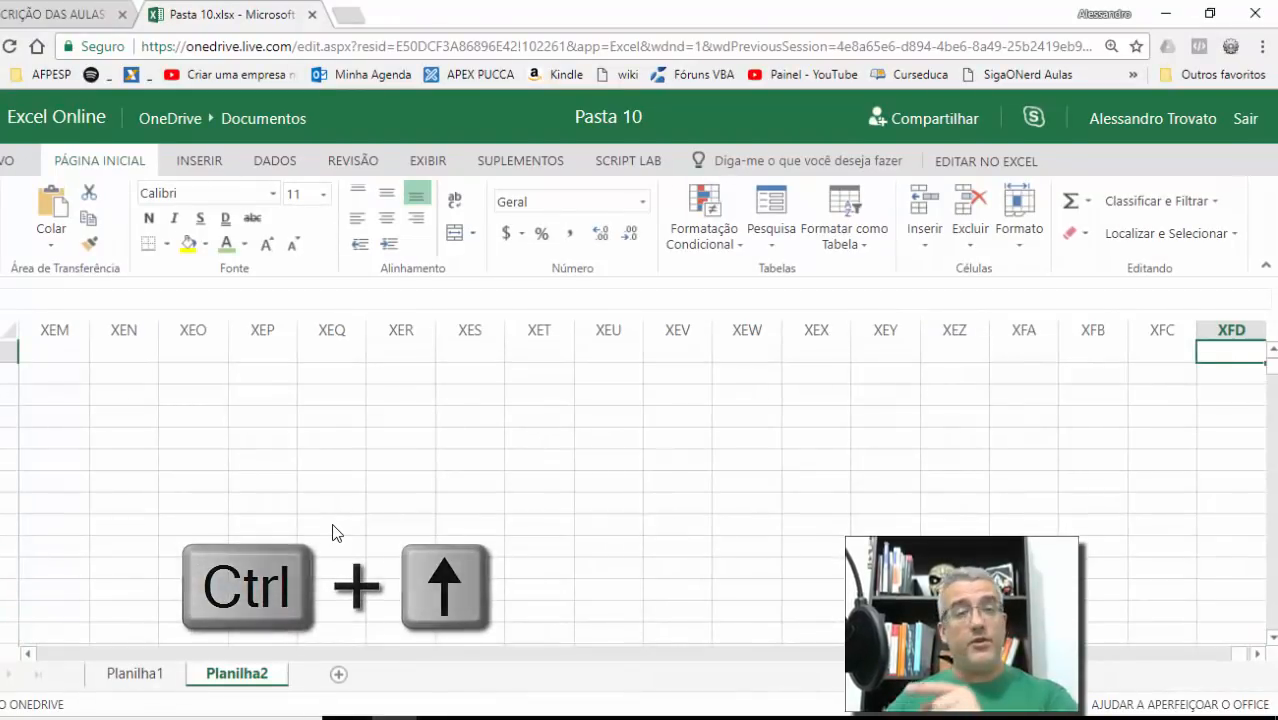
key(ctrl+Left)
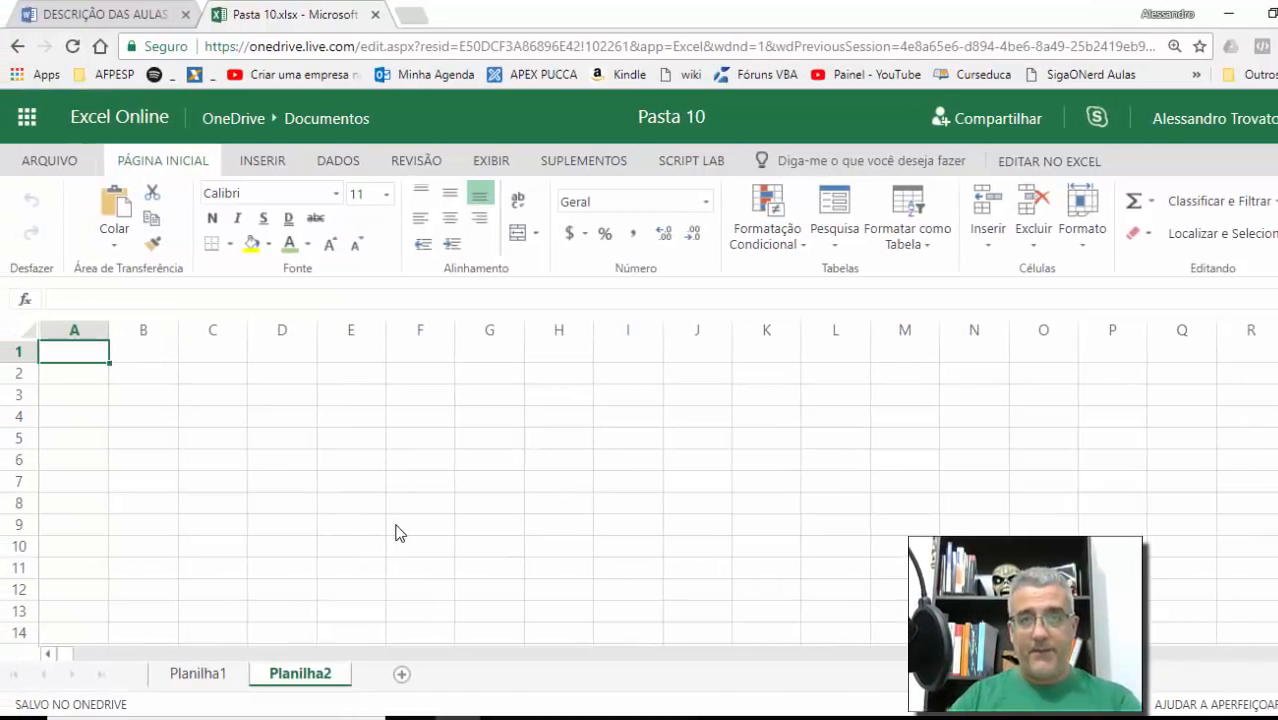
Select the range A1:A10 and fill all of its cells at once with x.
key(shift+Down)
key(shift+Down)
key(shift+Down)
key(shift+Down)
key(shift+Down)
key(shift+Down)
key(shift+Down)
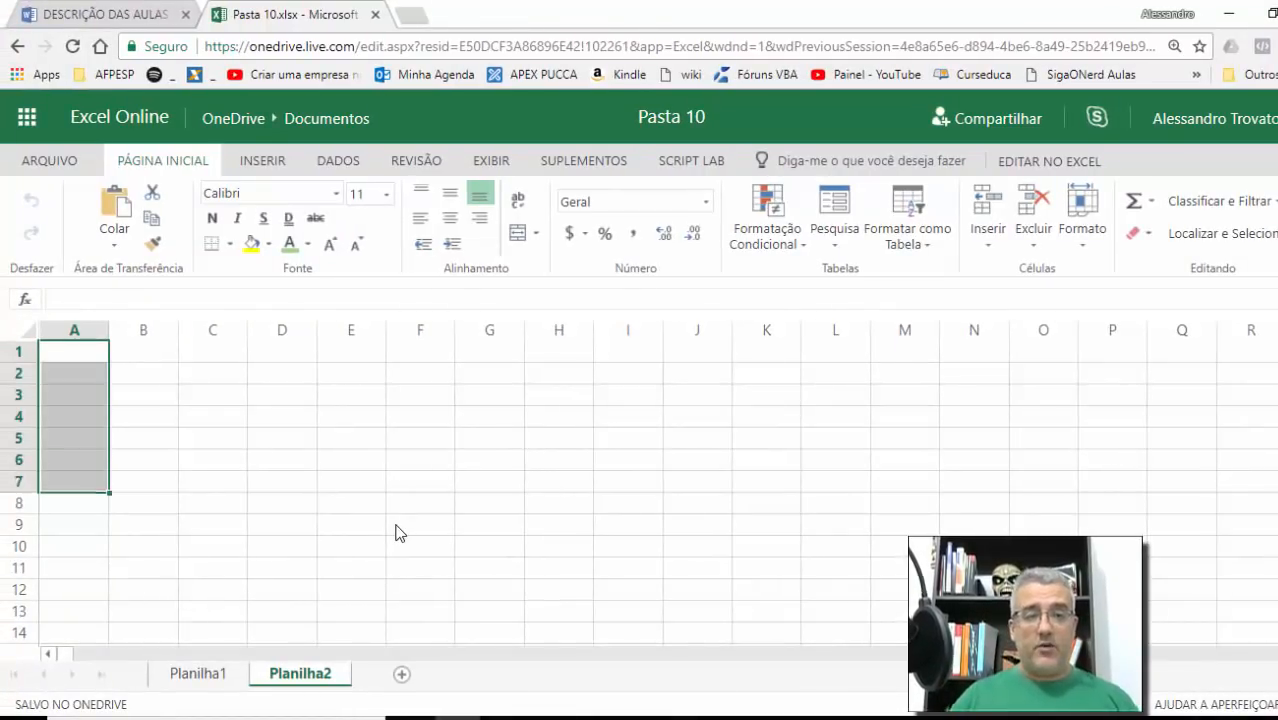
text(z)
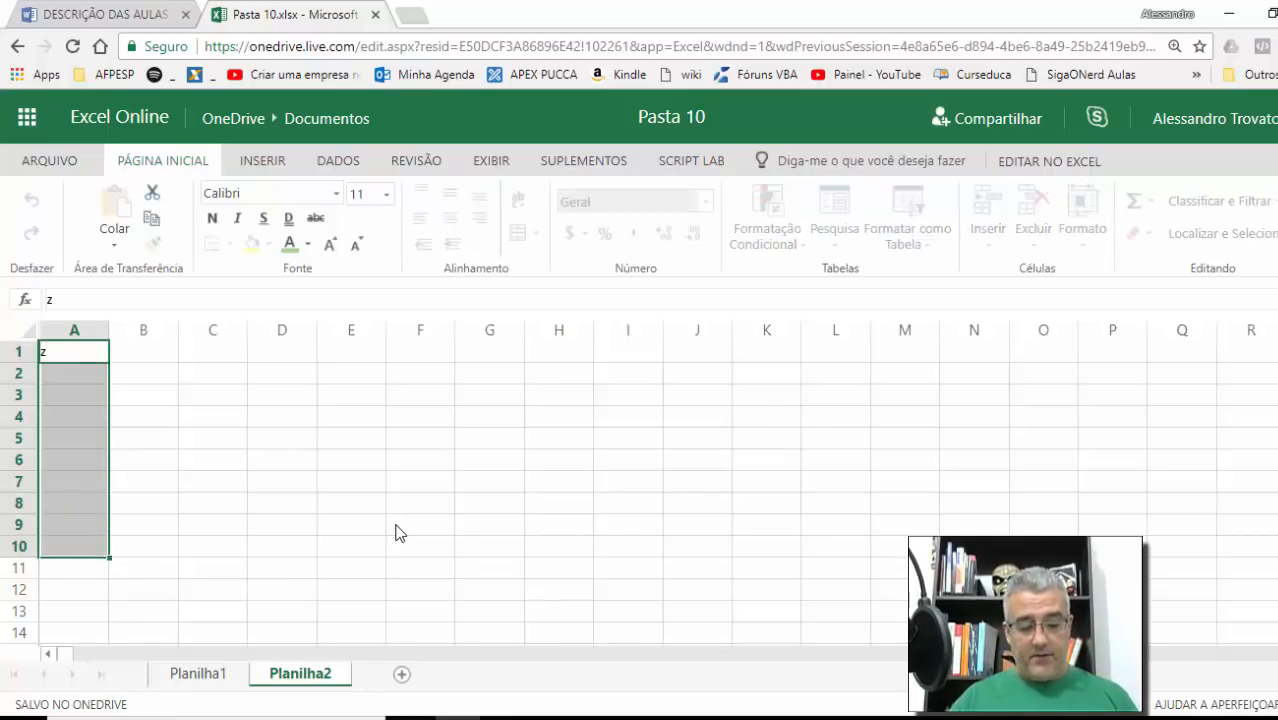
key(BackSpace)
text(x)
key(ctrl+Return)
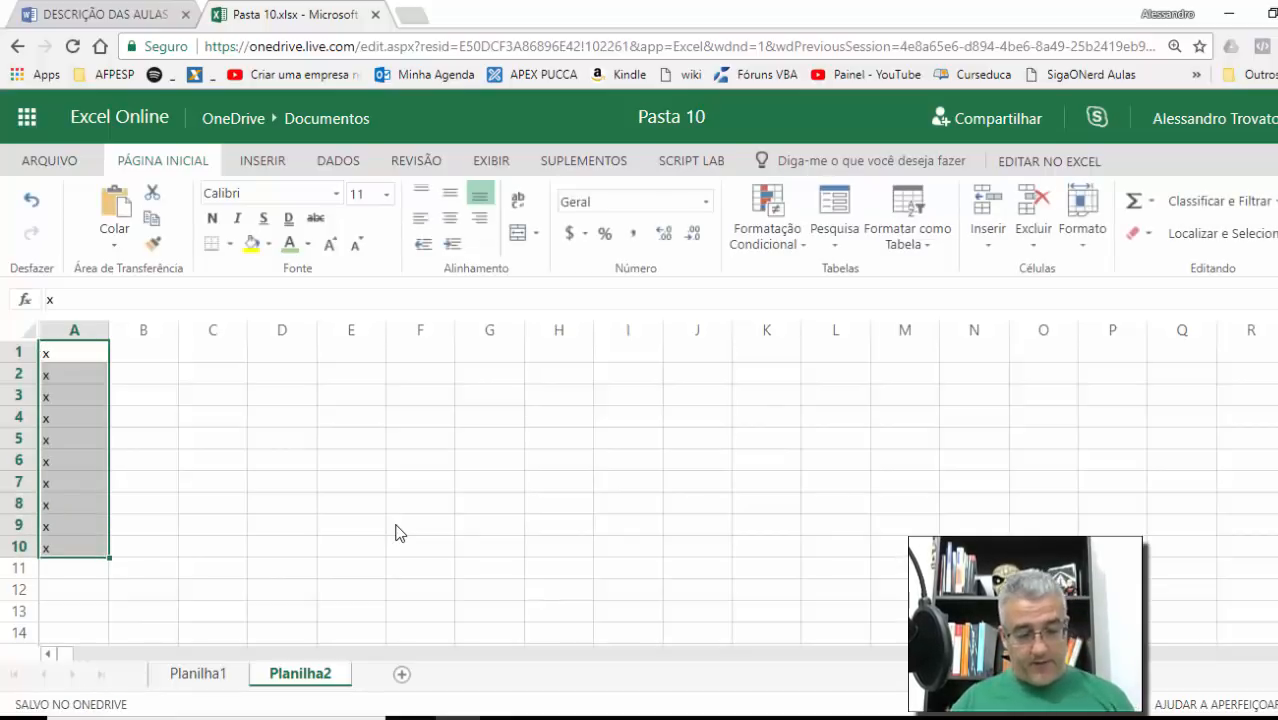
Return to A1 and jump directly to the last filled cell of column A, A10.
key(Down)
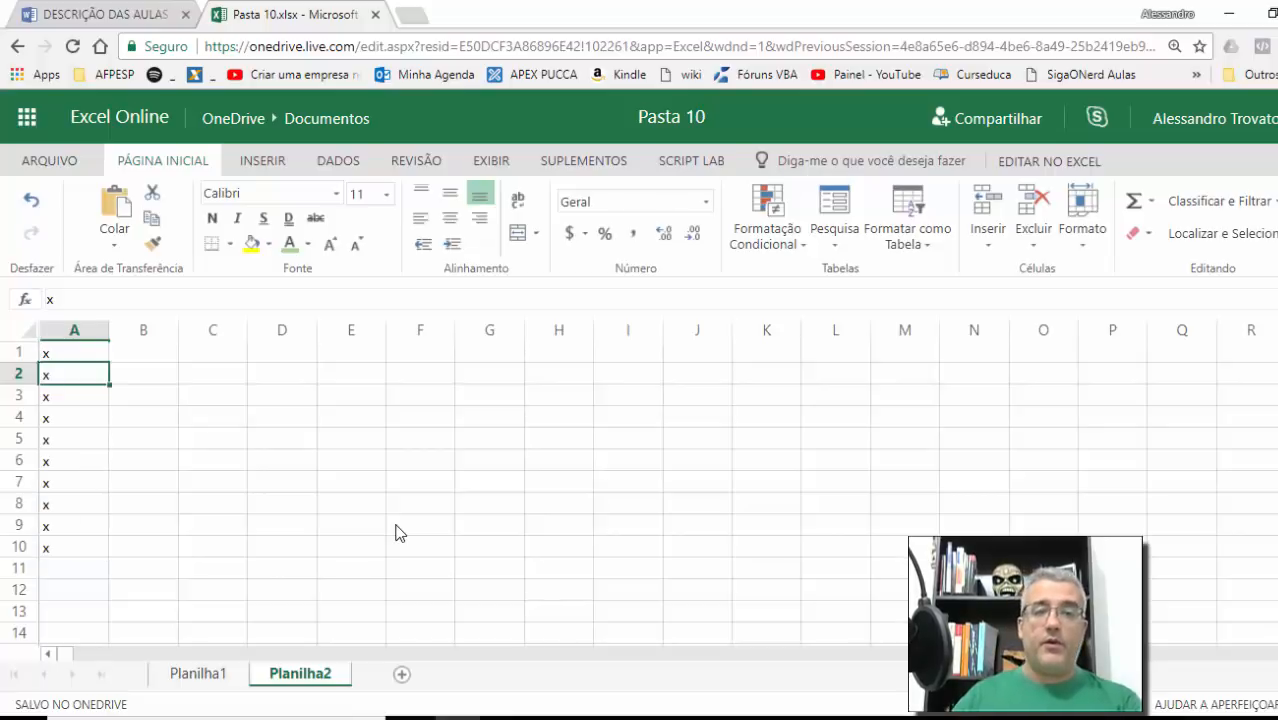
key(Up)
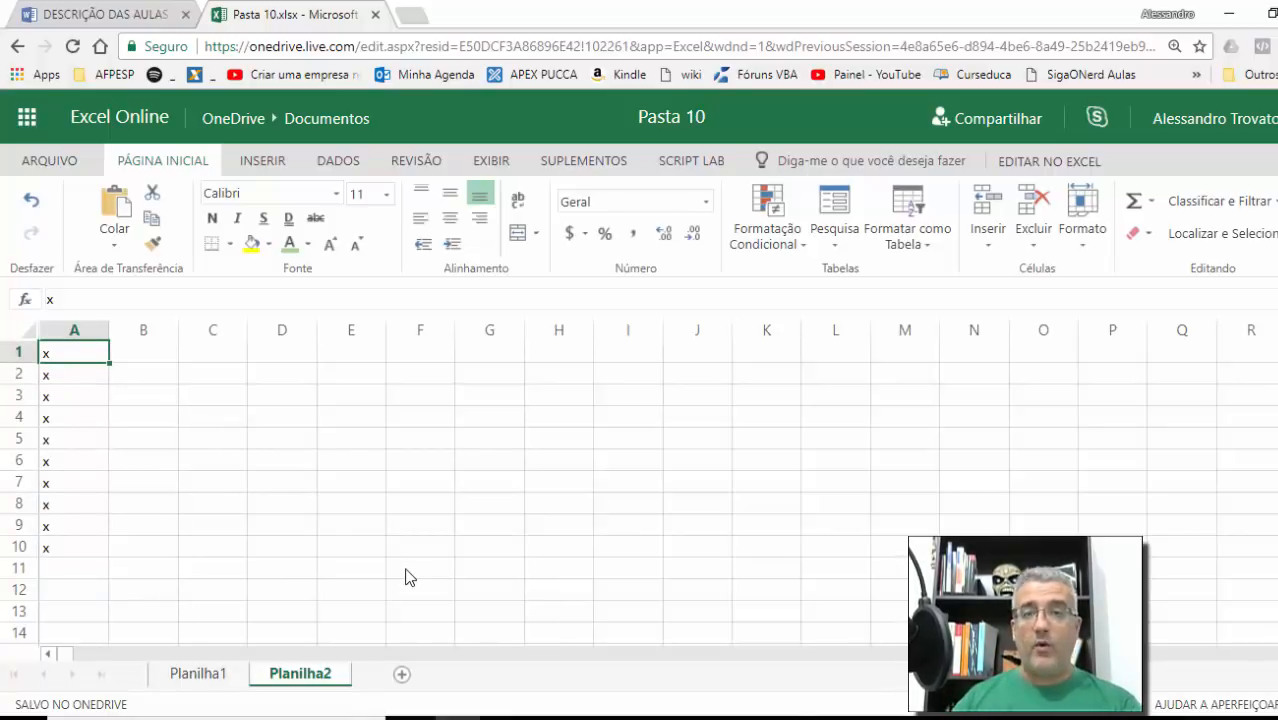
key(ctrl+Down)
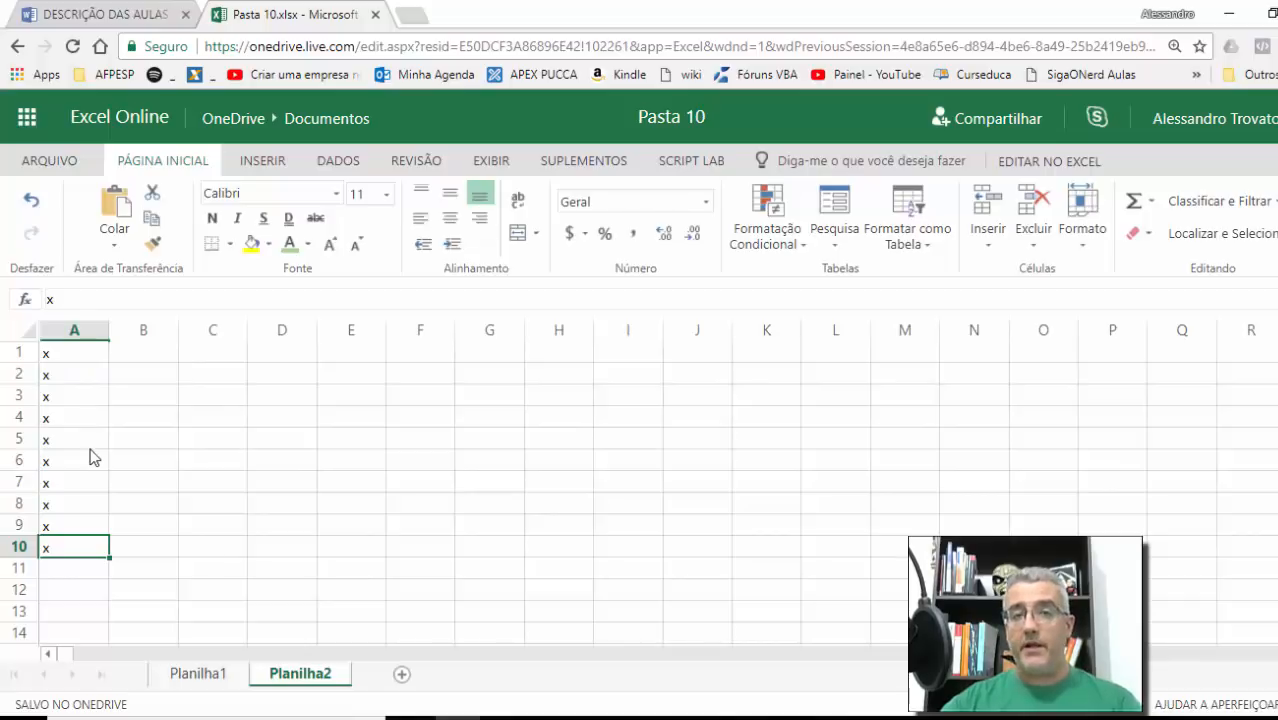
Select each filled cell of column A one at a time, from A1 down to A10.
click(74, 350)
click(80, 375)
click(76, 400)
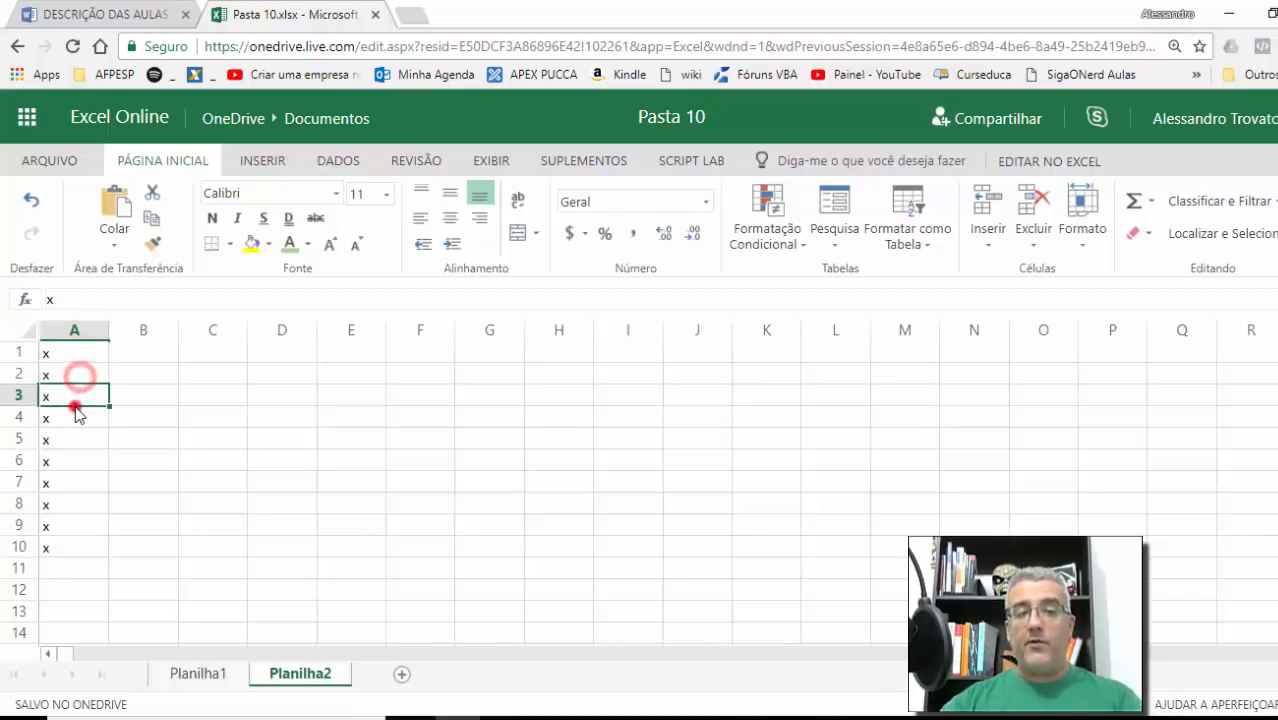
click(74, 416)
click(73, 438)
click(71, 460)
click(69, 482)
click(63, 506)
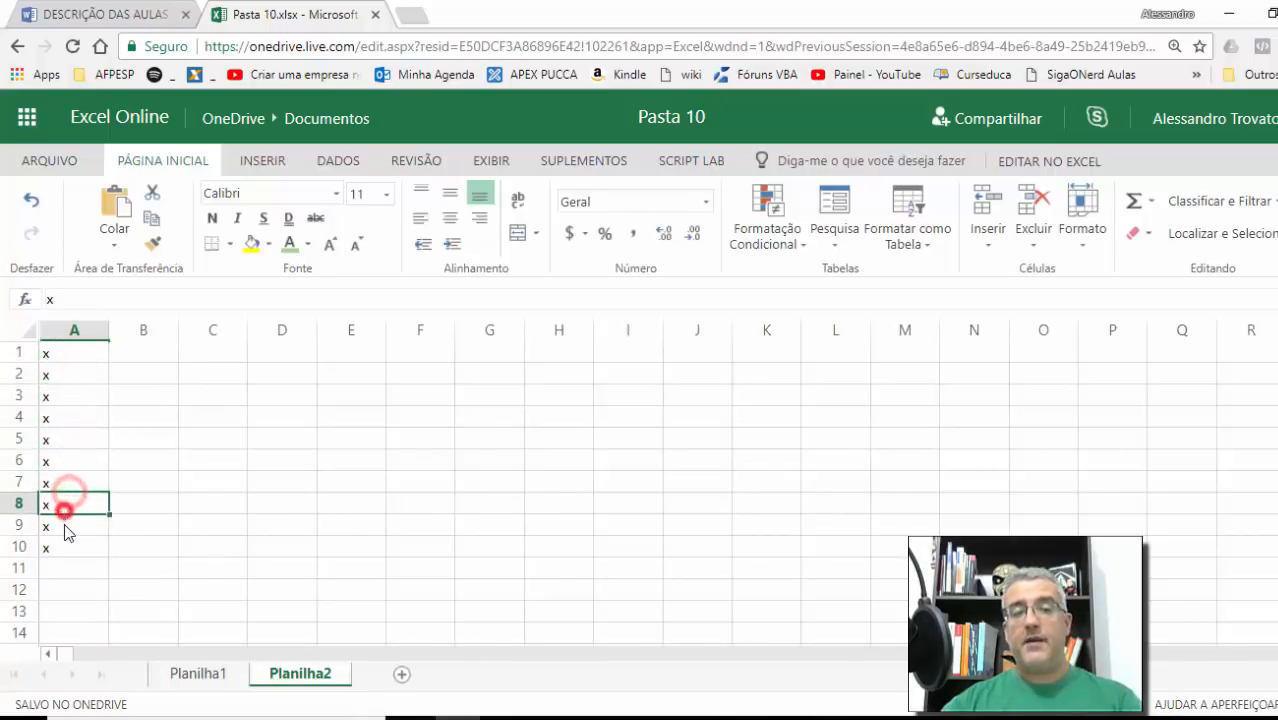
click(64, 527)
click(64, 548)
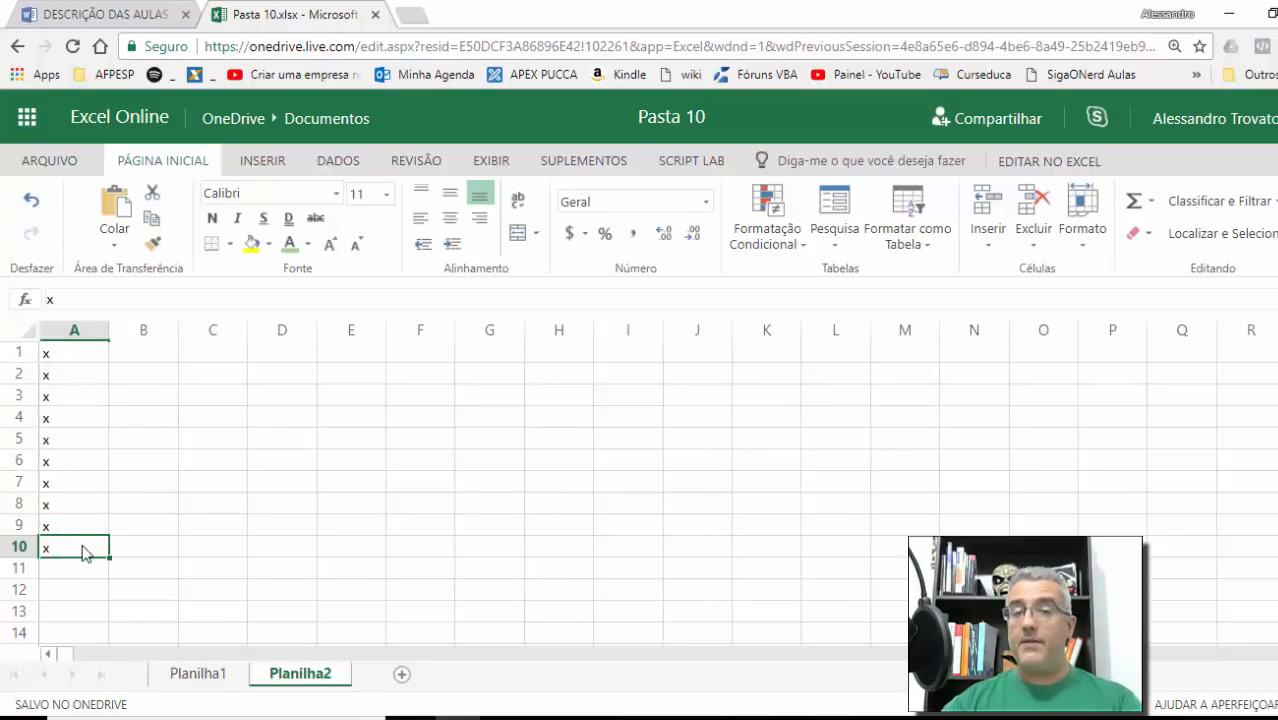
Enter x in cells A11:A14, A16:A19 and A21, leaving A15 and A20 empty.
click(82, 570)
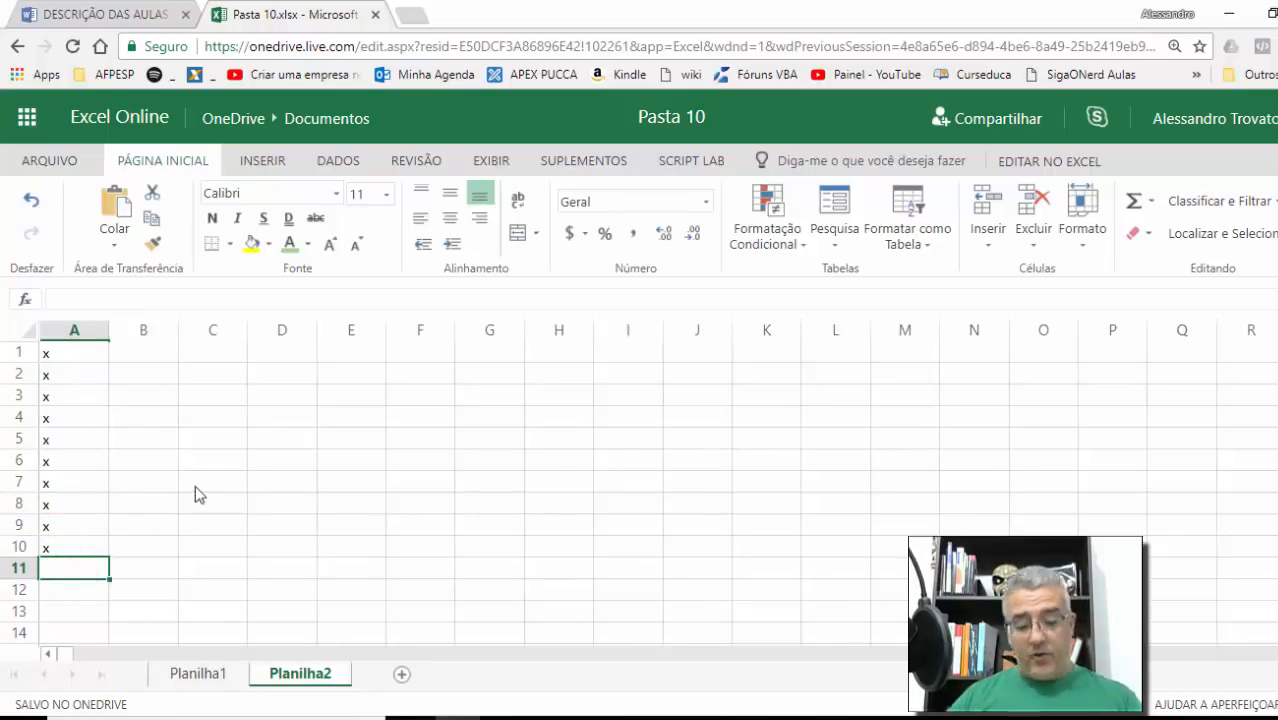
text(x x x x  x x  x)
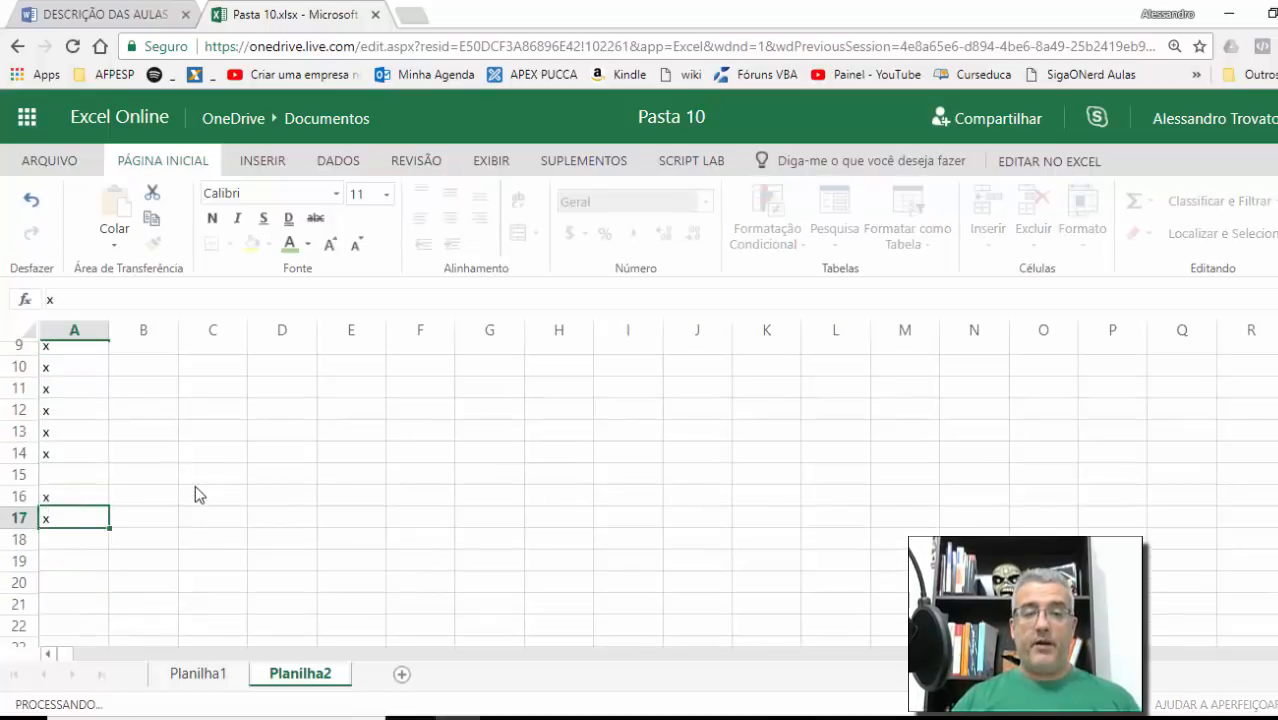
key(Up)
key(Up)
key(Up)
key(Down)
text(x)
key(Down)
key(Down)
key(Down)
text(x)
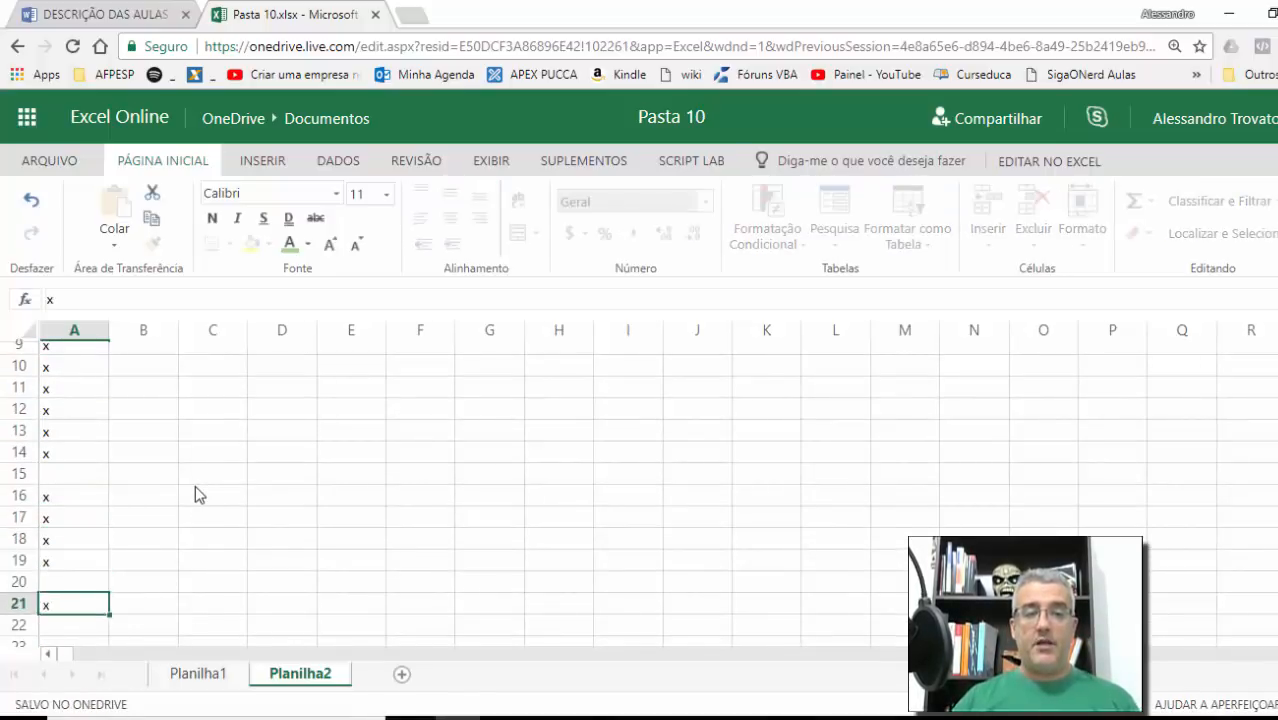
Enter x in A23 and fill the gaps at A20 and A22 with x as well.
key(Down)
key(Down)
text(x)
key(Up)
key(Up)
key(Up)
key(Up)
text(x)
key(Up)
key(Down)
key(Down)
text(x)
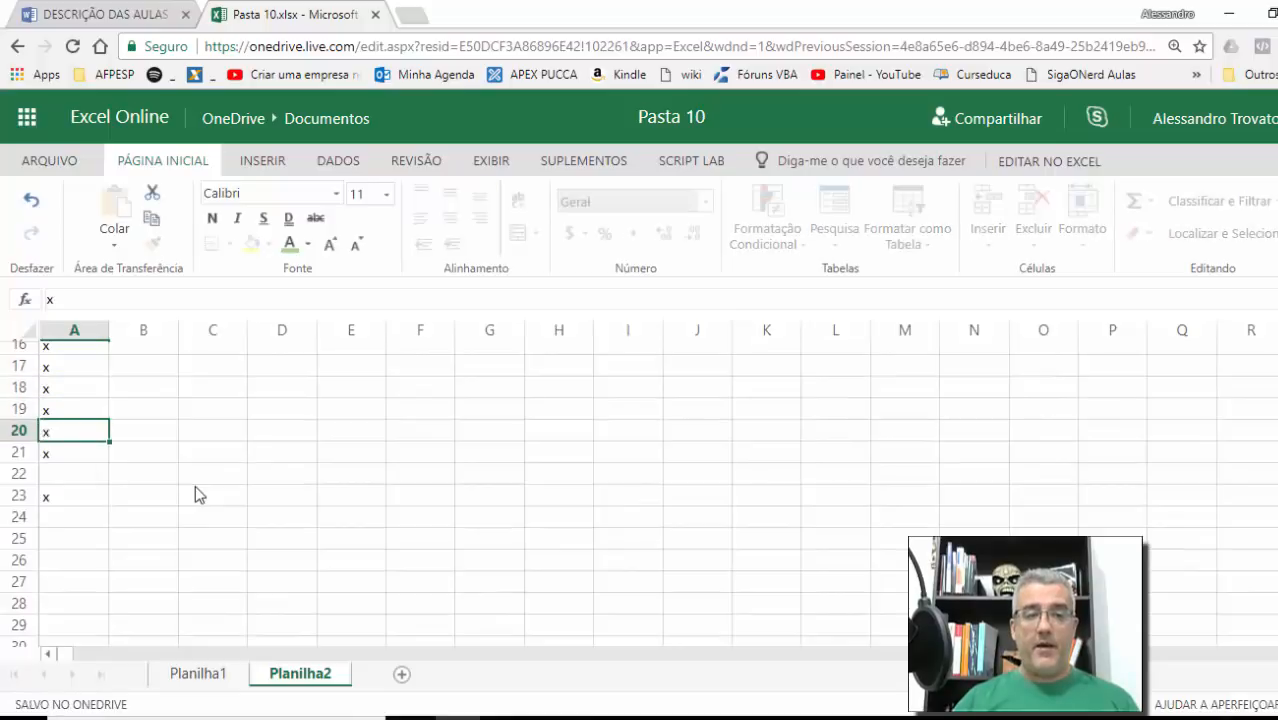
key(Down)
key(Down)
text(x)
Move up column A to the empty cell A15 and return to A1.
key(Up)
key(Up)
key(Up)
key(Up)
key(Up)
key(Up)
key(Up)
key(Up)
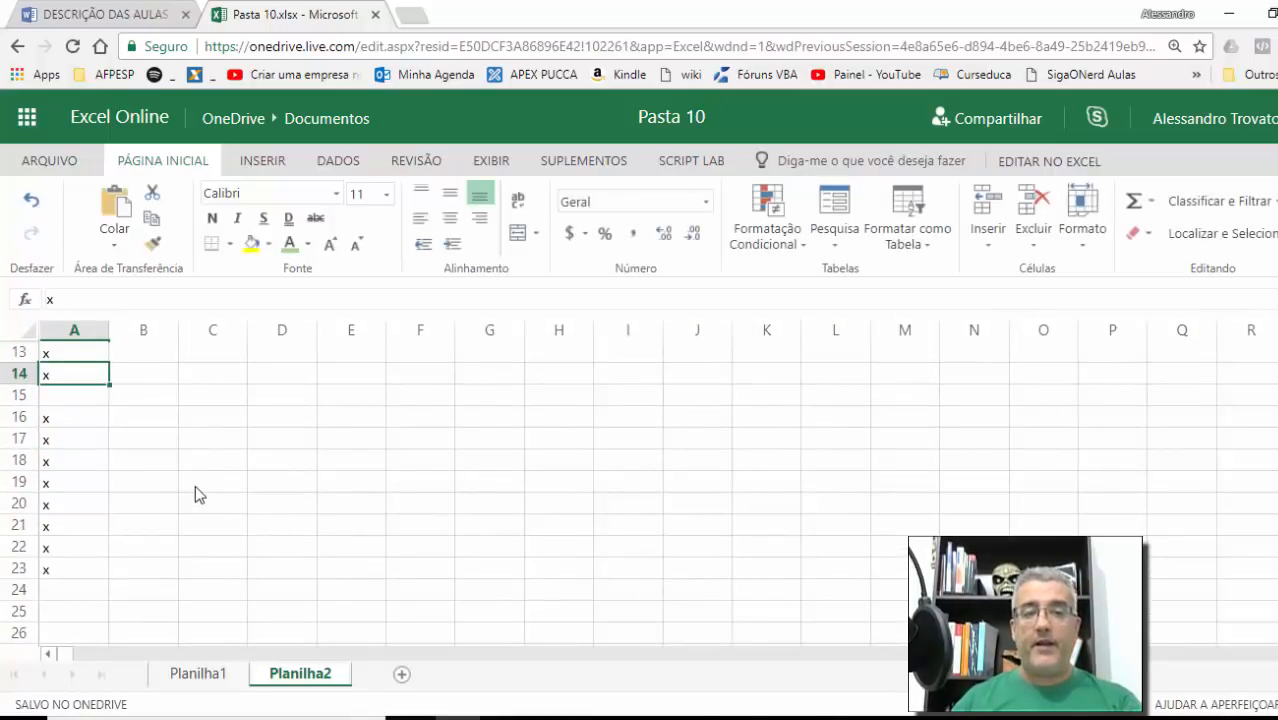
key(Down)
key(ctrl+Home)
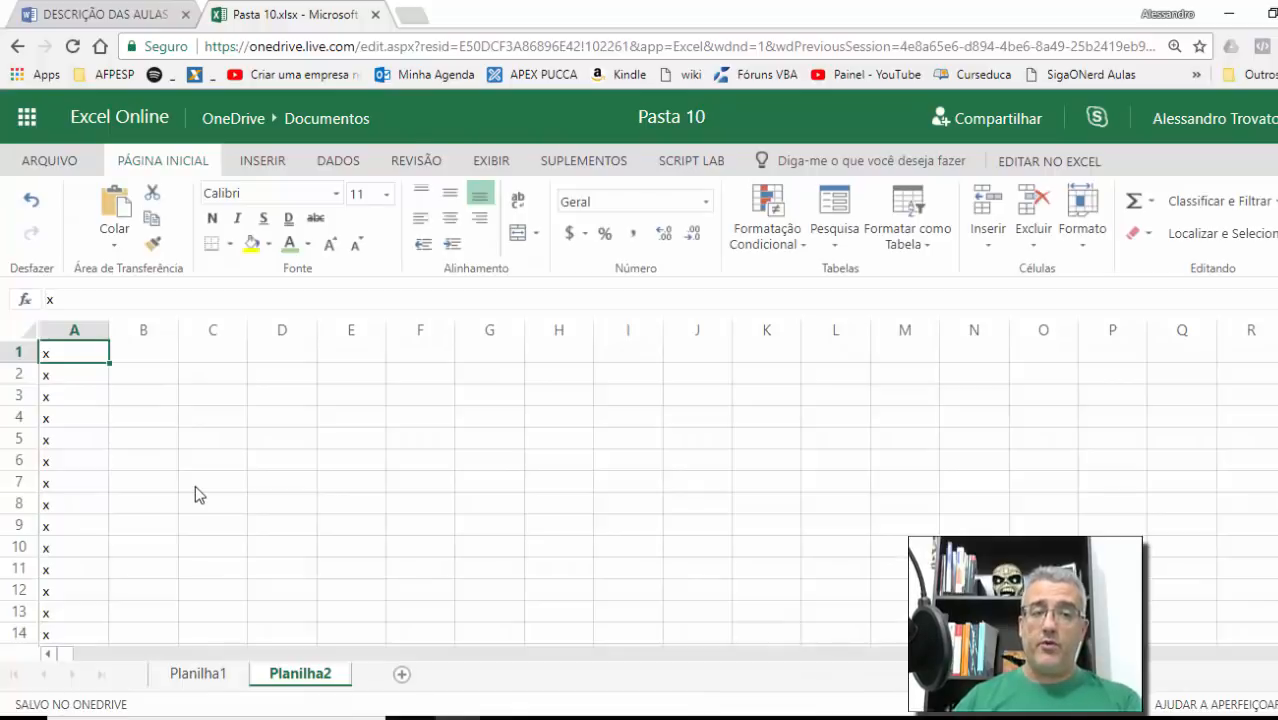
Jump from A1 to the last filled cell before the gap, continue past A15 to A17 and return to A1.
key(ctrl+Down)
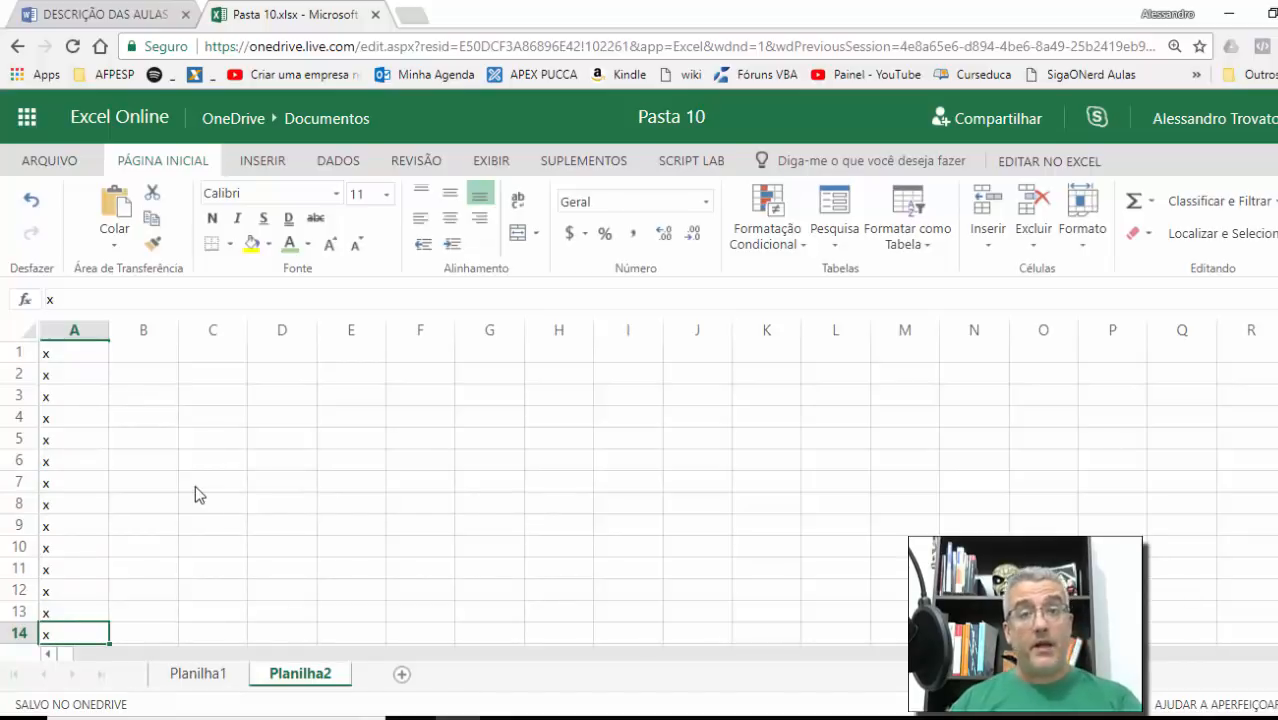
key(Down)
key(Down)
key(Down)
key(Down)
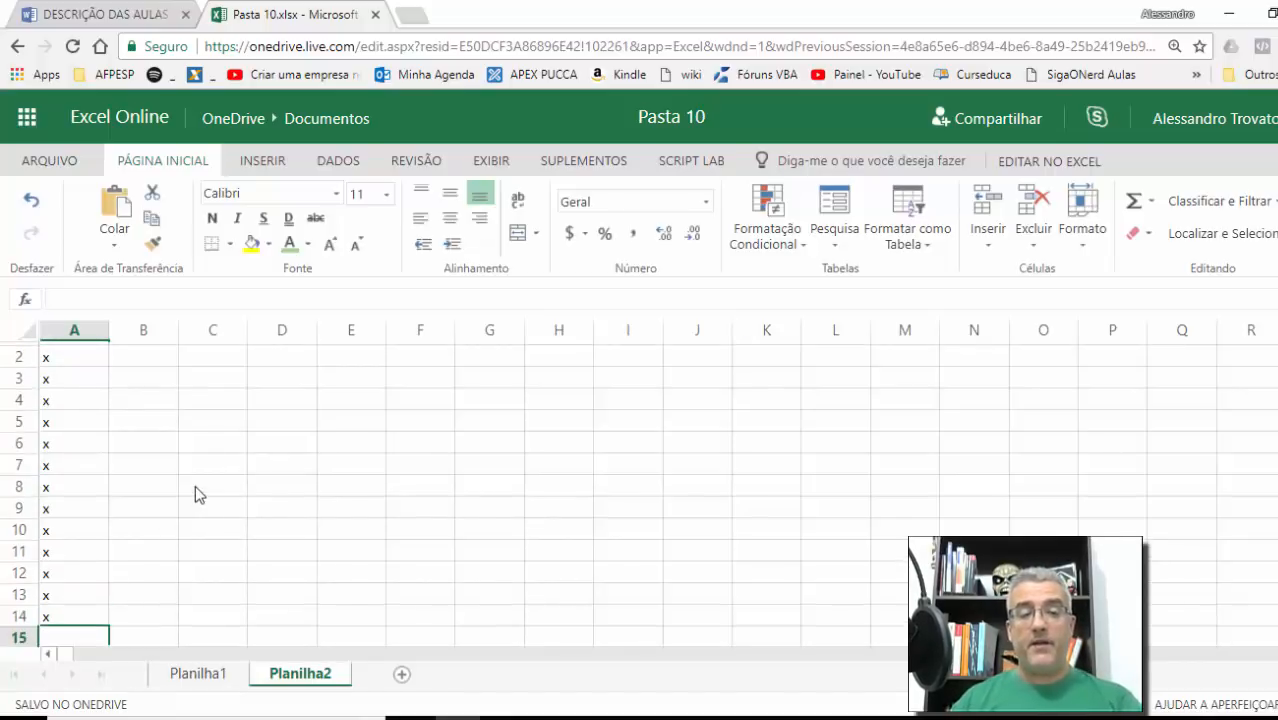
key(Up)
key(Up)
key(Up)
key(Up)
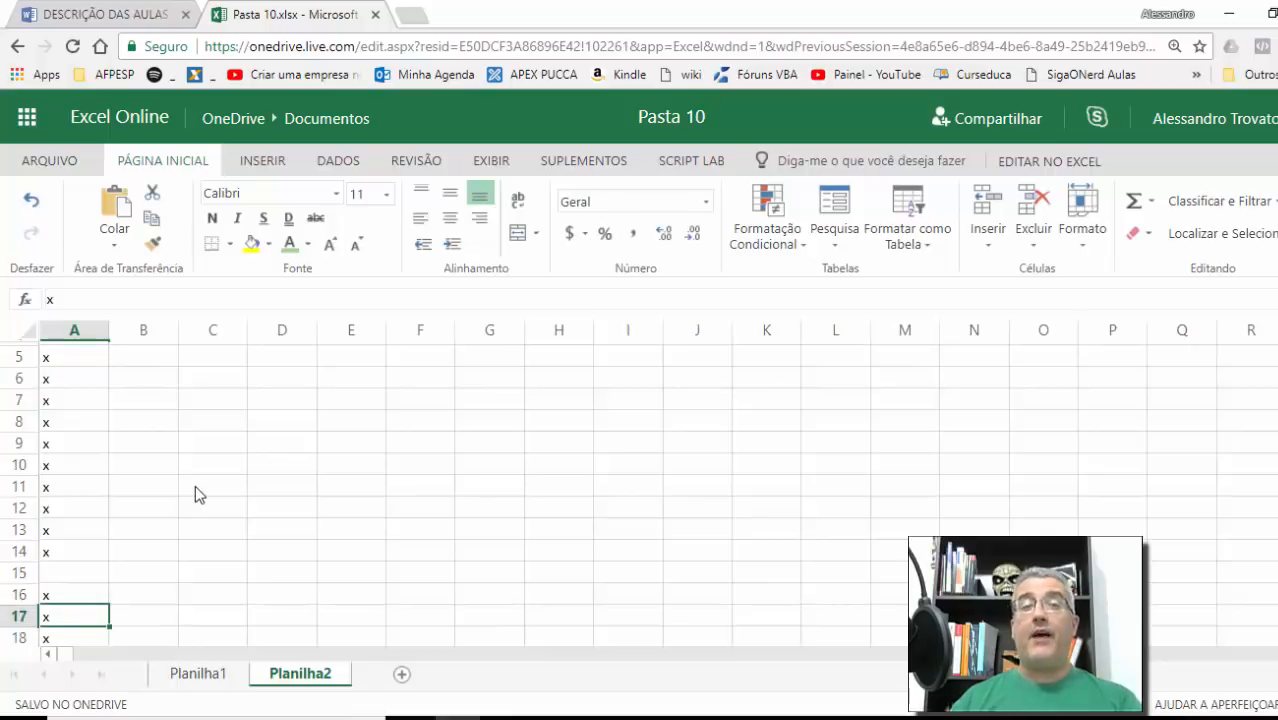
key(ctrl+Up)
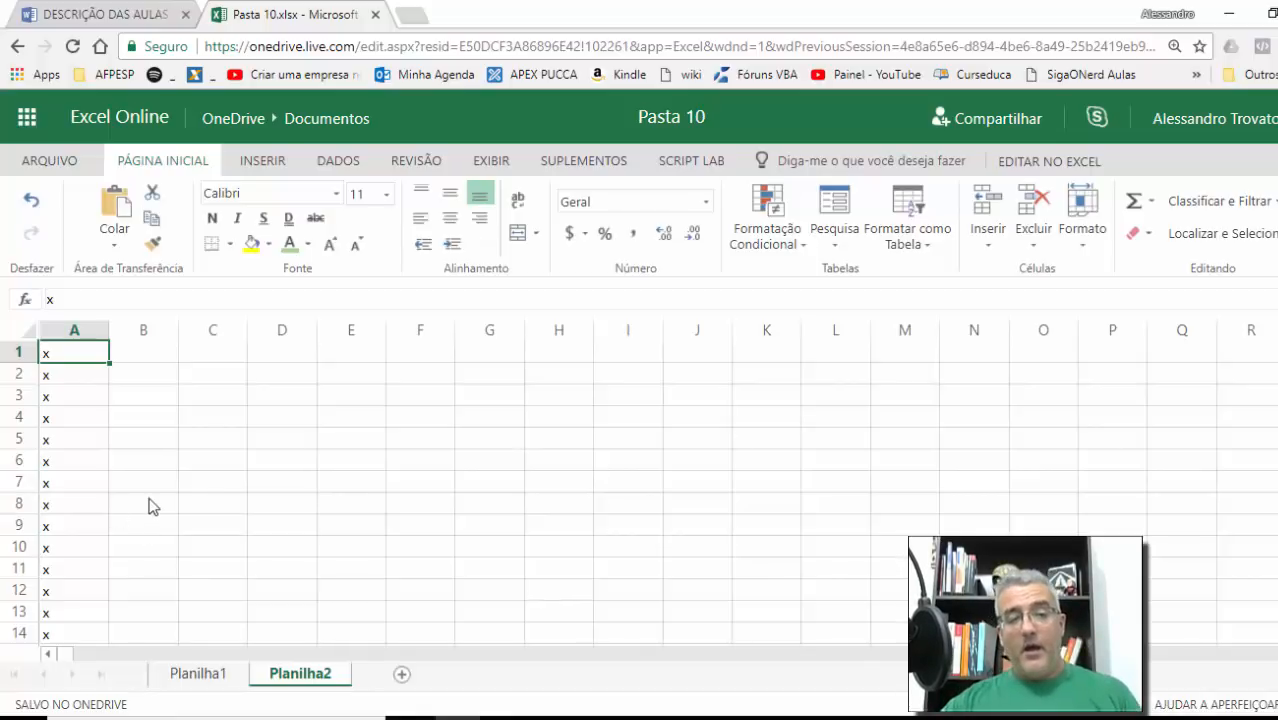
Select column A's cells from A24 up to A1, clear their contents and return to A1.
scroll(150, 506, down, 6)
click(90, 455)
key(shift+Up)
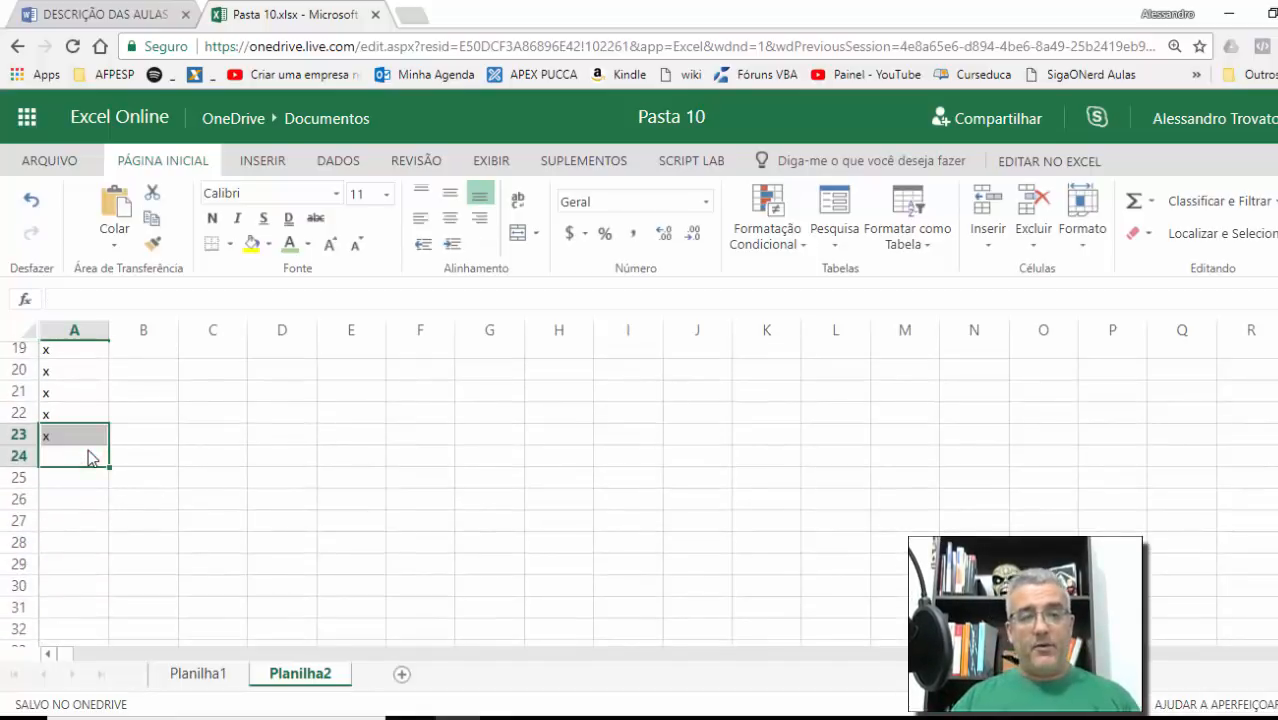
key(shift+Up)
key(shift+Up)
key(shift+Up)
key(shift+Up)
key(Delete)
key(ctrl+Home)
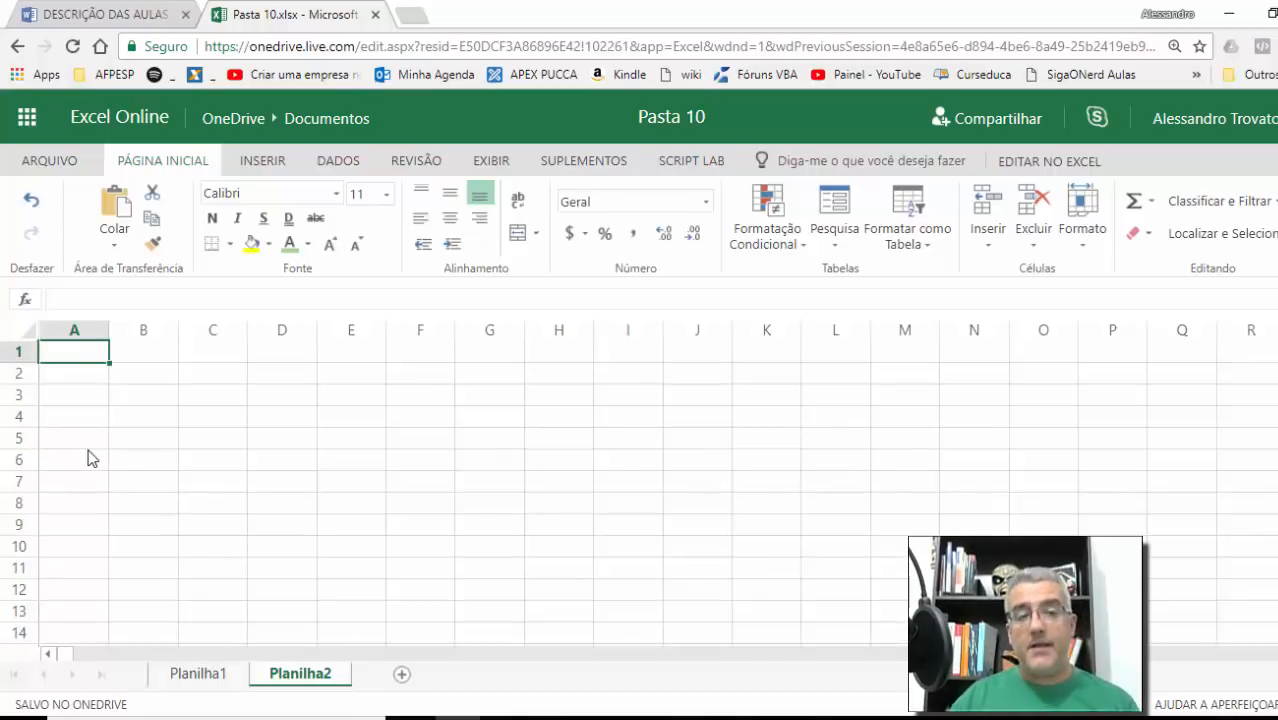
Glance at the Word Online outline, return to Excel Online, move from D11 to J11 and jump straight back to A1.
key(ctrl+shift+Tab)
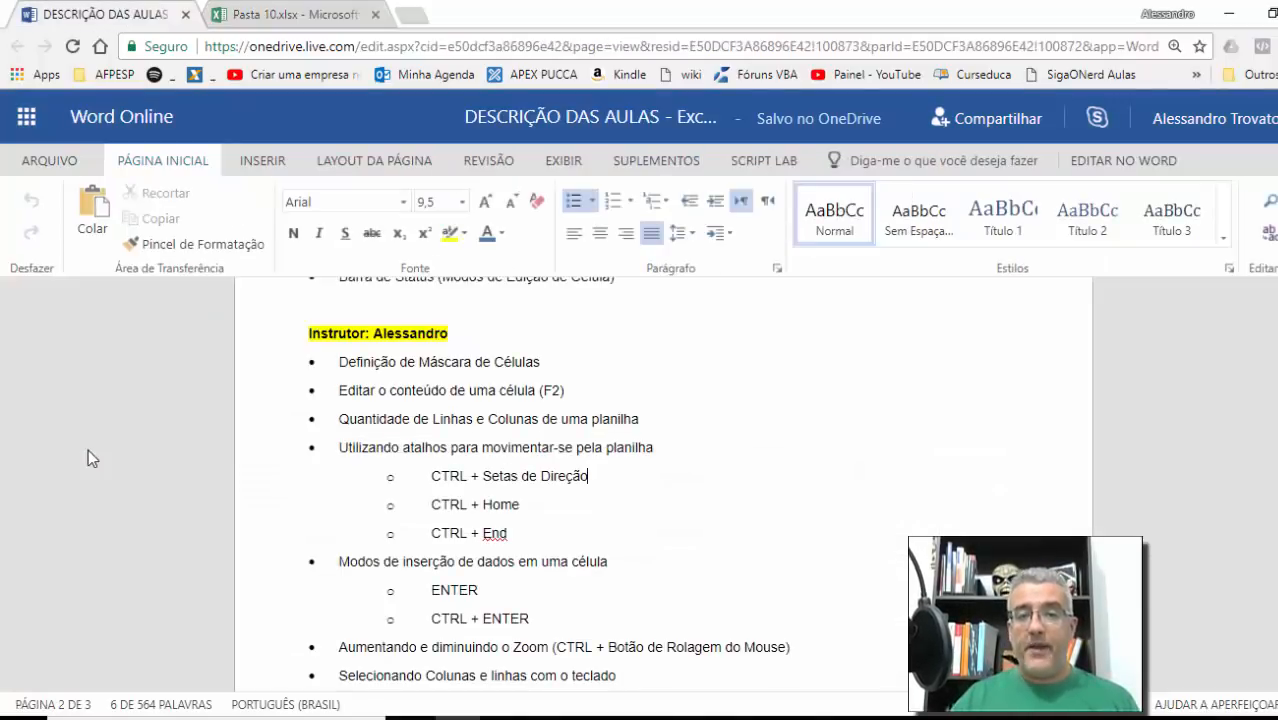
key(ctrl+Tab)
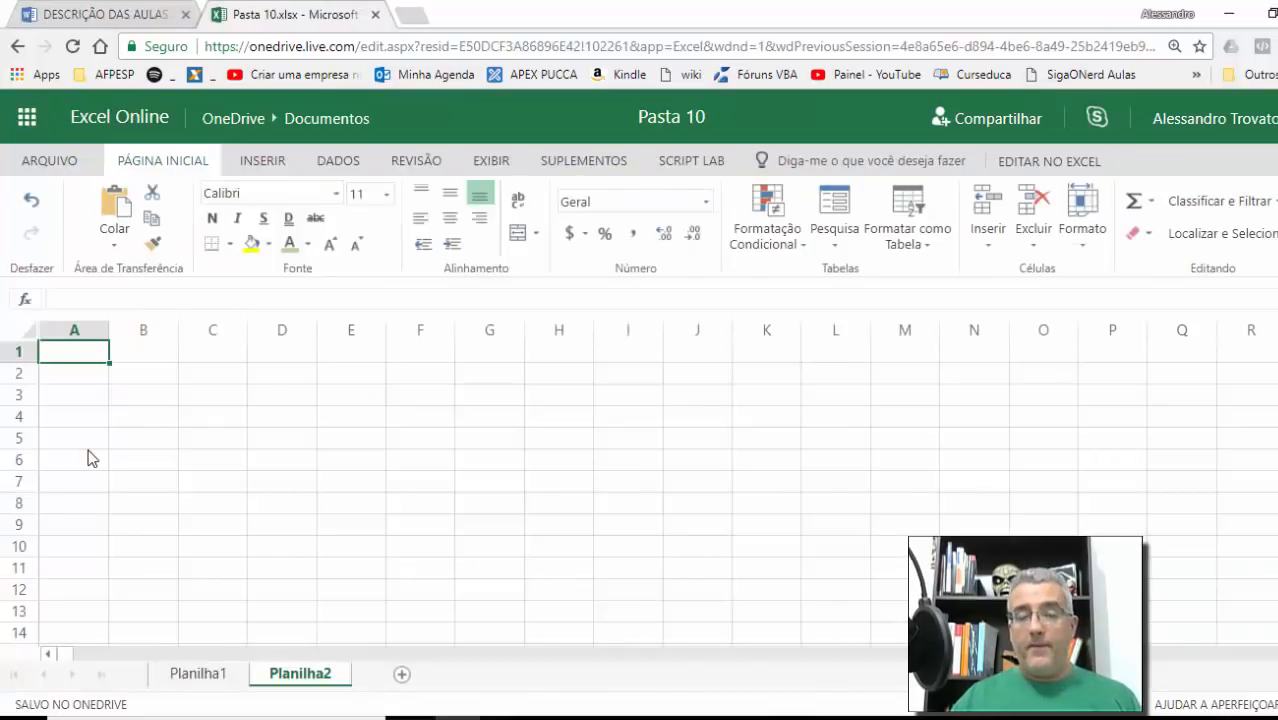
click(266, 577)
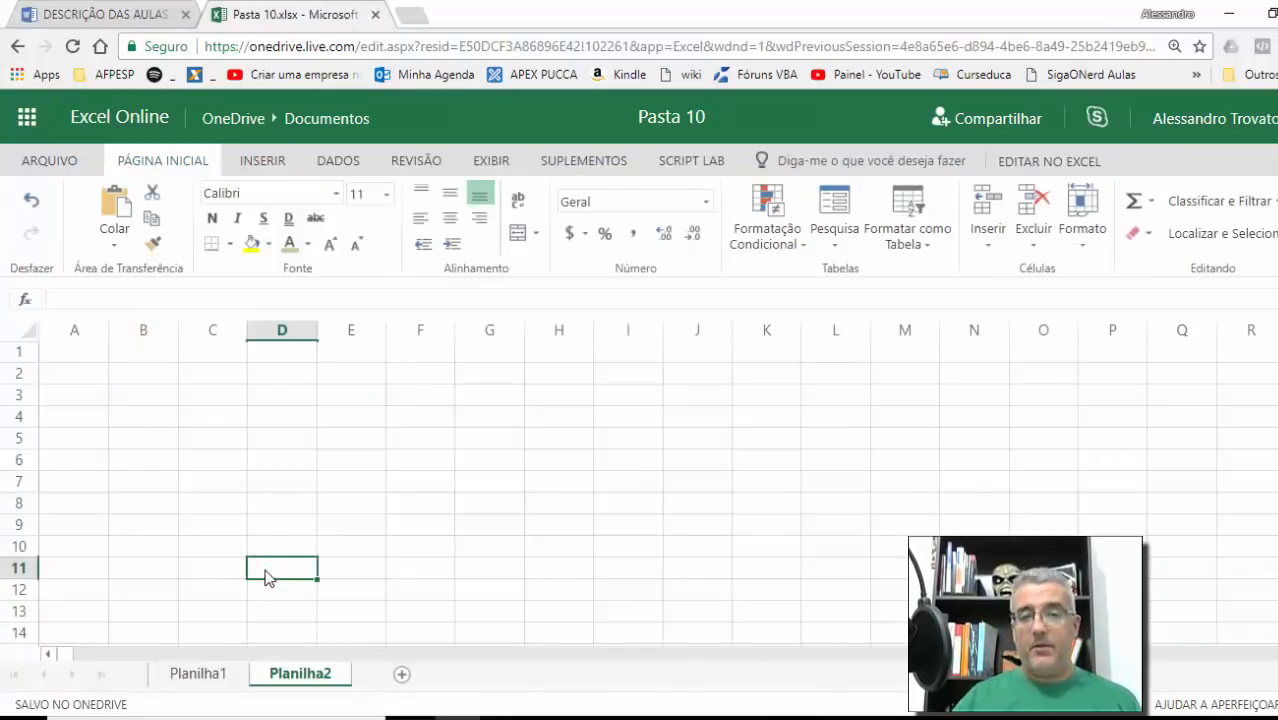
key(Right)
key(Right)
key(Right)
key(Right)
key(Right)
key(Right)
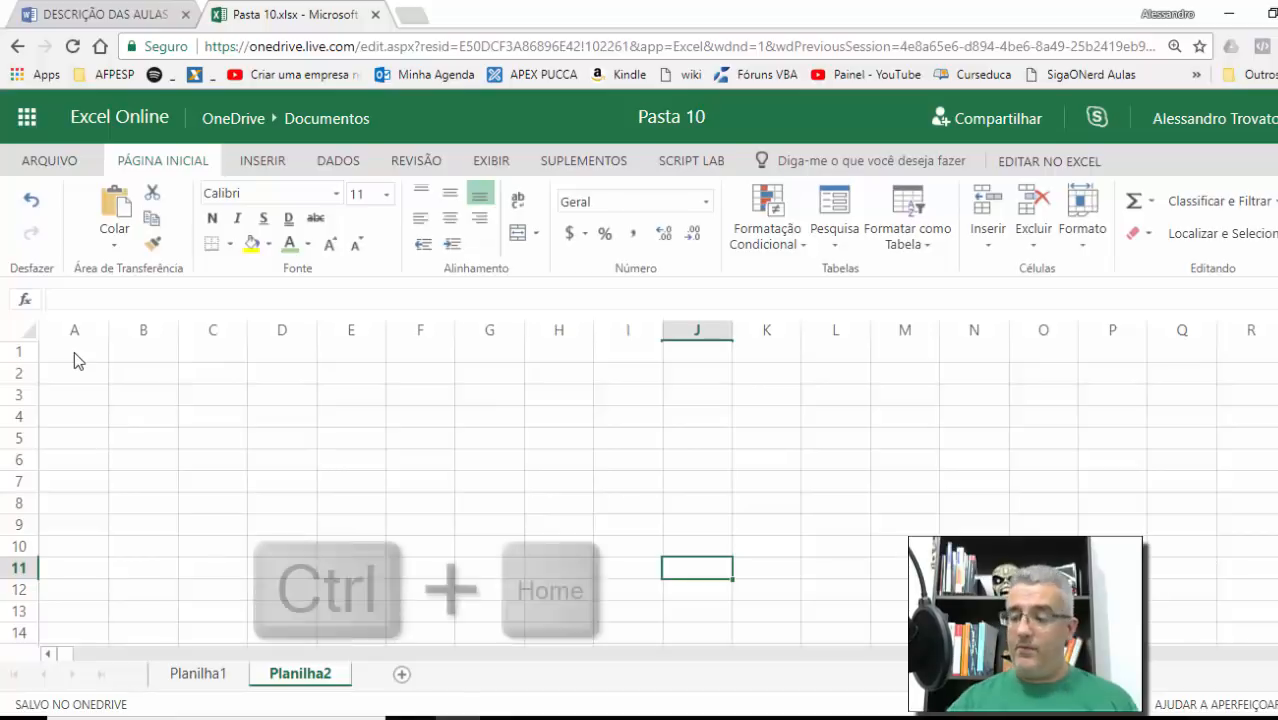
key(ctrl+Home)
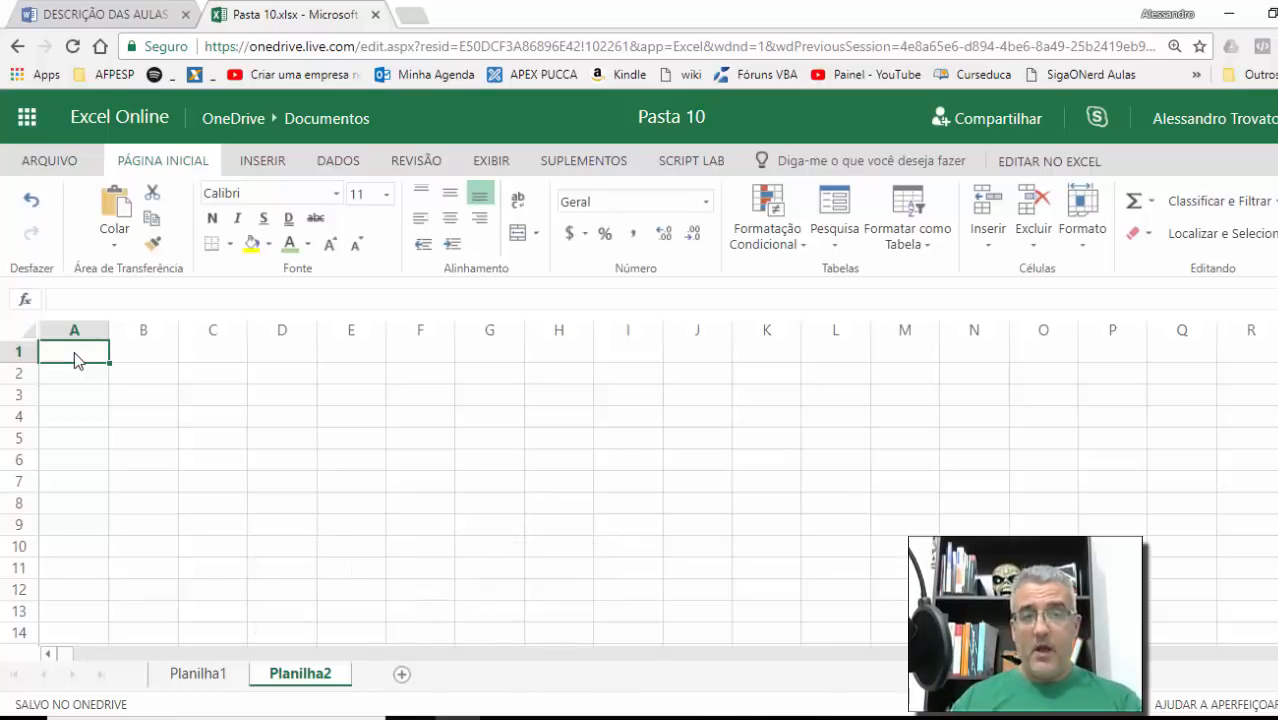
Jump to the sheet's last used cell, A23, and look over the emptied rows around it.
key(ctrl+End)
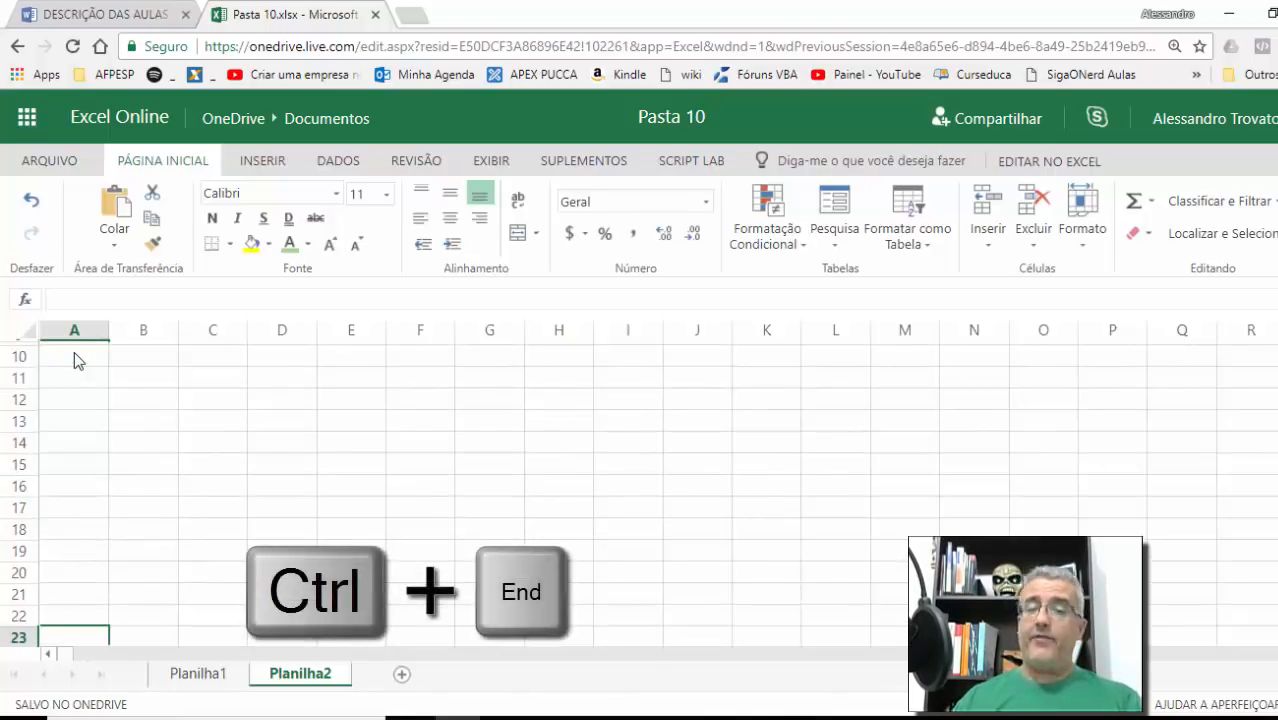
scroll(85, 562, down, 2)
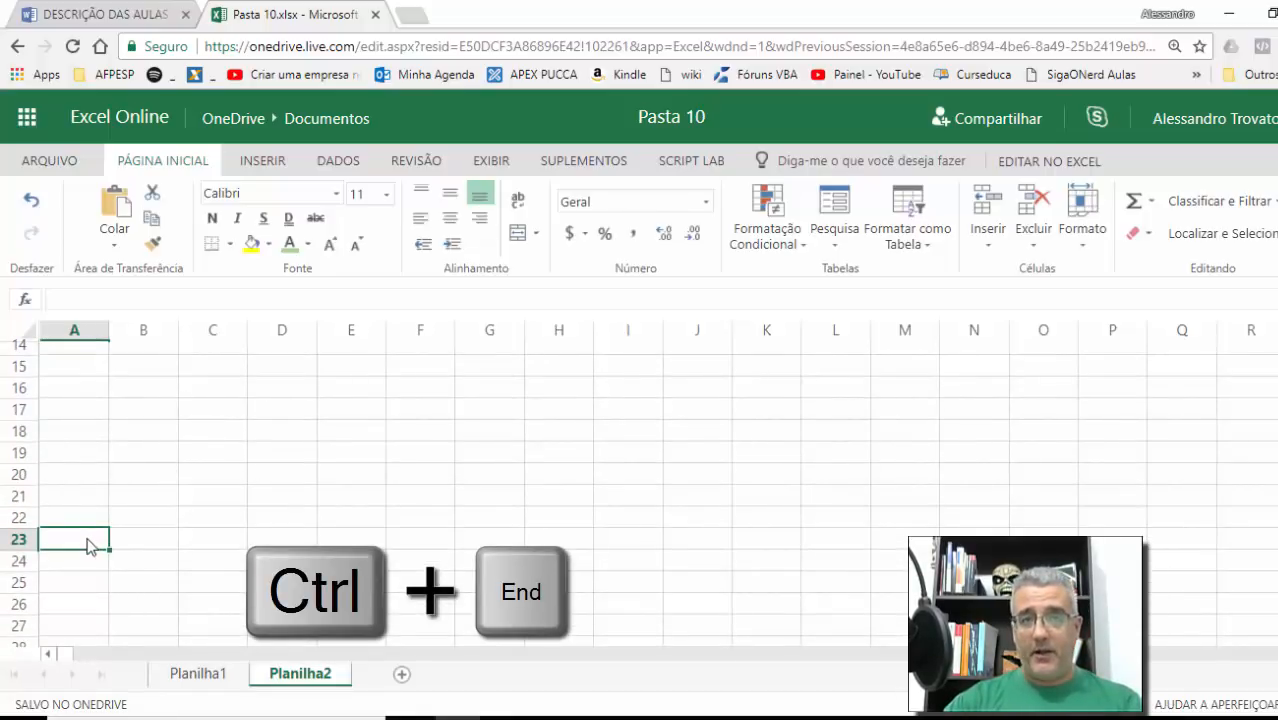
scroll(90, 520, up, 4)
scroll(97, 528, down, 3)
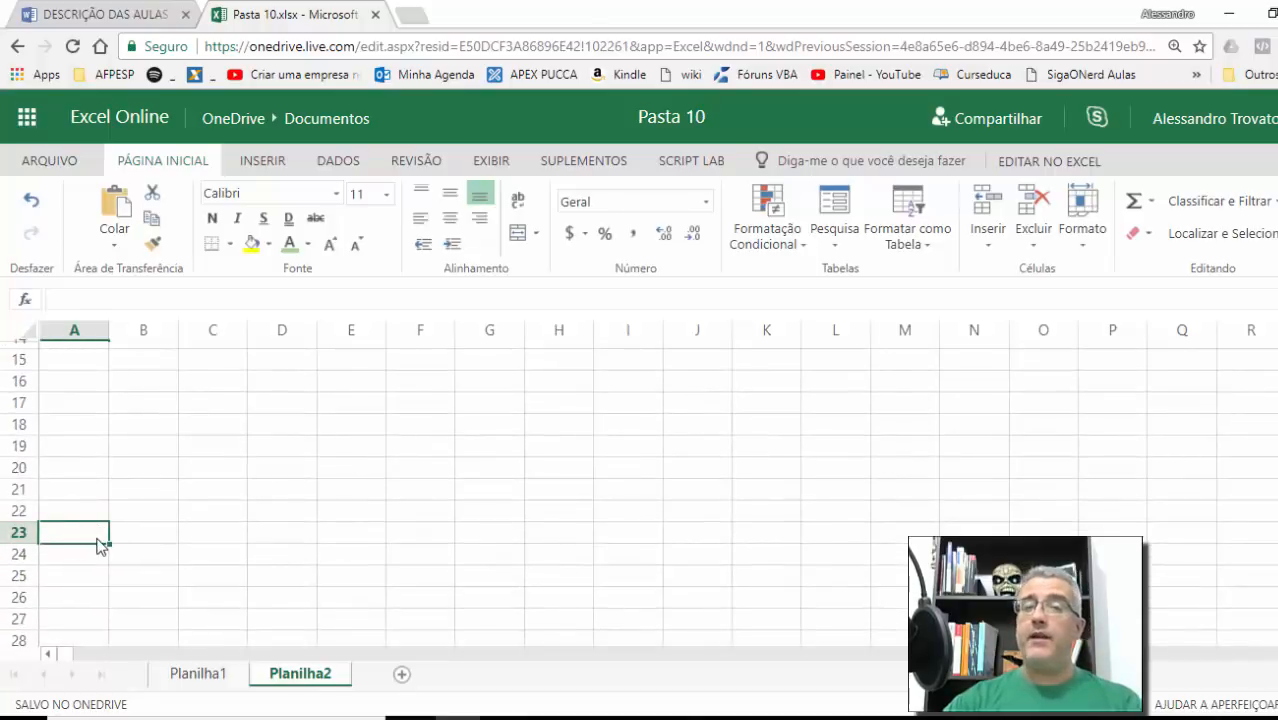
Enter x in K20 and delete it, and from A1 jump to the last used cell, K23, and back.
click(786, 462)
text(x)
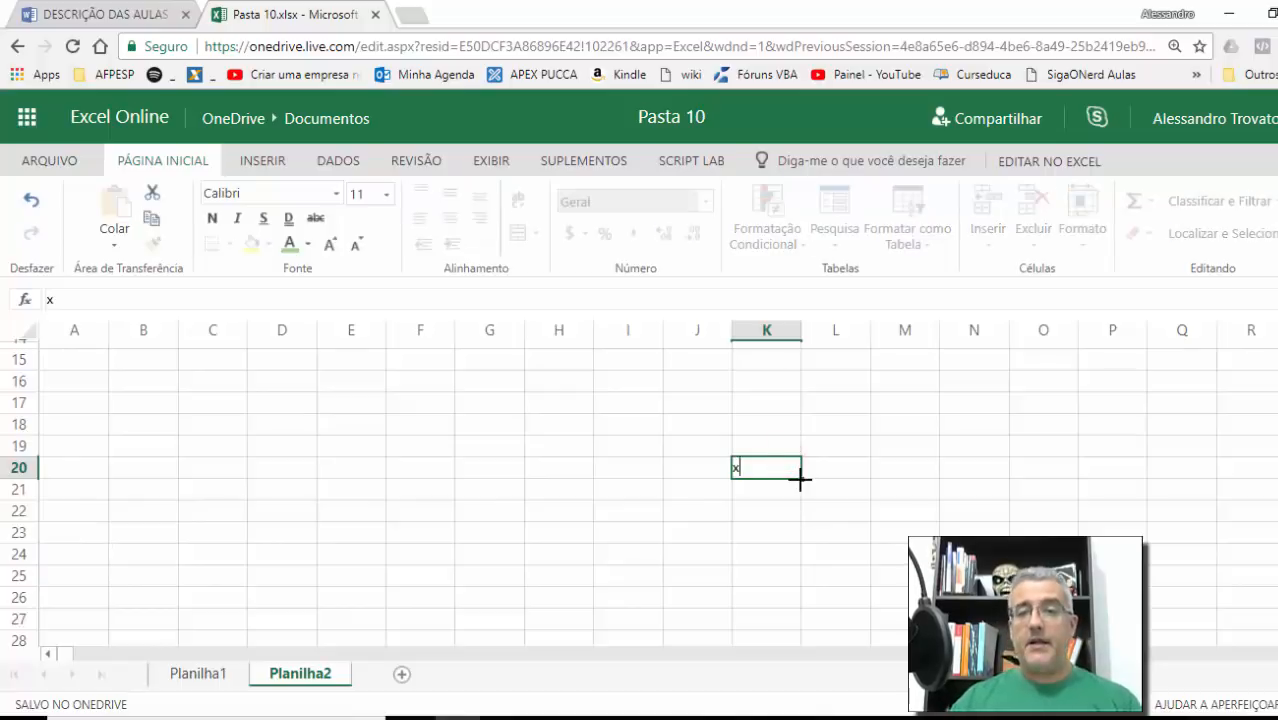
key(Return)
key(Up)
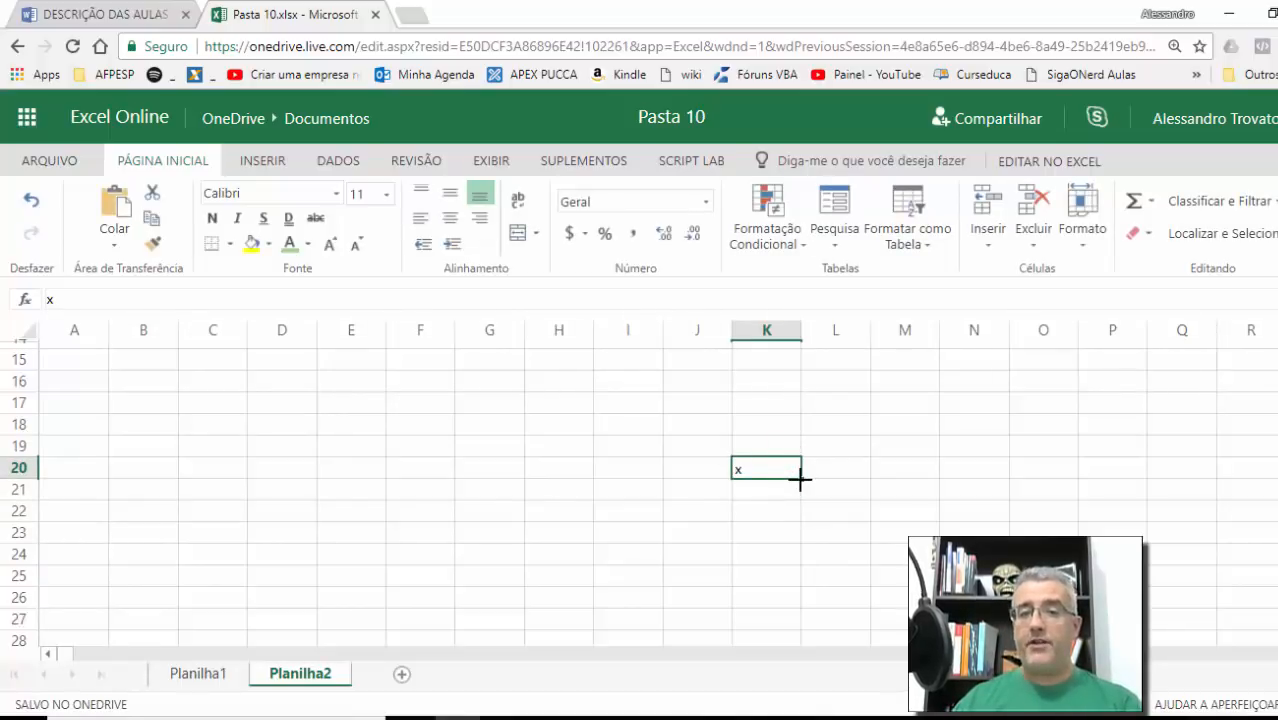
key(Delete)
key(ctrl+Home)
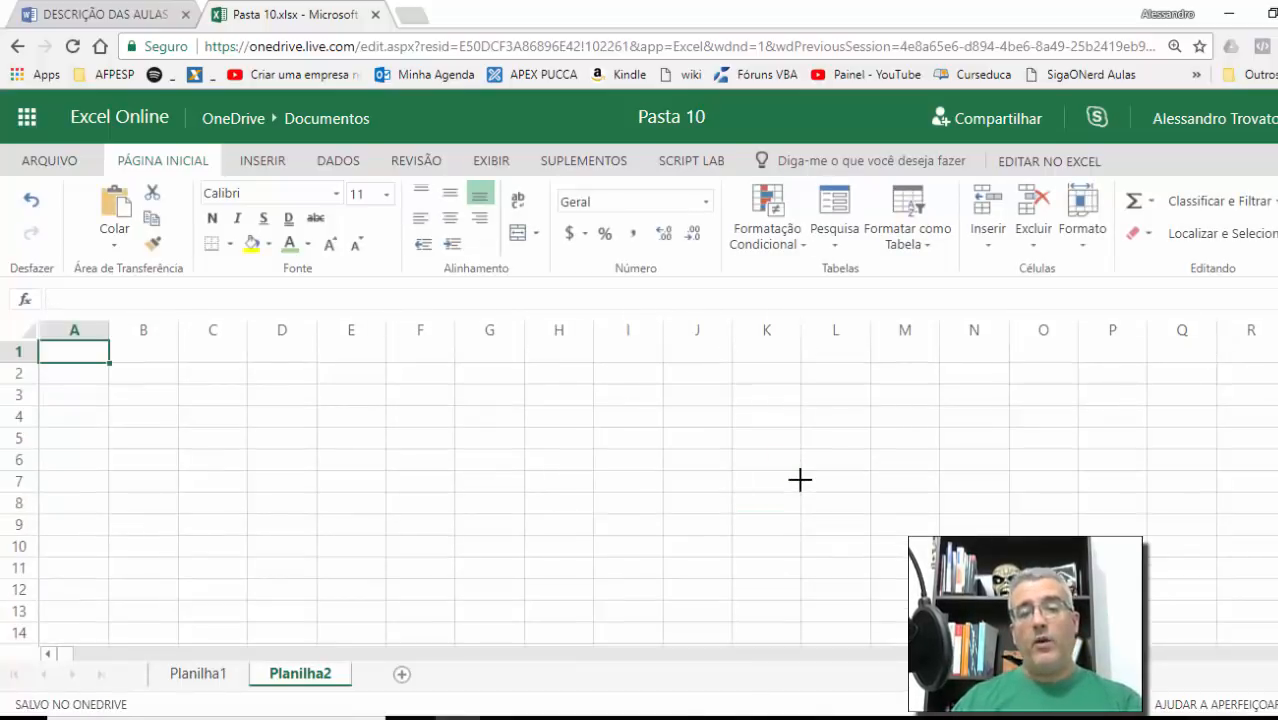
key(ctrl+End)
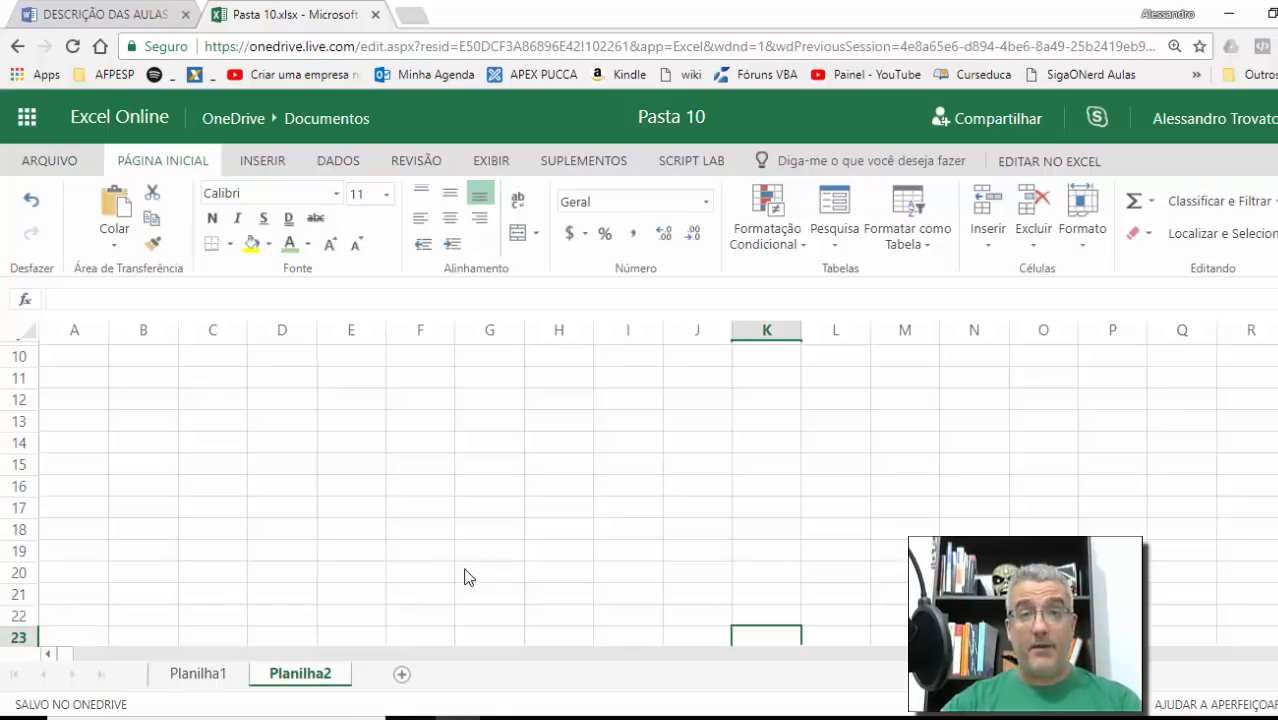
key(ctrl+Home)
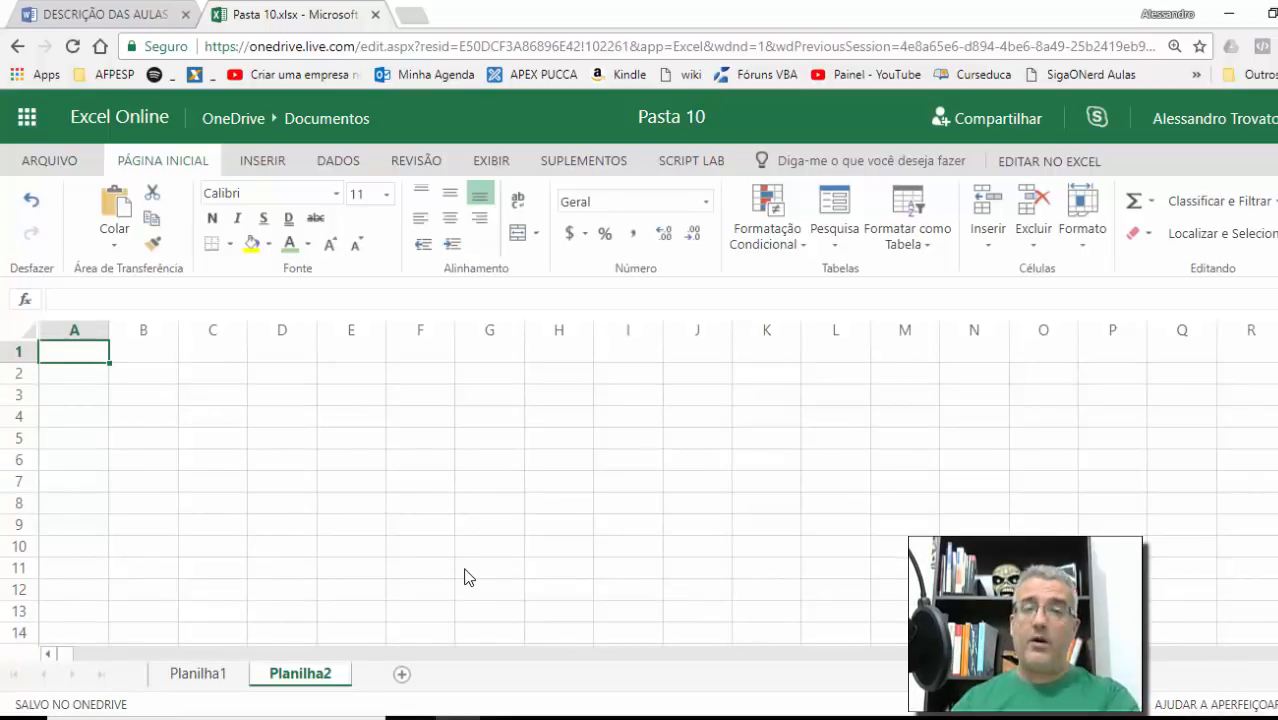
key(alt+Tab)
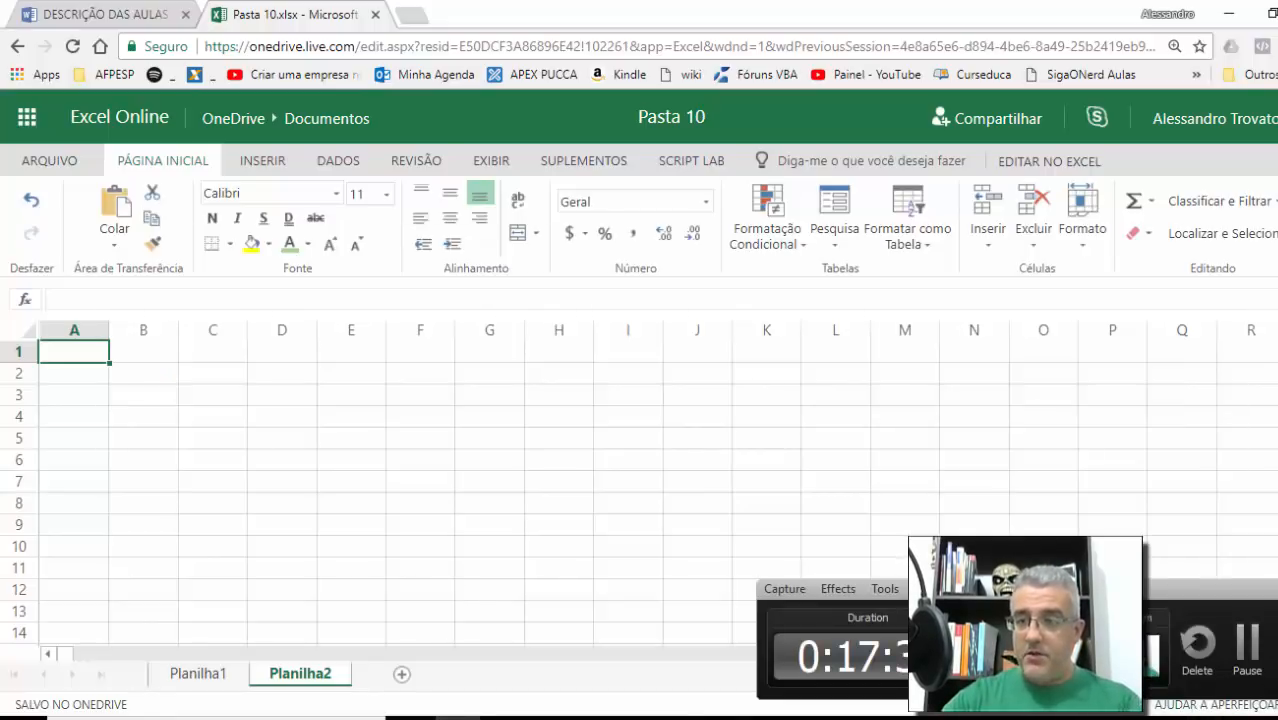
key(alt+Tab)
Switch to the Word Online course outline and review the topic "Modos de inserção de dados em uma célula", selecting its line.
click(95, 14)
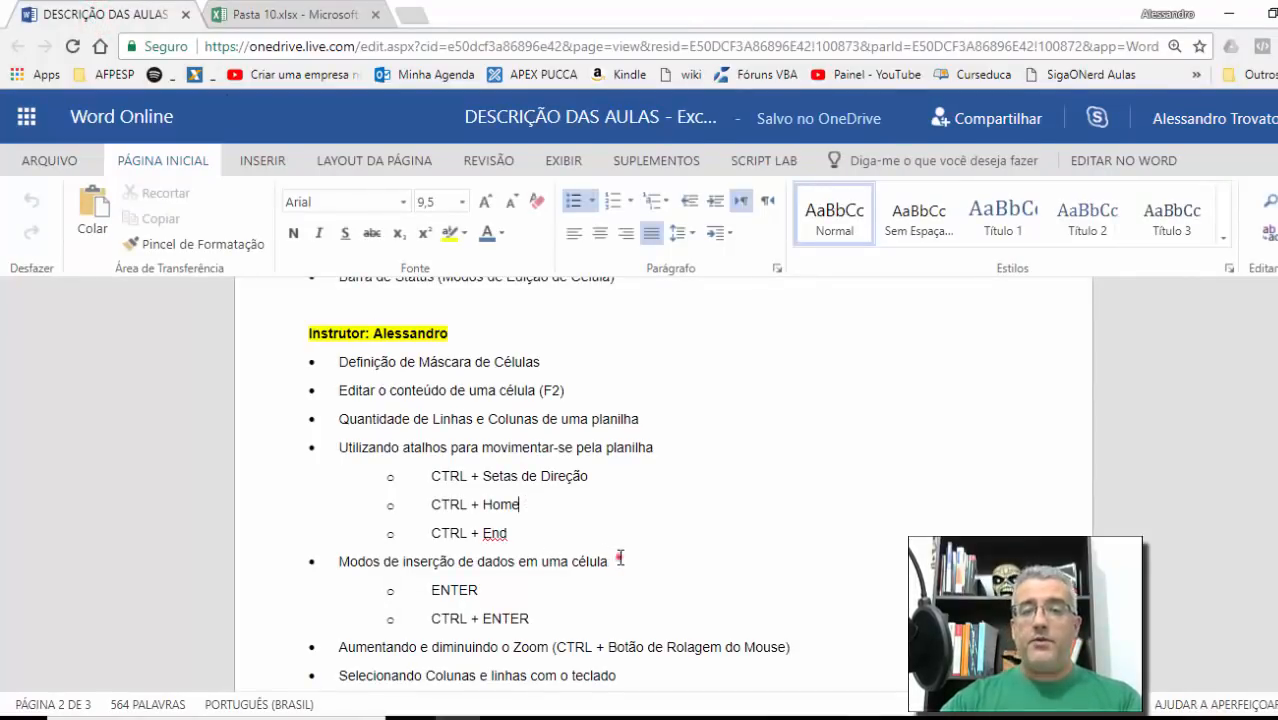
drag(612, 562, 343, 565)
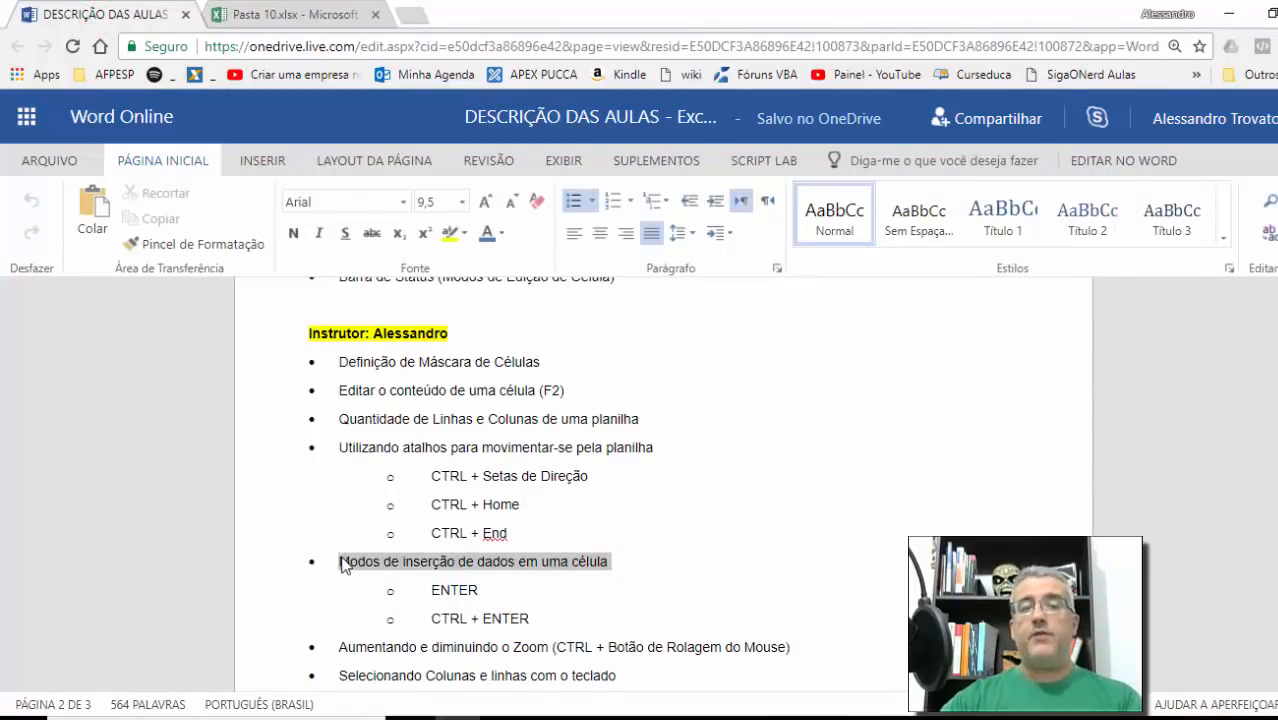
click(551, 579)
scroll(553, 579, down, 1)
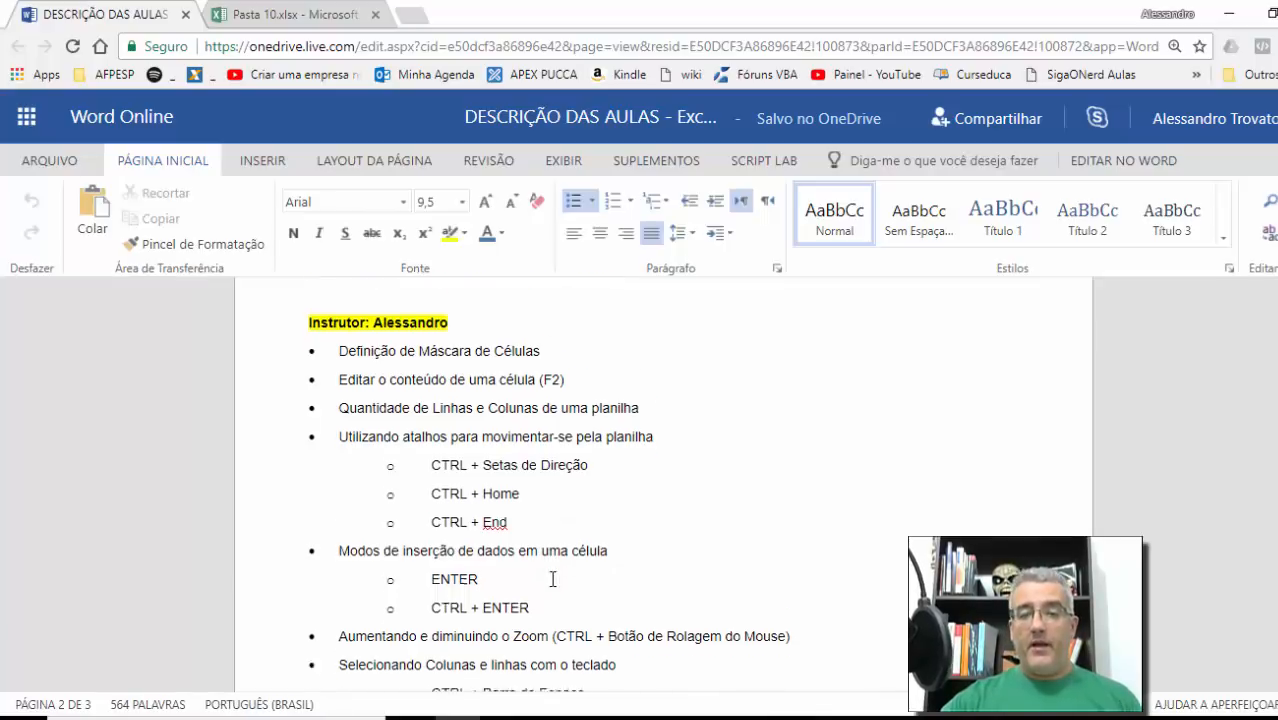
scroll(561, 579, up, 1)
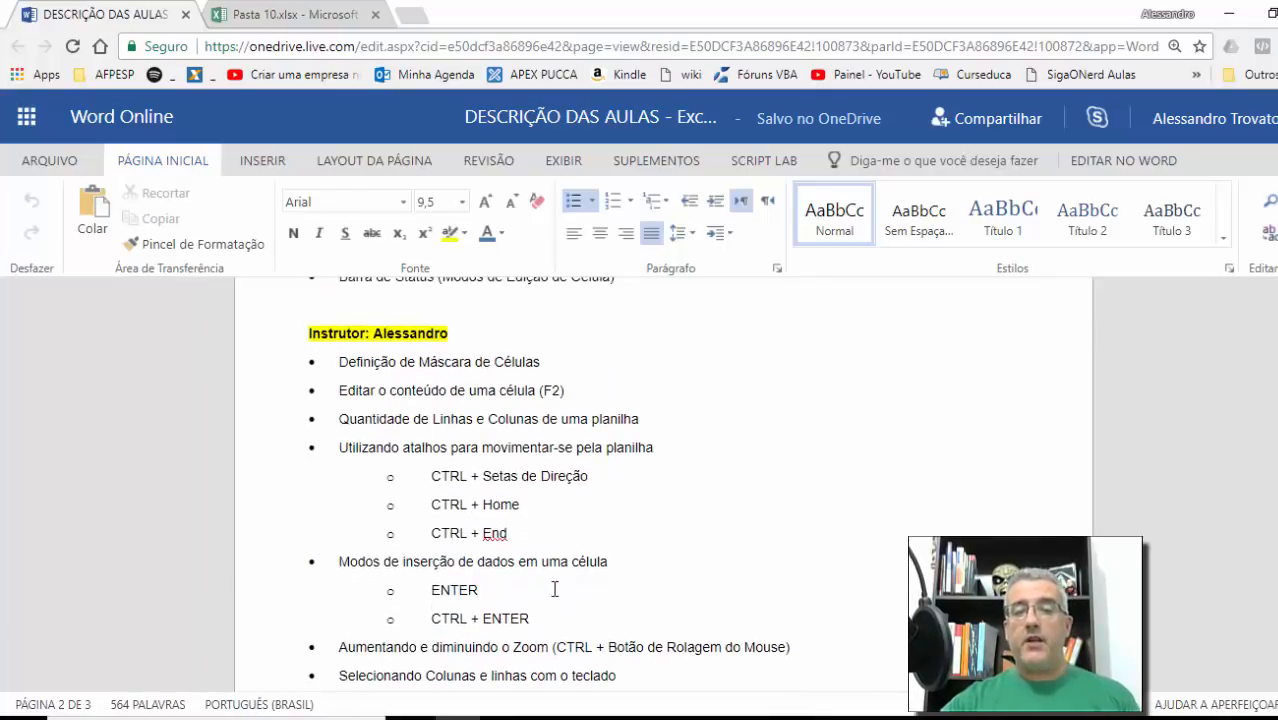
Return to the Excel Online workbook and enter the instructor's first name in A1.
click(282, 15)
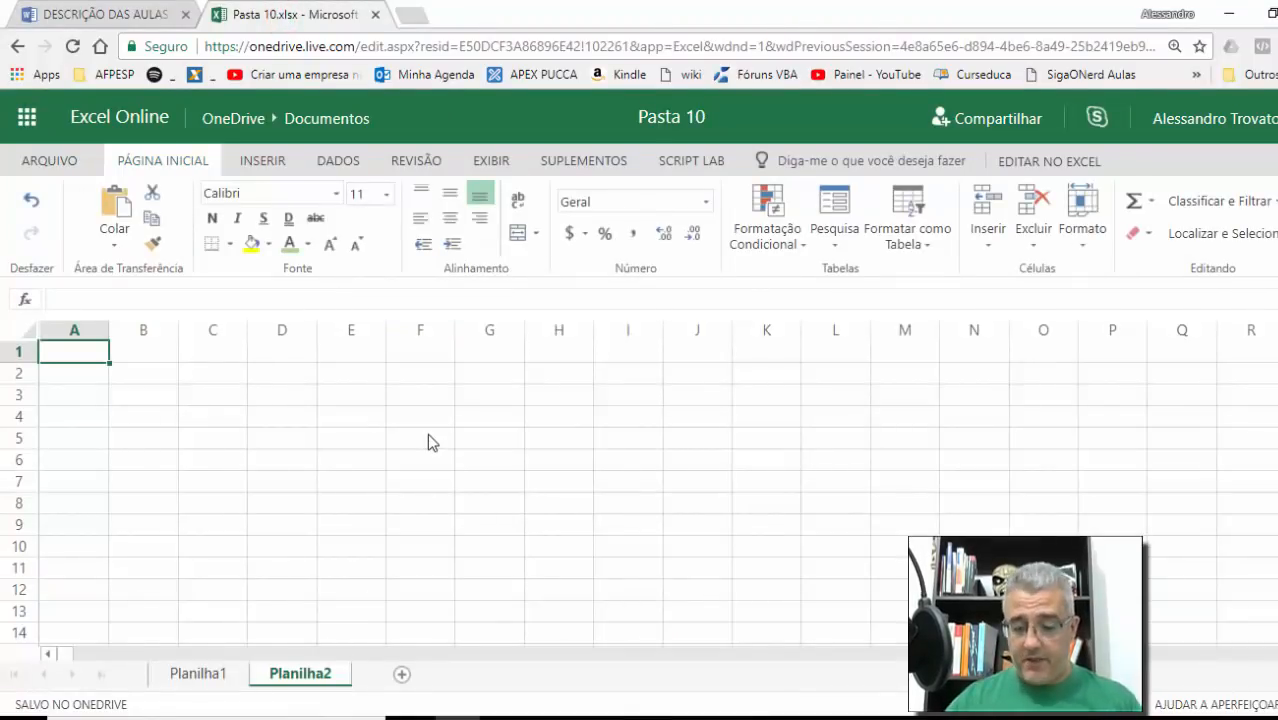
text(Alessandro)
key(Return)
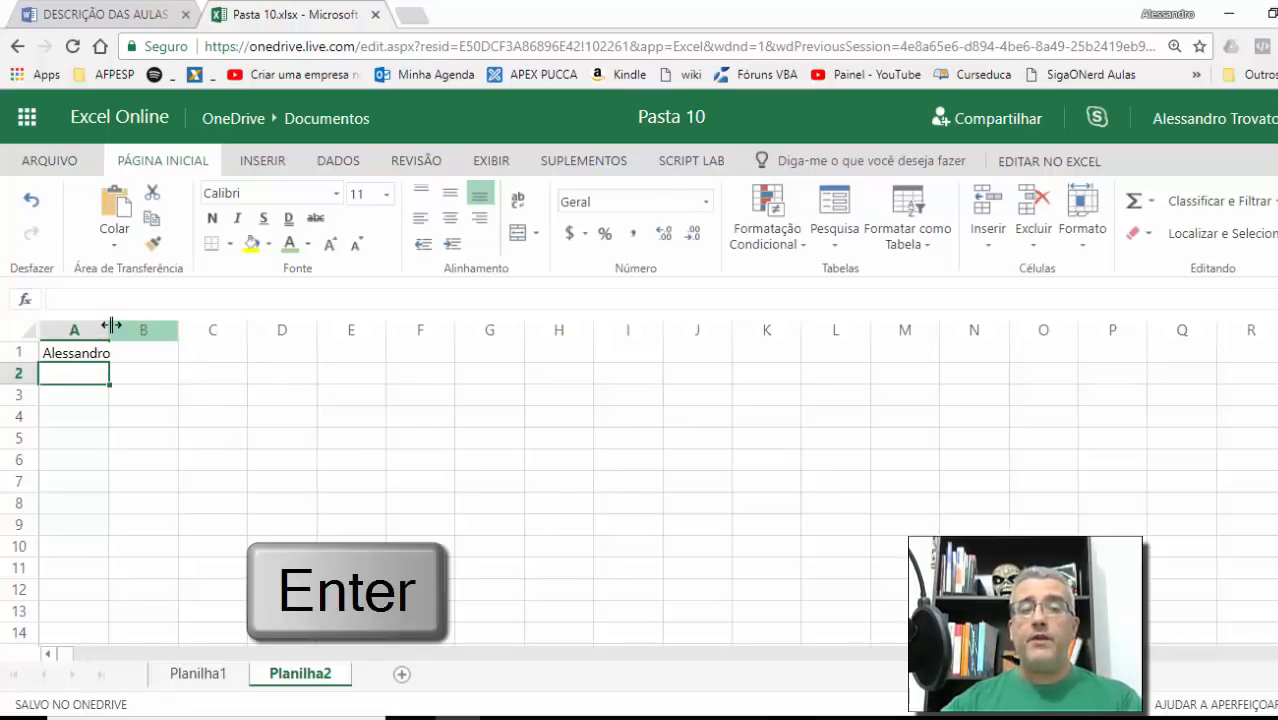
Widen column A to fit its text and fill the whole range A3:K10 with x in a single entry.
drag(109, 330, 161, 330)
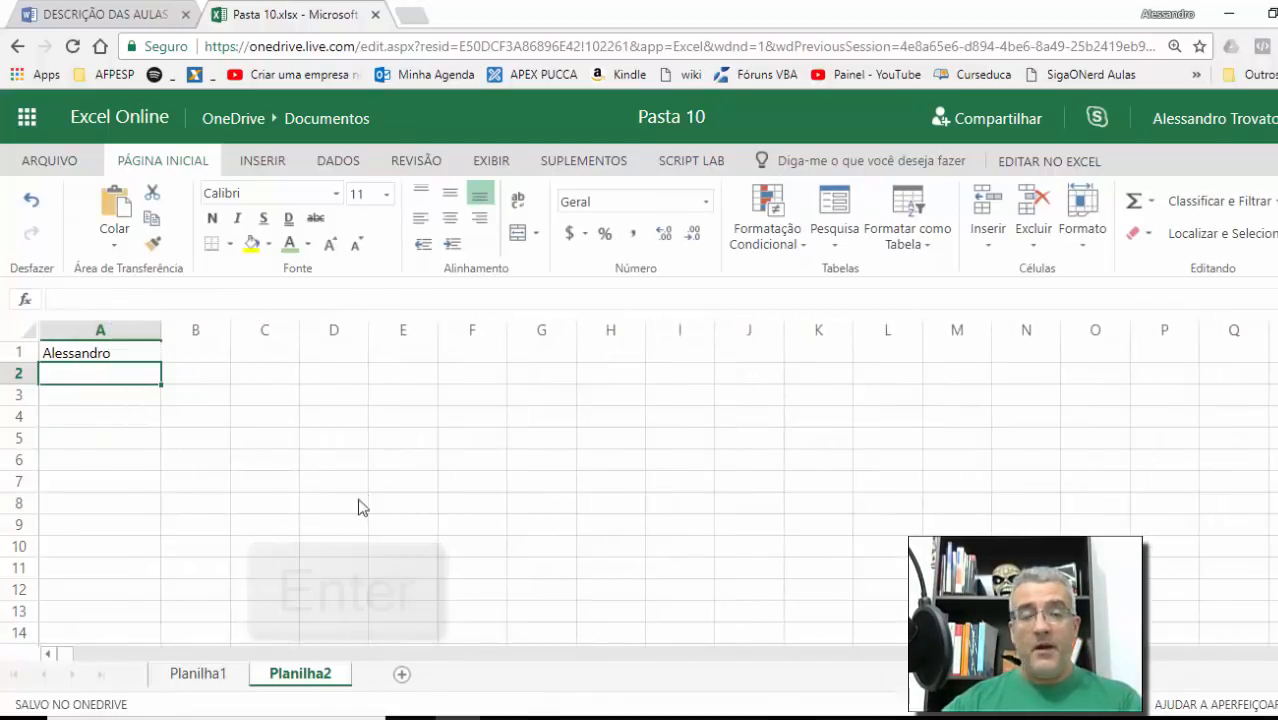
mouse_move(104, 392)
mouse_down()
mouse_move(314, 533)
mouse_move(602, 553)
mouse_move(837, 546)
mouse_up()
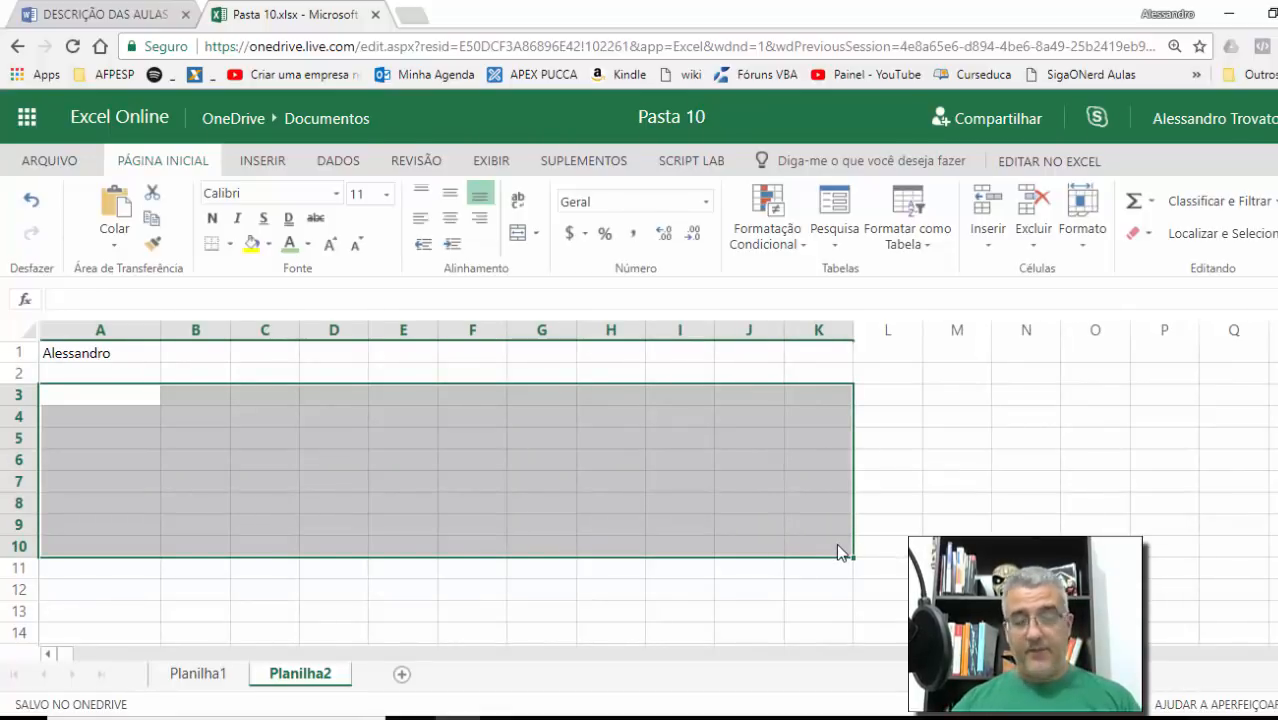
text(x)
key(ctrl+Return)
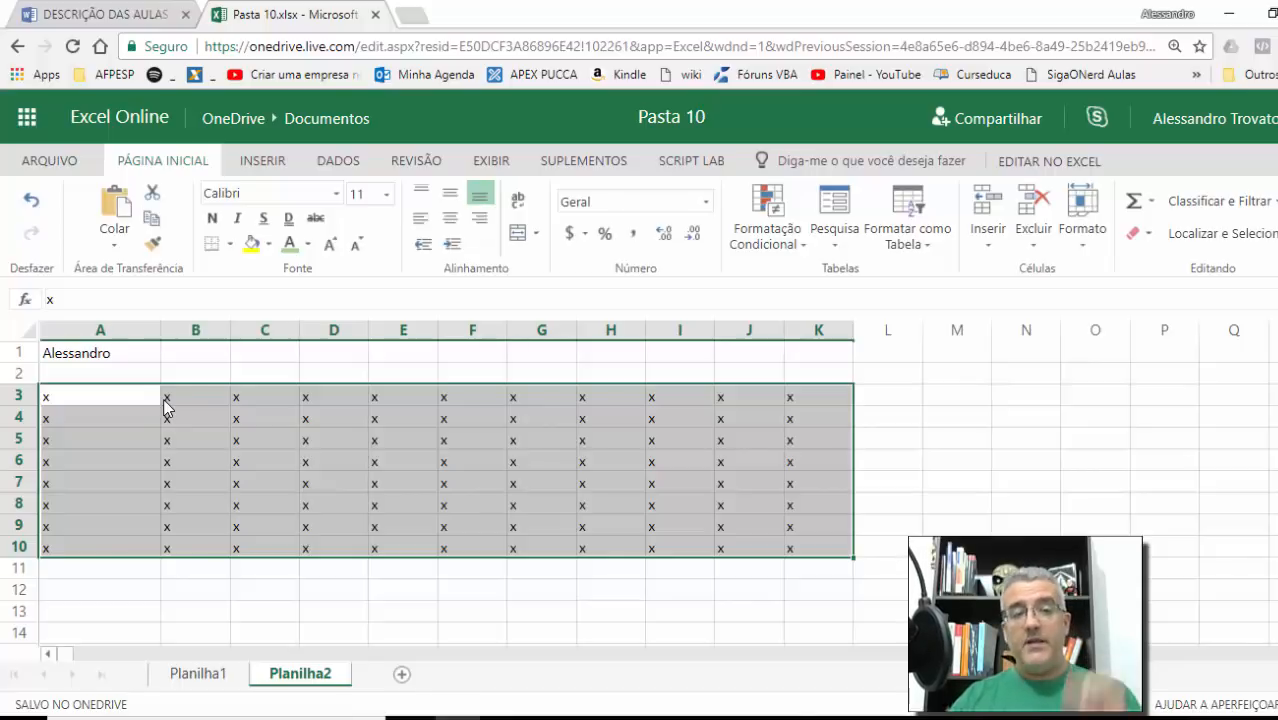
Move the active cell down column by column through the selected range A3:K10 as far as E4, and release the selection at D4.
key(Return)
key(Return)
key(Return)
key(Return)
key(Return)
key(Return)
key(Return)
key(Return)
key(Return)
key(Return)
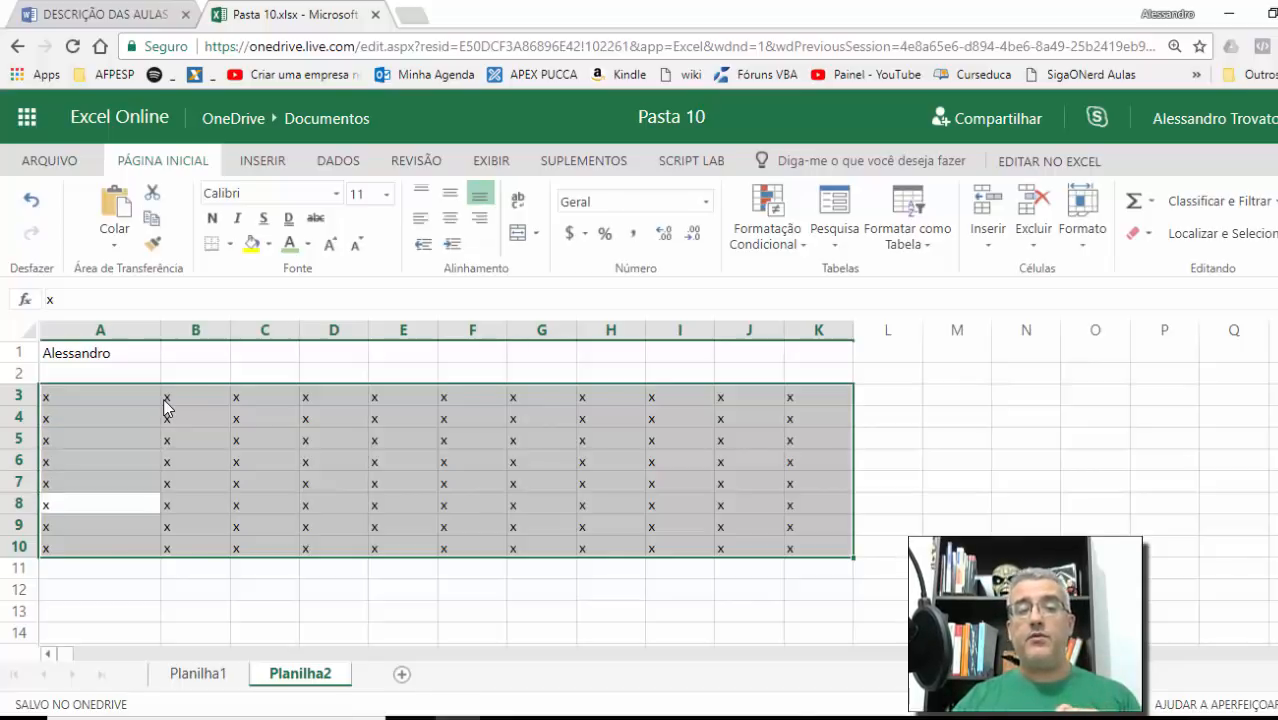
key(Return)
key(Return)
key(Return)
key(Return)
key(Return)
key(Return)
key(Return)
key(Return)
key(Return)
key(Return)
key(Return)
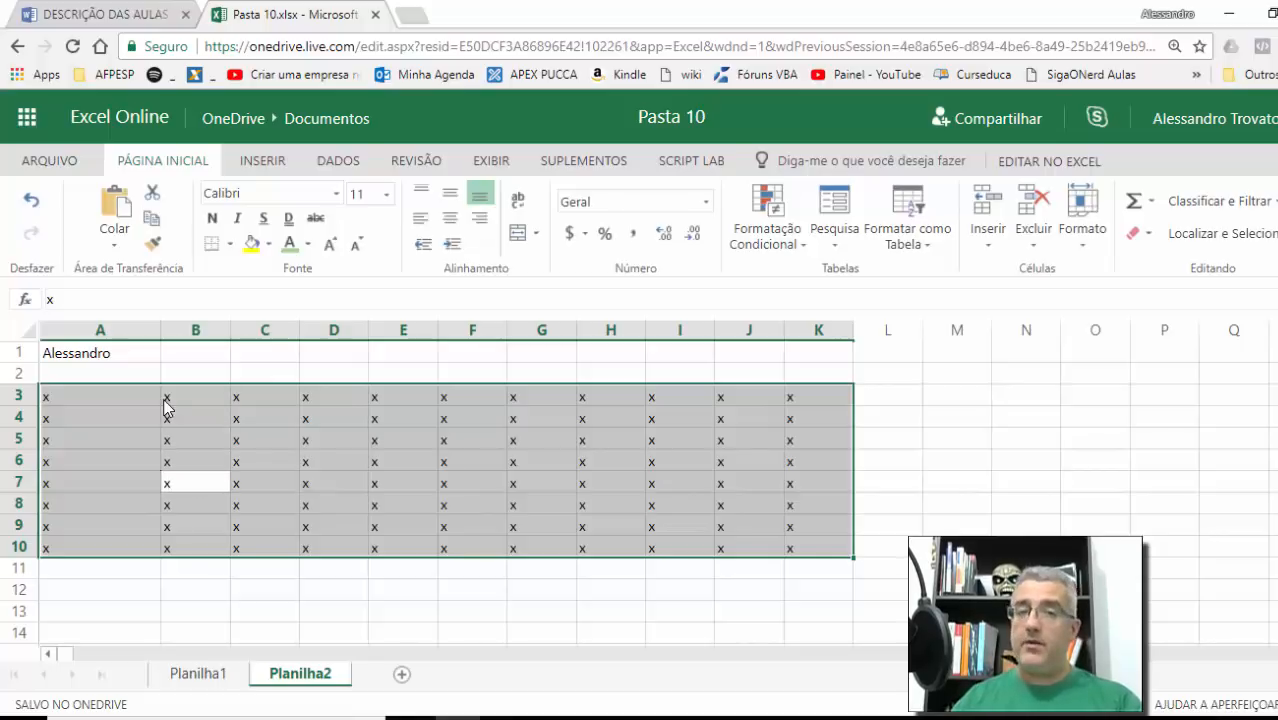
key(Return)
key(Return)
key(Return)
key(Return)
key(Return)
key(Return)
key(Return)
key(Return)
key(Return)
key(Return)
key(Return)
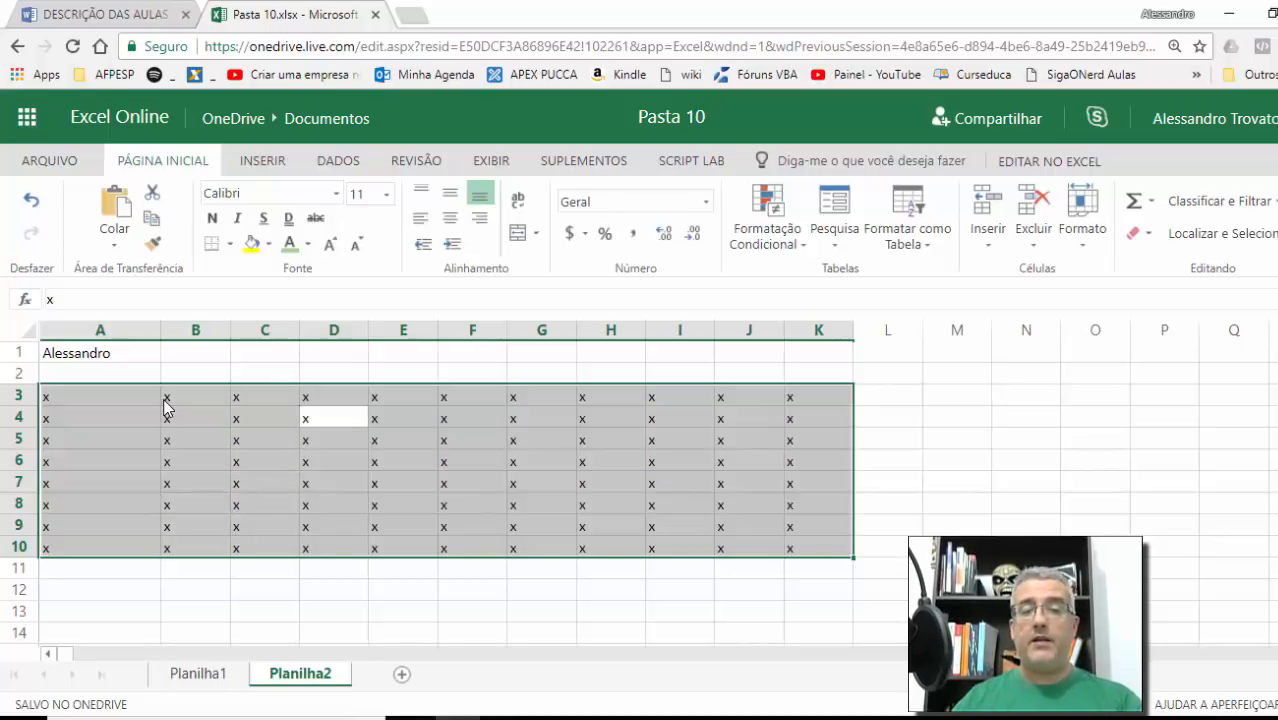
key(Return)
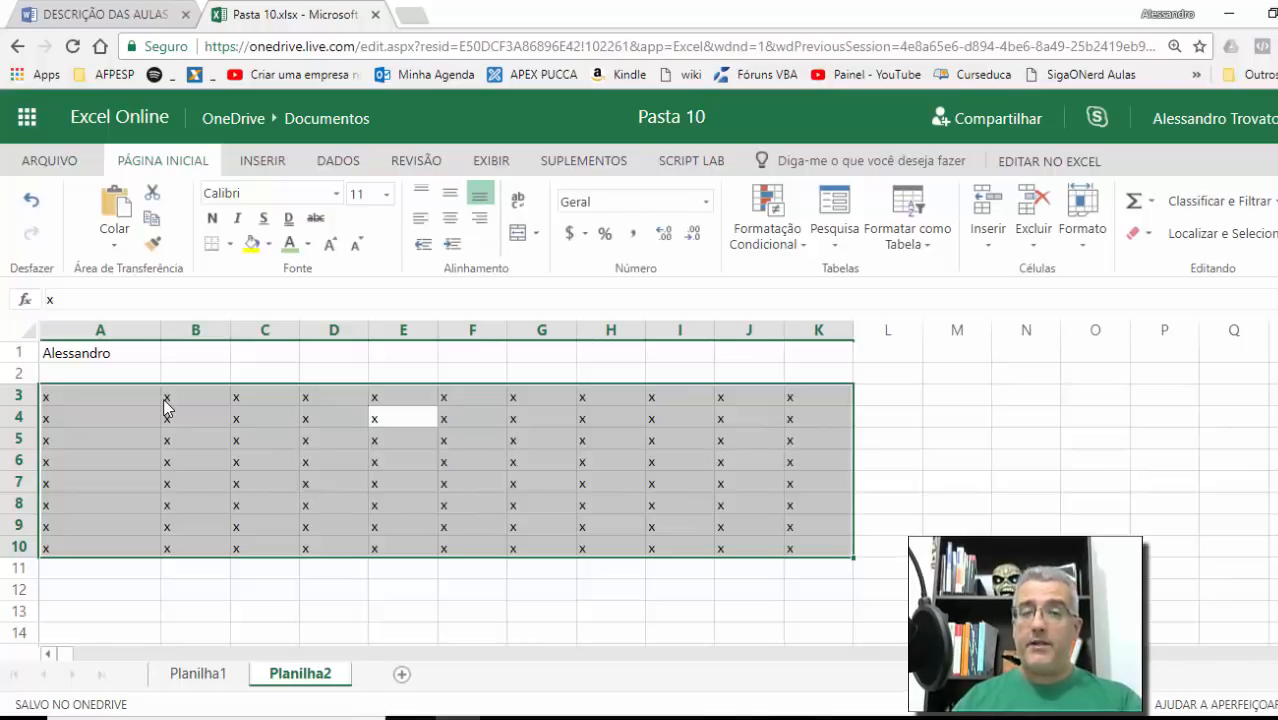
key(Left)
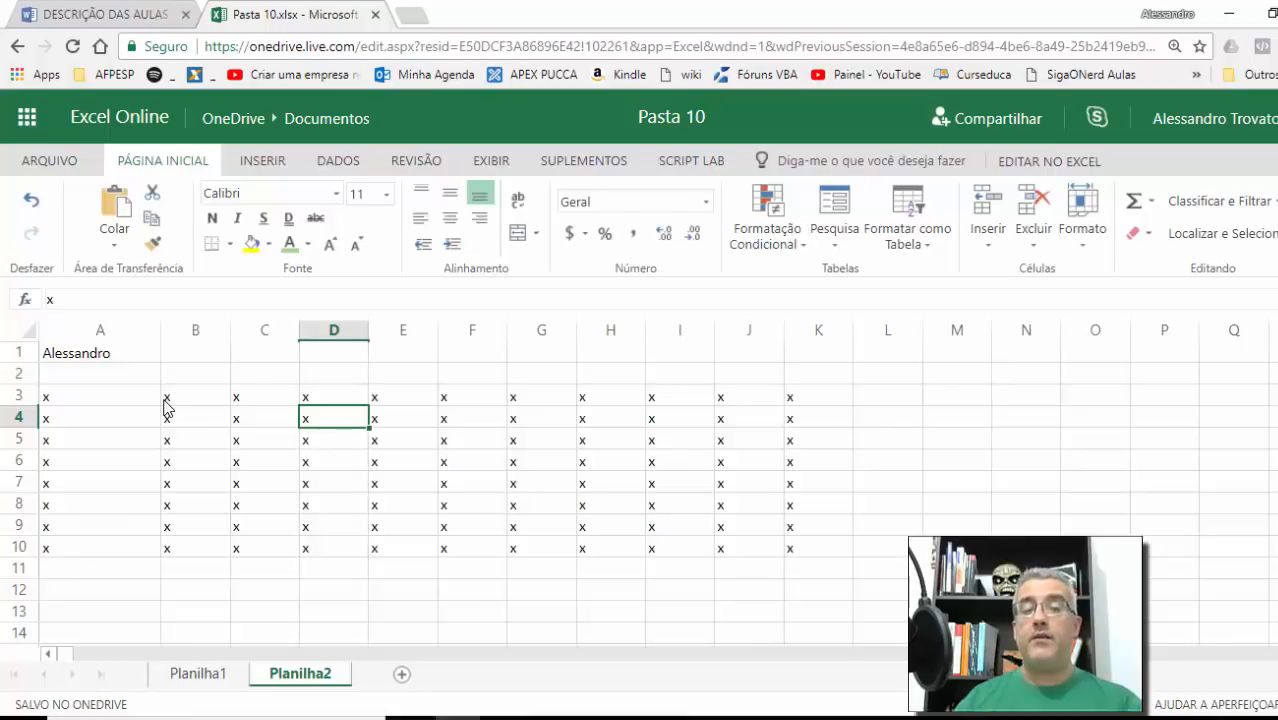
Check the outline's zoom topic in Word Online, and enlarge the Excel Online workbook's page zoom to 200%.
key(ctrl+Tab)
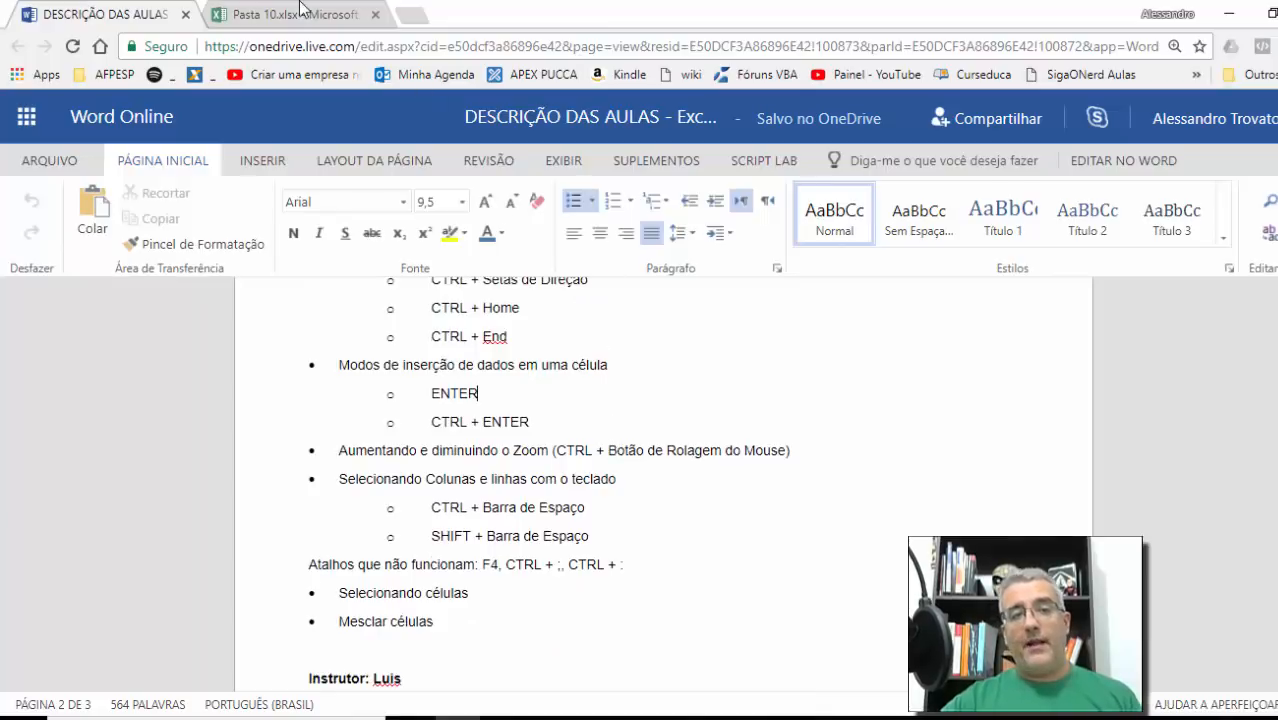
key(ctrl+Tab)
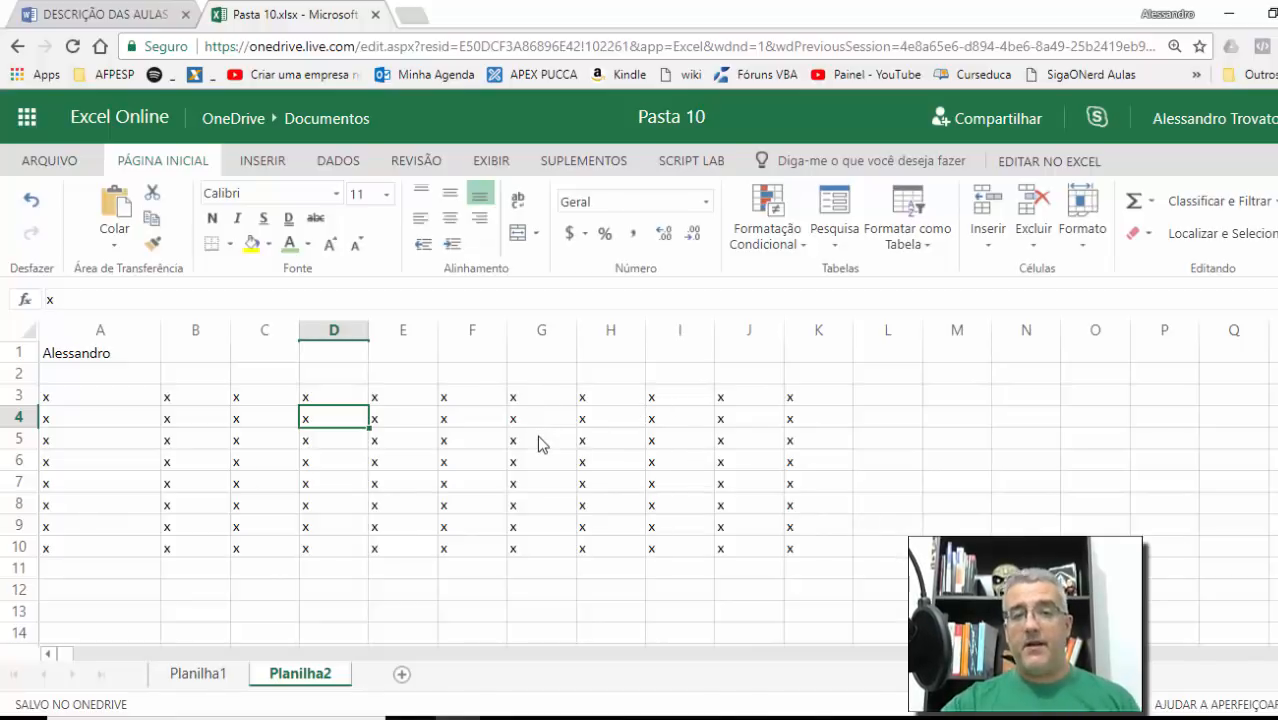
key(ctrl+plus)
key(ctrl+plus)
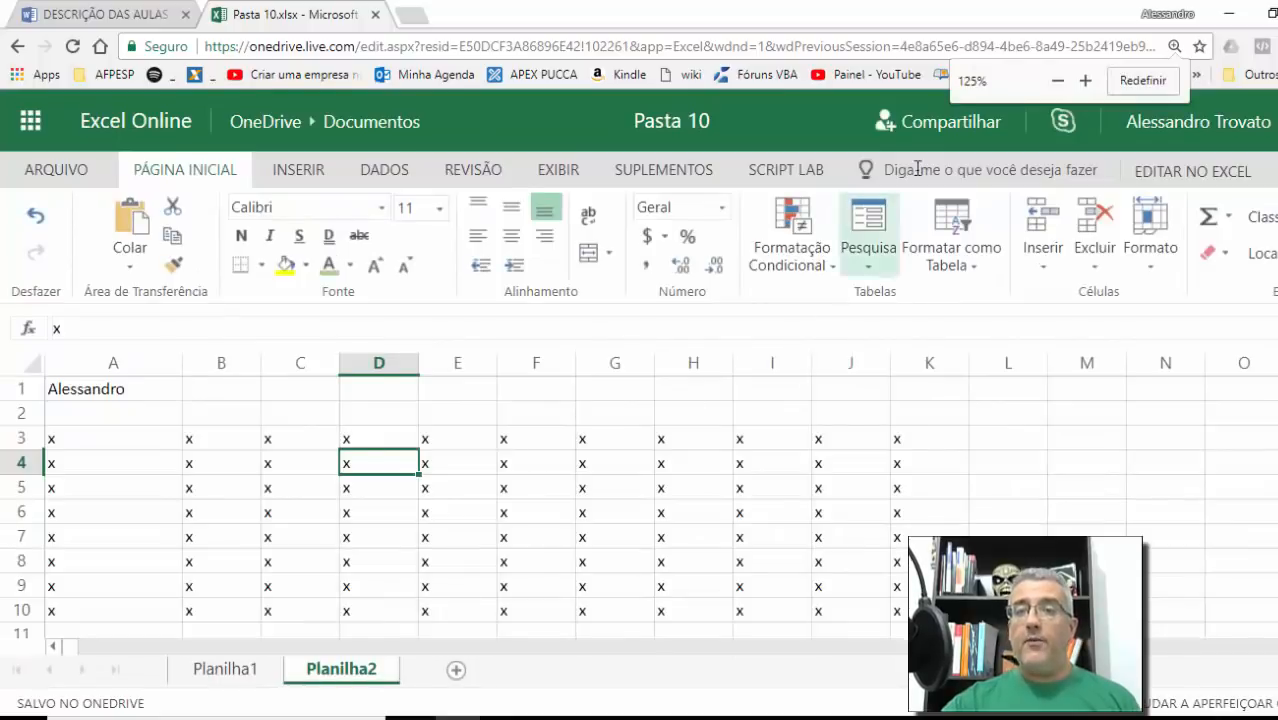
key(ctrl+plus)
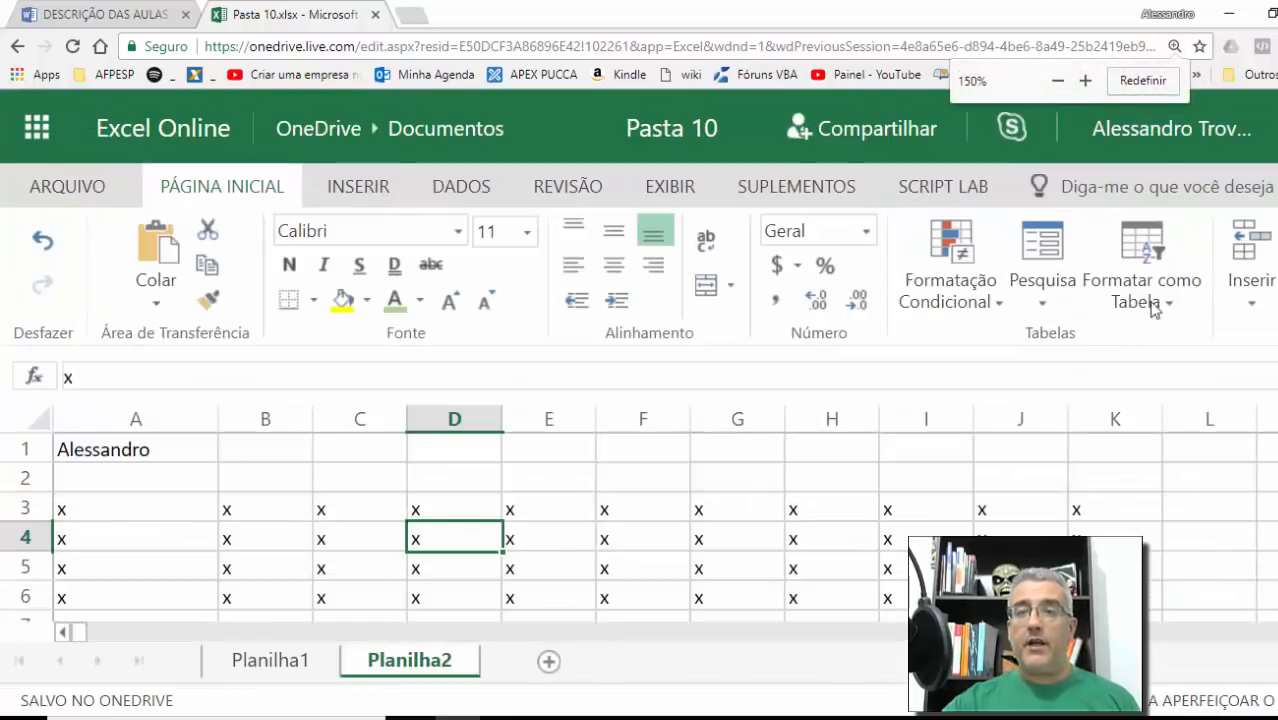
key(ctrl+plus)
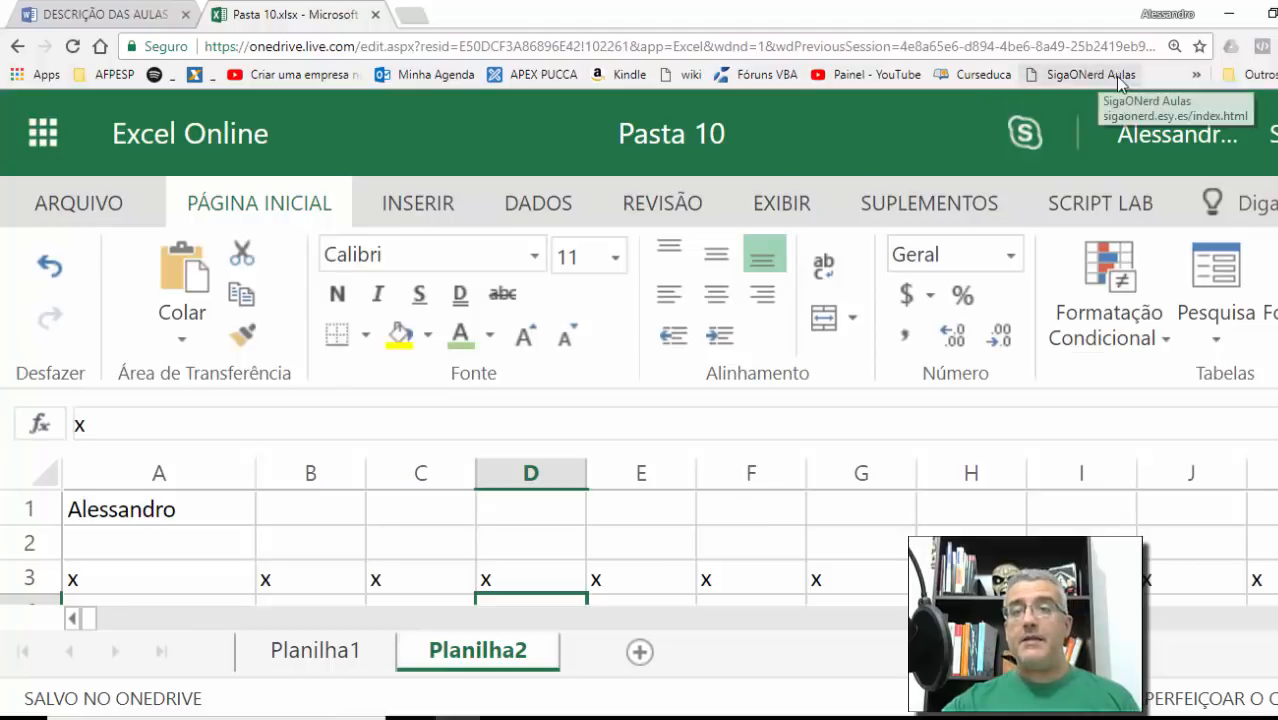
key(ctrl+plus)
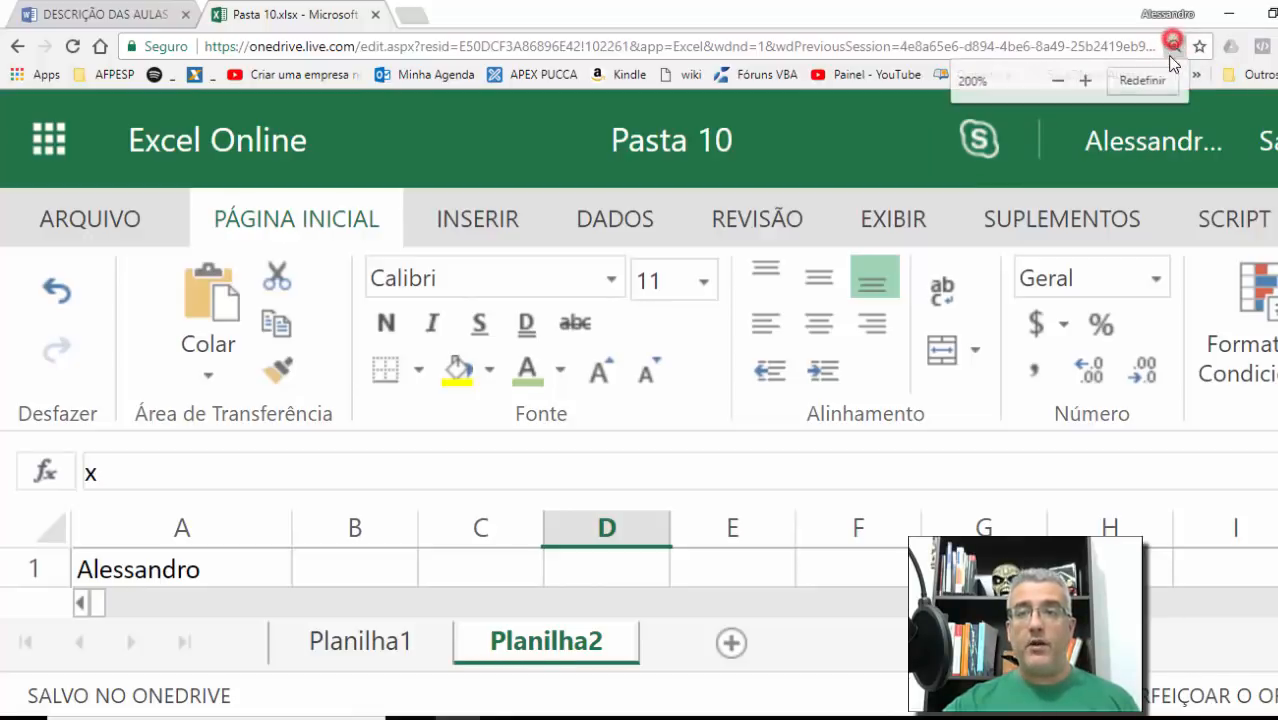
Reset the page zoom to 100% and look over the workbook's display options, returning to the sheet at H11.
click(1143, 81)
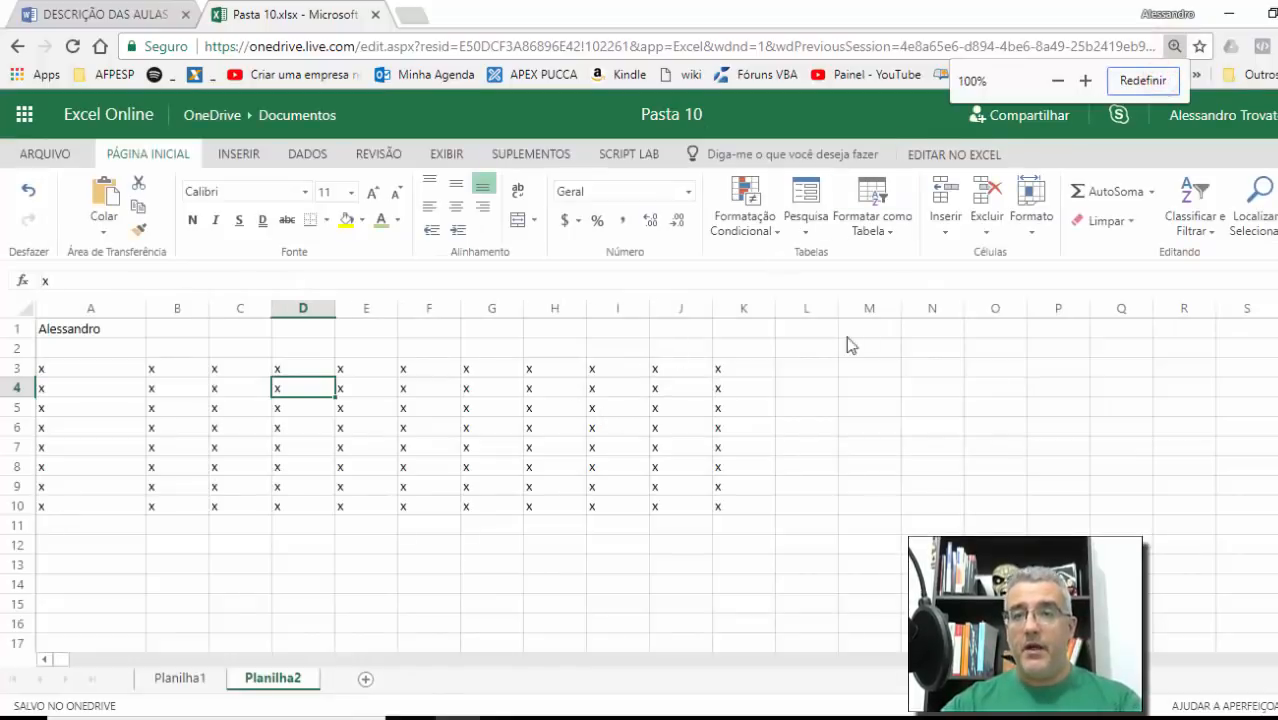
click(1062, 23)
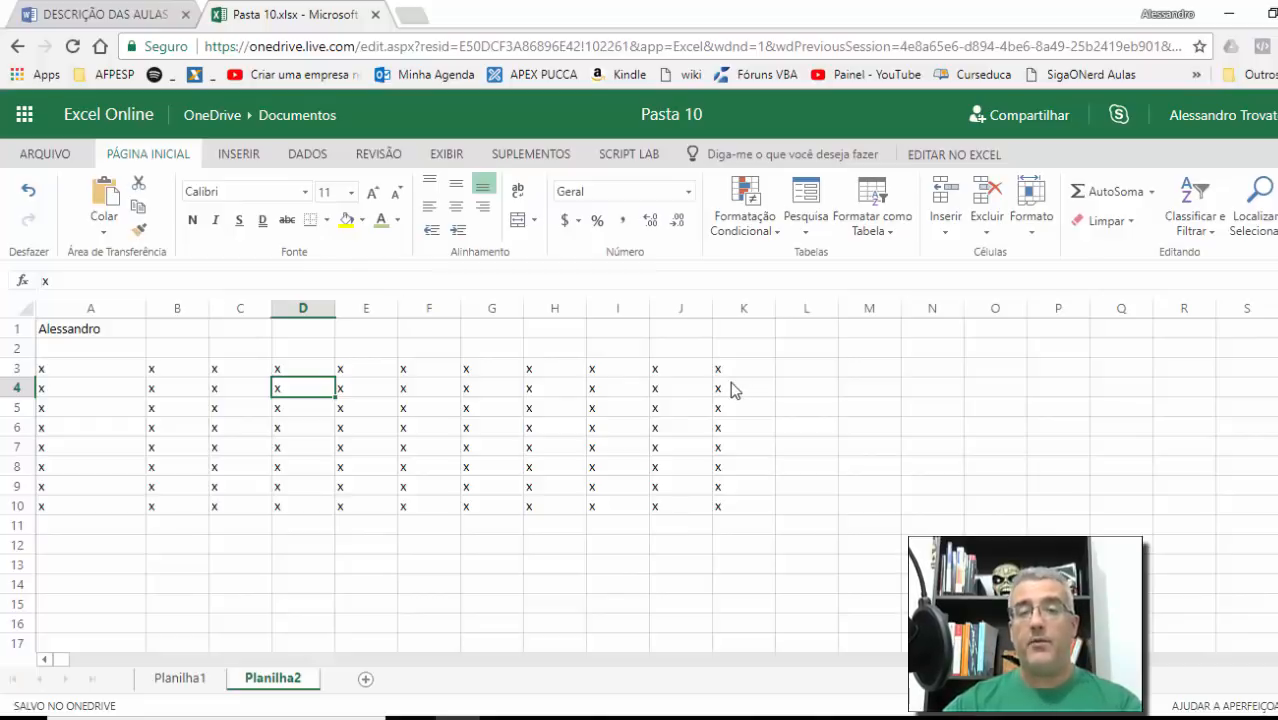
click(440, 155)
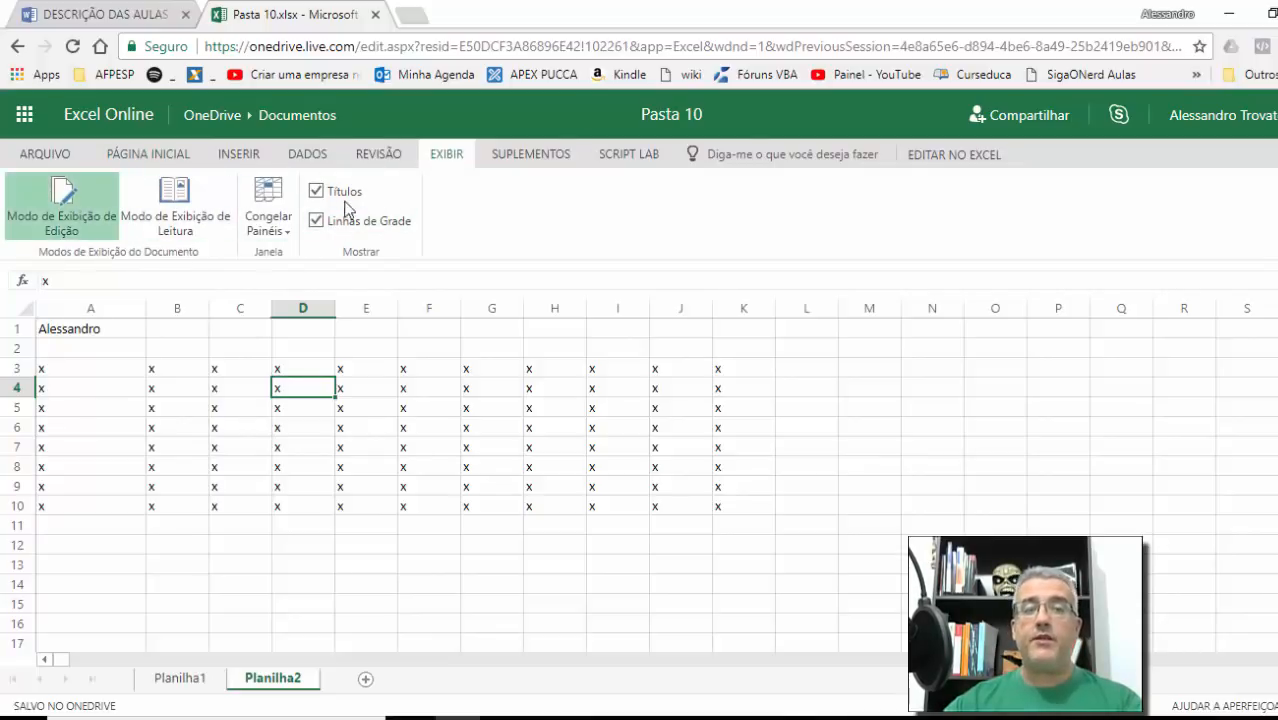
click(565, 524)
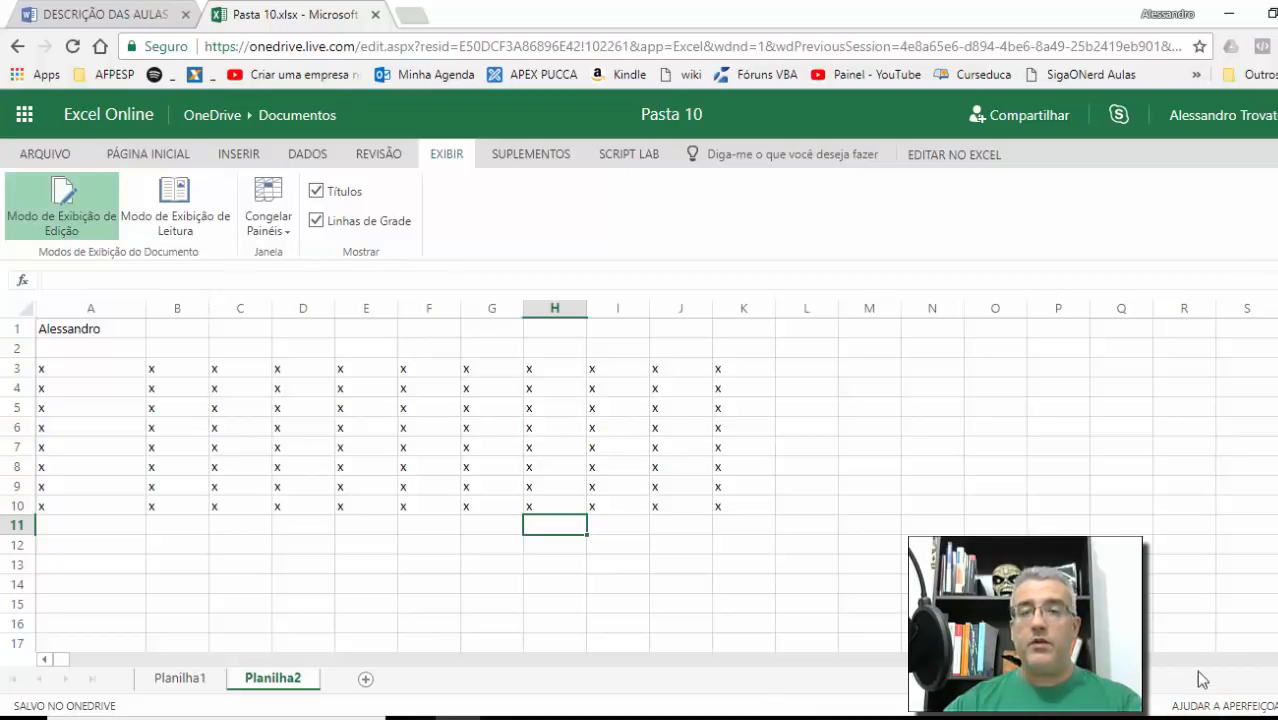
Review the topic "Selecionando Colunas e linhas com o teclado" in the Word Online outline and return to the Excel Online workbook.
click(50, 12)
scroll(740, 511, down, 1)
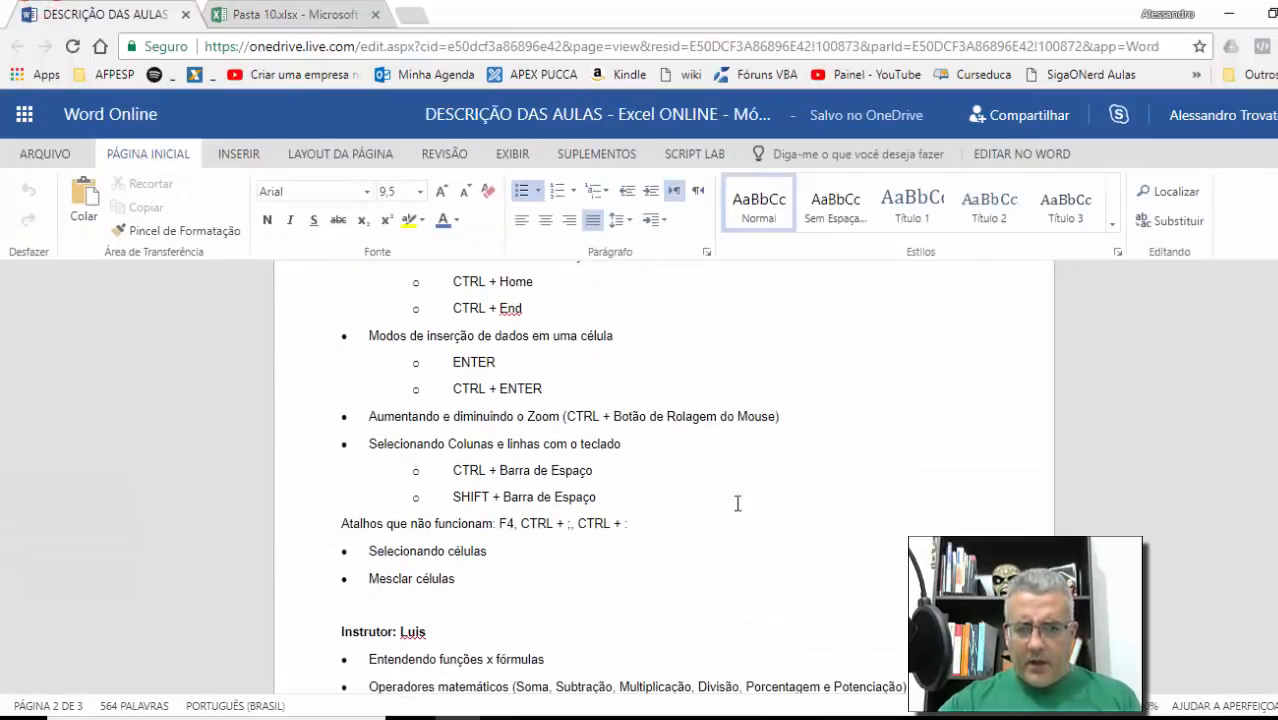
drag(369, 441, 602, 495)
click(287, 12)
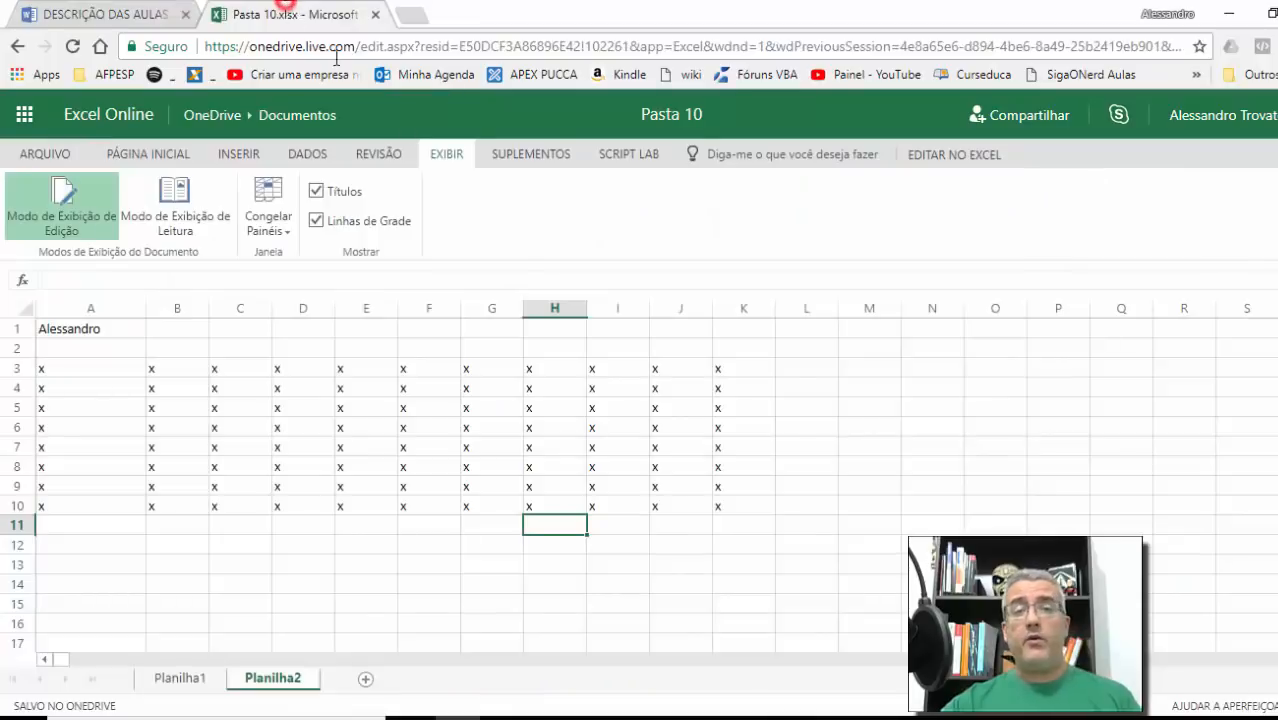
Select the whole of column A starting from cell A1.
click(430, 367)
click(102, 337)
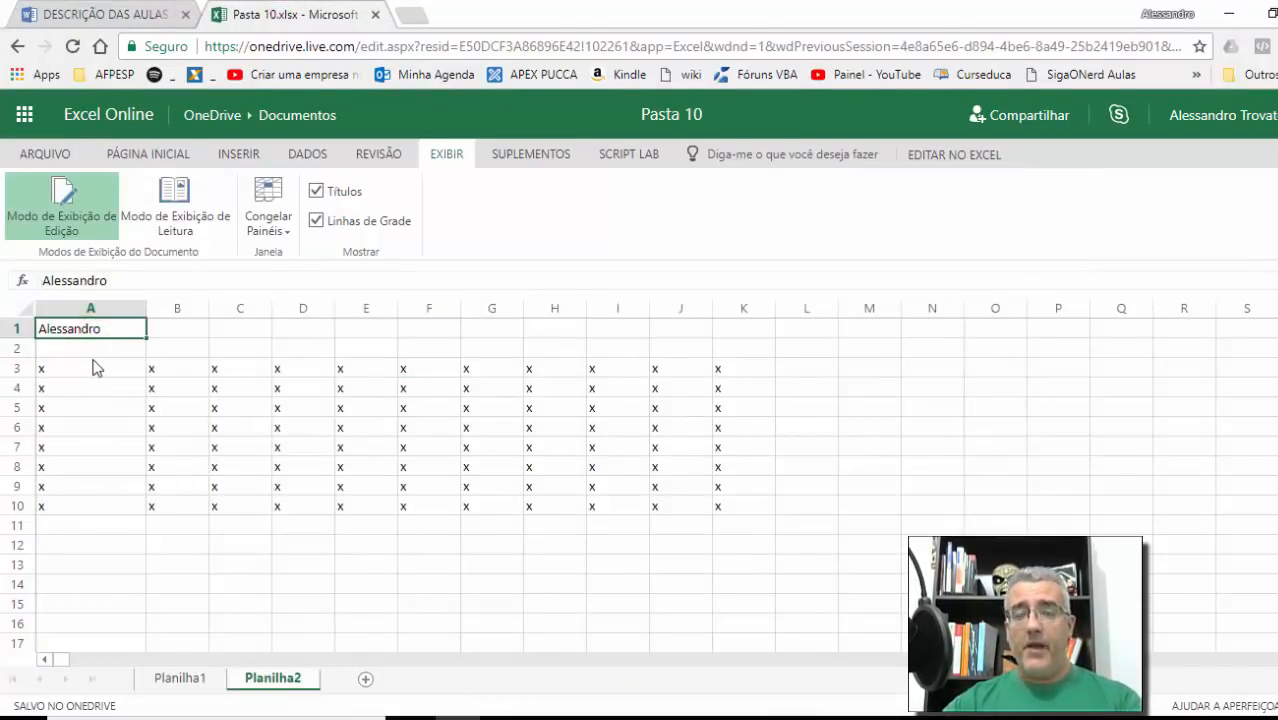
key(ctrl+space)
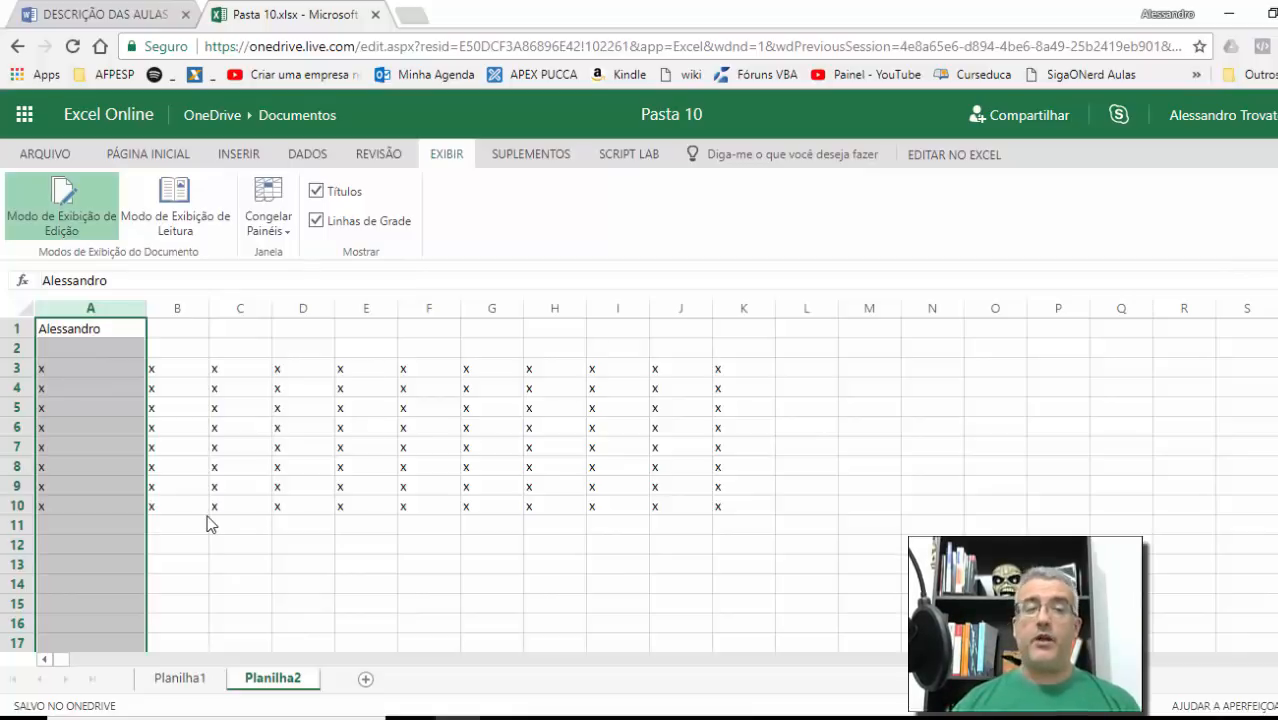
Try the delete and insert shortcuts on the selected column A, and bring the page zoom back to 100%.
key(ctrl+minus)
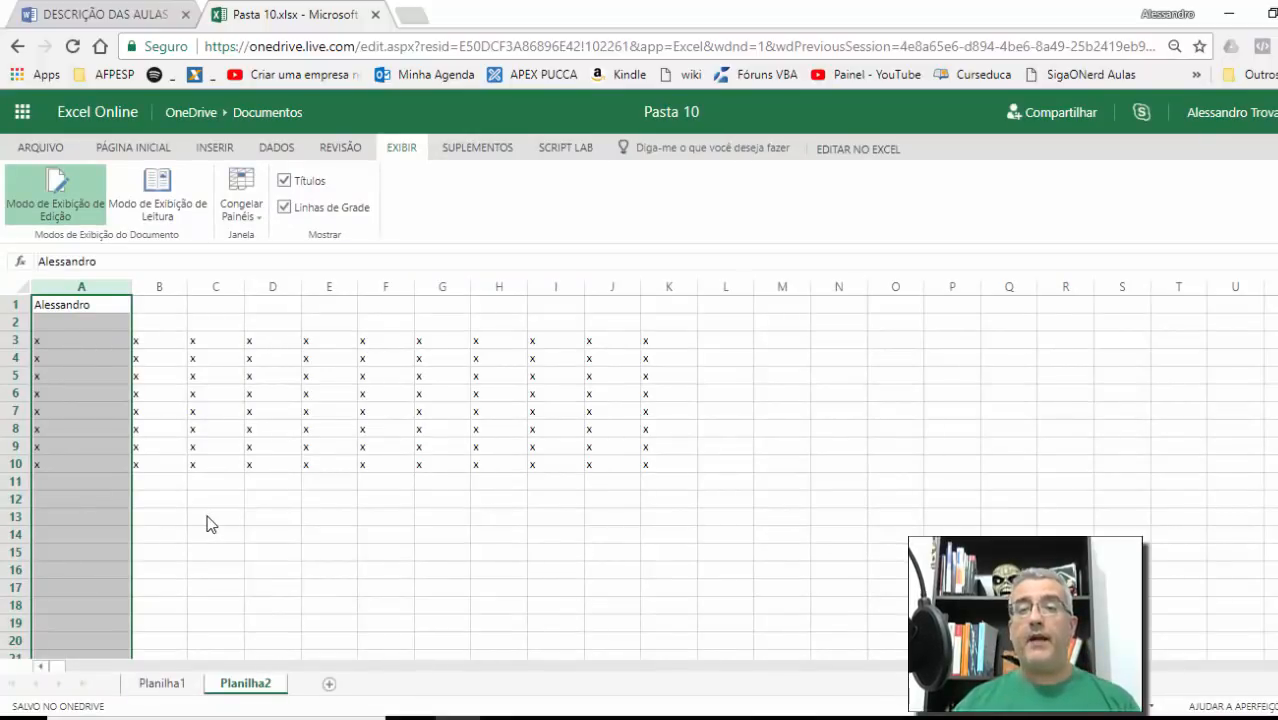
key(ctrl+plus)
key(ctrl+minus)
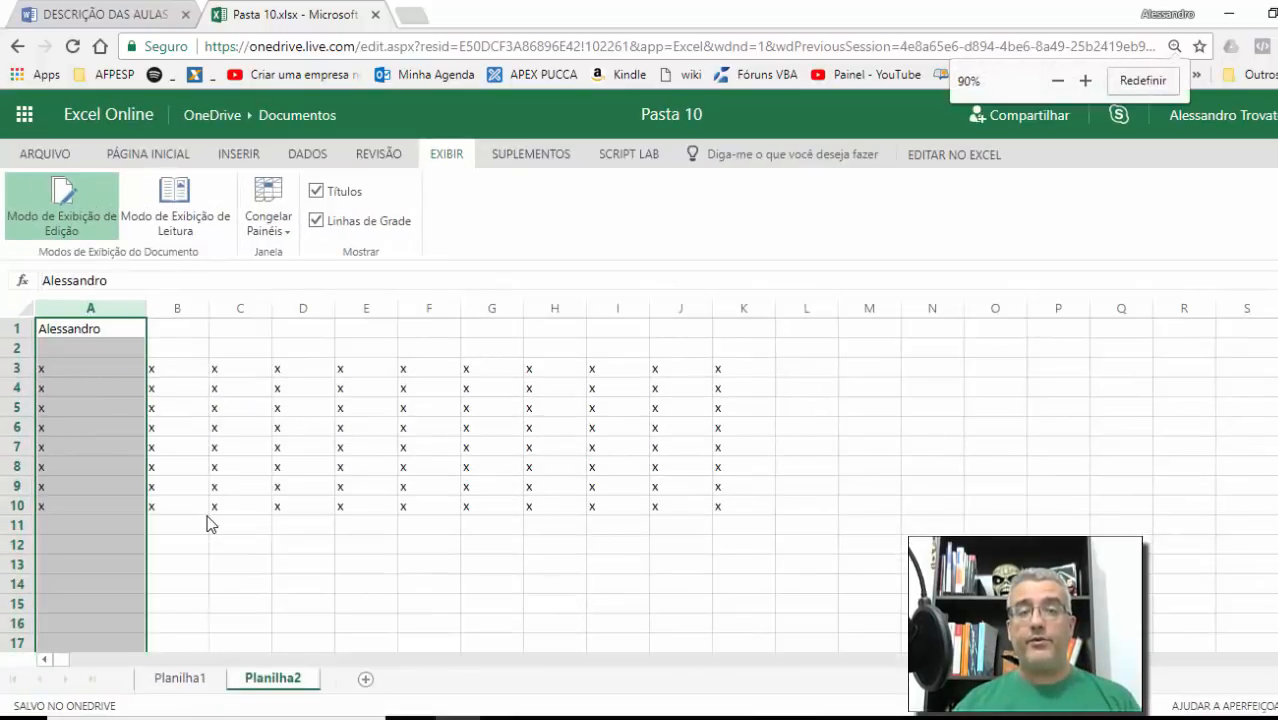
key(ctrl+plus)
key(ctrl+plus)
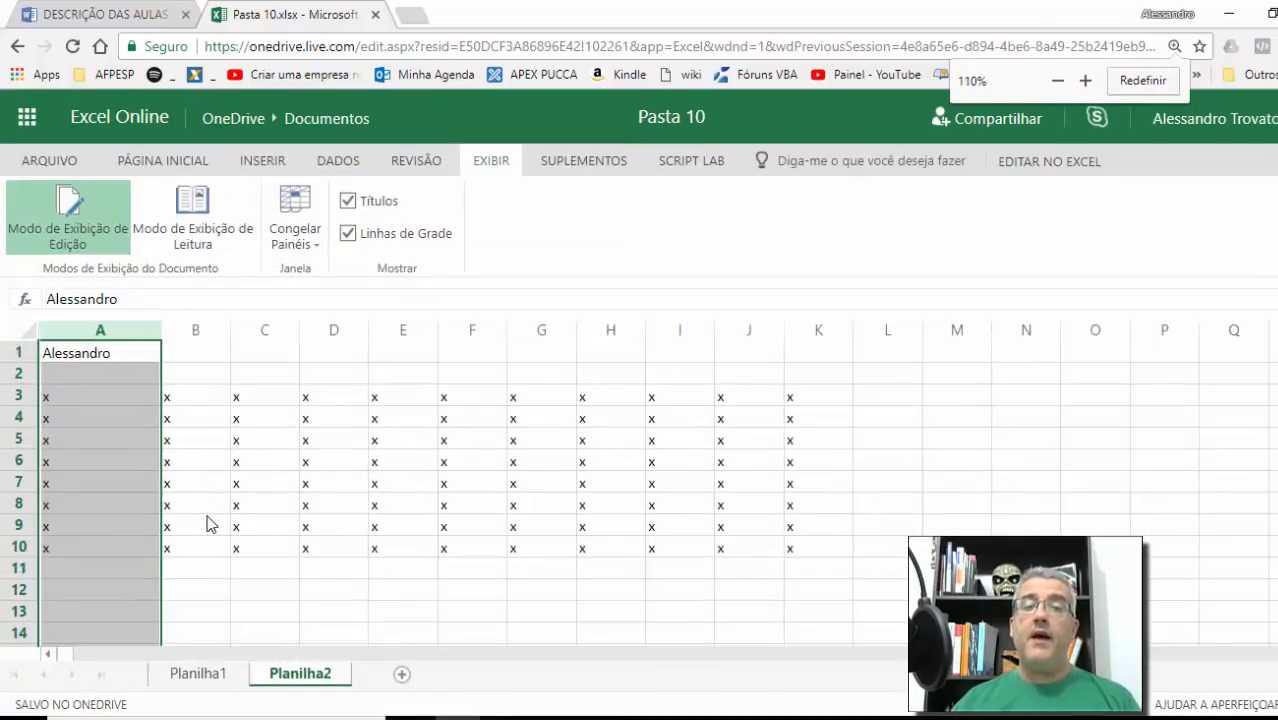
key(ctrl+minus)
key(ctrl+minus)
key(ctrl+plus)
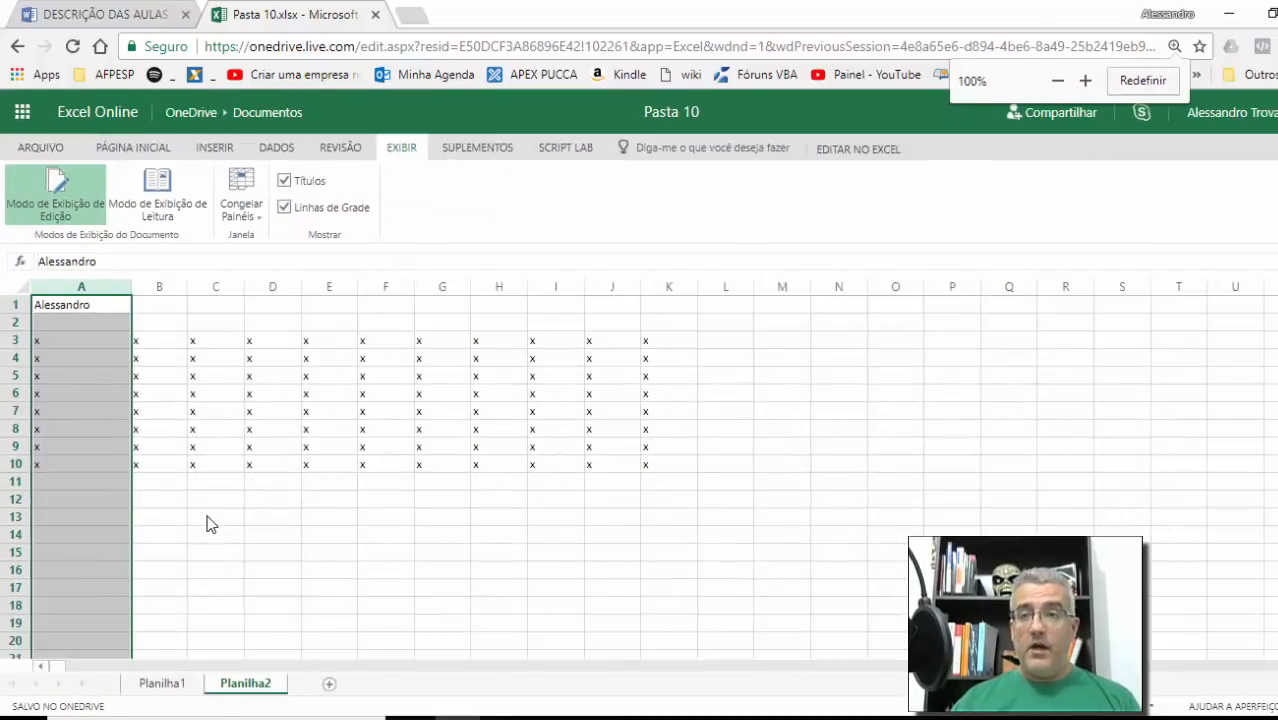
Delete the selected column A from the sheet.
right_click(79, 314)
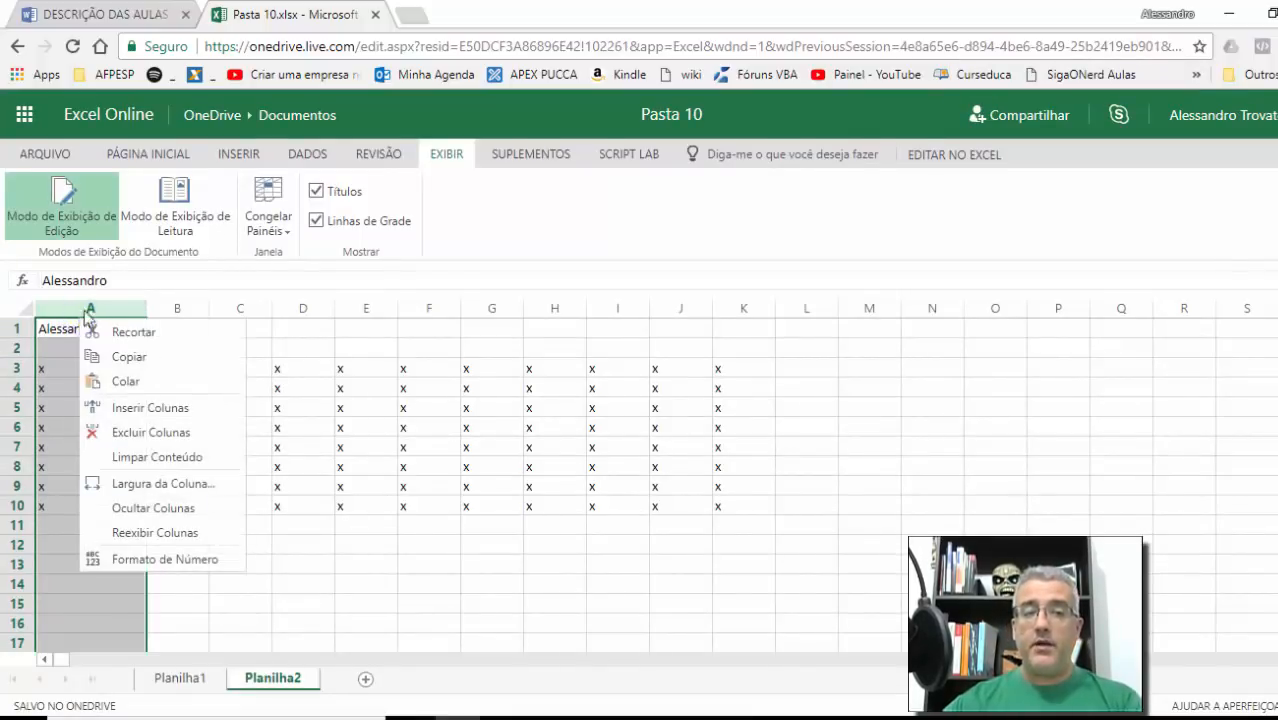
click(170, 444)
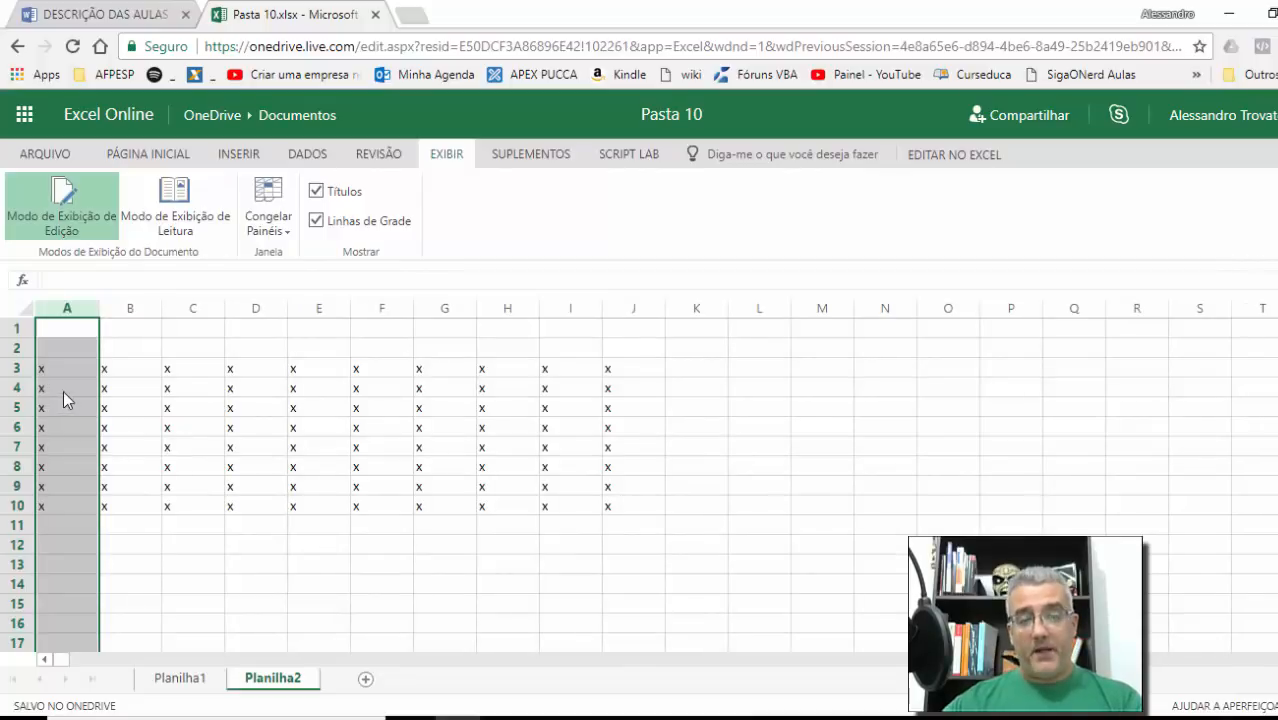
Select column B from B1, extend the selection through column G, and delete these columns.
key(Right)
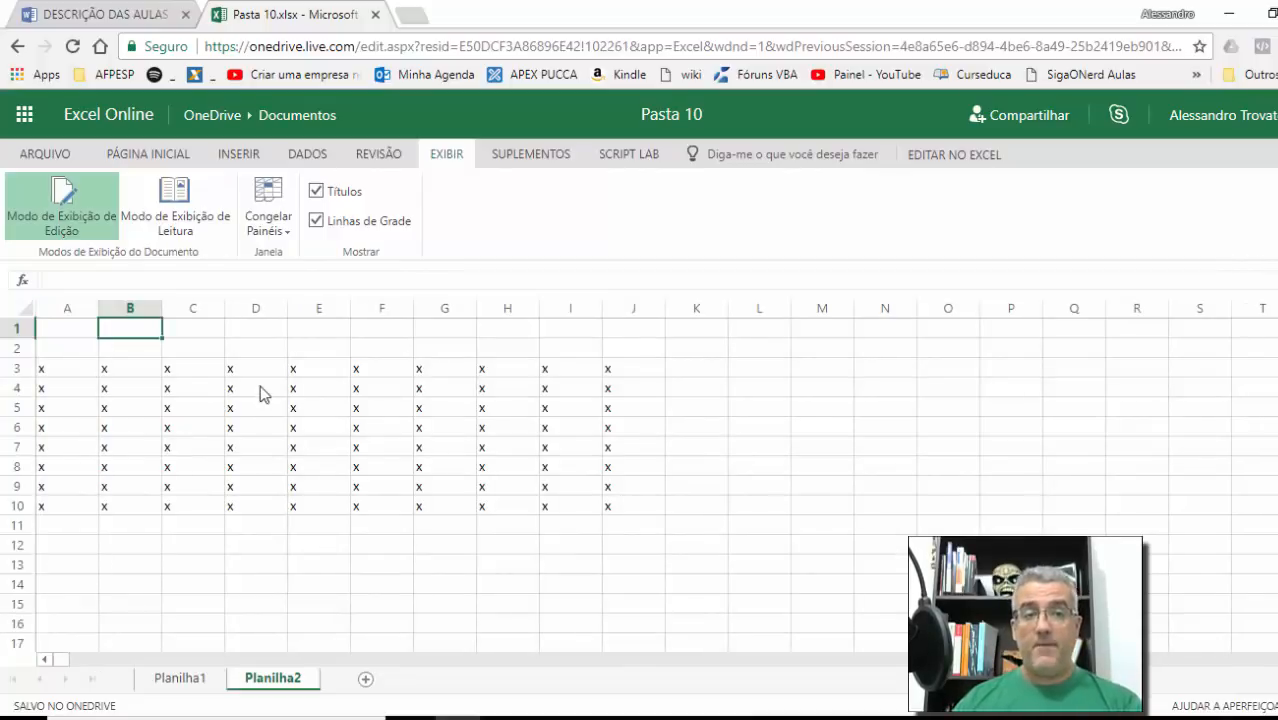
key(ctrl+space)
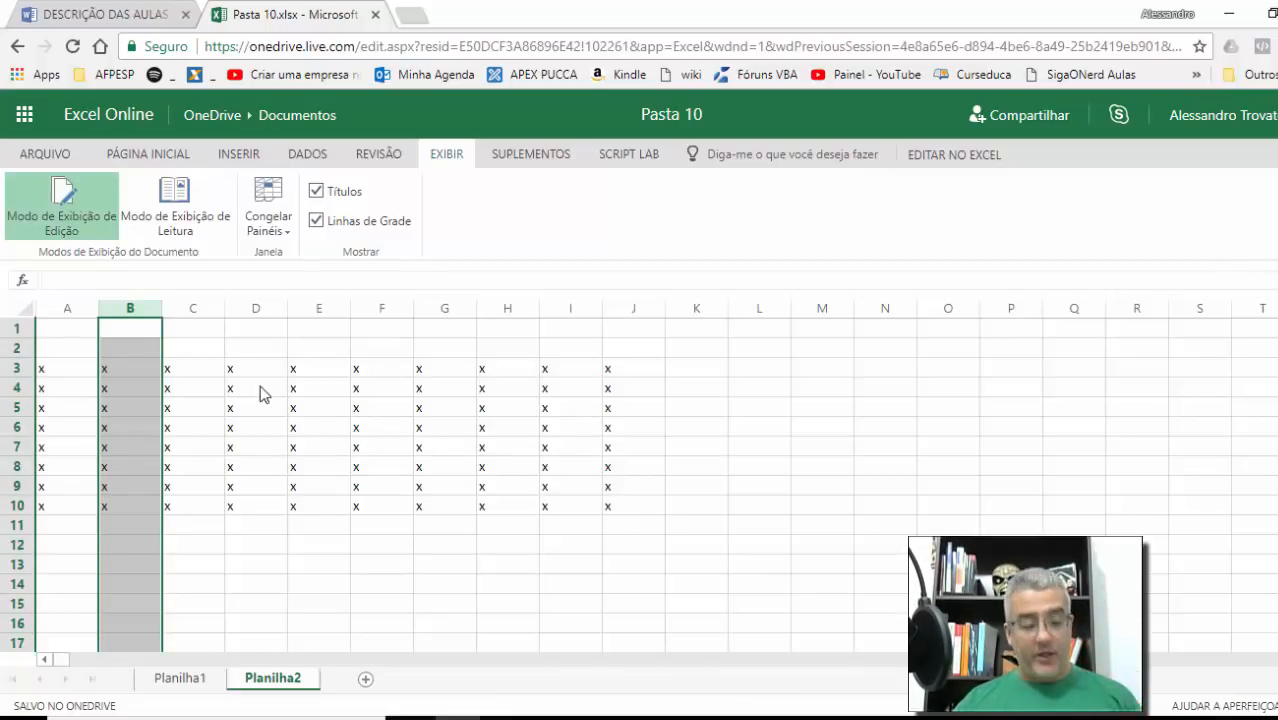
key(shift+Right)
key(shift+Right)
key(shift+Right)
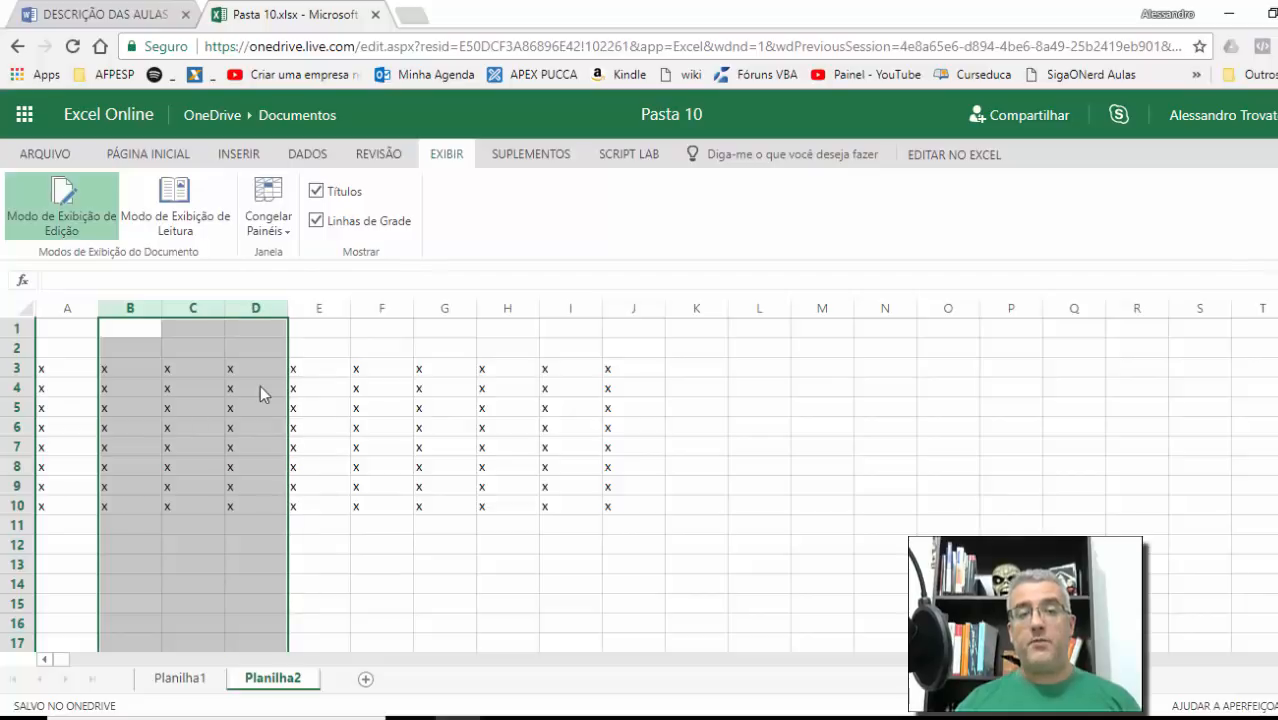
key(shift+Right)
key(shift+Right)
key(shift+Left)
key(shift+Left)
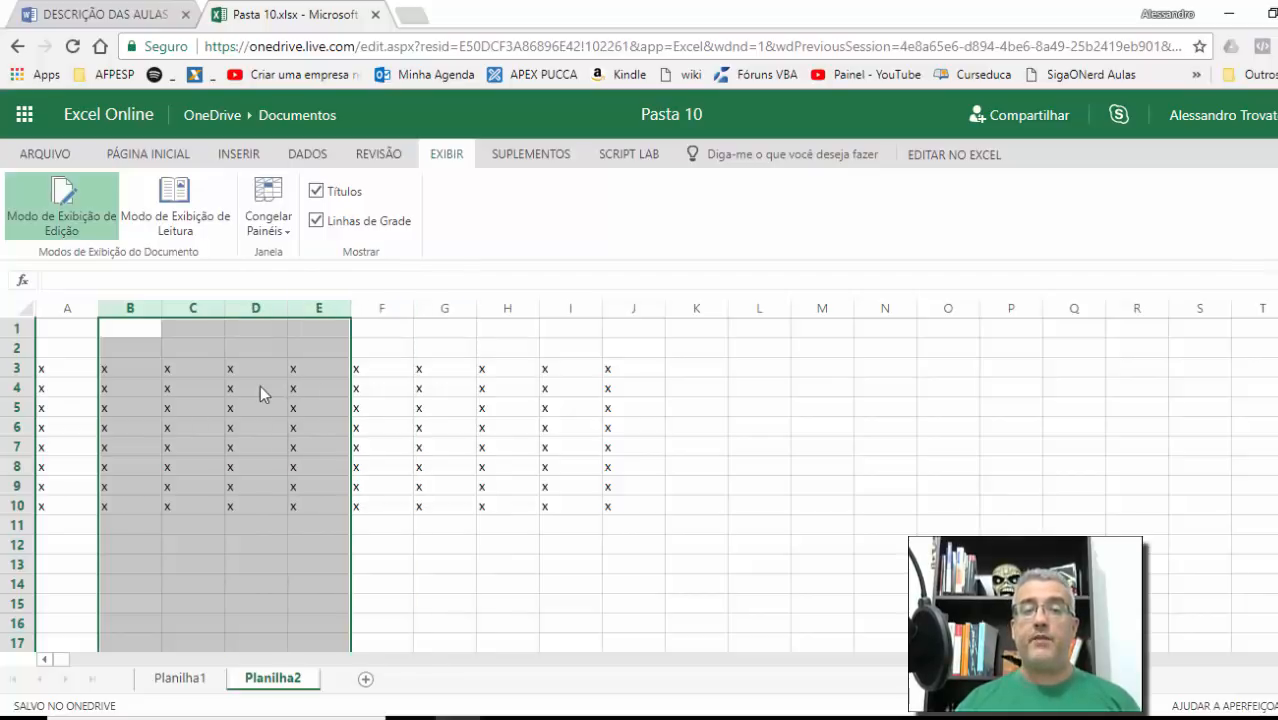
key(shift+Right)
key(shift+Right)
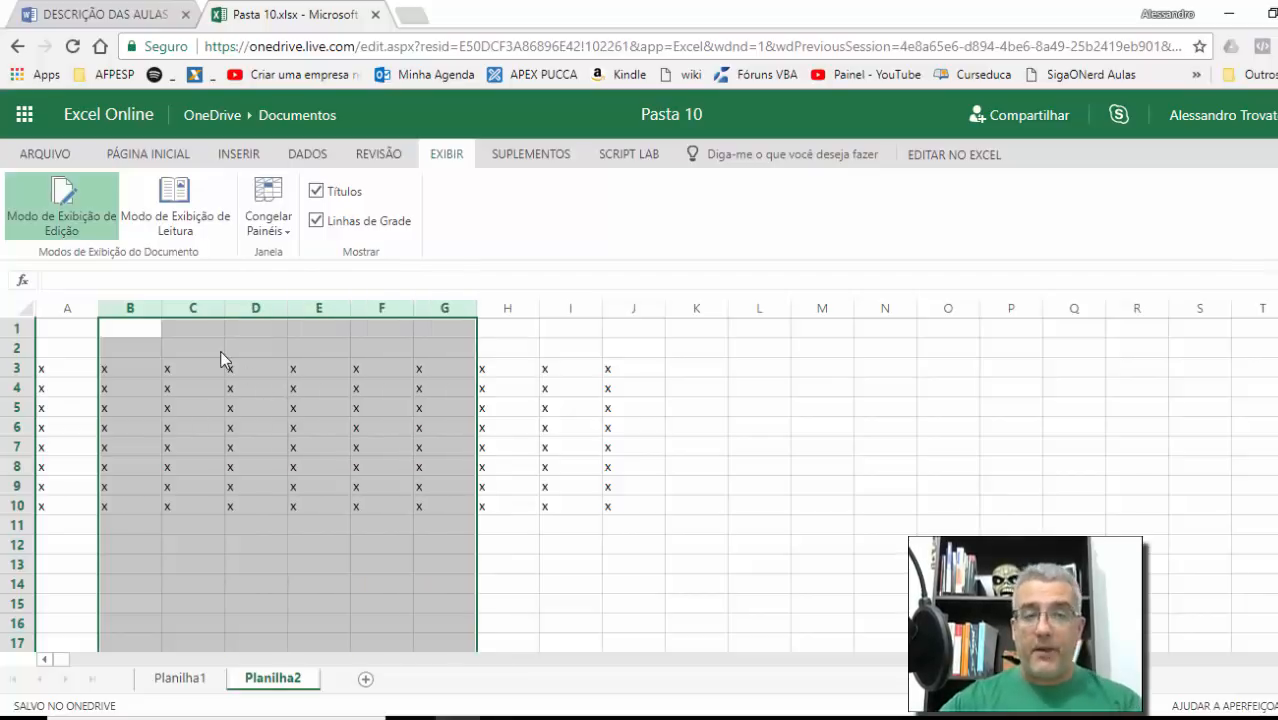
right_click(238, 312)
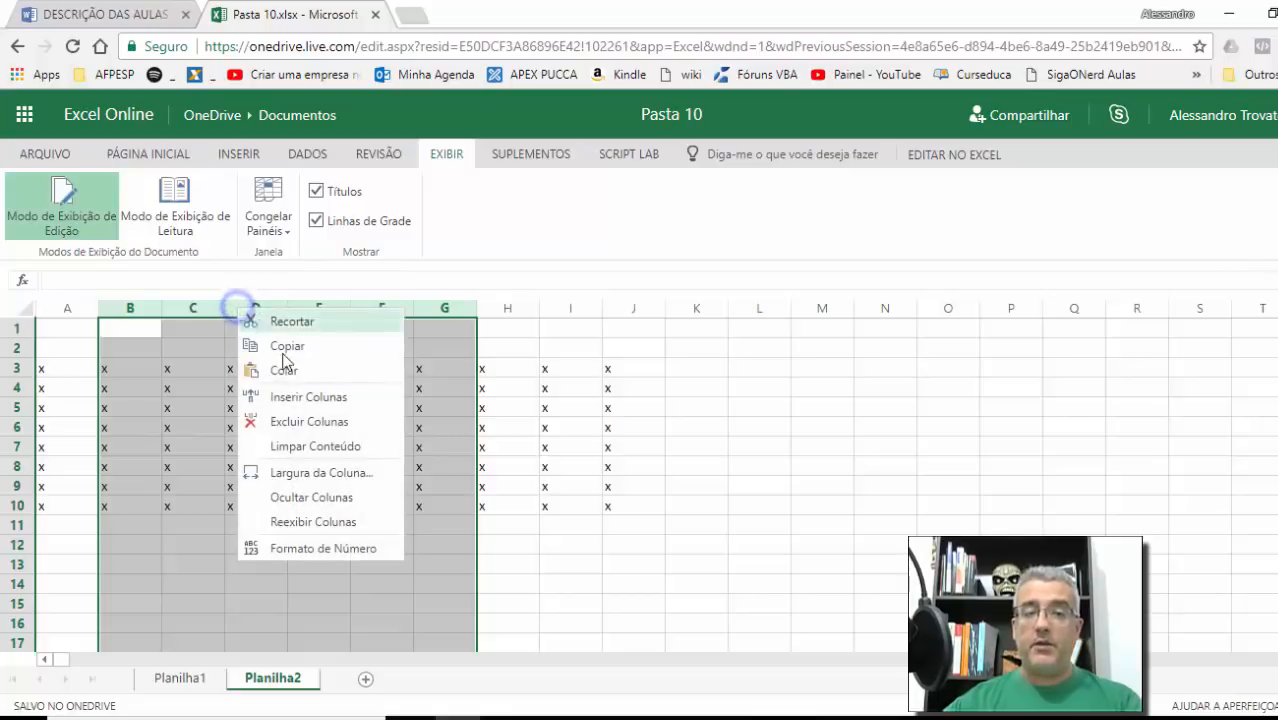
click(334, 422)
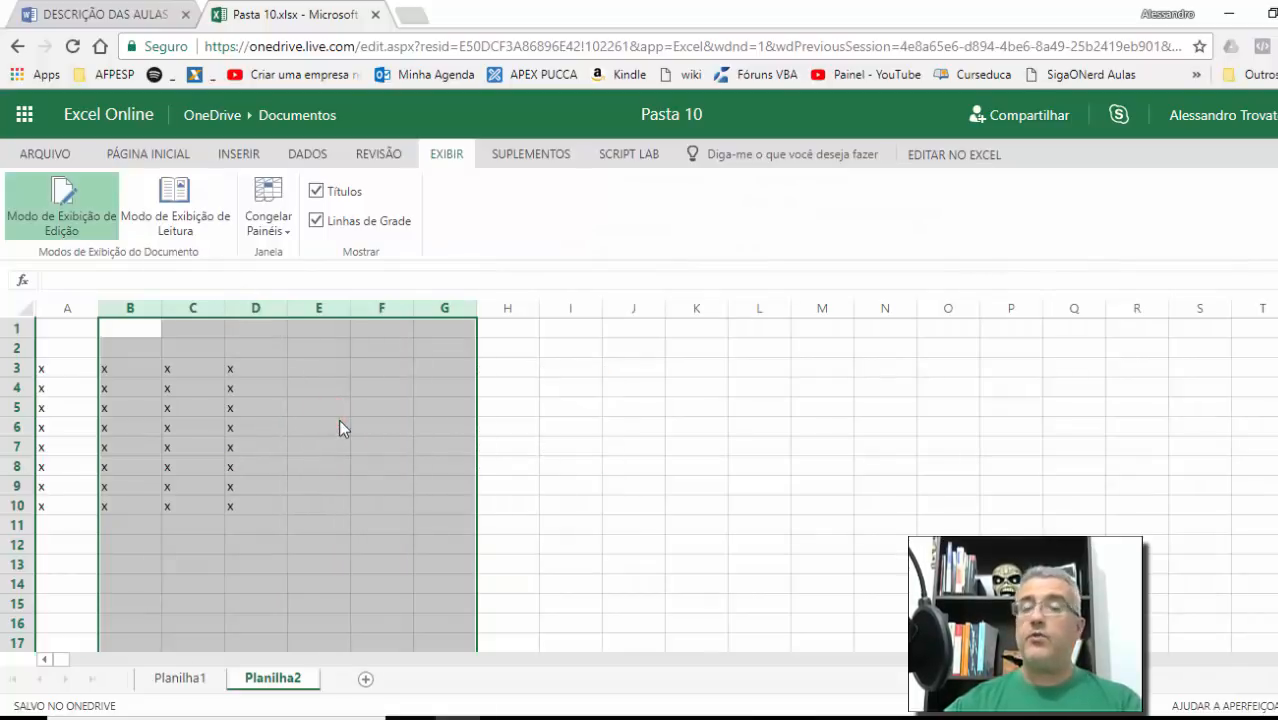
Select row 3 from cell B3, extend the selection to cover rows 1 through 10, and delete these rows.
click(338, 421)
click(122, 370)
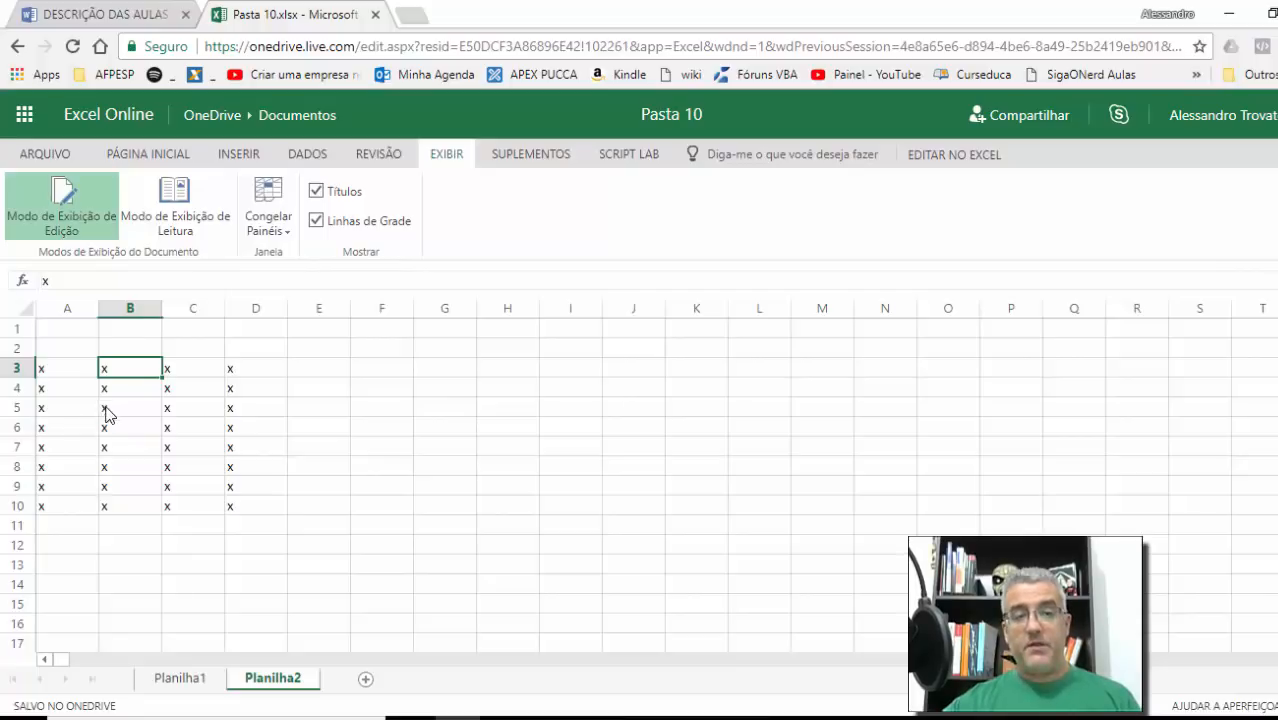
key(shift+space)
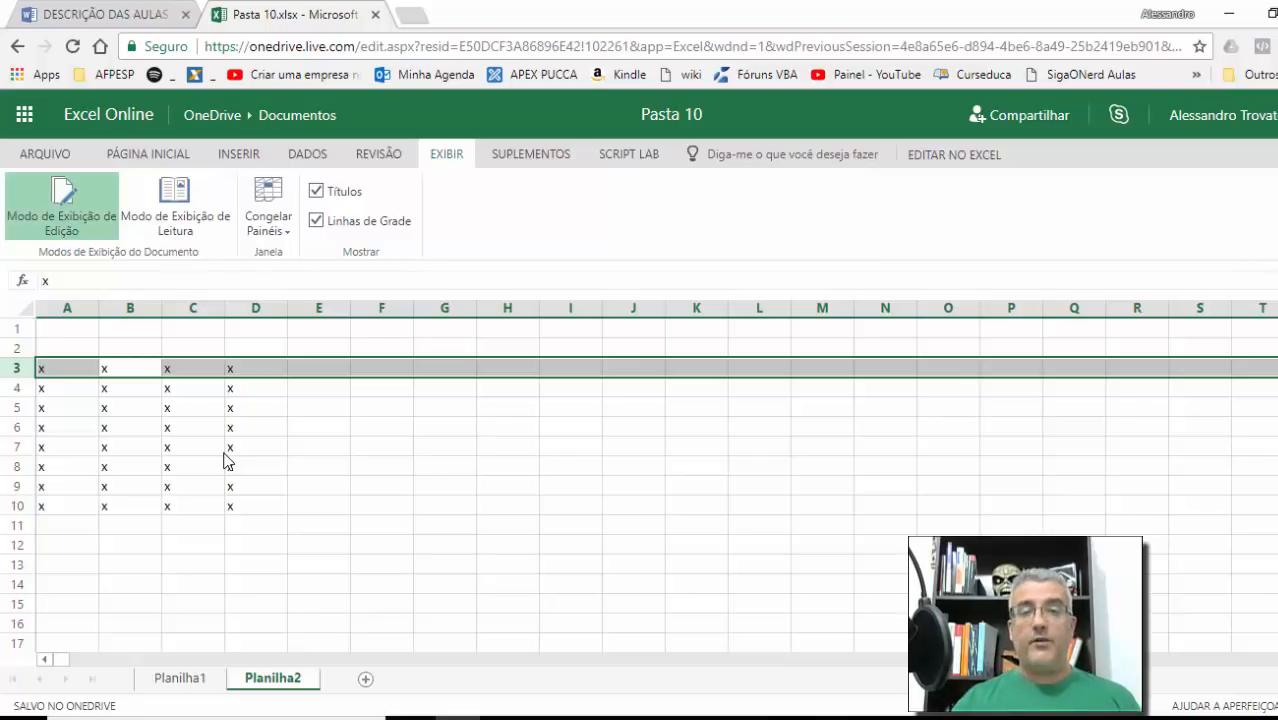
key(shift+Down)
key(shift+Down)
key(shift+Down)
key(shift+Down)
key(shift+Up)
key(shift+Up)
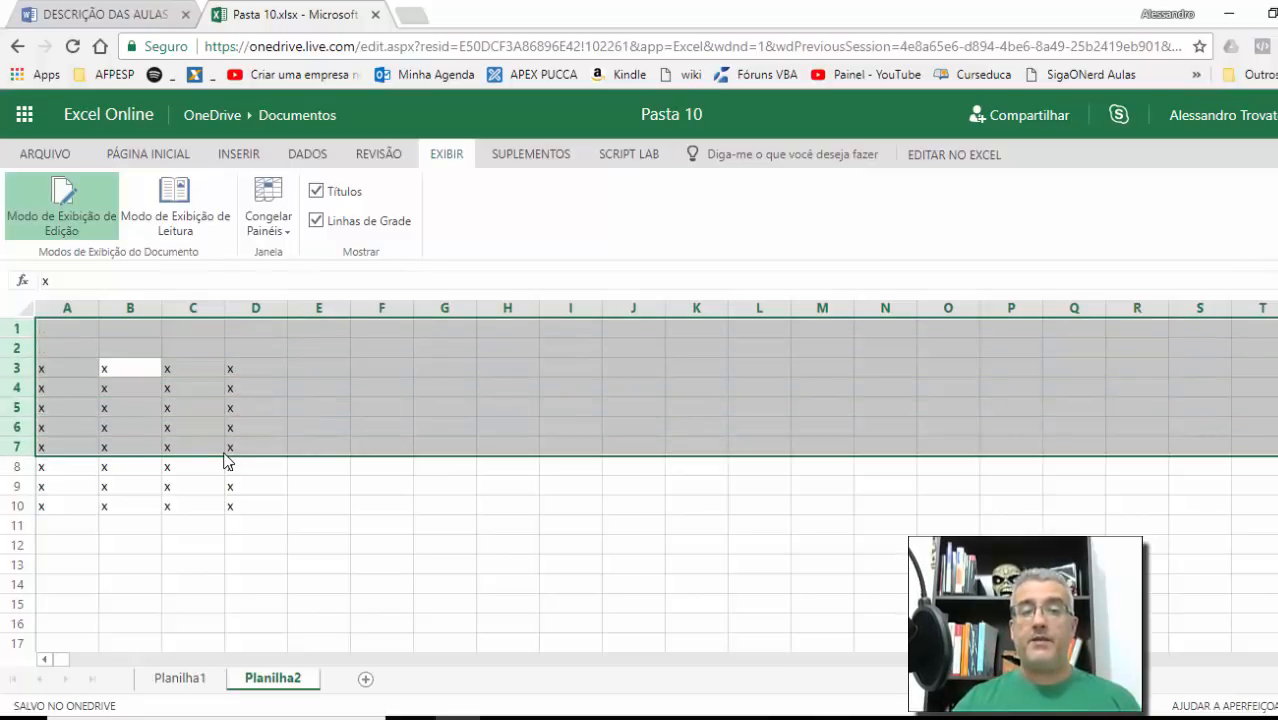
key(shift+Down)
key(shift+Down)
key(shift+Down)
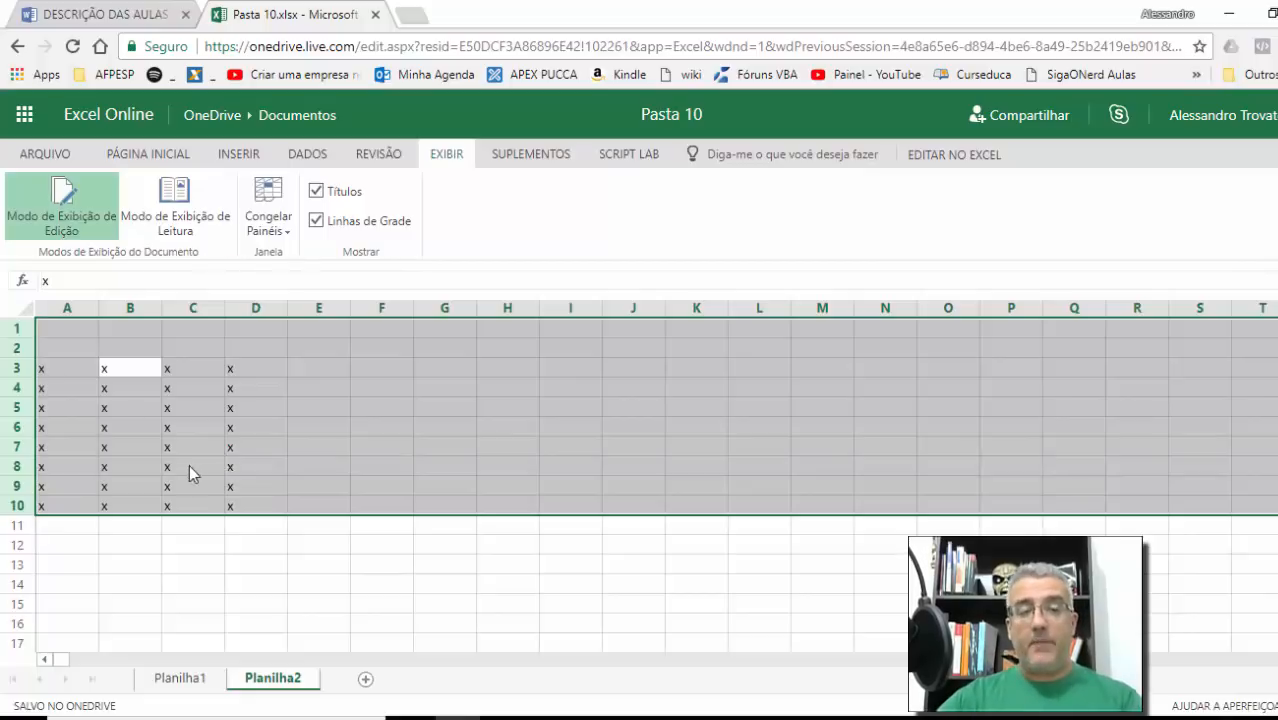
right_click(16, 370)
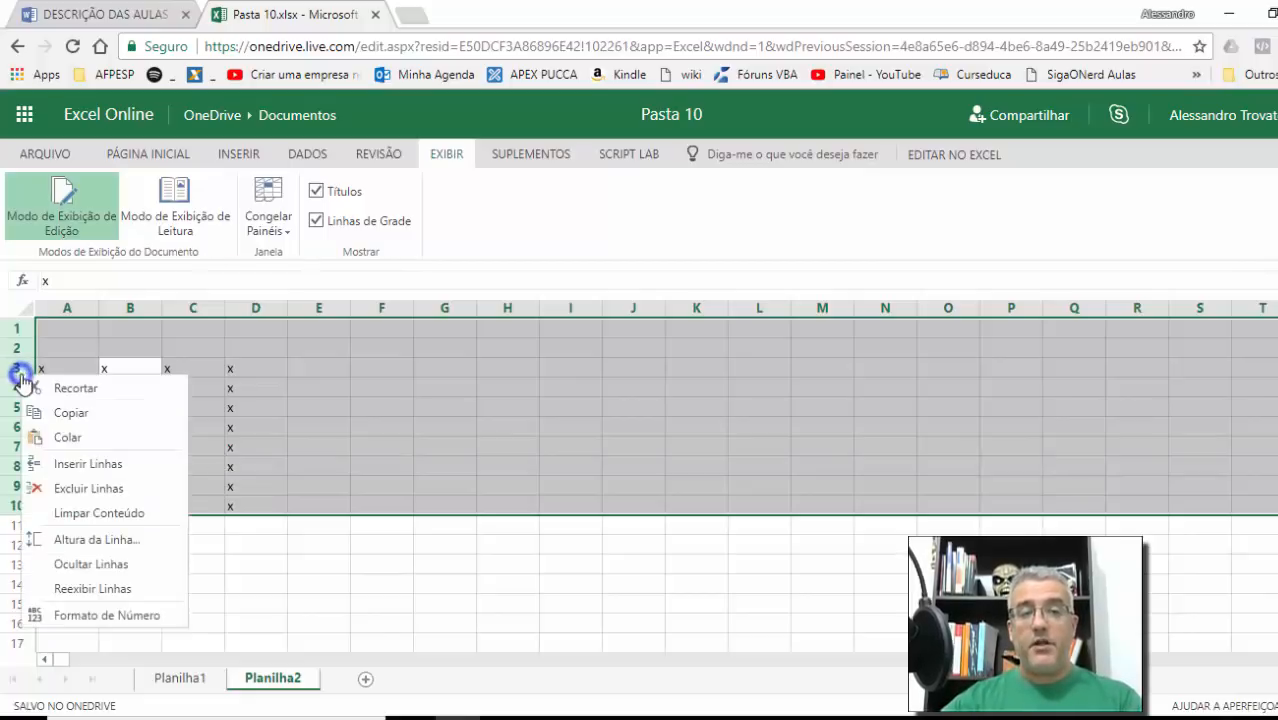
click(95, 490)
Select all cells of the sheet and clear that selection by going to cell D7.
click(322, 465)
click(313, 406)
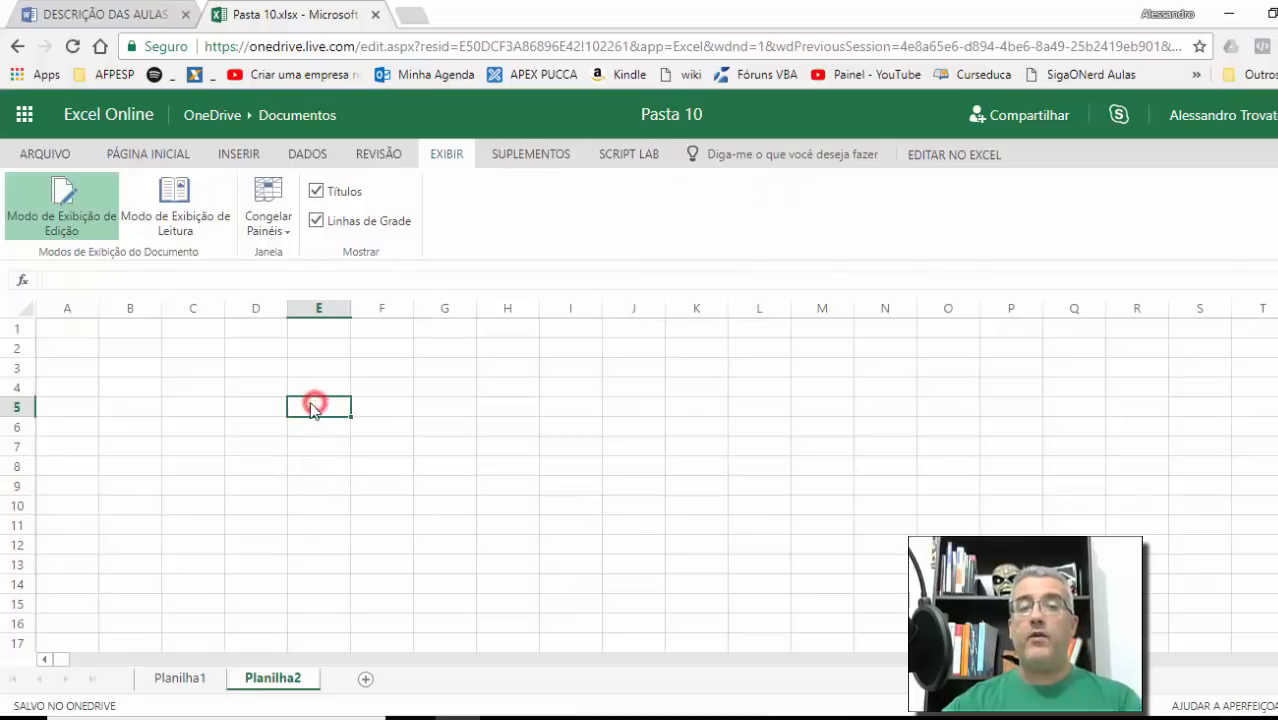
click(18, 309)
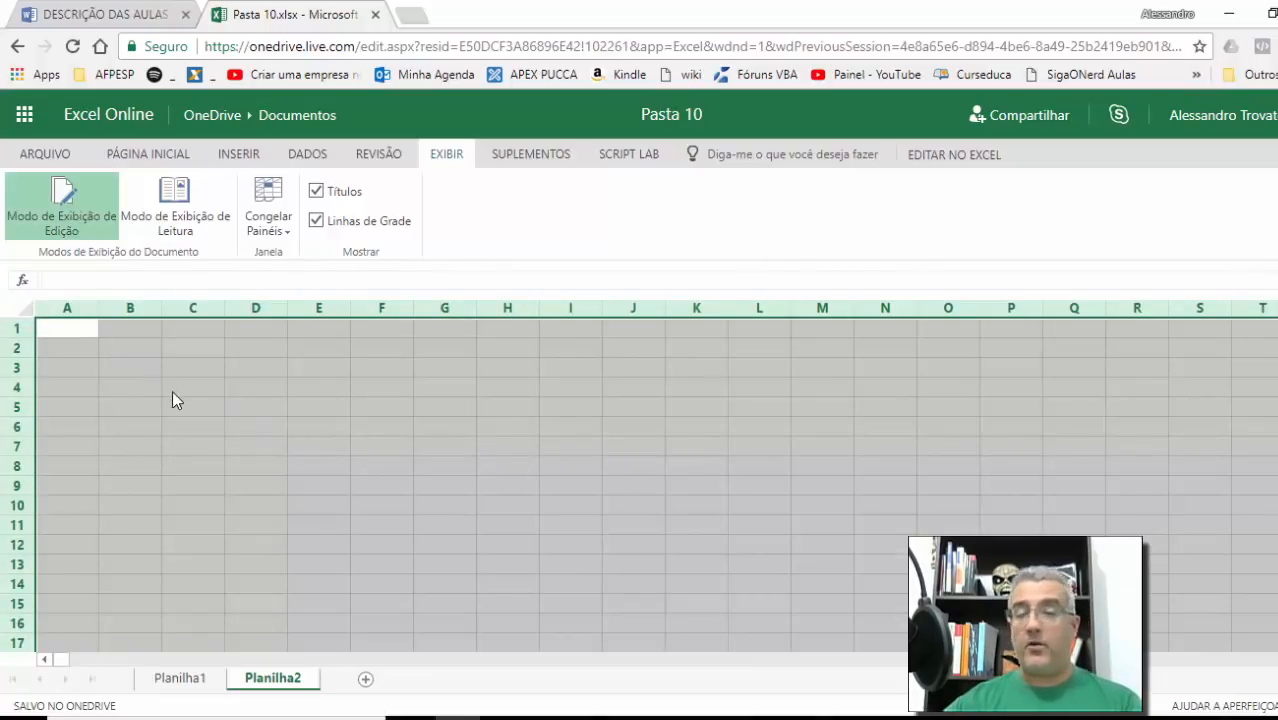
click(230, 445)
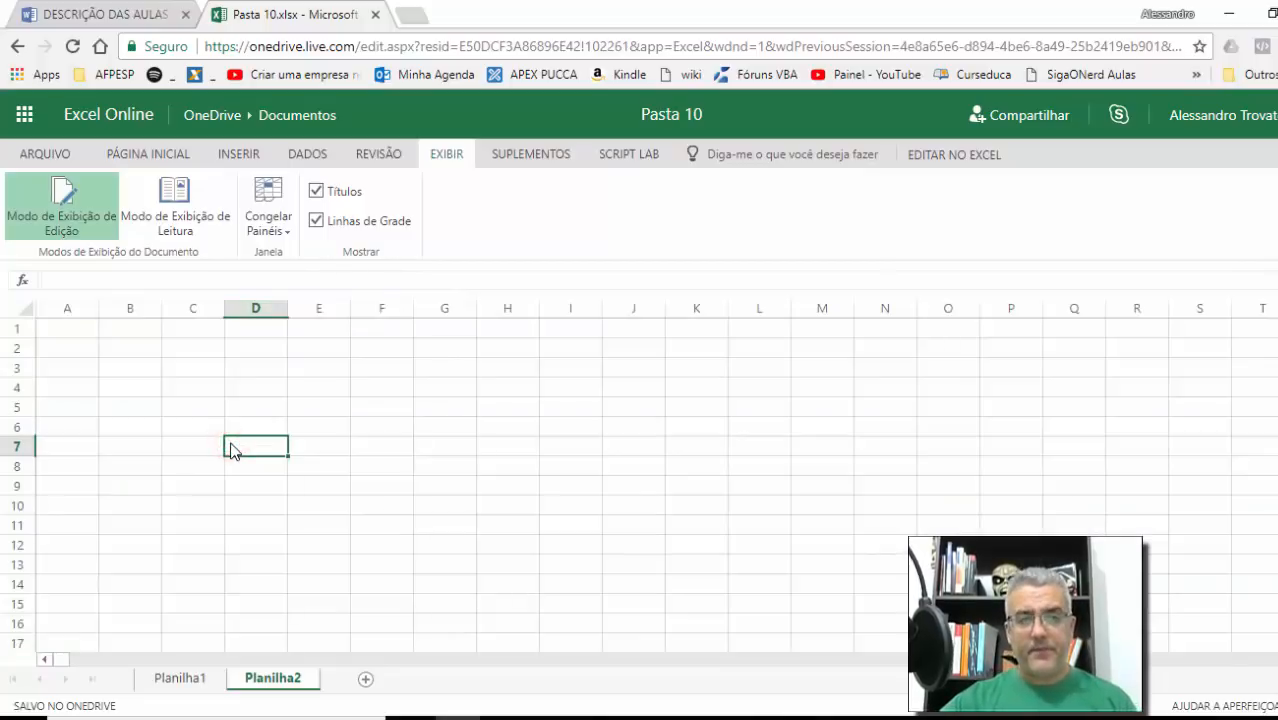
Switch to the course outline in Word and highlight the line "Atalhos que não funcionam: F4, CTRL + ;, CTRL +".
click(93, 8)
click(512, 526)
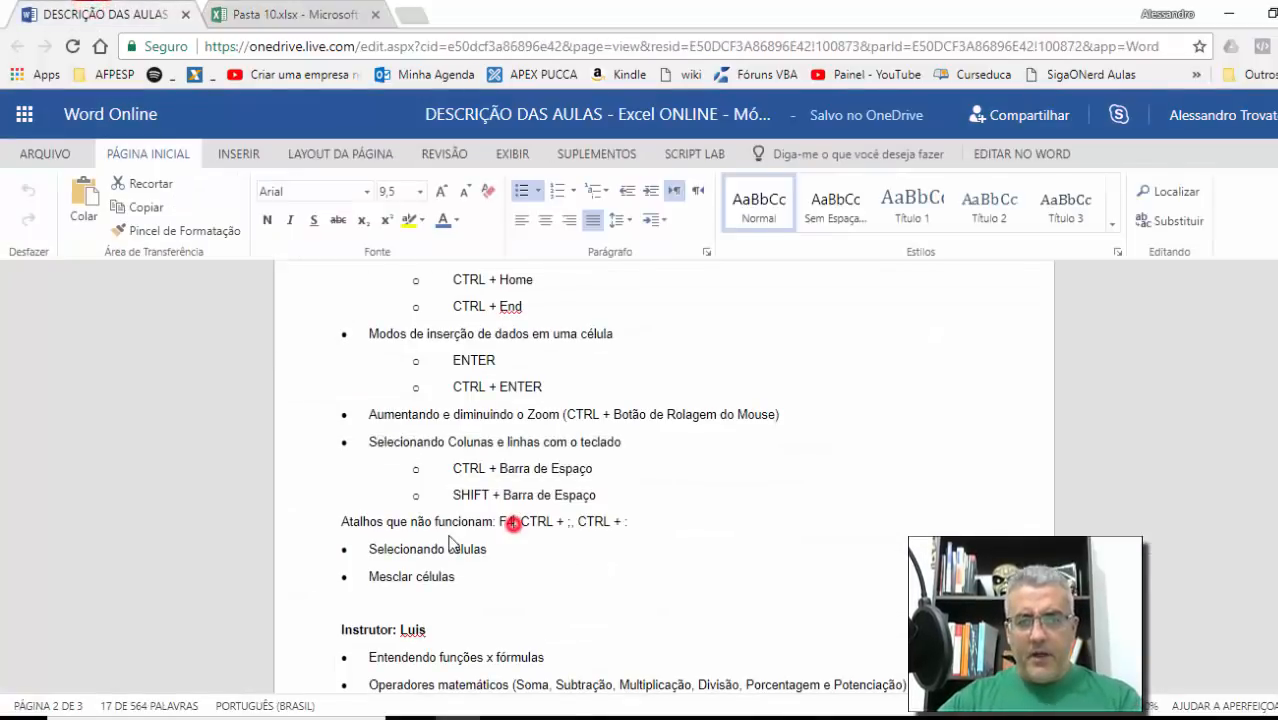
drag(340, 521, 625, 521)
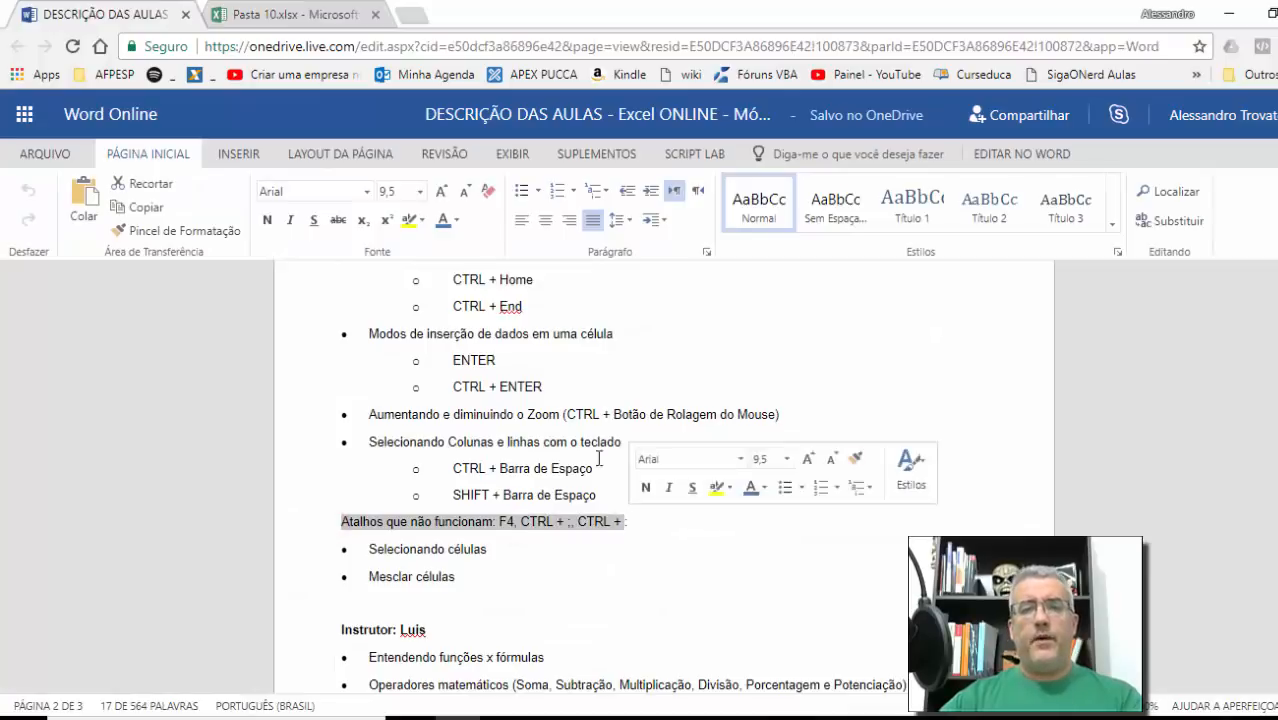
Switch back to the Pasta 10 workbook in Excel Online and fill cells F2:F11 with x in one entry.
click(300, 16)
click(431, 410)
click(373, 343)
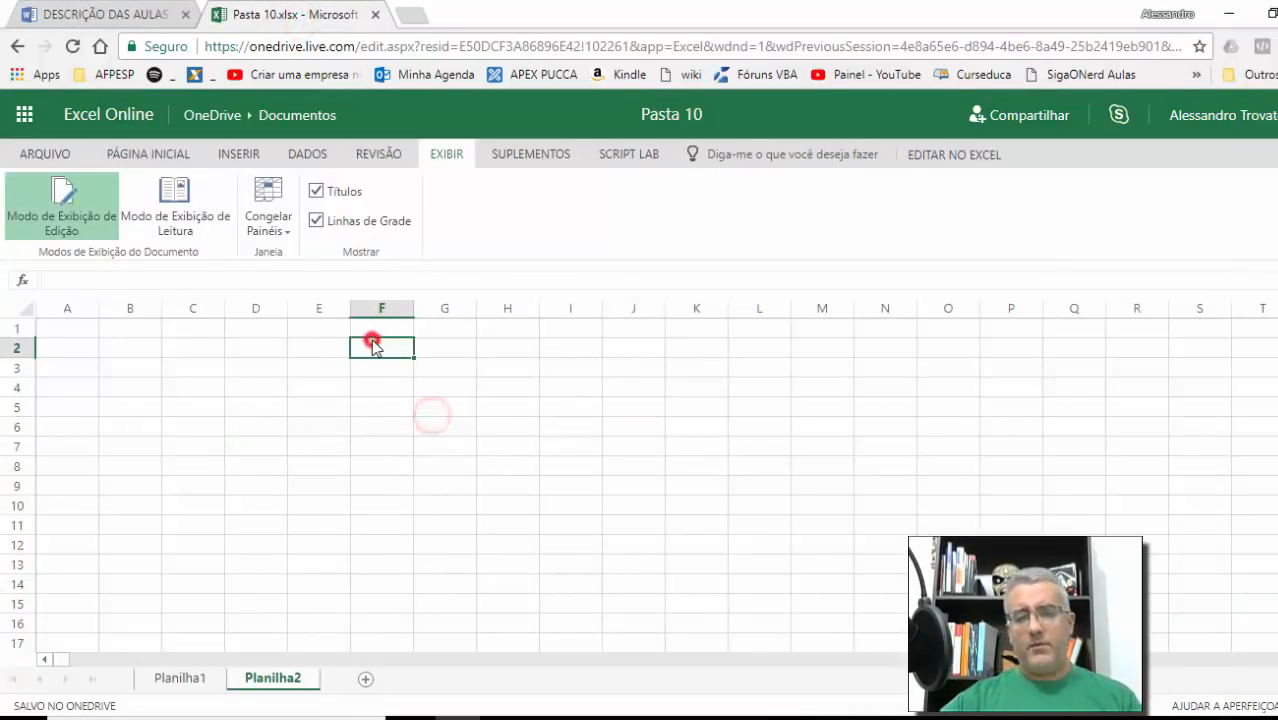
key(shift+Down)
key(shift+Down)
key(shift+Down)
key(shift+Down)
key(shift+Down)
key(shift+Down)
key(shift+Down)
key(shift+Down)
key(shift+Down)
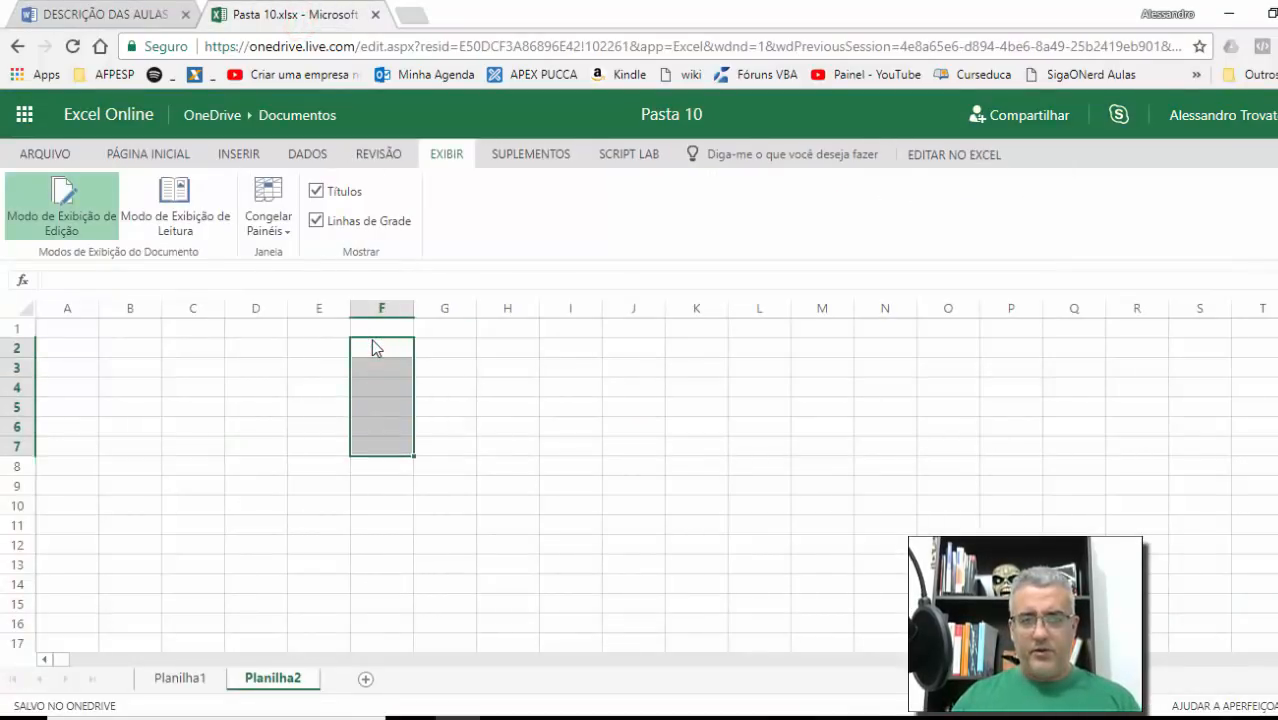
text(x)
key(ctrl+Return)
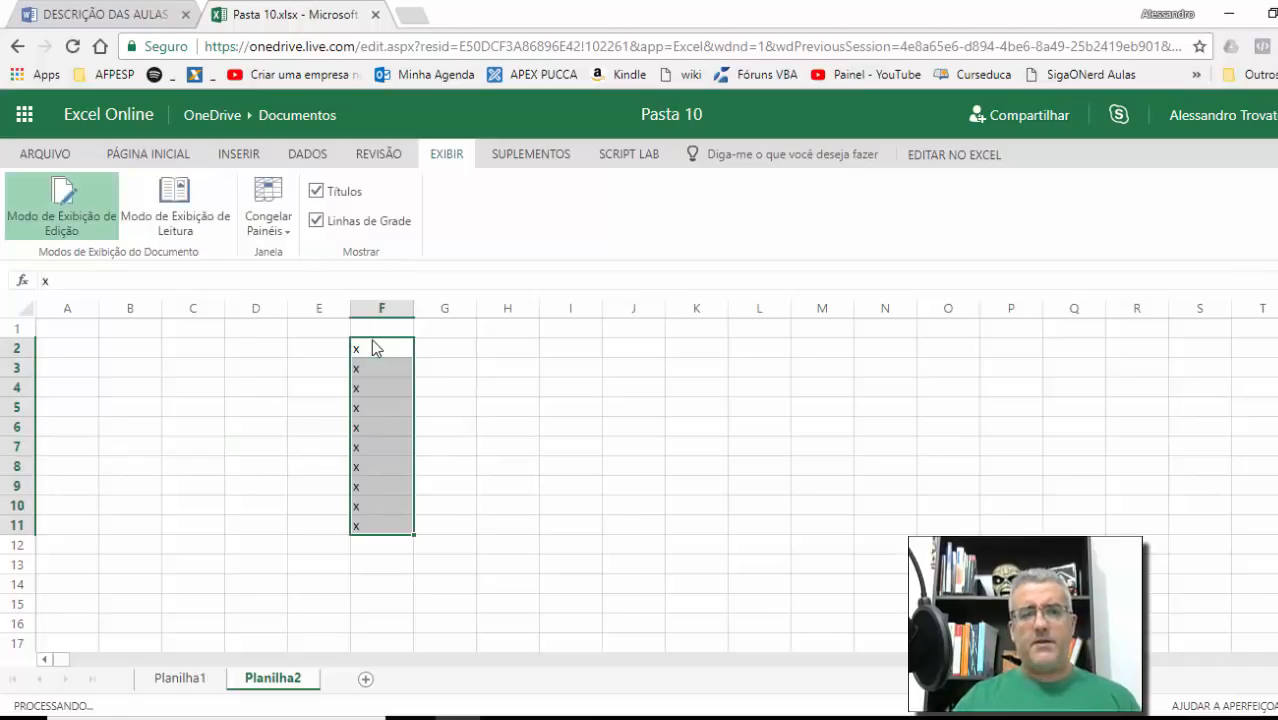
Format cell F5 with bold text and a yellow fill.
click(378, 402)
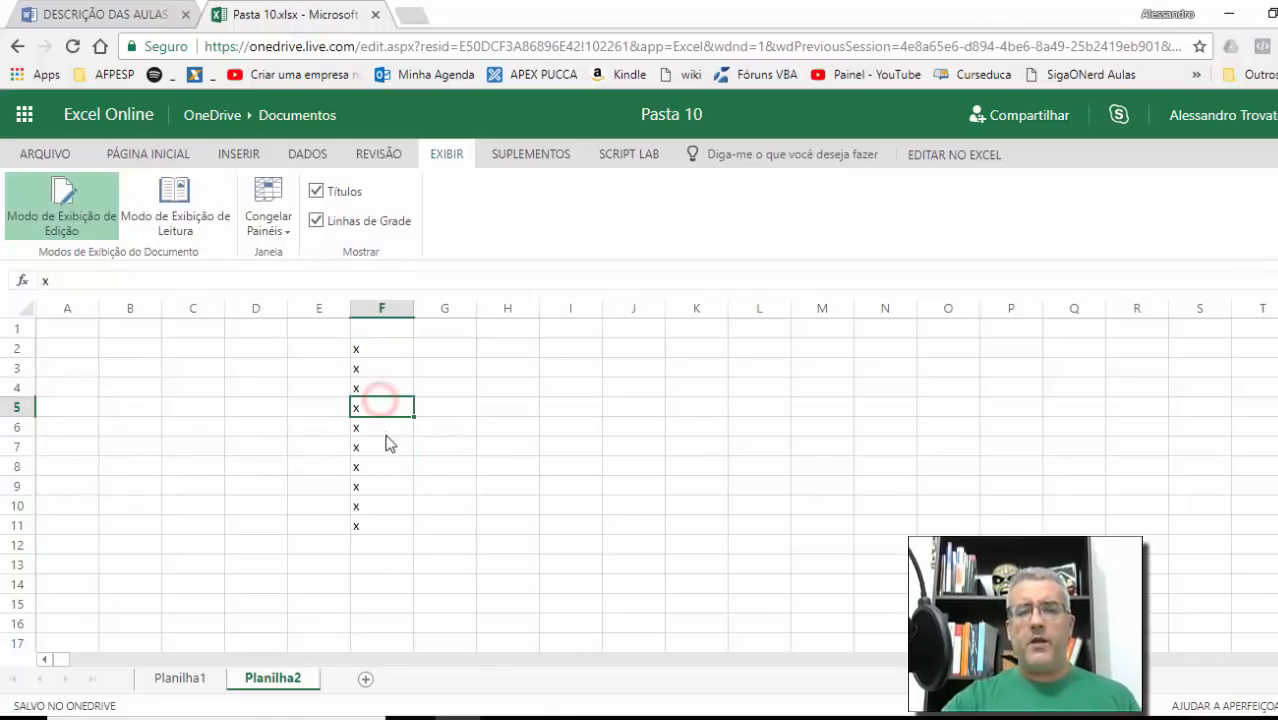
click(185, 156)
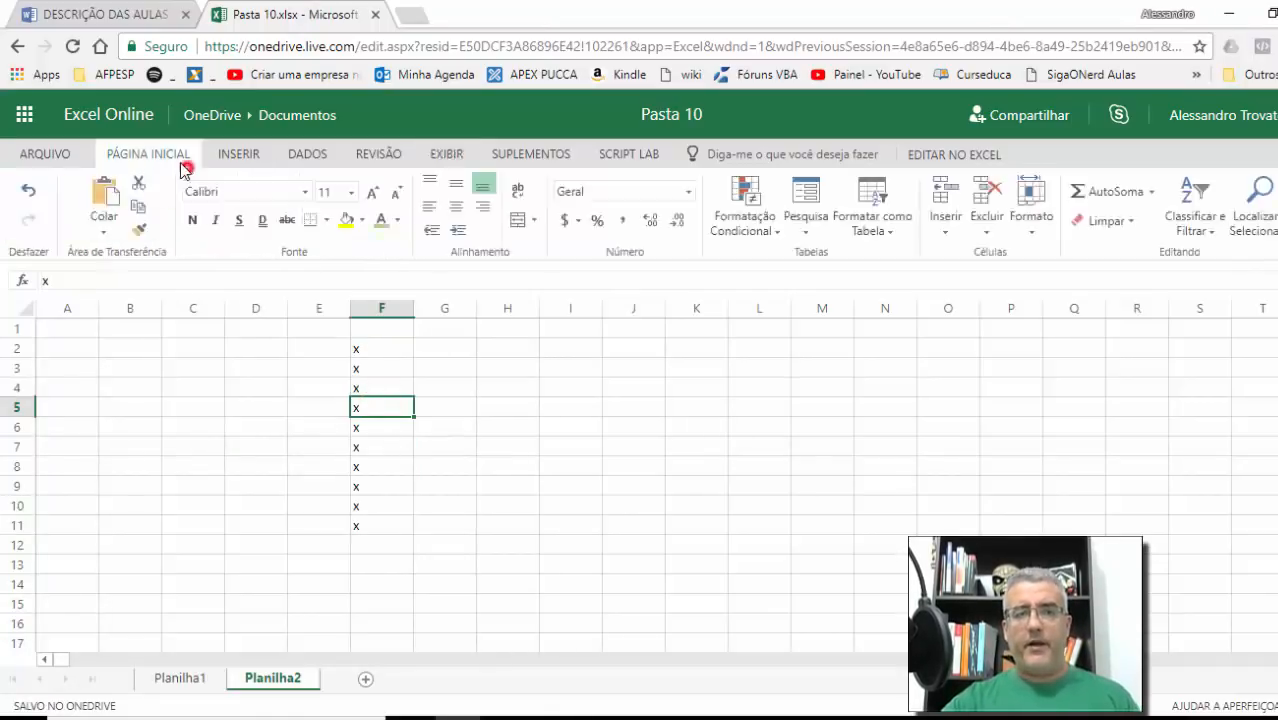
click(195, 222)
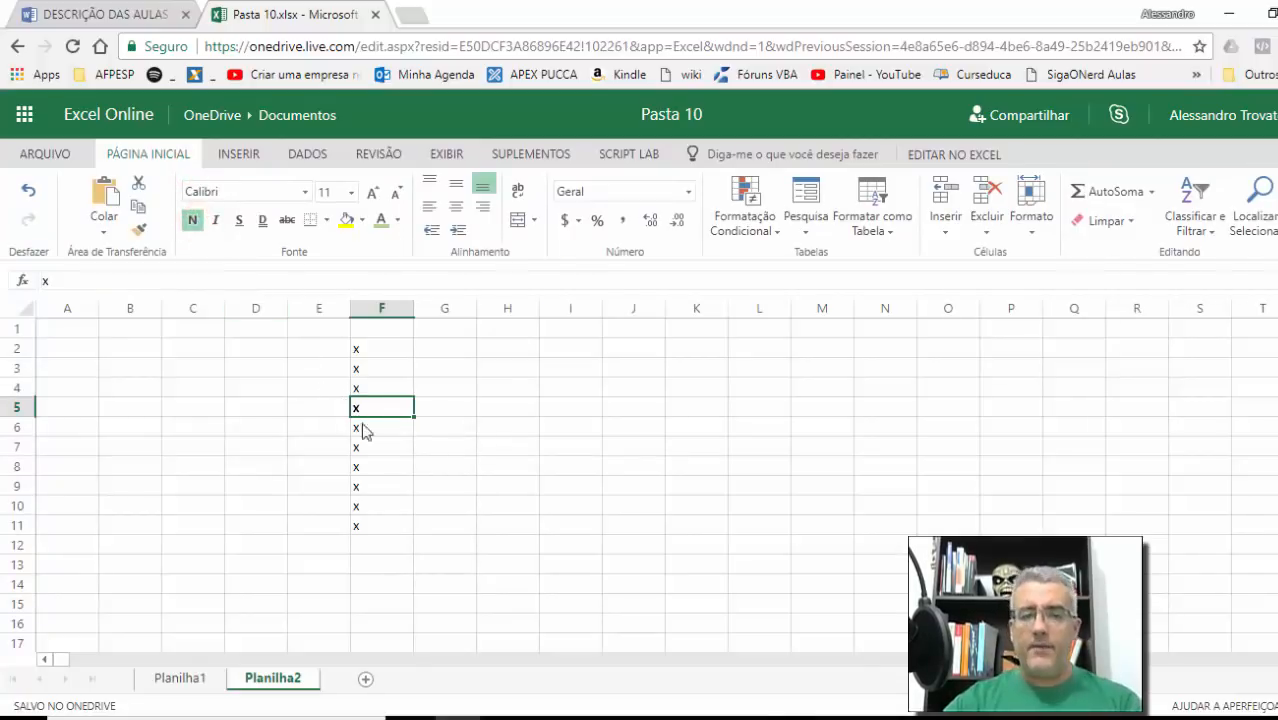
click(346, 220)
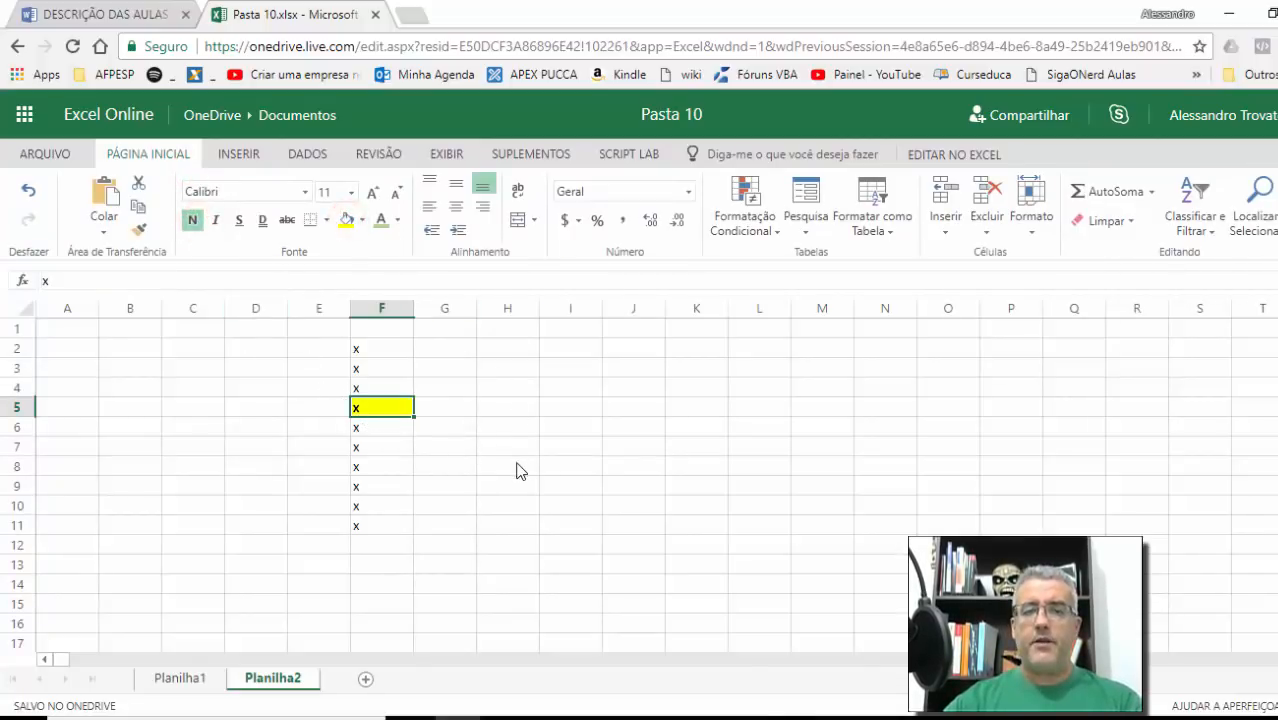
Begin the formula =soma(a1 in cell F8, select its a1 reference, and cancel the entry.
click(383, 467)
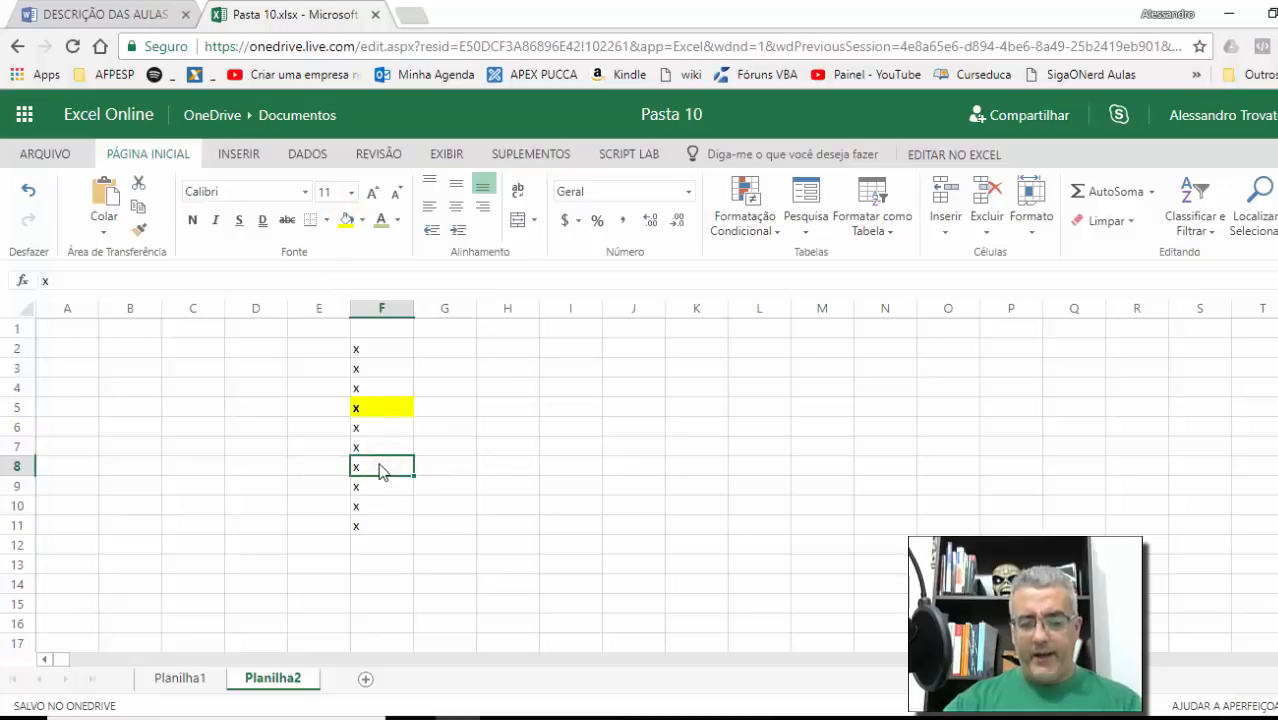
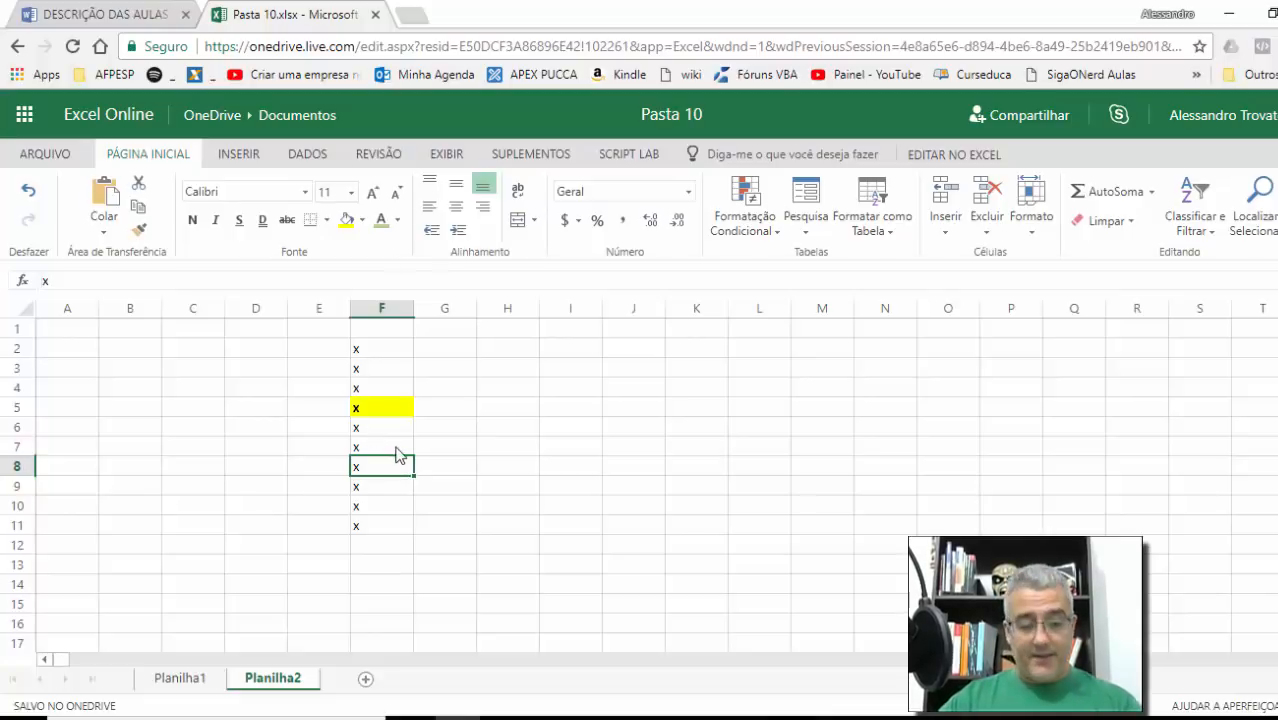
text(soma(a1)
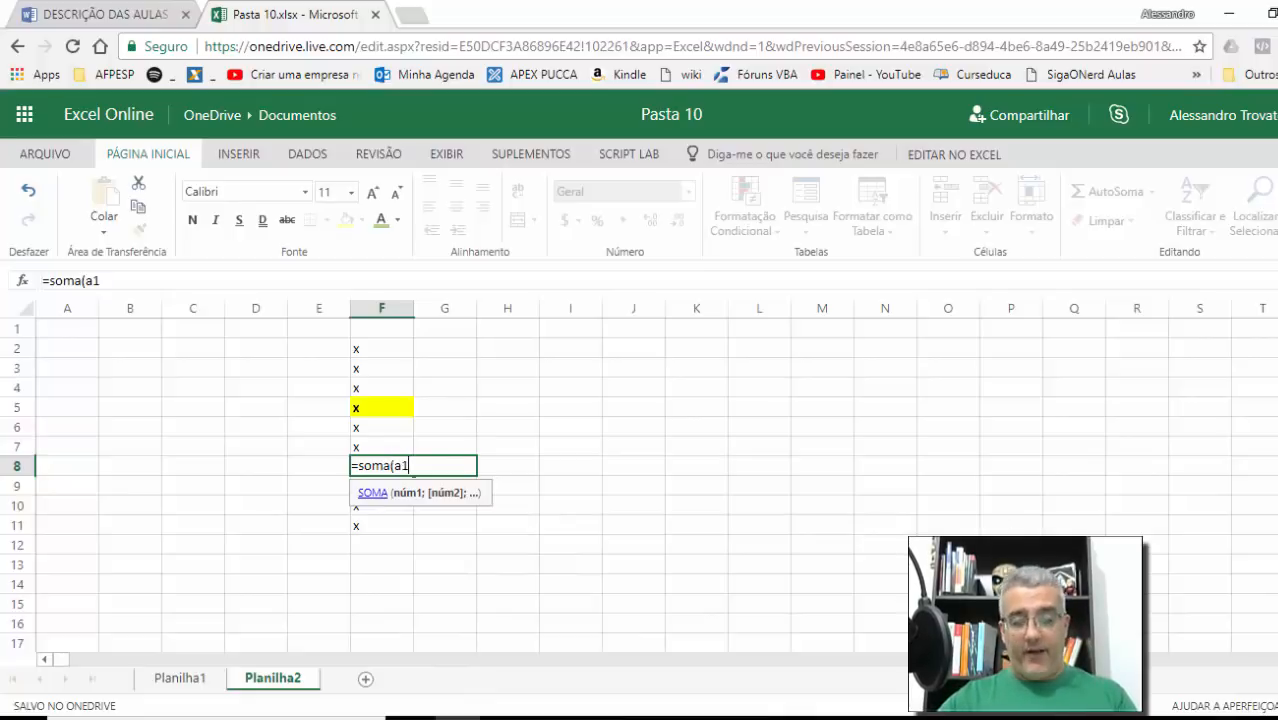
click(395, 466)
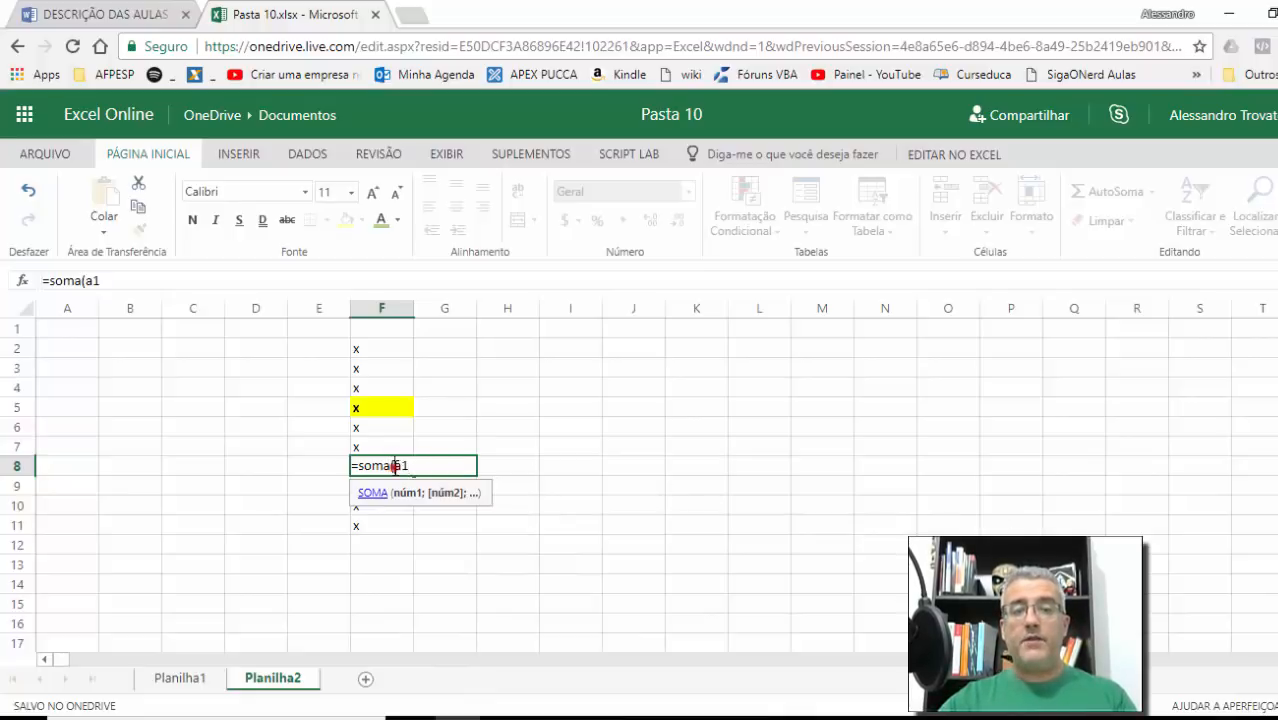
double_click(397, 466)
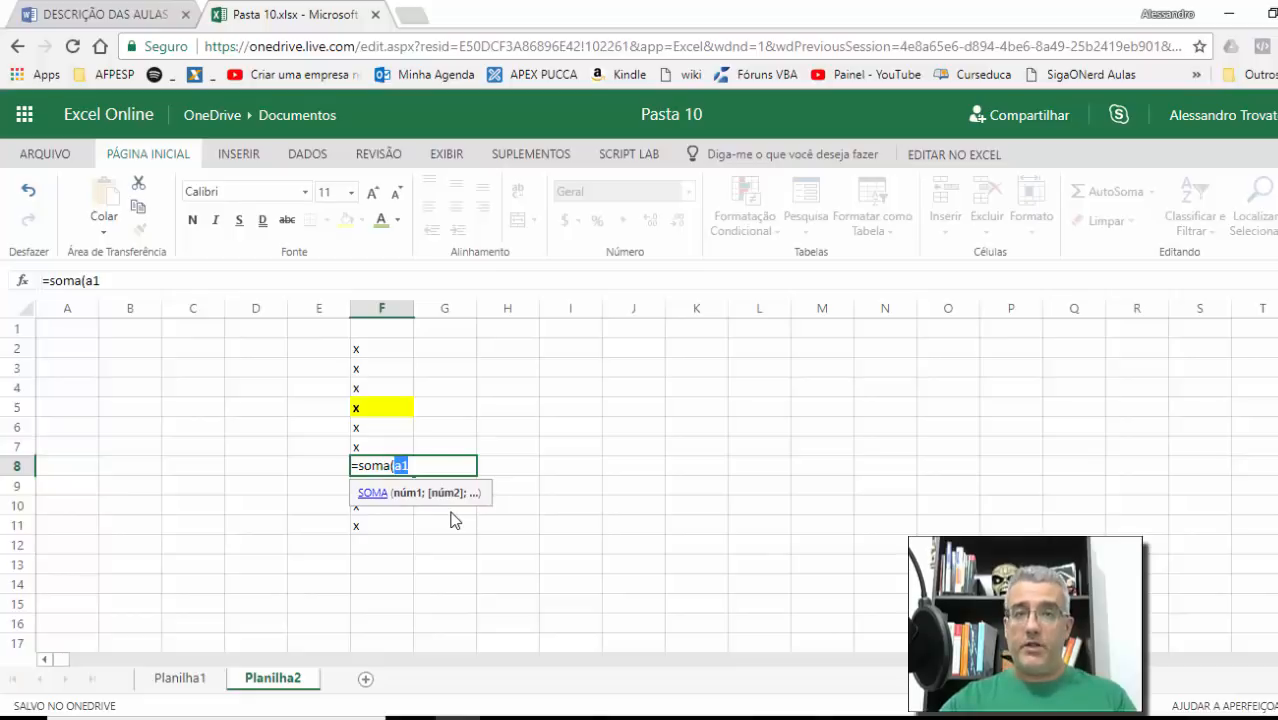
key(Escape)
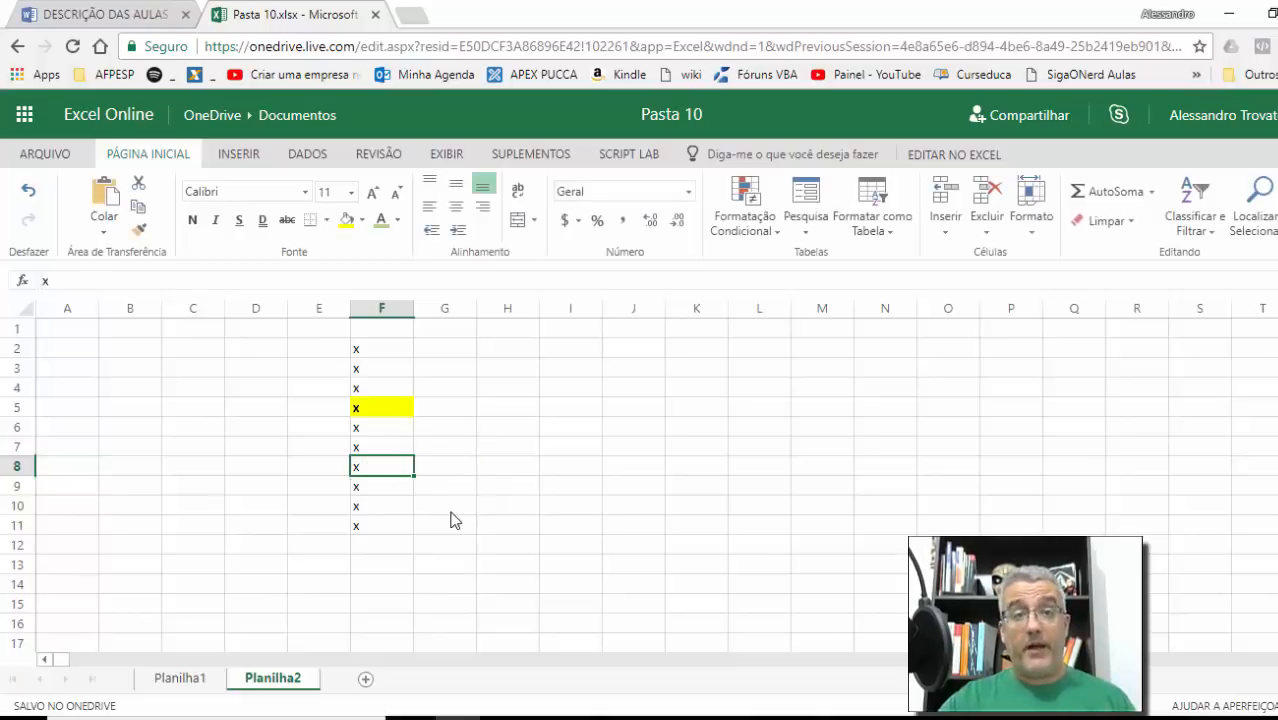
click(103, 10)
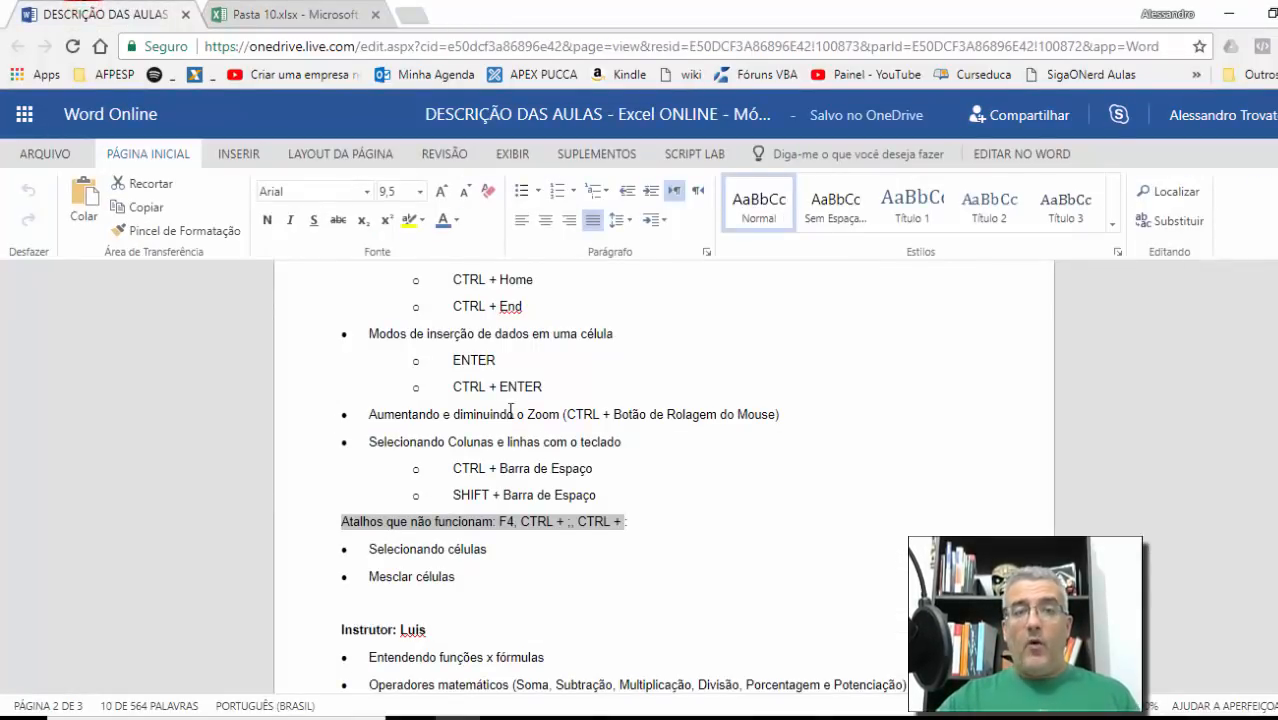
click(291, 8)
click(487, 390)
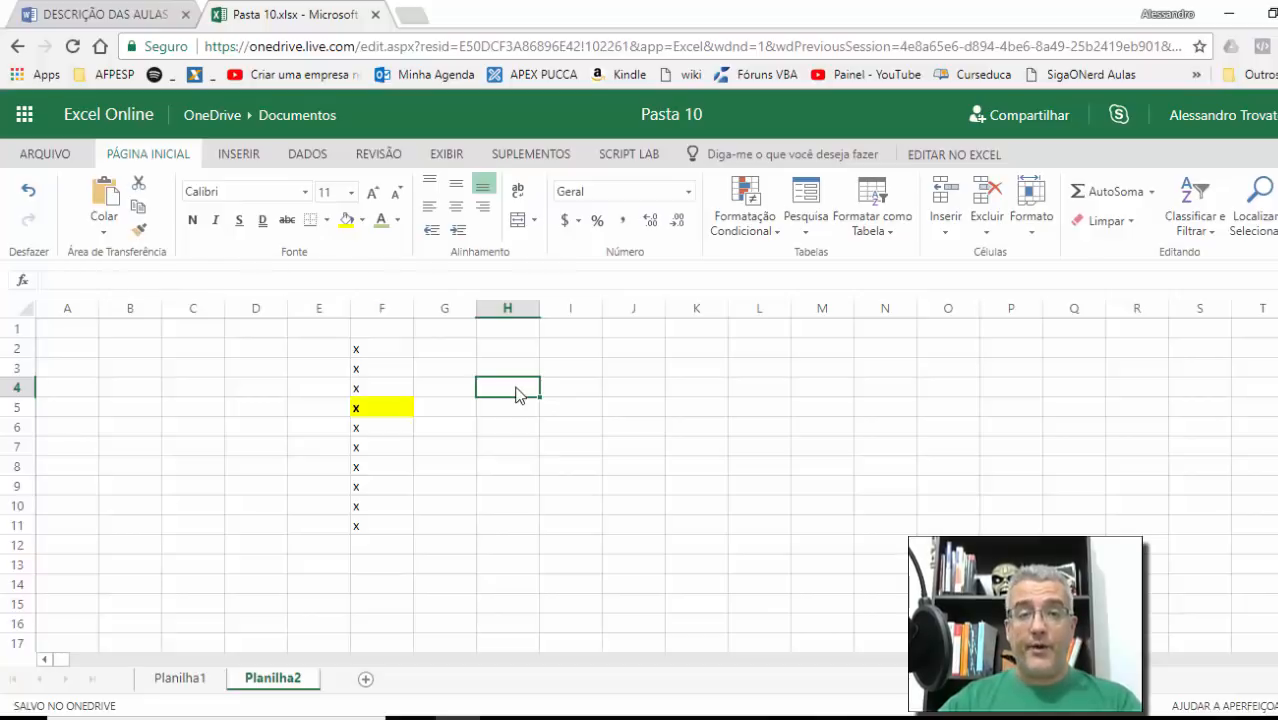
click(514, 433)
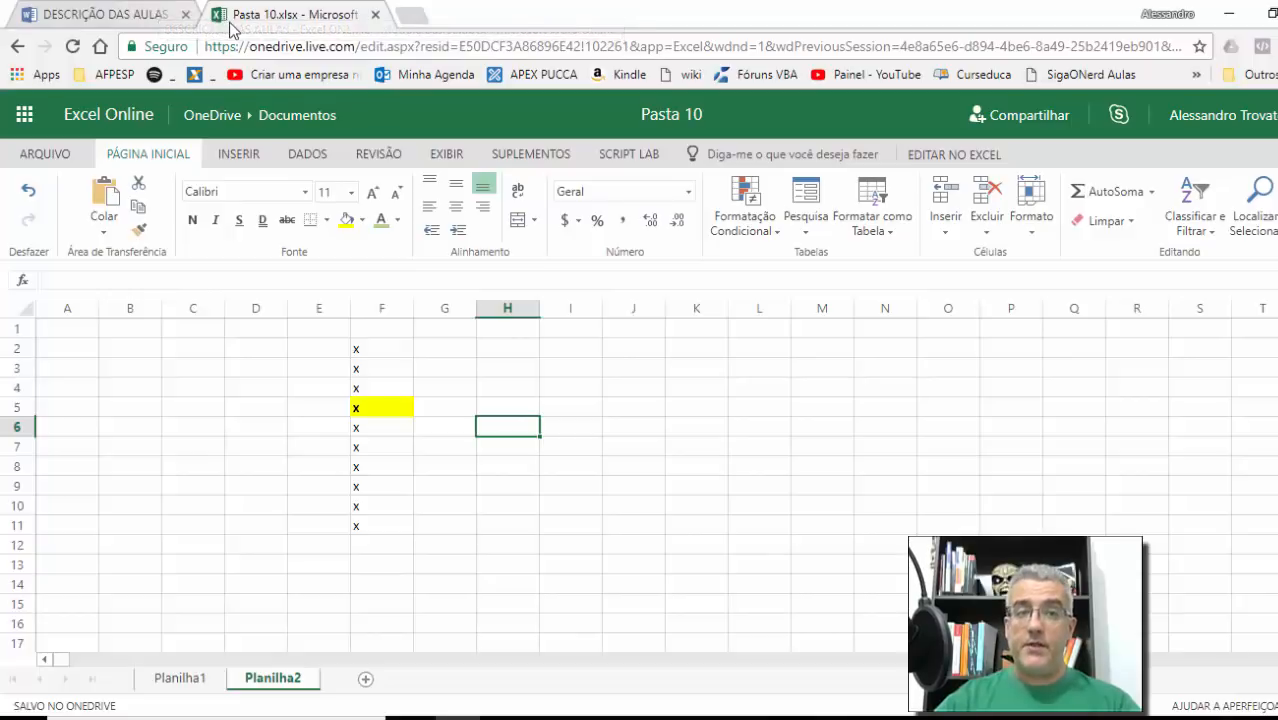
click(557, 362)
click(578, 442)
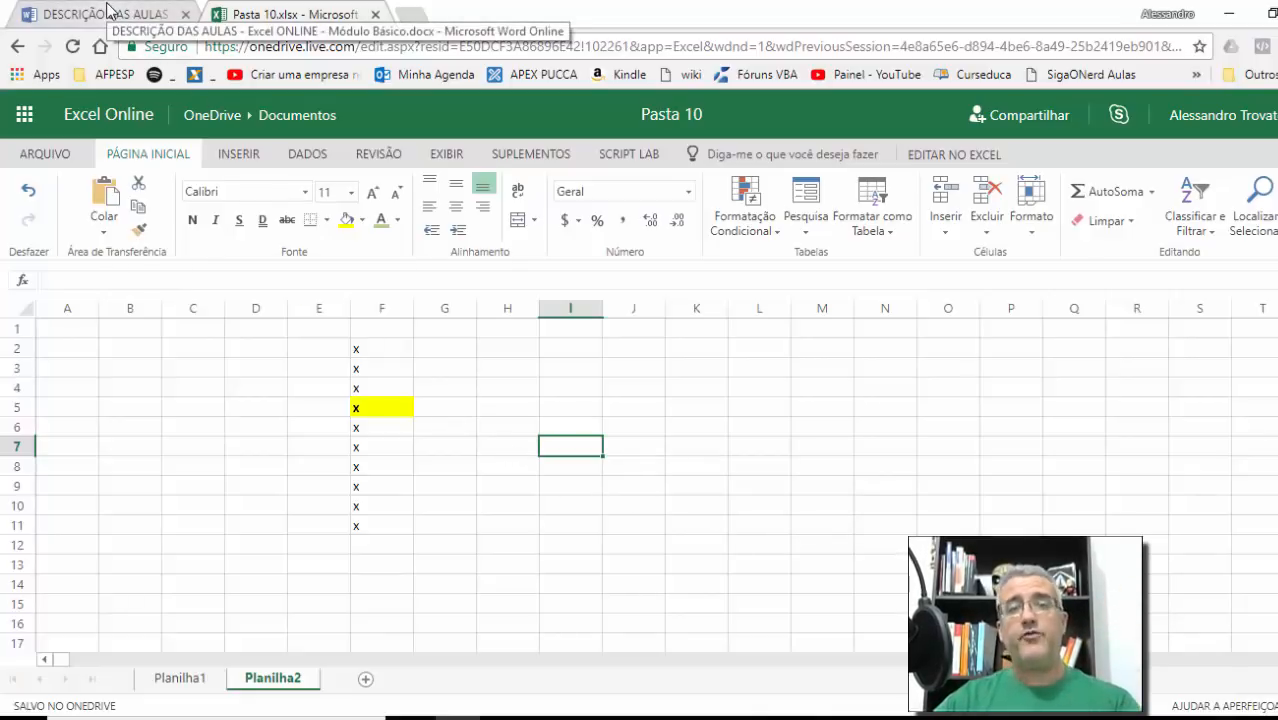
click(553, 367)
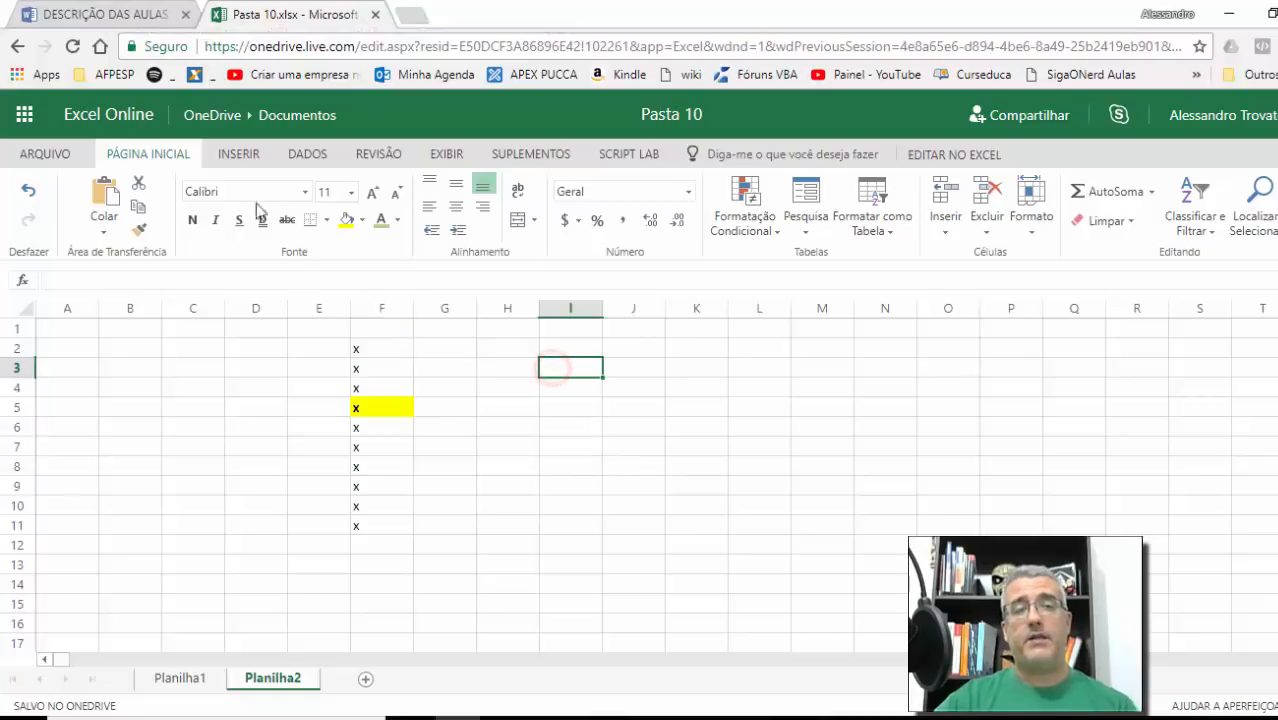
Switch to the course outline in Word and review the topics "Selecionando células" and "Mesclar células".
click(90, 14)
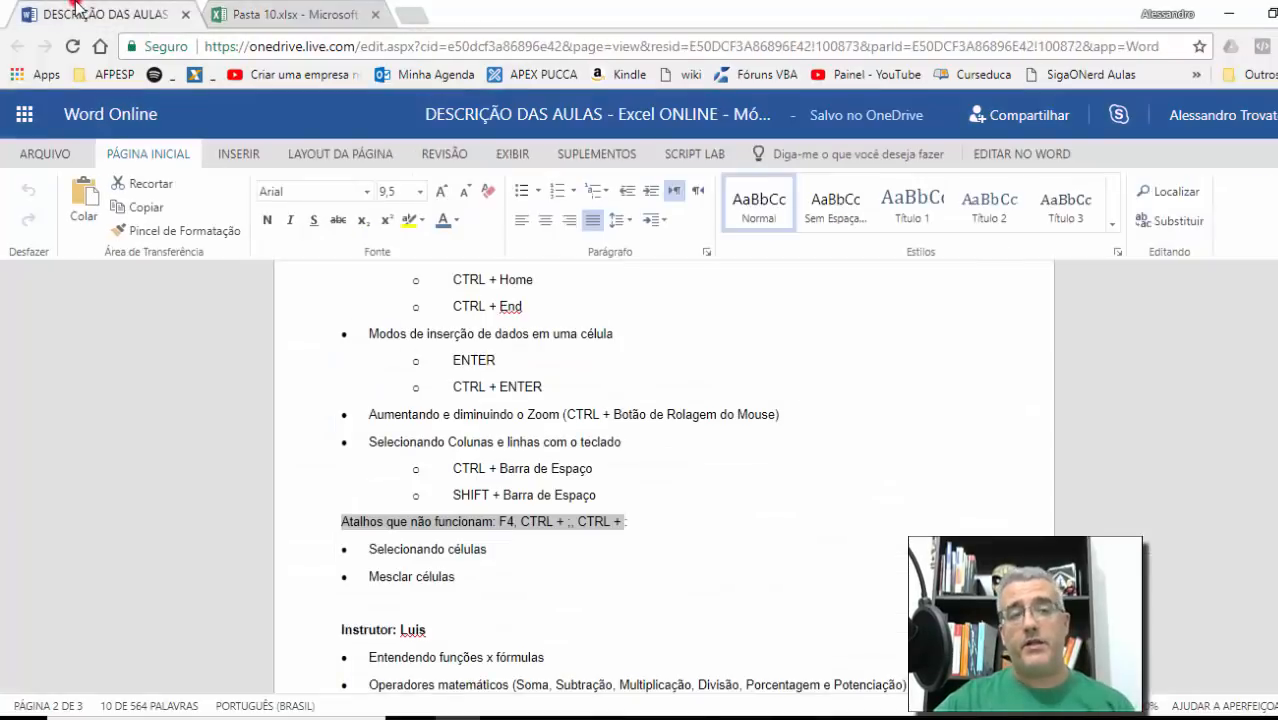
click(450, 538)
drag(505, 550, 378, 550)
click(453, 584)
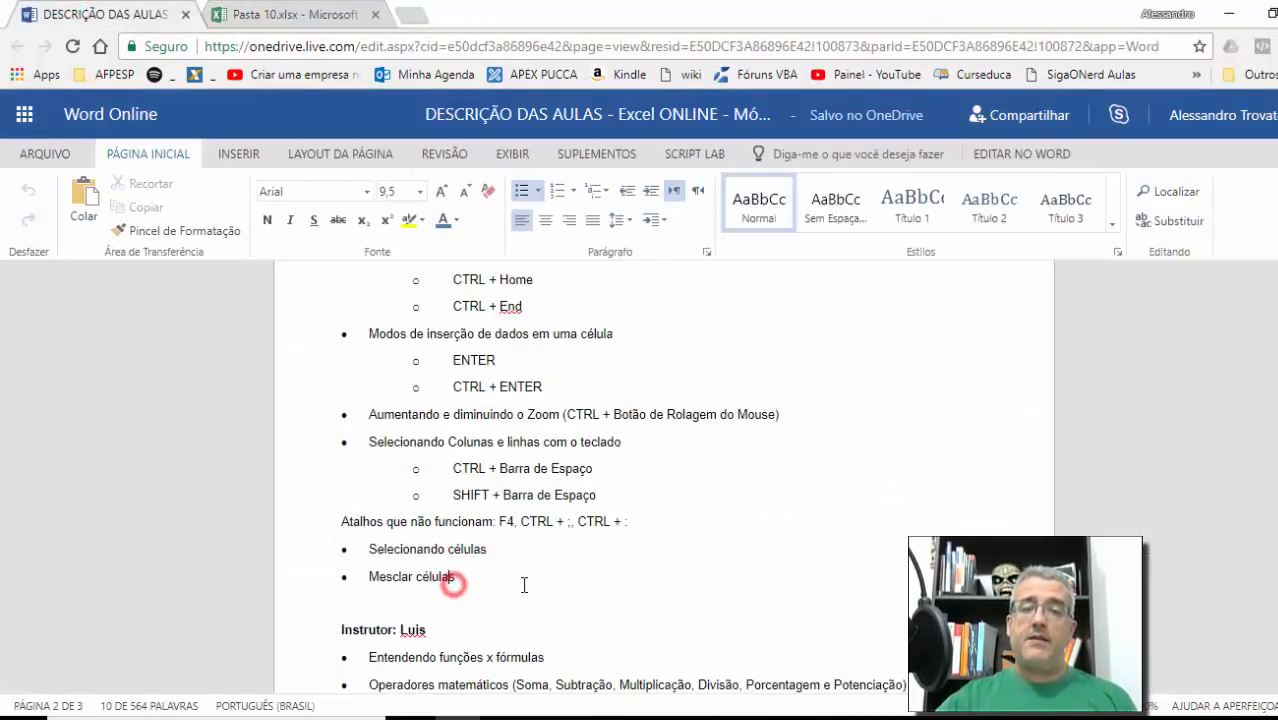
Switch back to the Pasta 10 workbook in Excel Online and clear the contents of cells B2:I13.
click(287, 16)
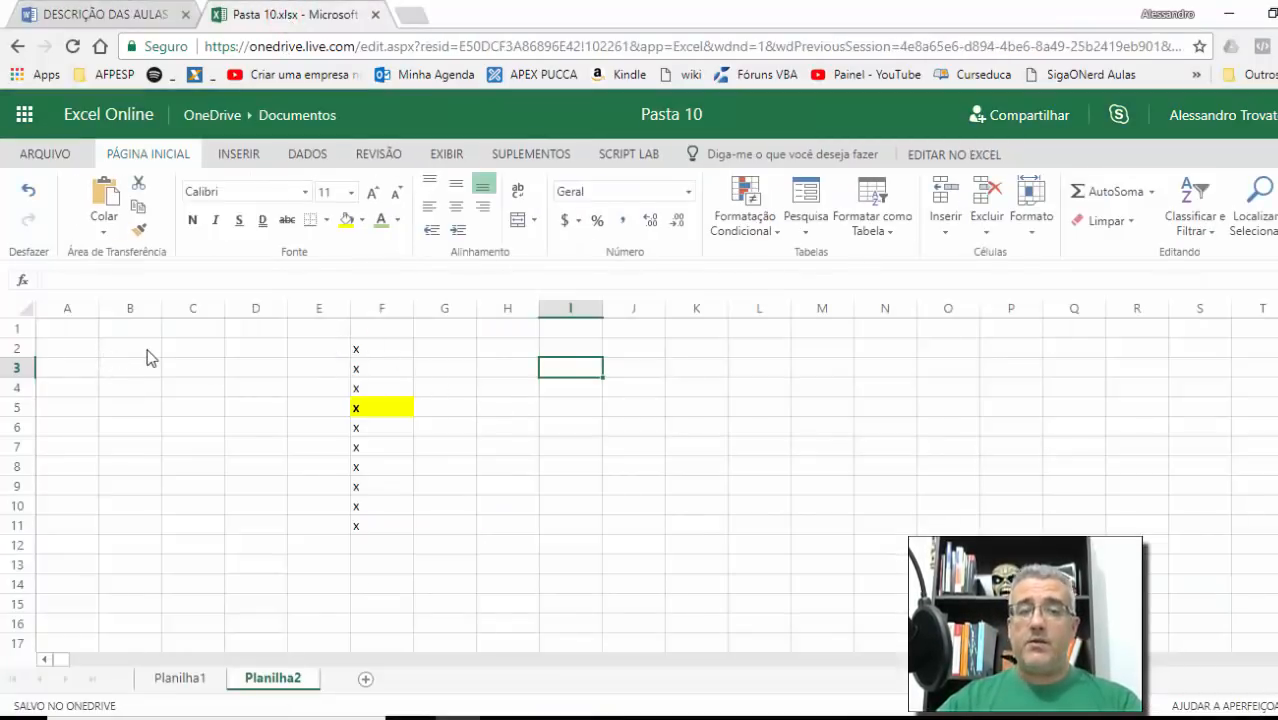
drag(134, 350, 556, 580)
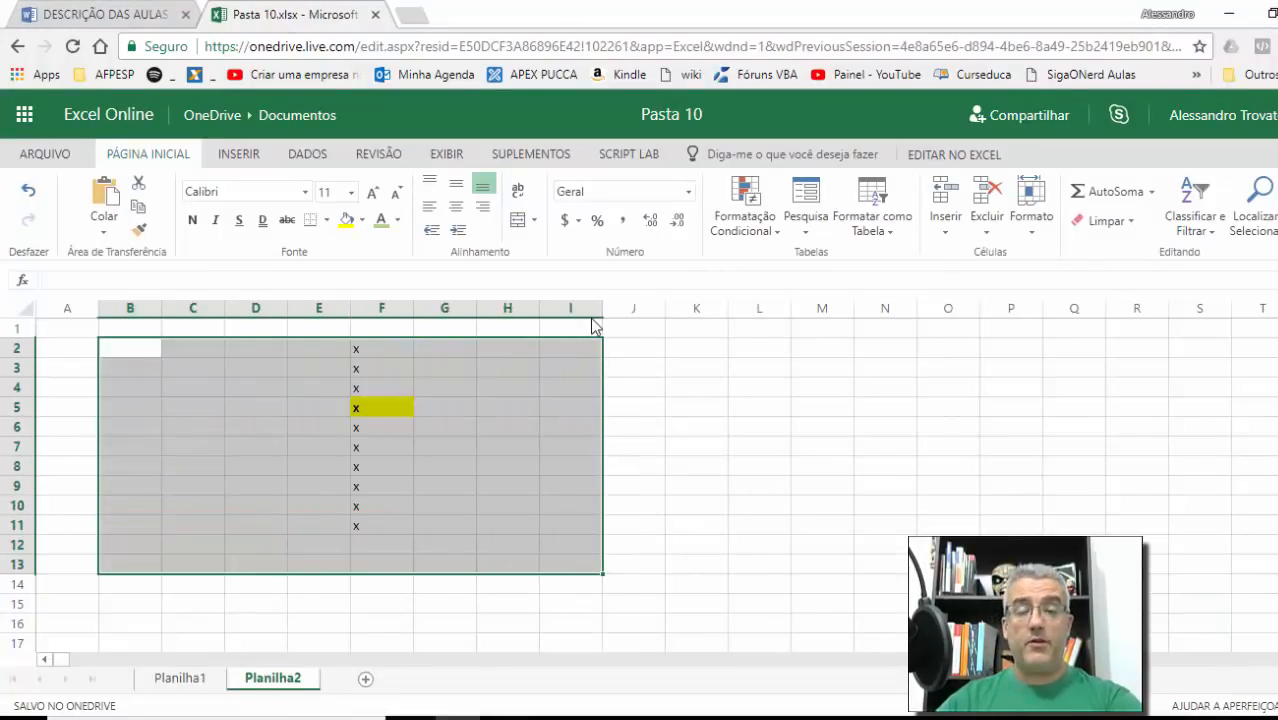
key(Delete)
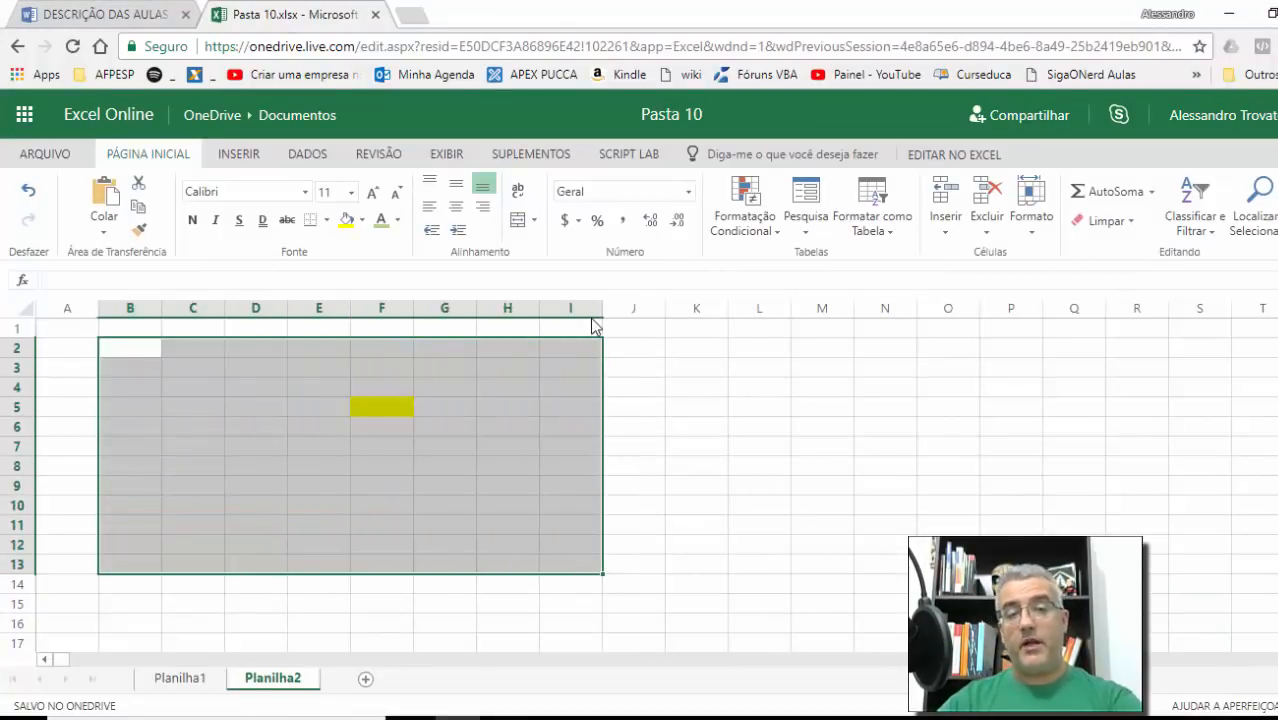
click(633, 429)
Select the cells from B2 down to B11 by extending the selection from B2.
click(130, 346)
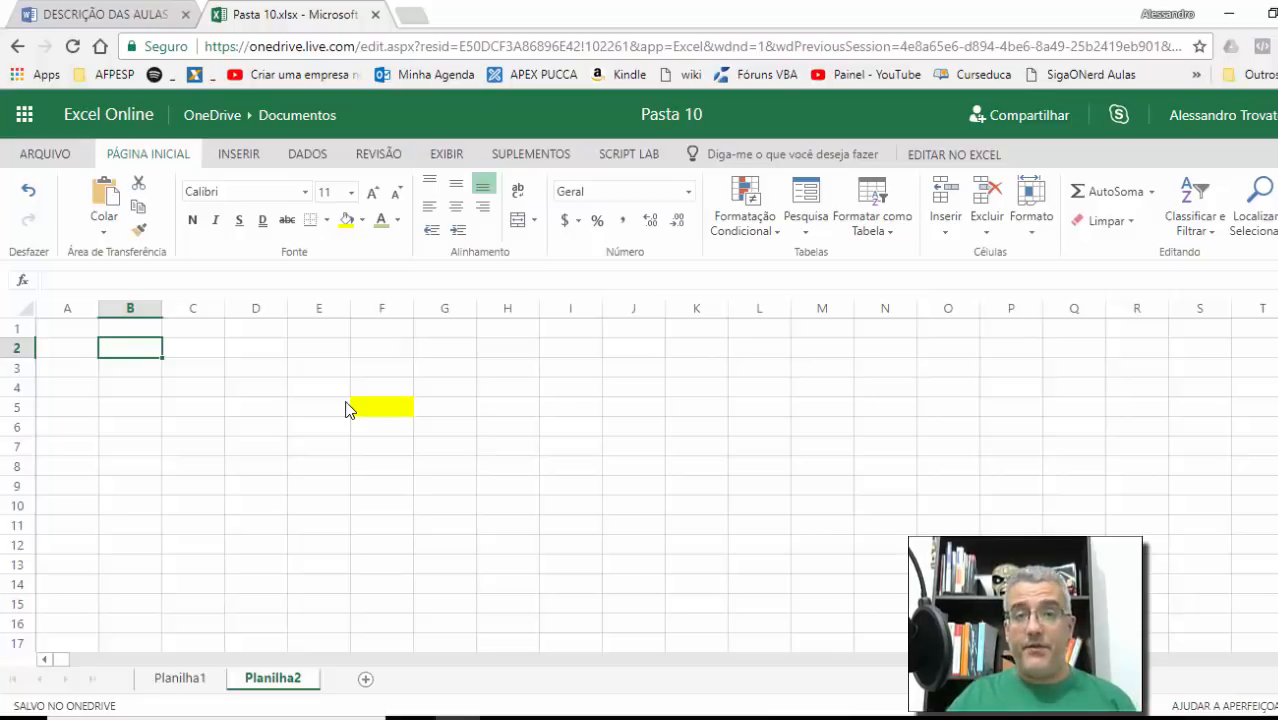
key(shift+Down)
key(shift+Down)
key(shift+Down)
key(shift+Down)
key(shift+Down)
key(shift+Down)
key(shift+Down)
key(shift+Down)
key(shift+Down)
key(shift+Down)
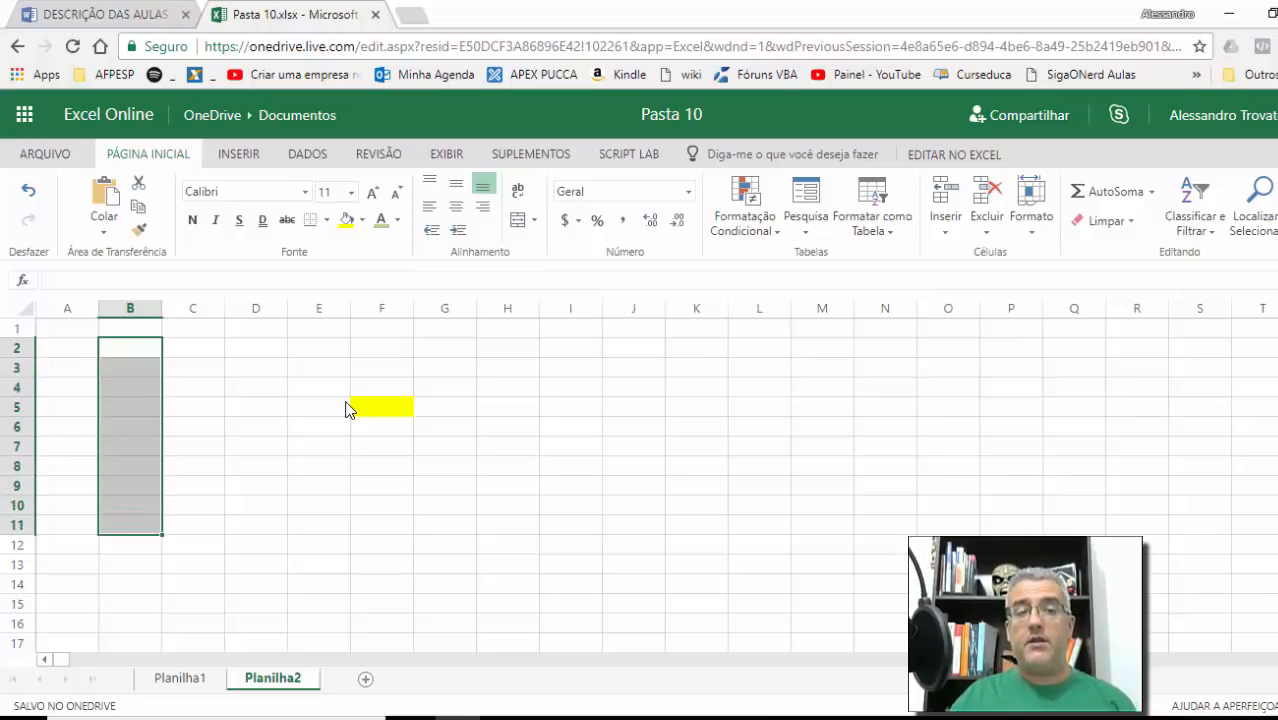
Extend the selection that starts at B2 across to column F and down to row 15.
key(shift+Right)
key(shift+Right)
key(shift+Right)
key(shift+Right)
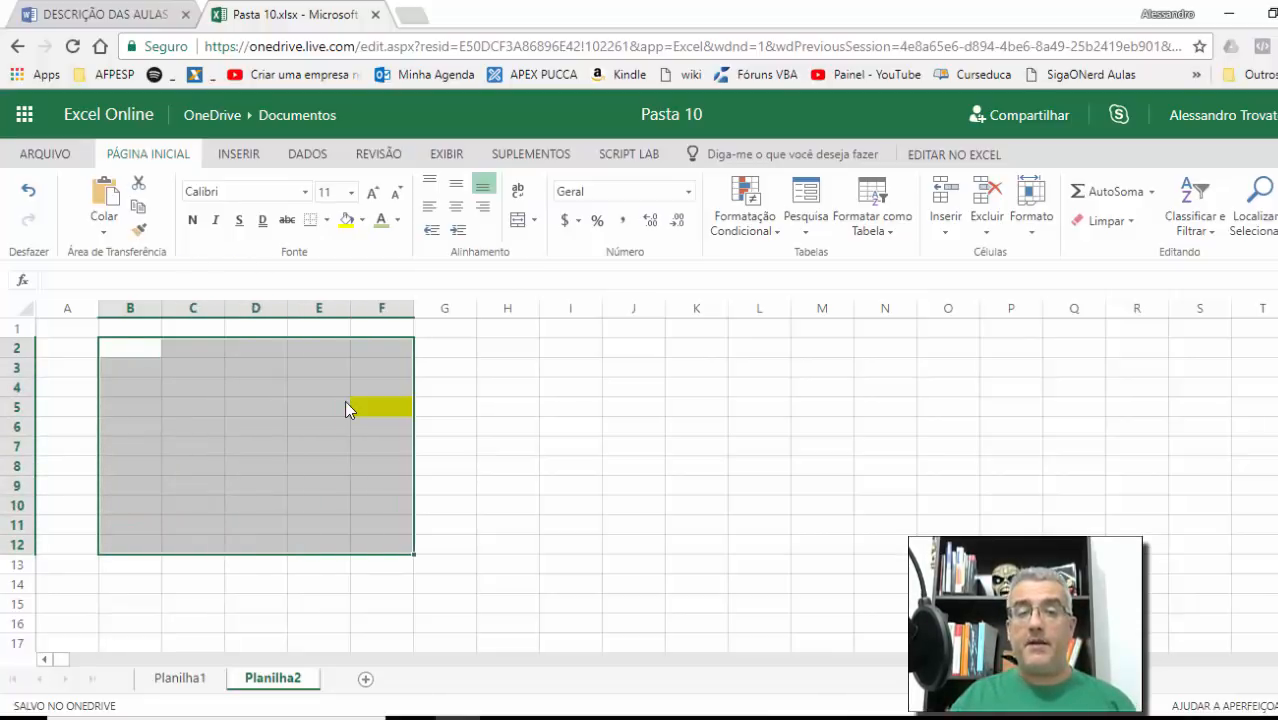
key(shift+Up)
key(shift+Up)
key(shift+Down)
key(shift+Down)
key(shift+Down)
key(shift+Down)
key(shift+Down)
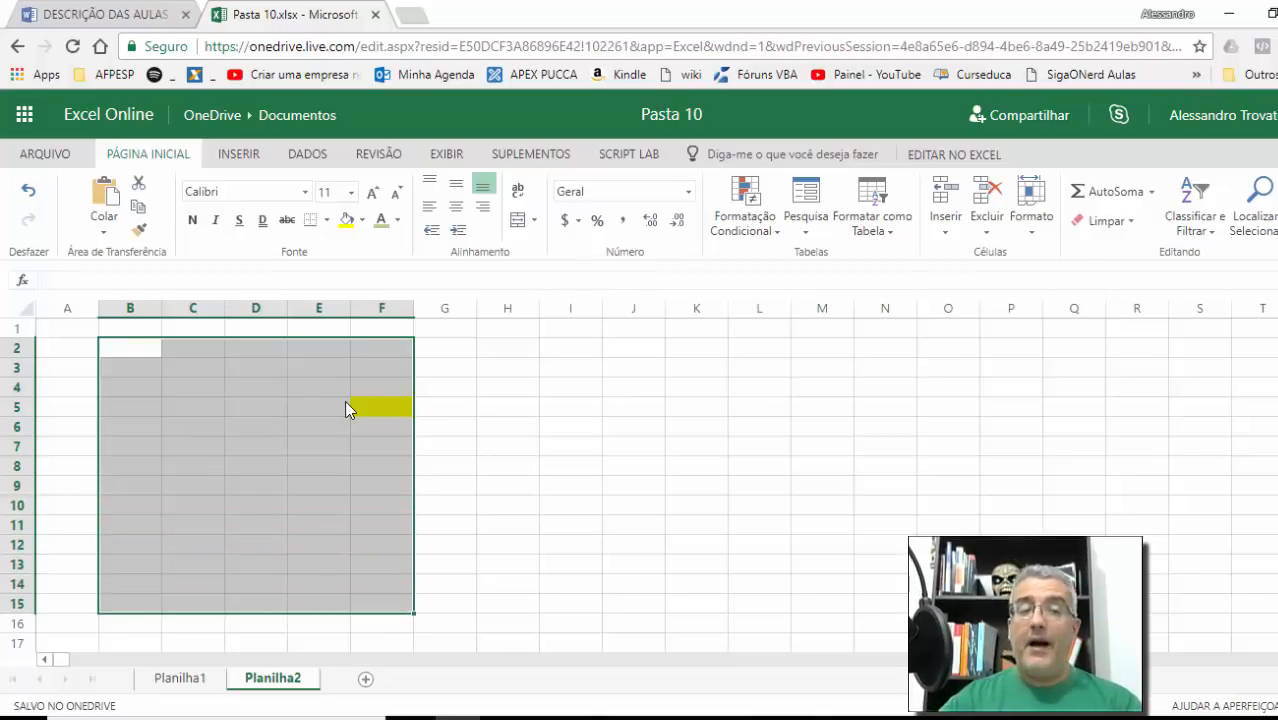
Select the range A1:K11 and fill every cell in it with x in a single entry.
click(331, 348)
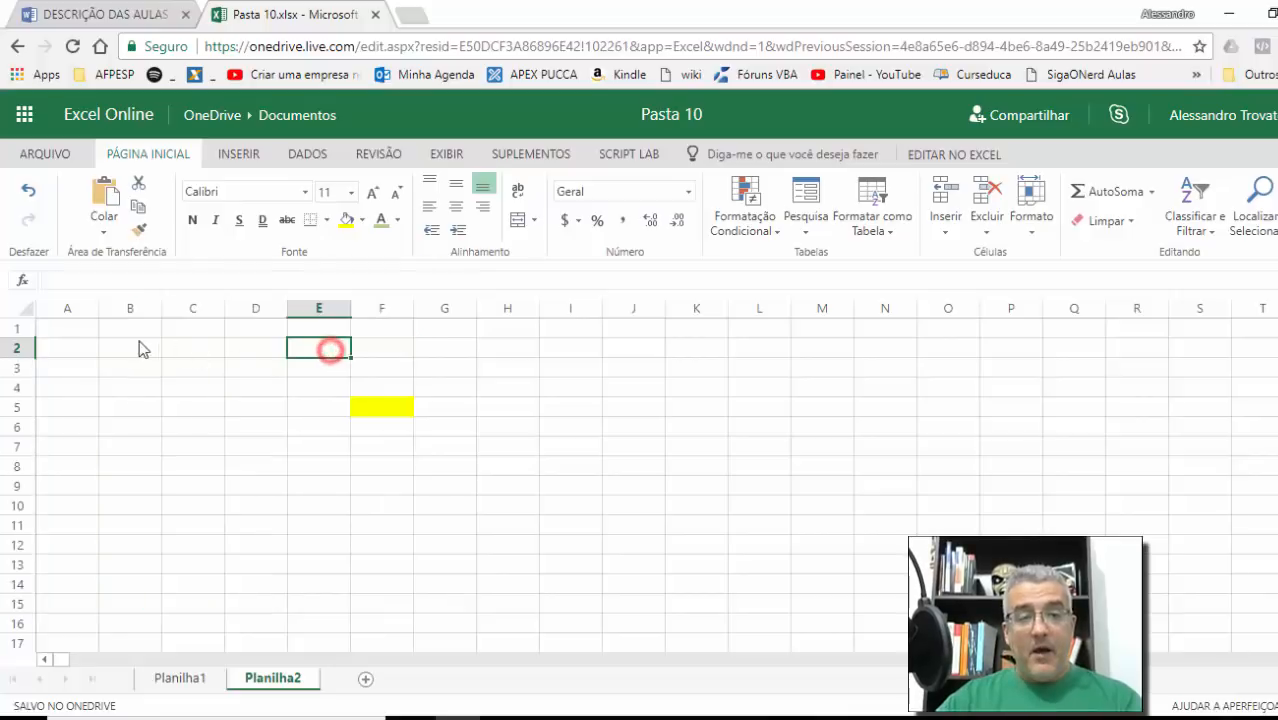
click(66, 329)
drag(66, 333, 693, 532)
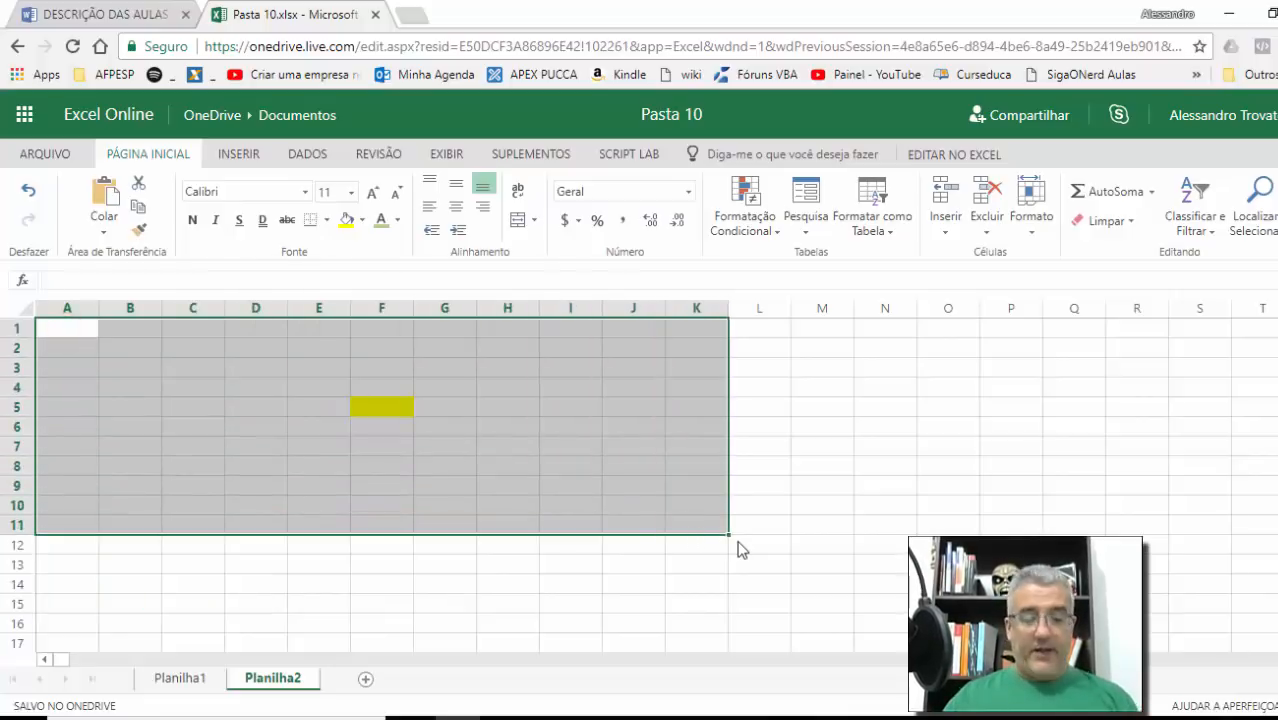
text(x)
key(ctrl+Return)
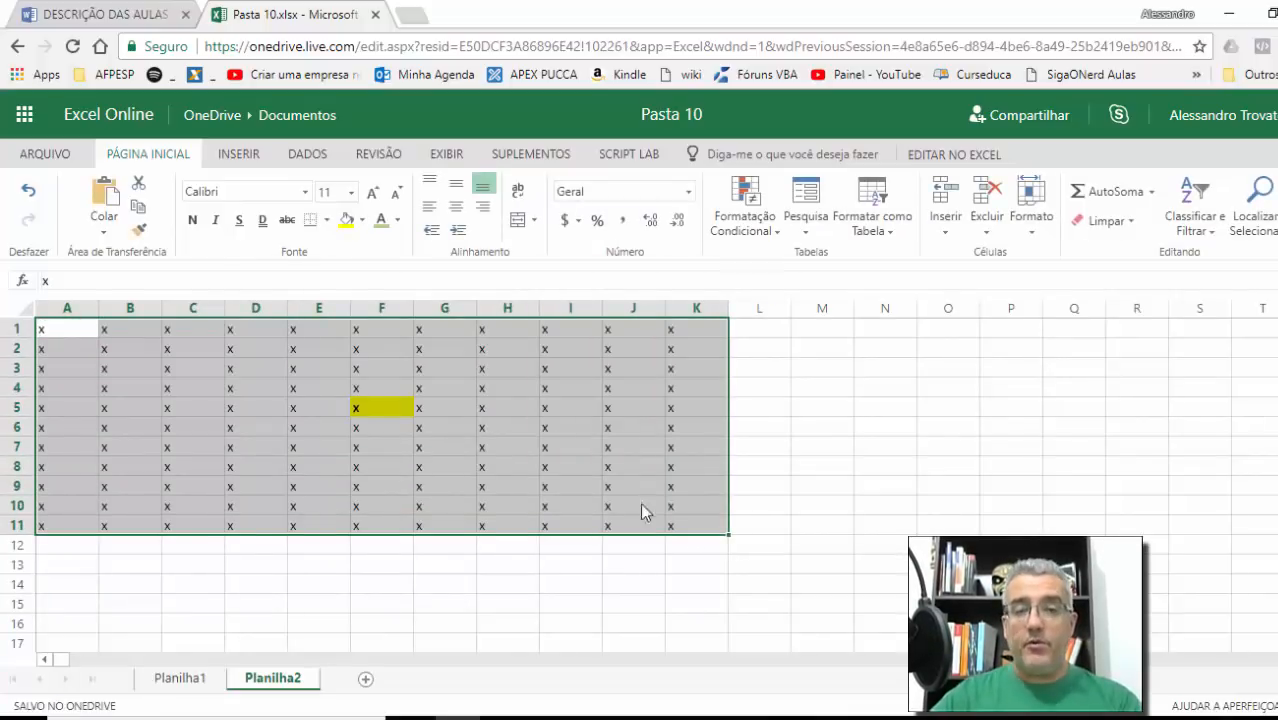
Select the filled block A1:K11 from A1 by extending one cell at a time, down to row 11 and across to column K.
click(192, 449)
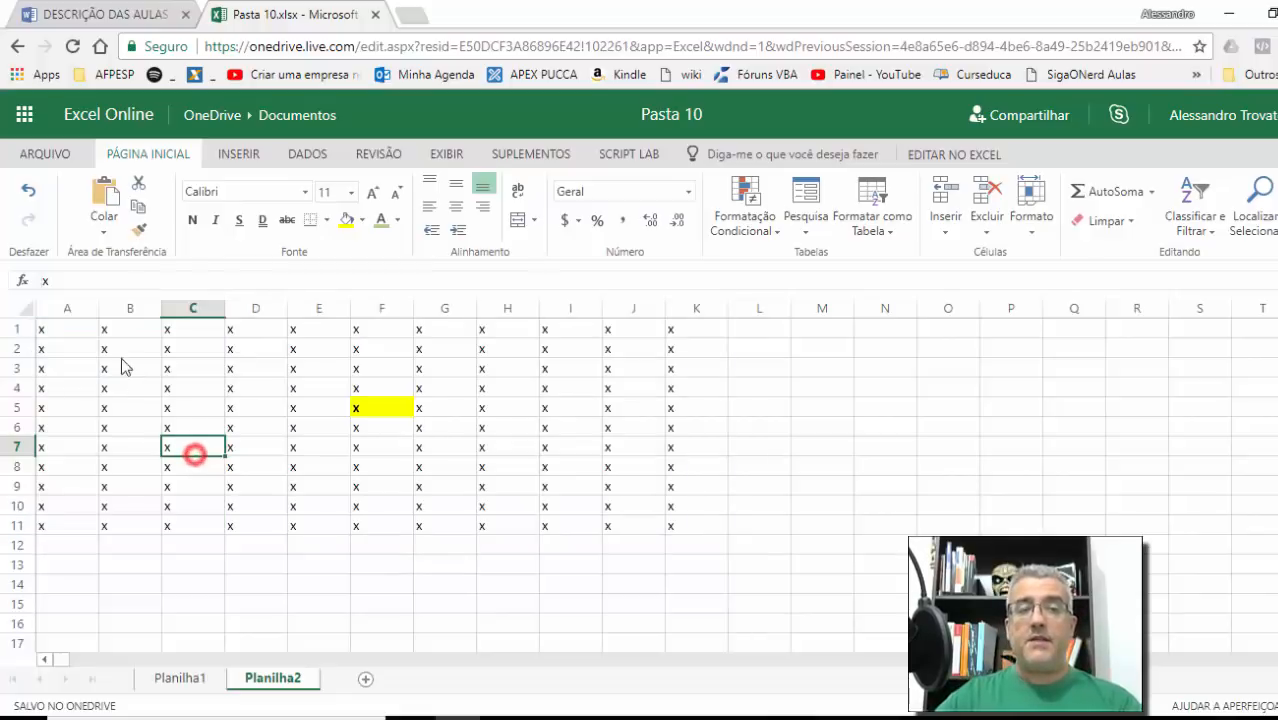
click(232, 390)
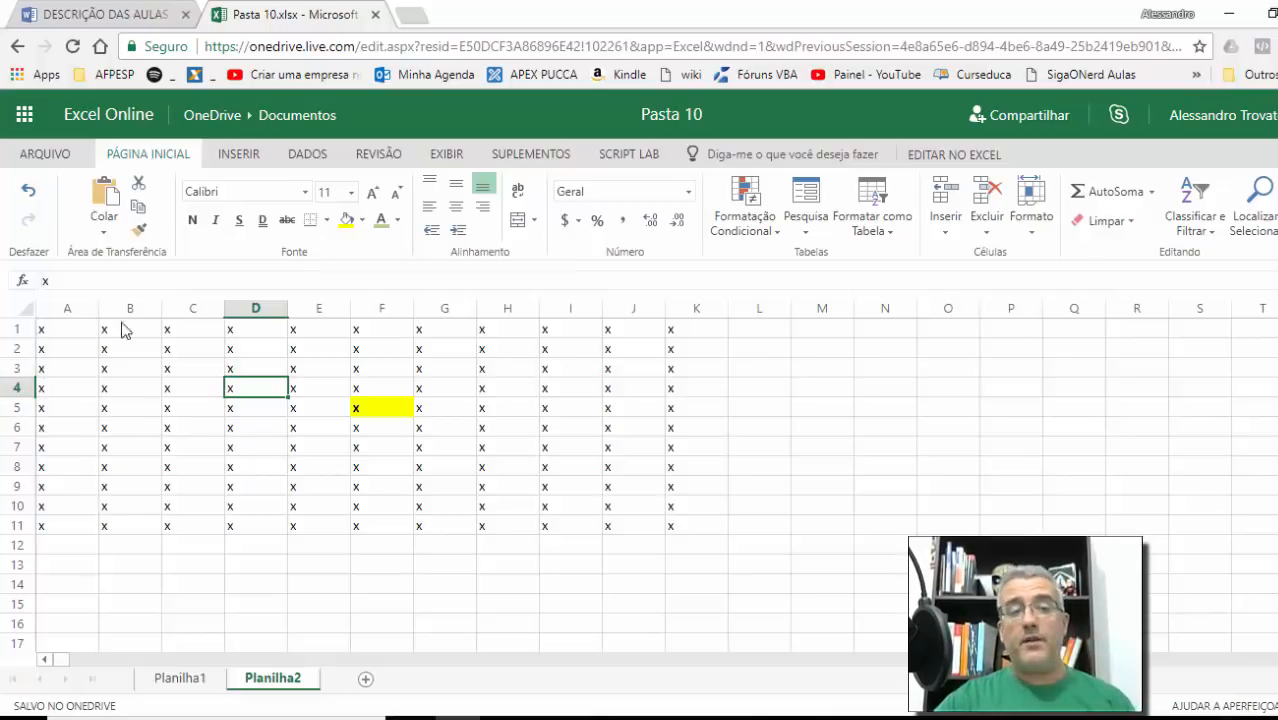
click(66, 329)
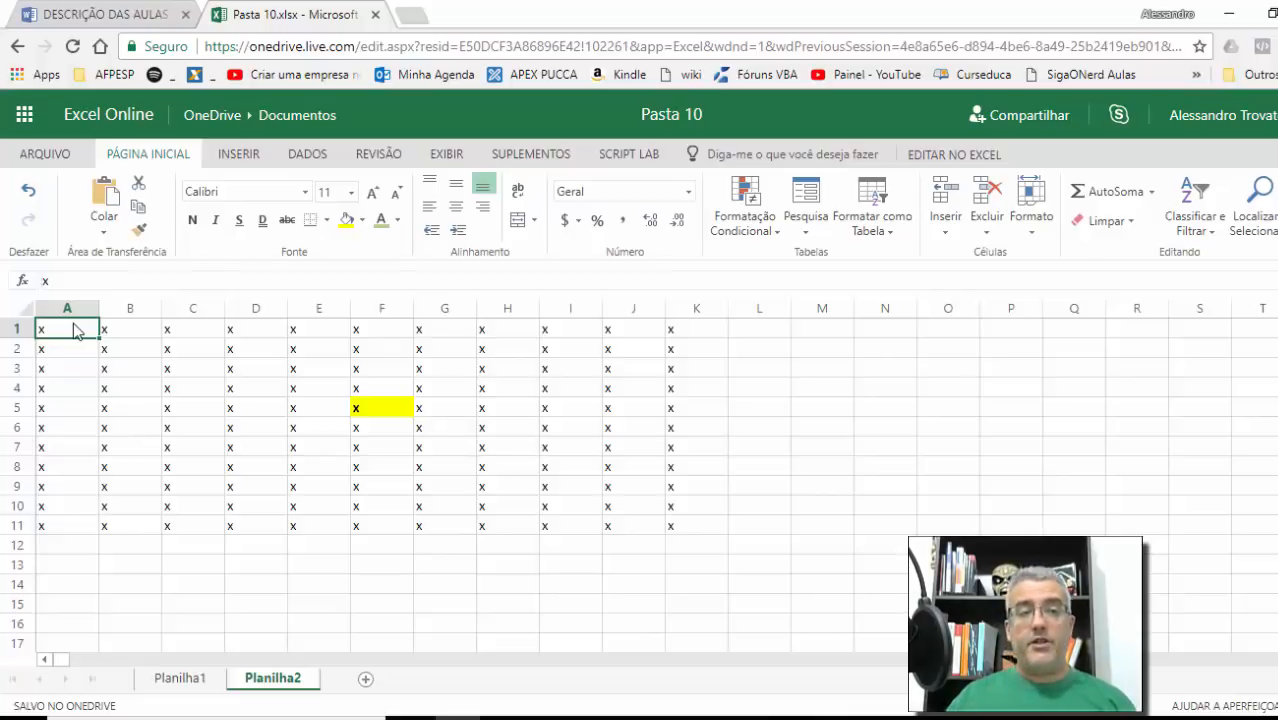
key(shift+Down)
key(shift+Down)
key(shift+Down)
key(shift+Down)
key(shift+Down)
key(shift+Down)
key(shift+Down)
key(shift+Down)
key(shift+Down)
key(shift+Down)
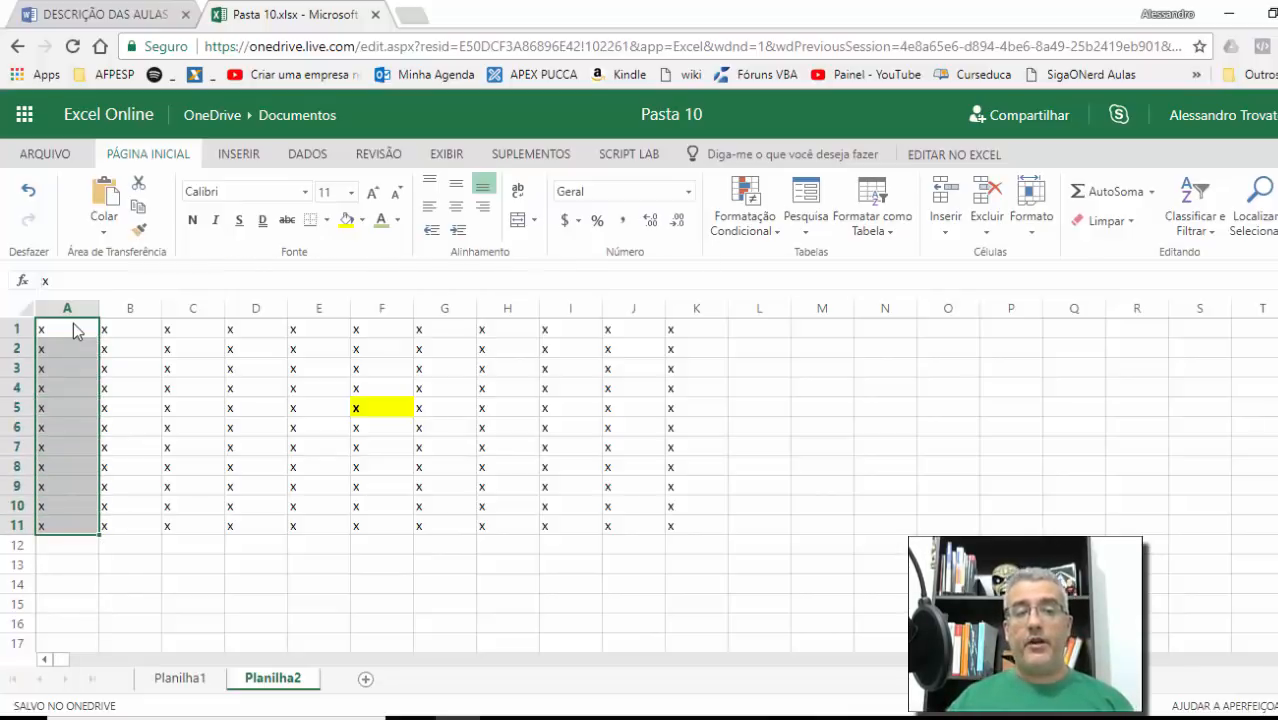
key(shift+Right)
key(shift+Right)
key(shift+Right)
key(shift+Right)
key(shift+Right)
key(shift+Right)
key(shift+Right)
key(shift+Right)
key(shift+Right)
key(shift+Right)
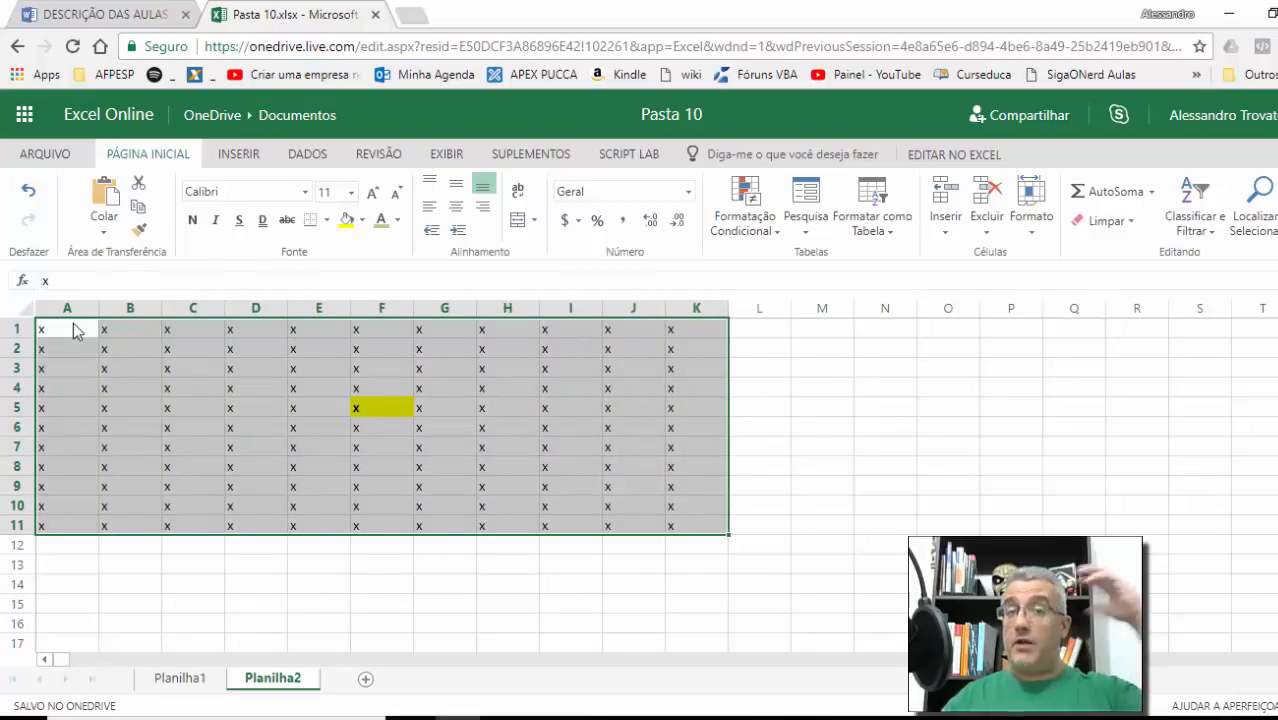
Reselect the block A1:K11 from A1 by extending the selection straight to the data's last row and last column.
click(73, 325)
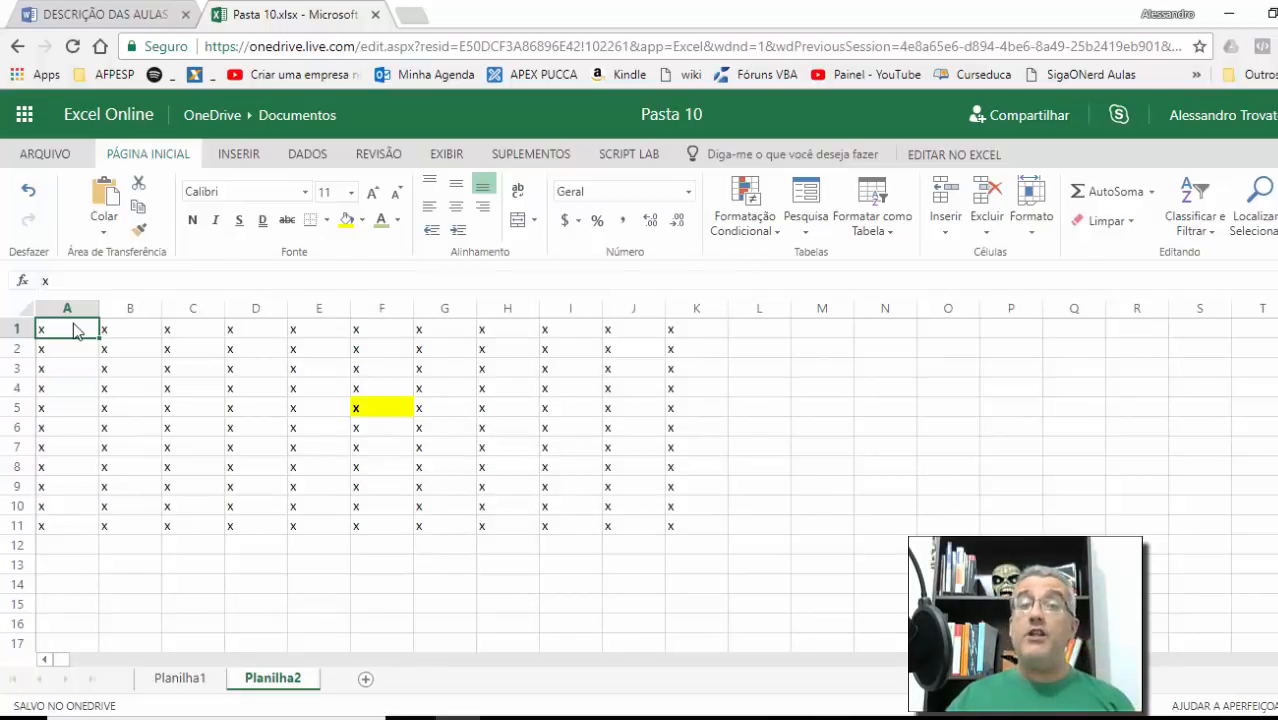
key(ctrl+shift+Down)
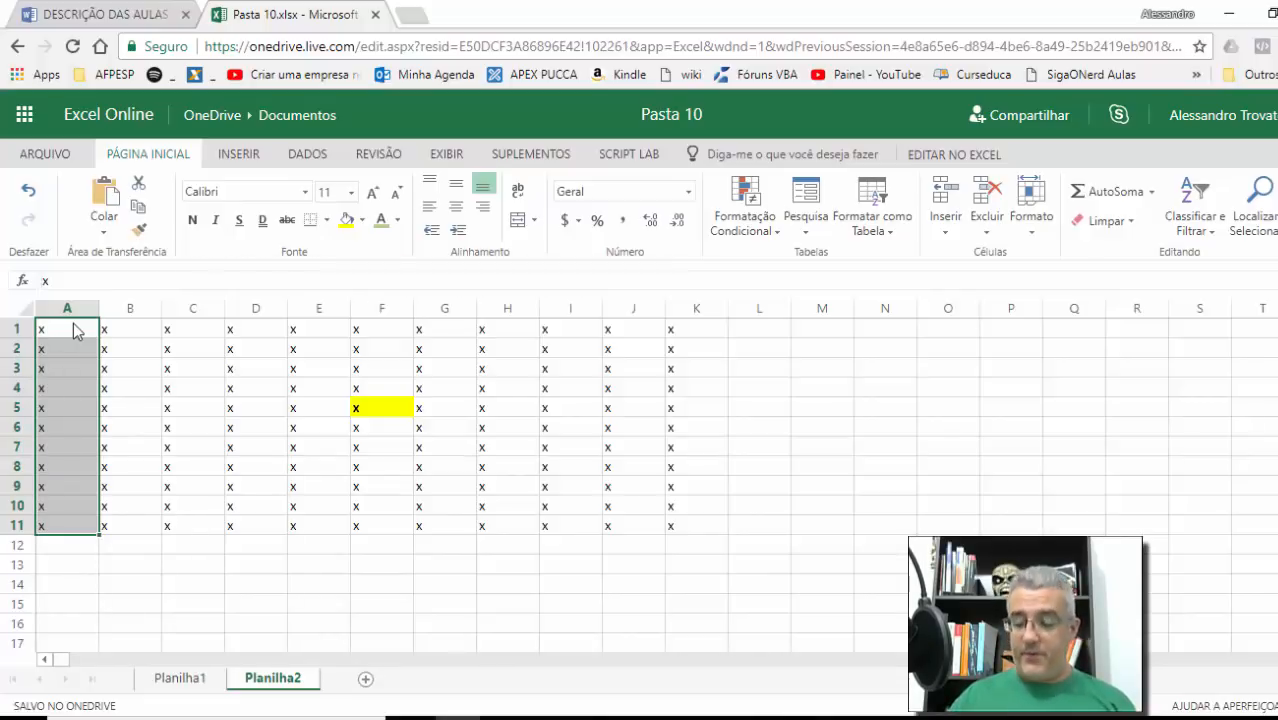
key(ctrl+shift+Right)
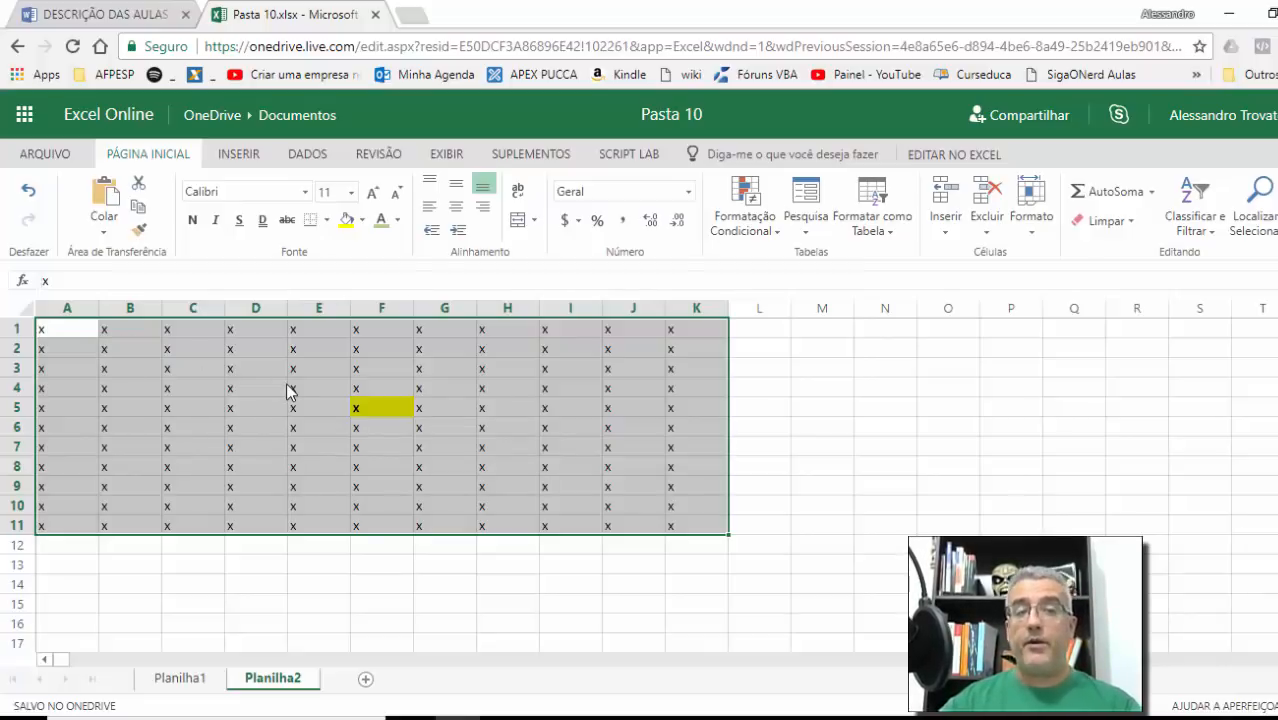
Check the Sobre and Ajuda information, browse the Excel Online help topics, and close the help window.
click(46, 156)
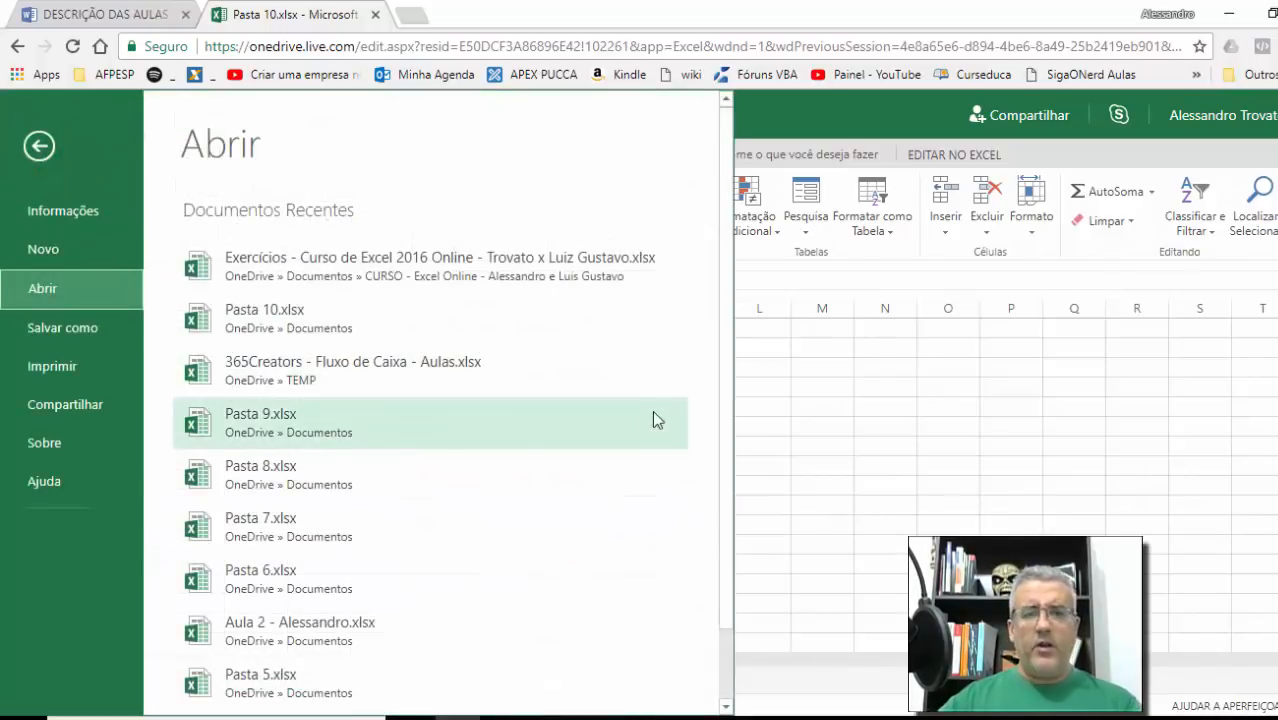
click(42, 452)
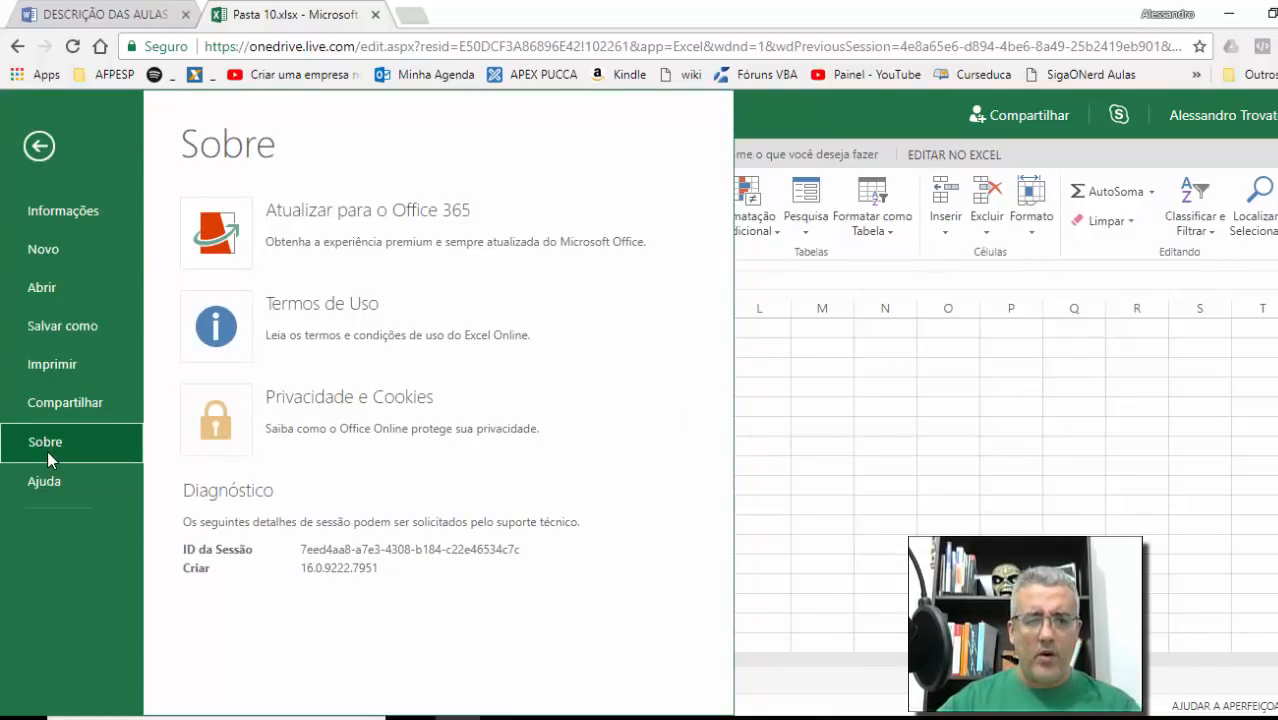
click(36, 484)
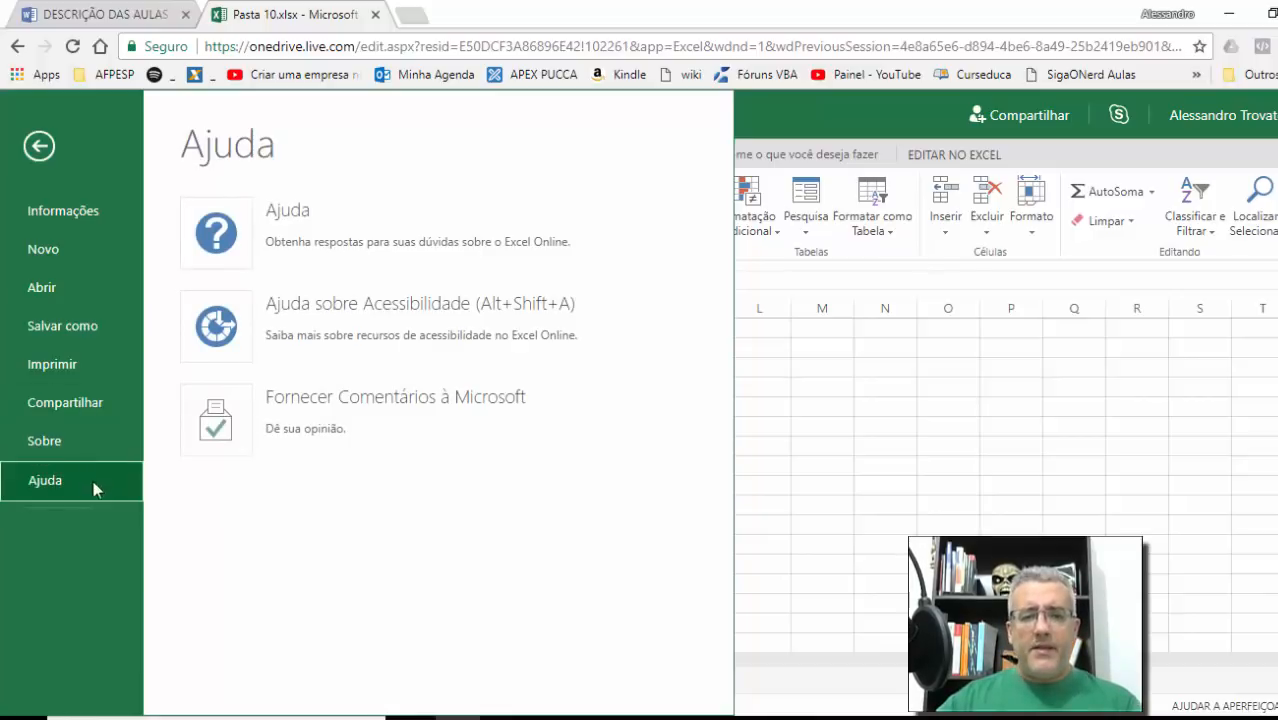
click(267, 238)
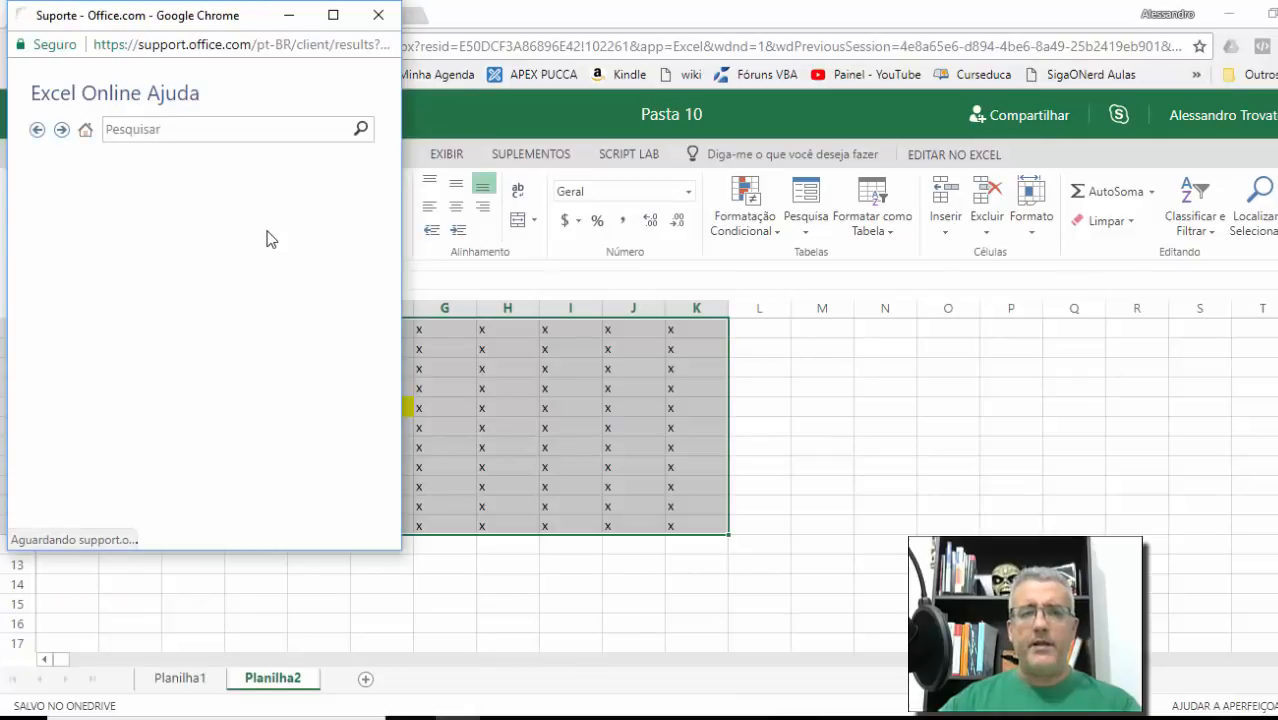
scroll(267, 238, down, 10)
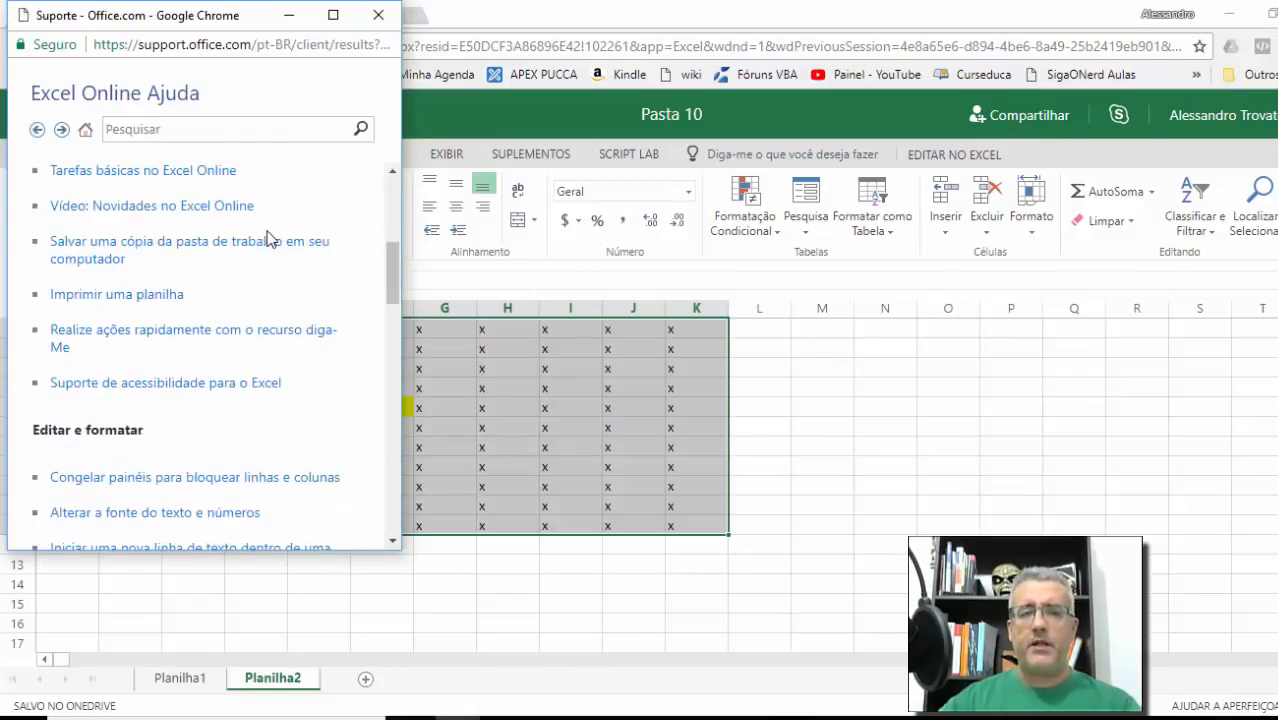
scroll(267, 238, down, 3)
click(378, 15)
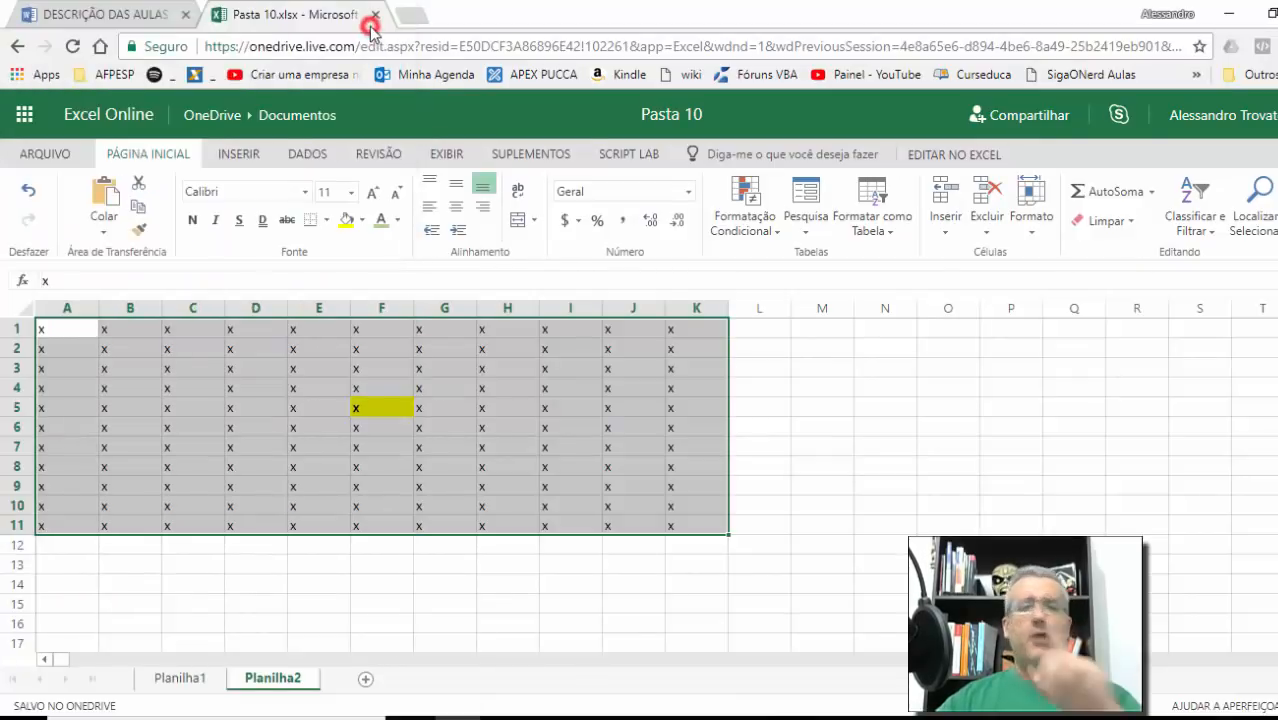
click(736, 444)
click(633, 414)
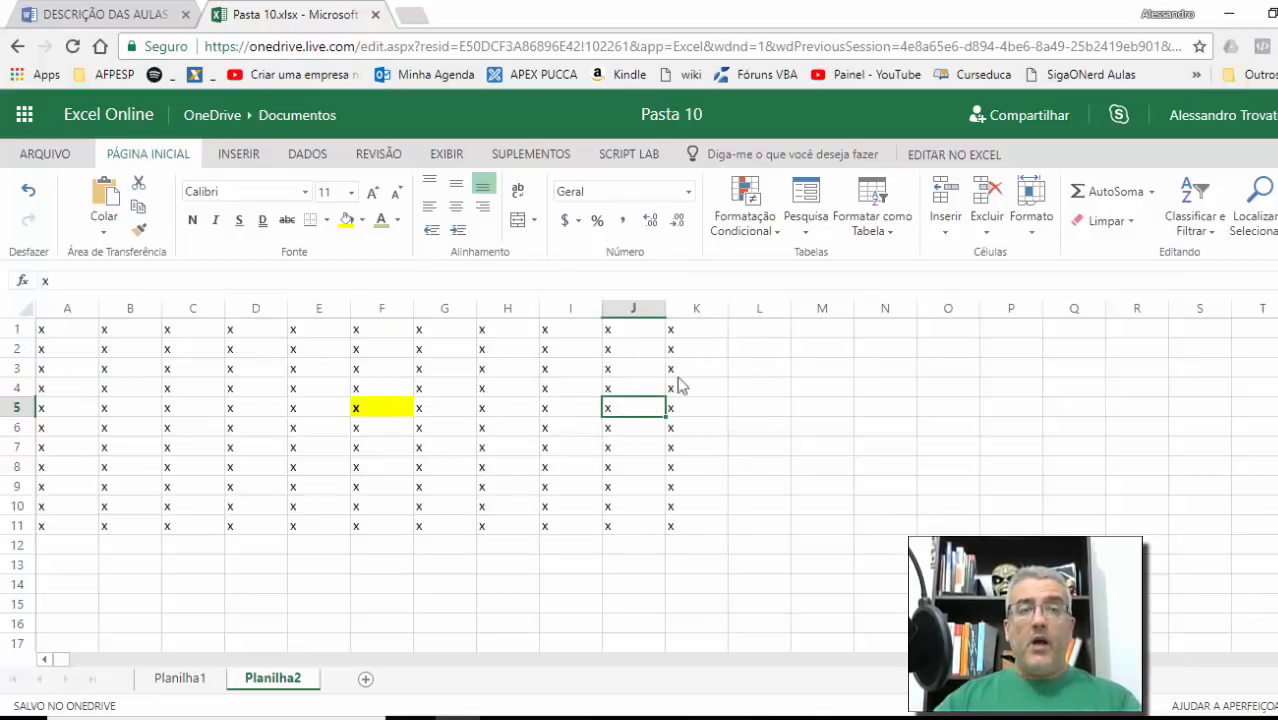
click(606, 445)
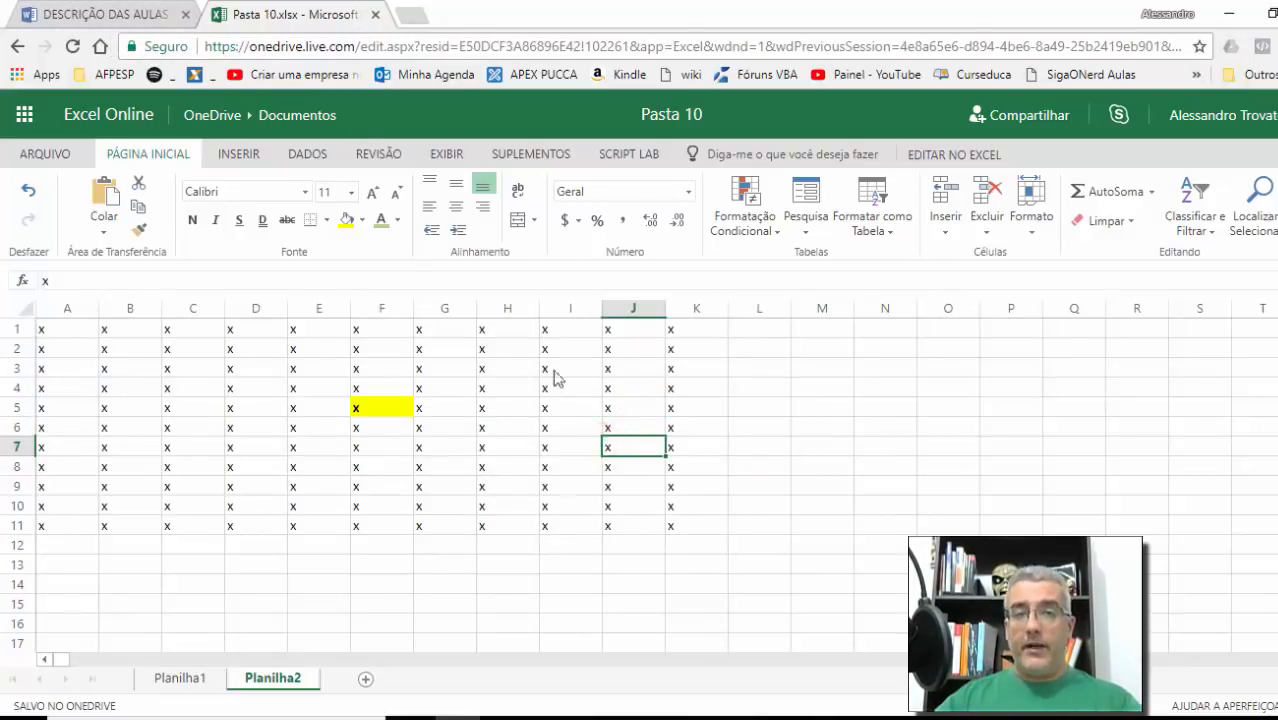
click(409, 410)
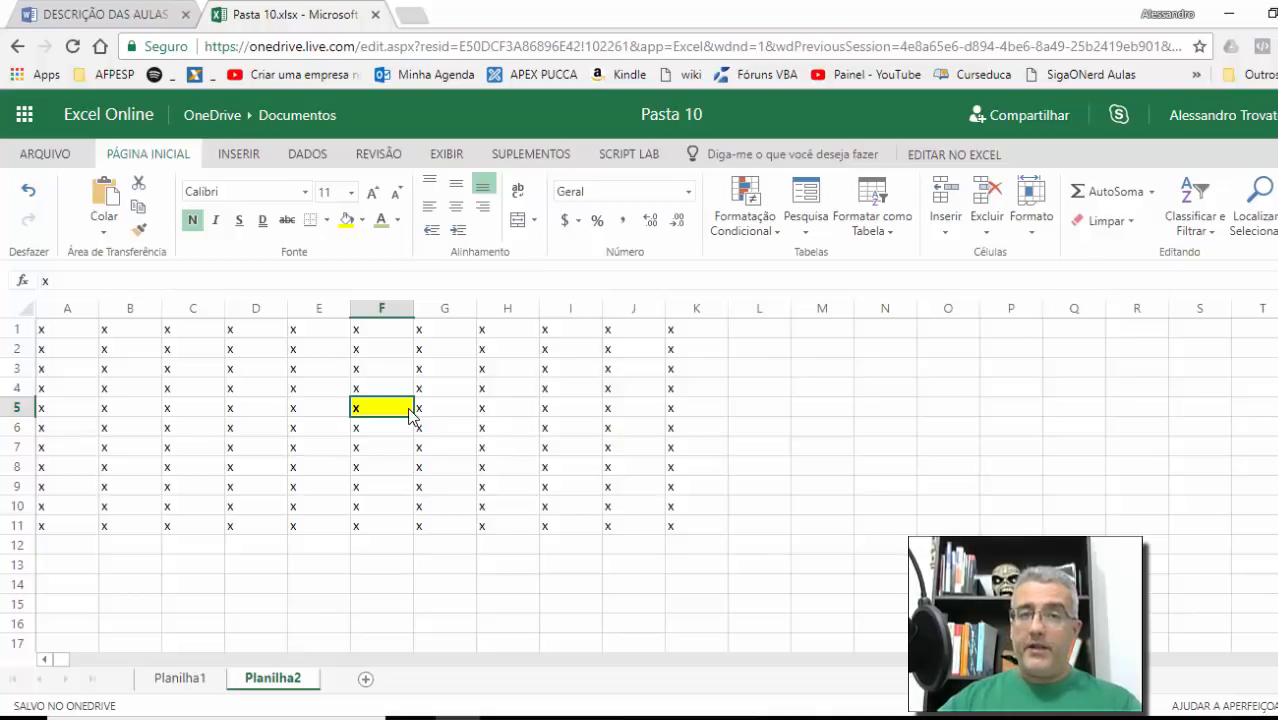
click(711, 484)
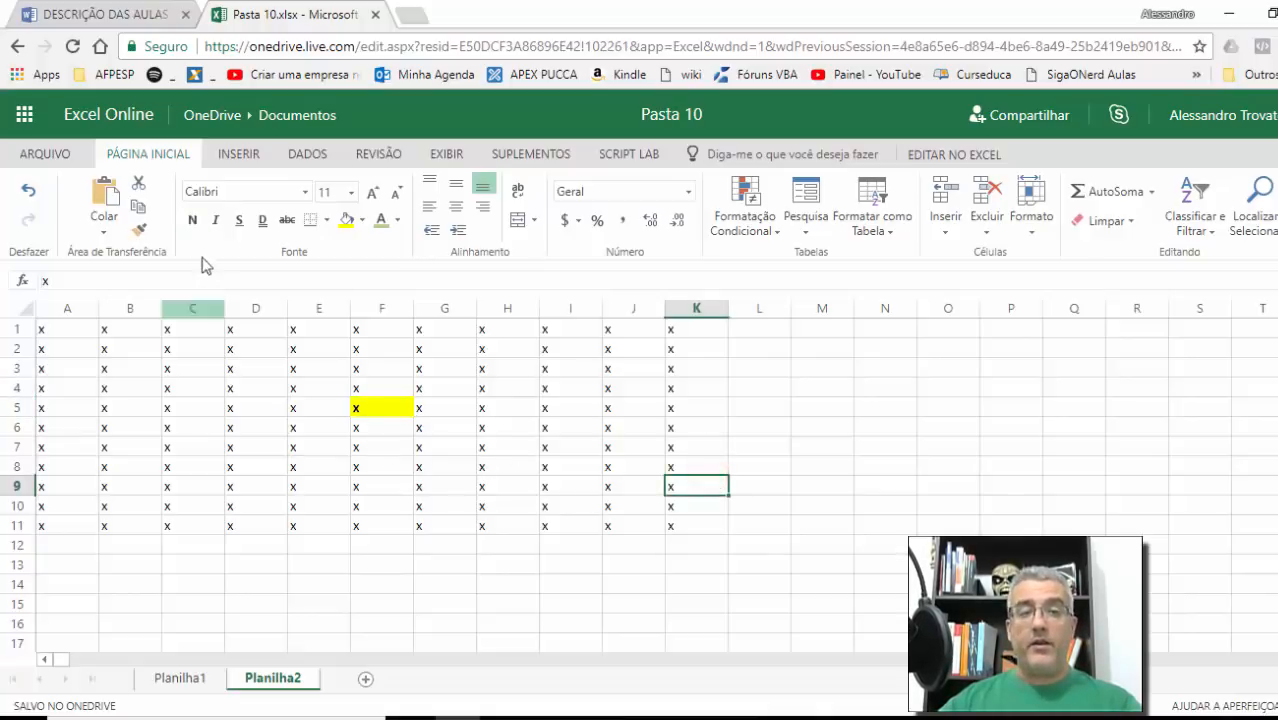
click(244, 156)
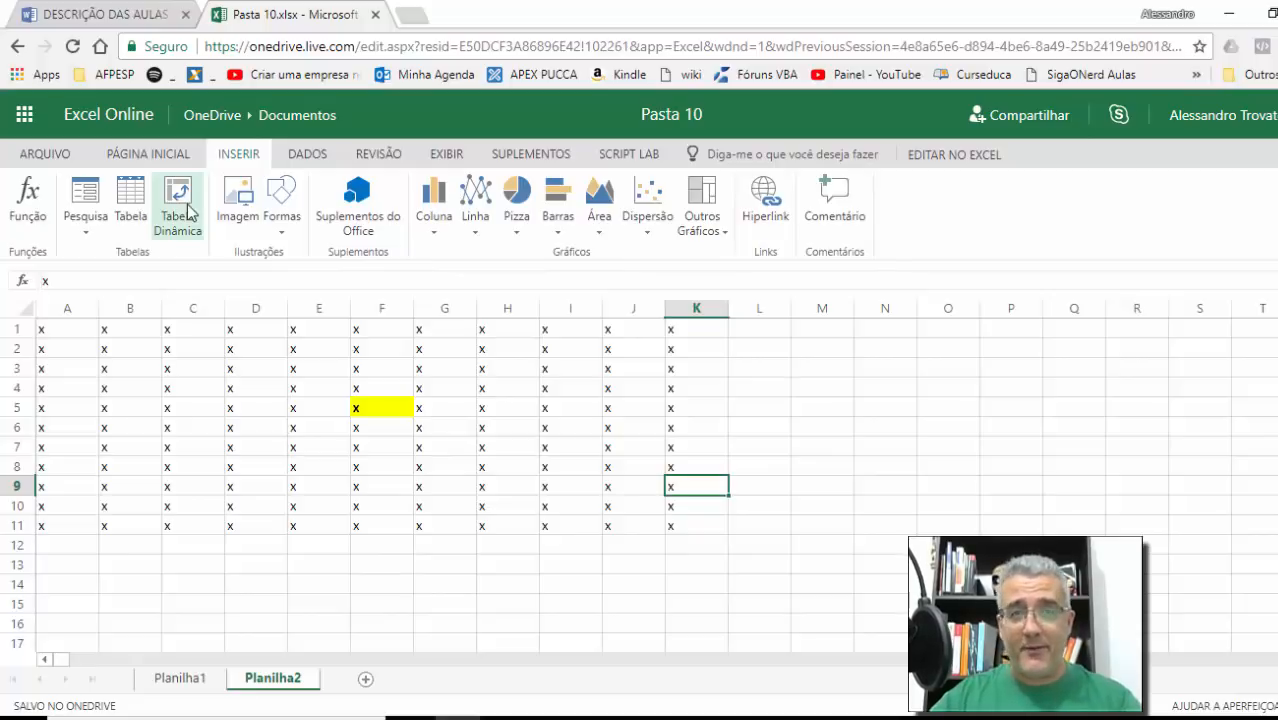
Clear the contents of cells A1:K11, then close the Pasta 10 workbook and return to the course outline in Word.
click(839, 484)
drag(676, 520, 4, 246)
key(Delete)
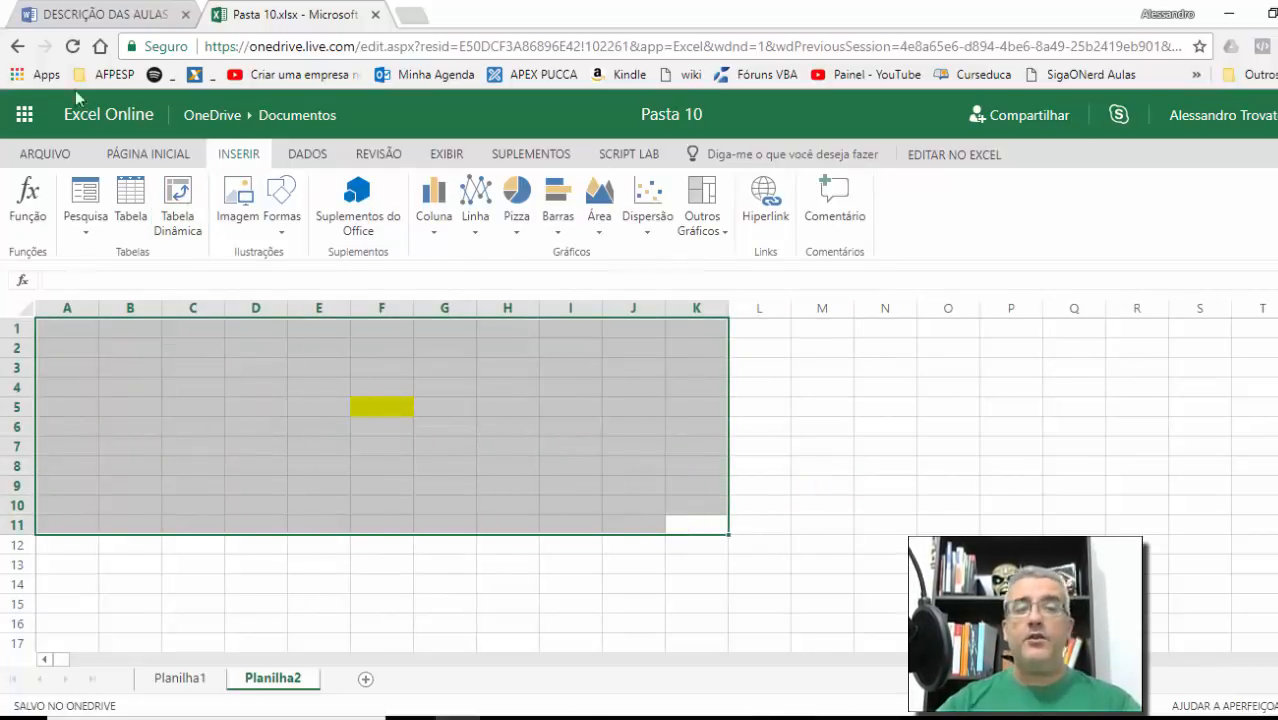
click(375, 15)
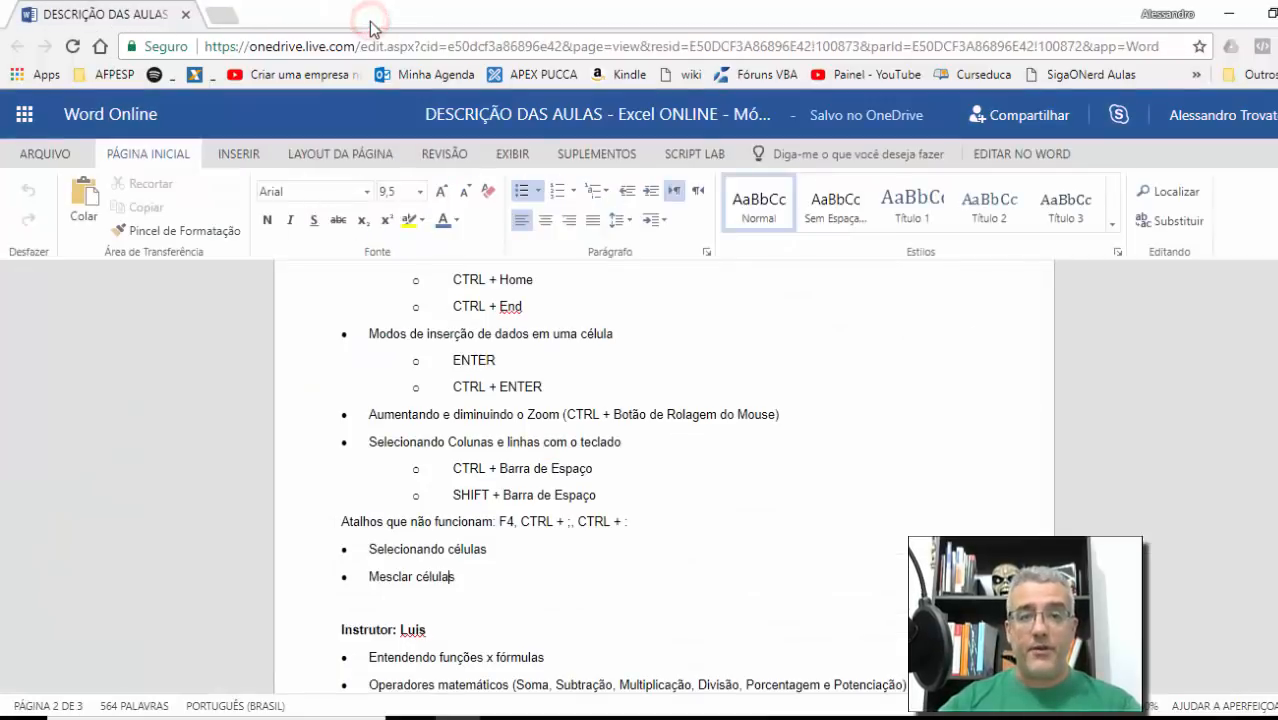
click(513, 502)
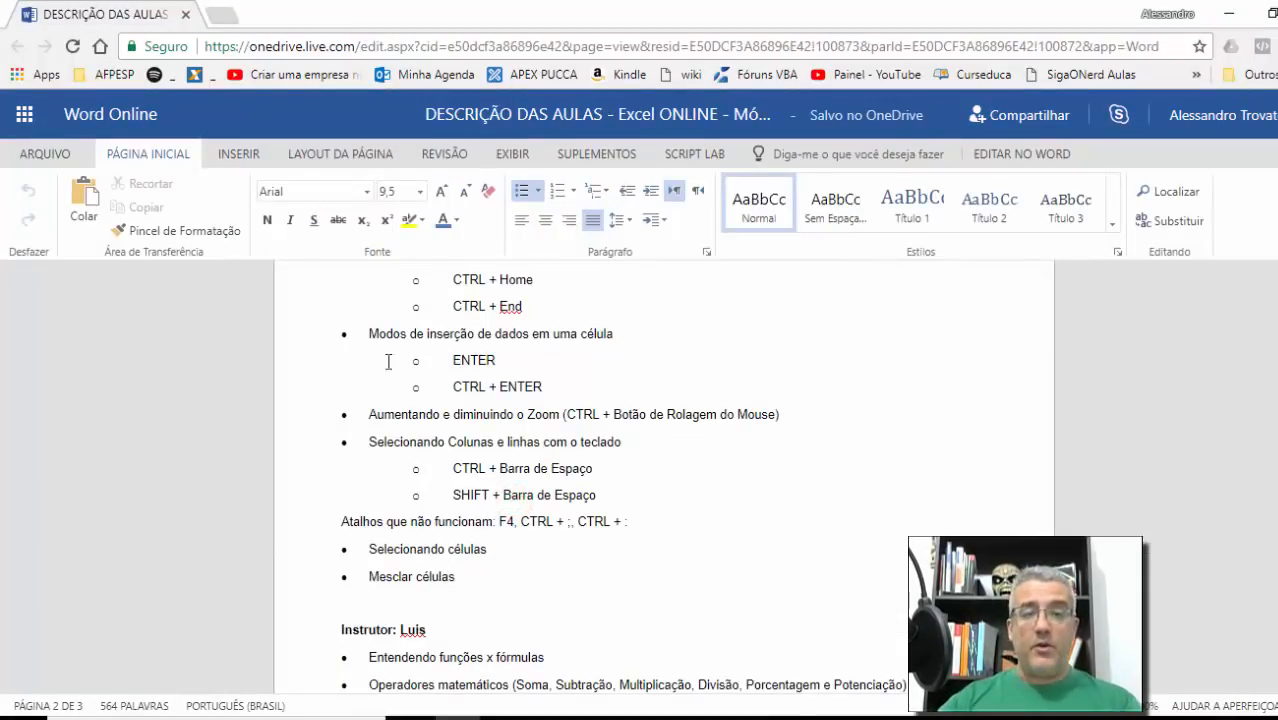
Open onedrive.com in a new browser tab, switch to Excel Online from there, and create a blank workbook.
click(224, 14)
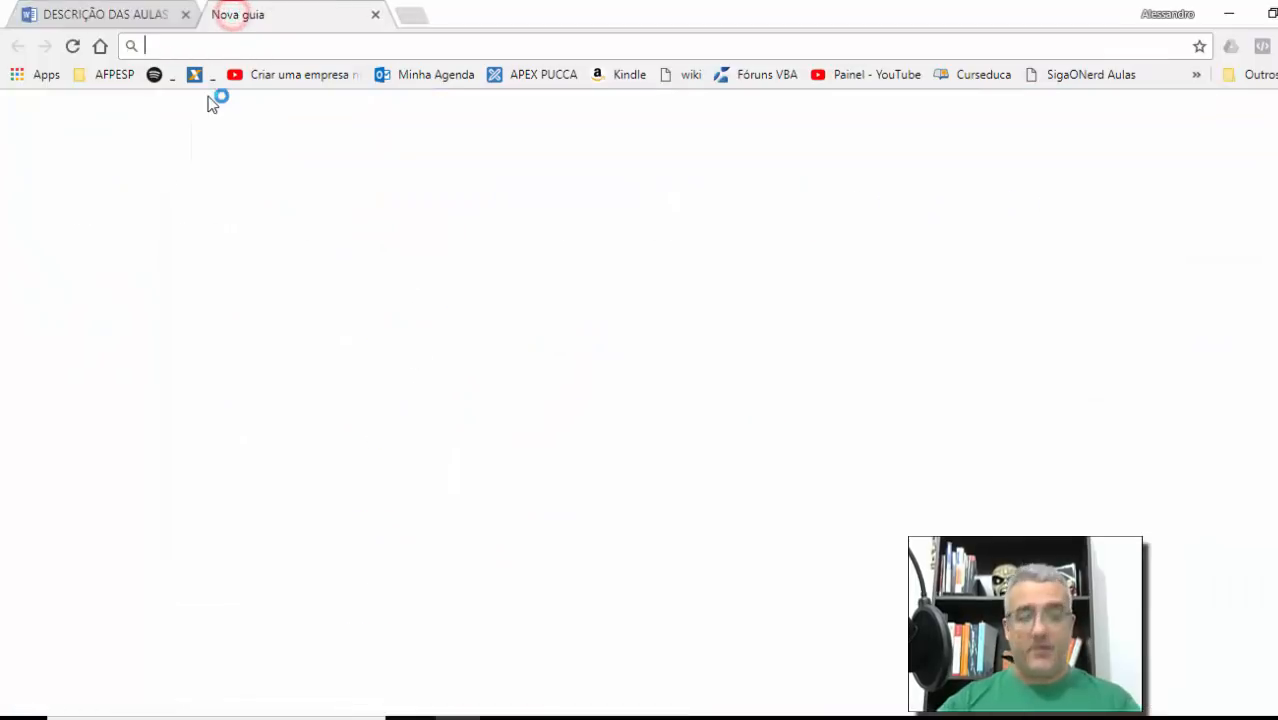
text(onedrive.com)
key(Return)
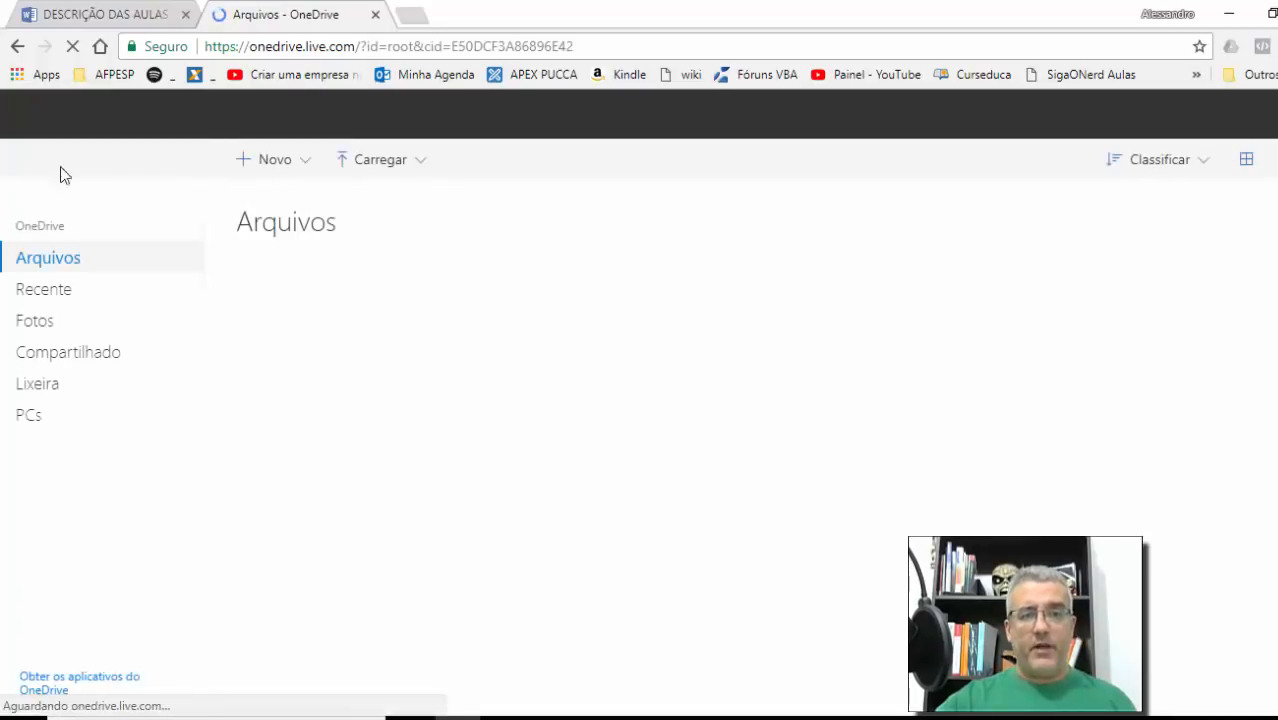
click(26, 128)
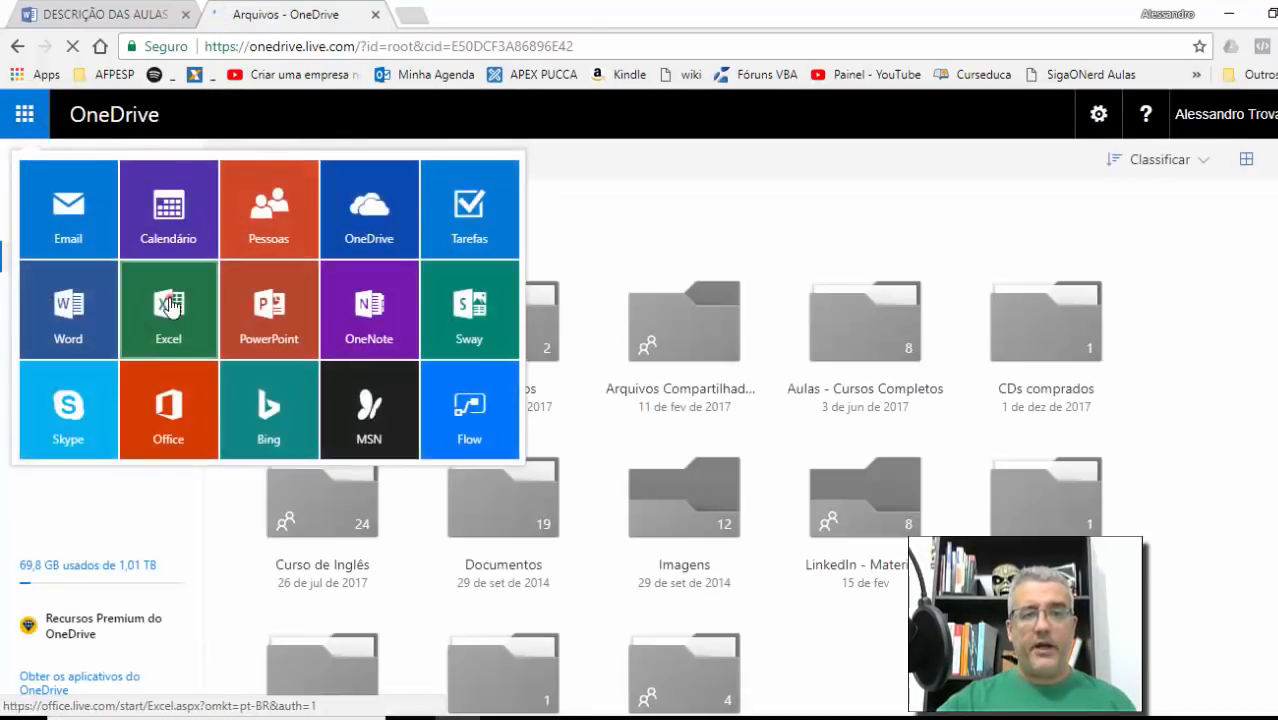
click(171, 318)
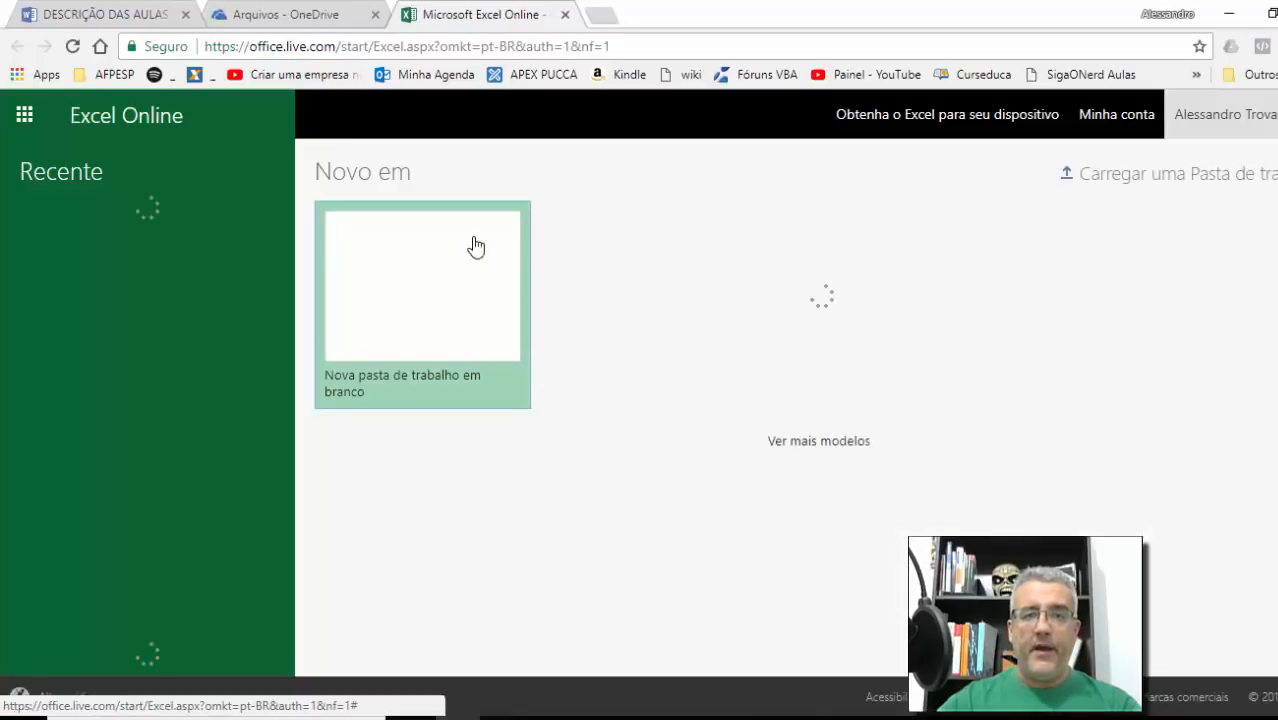
click(464, 238)
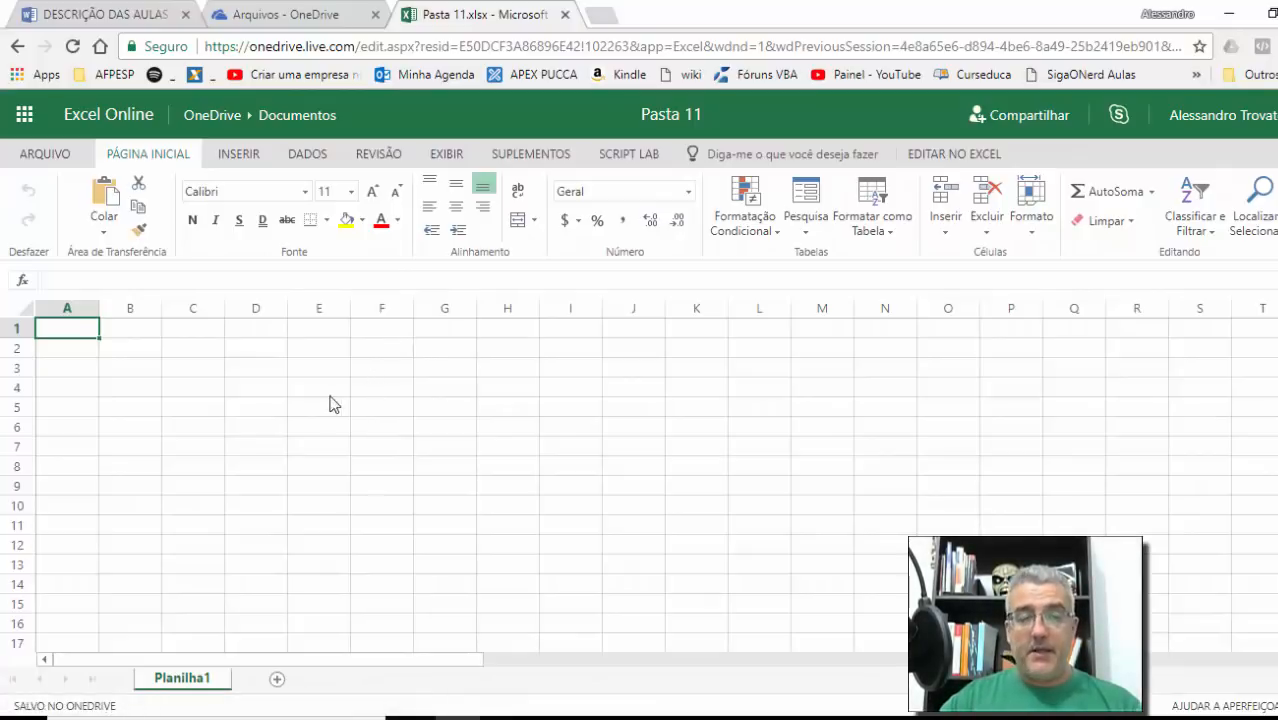
Enter in cell A1 the two instructors' names followed by "gravaram um curso de Excel Online".
text(Ale)
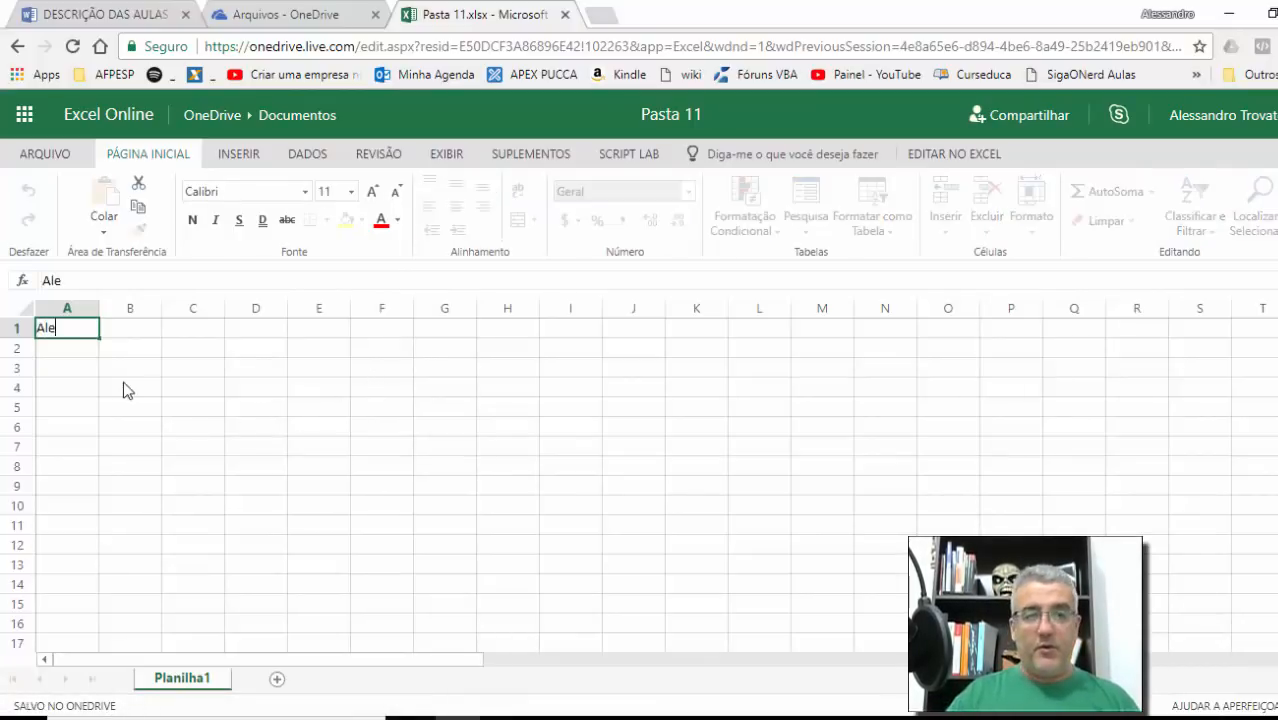
text(ssandro Trovato)
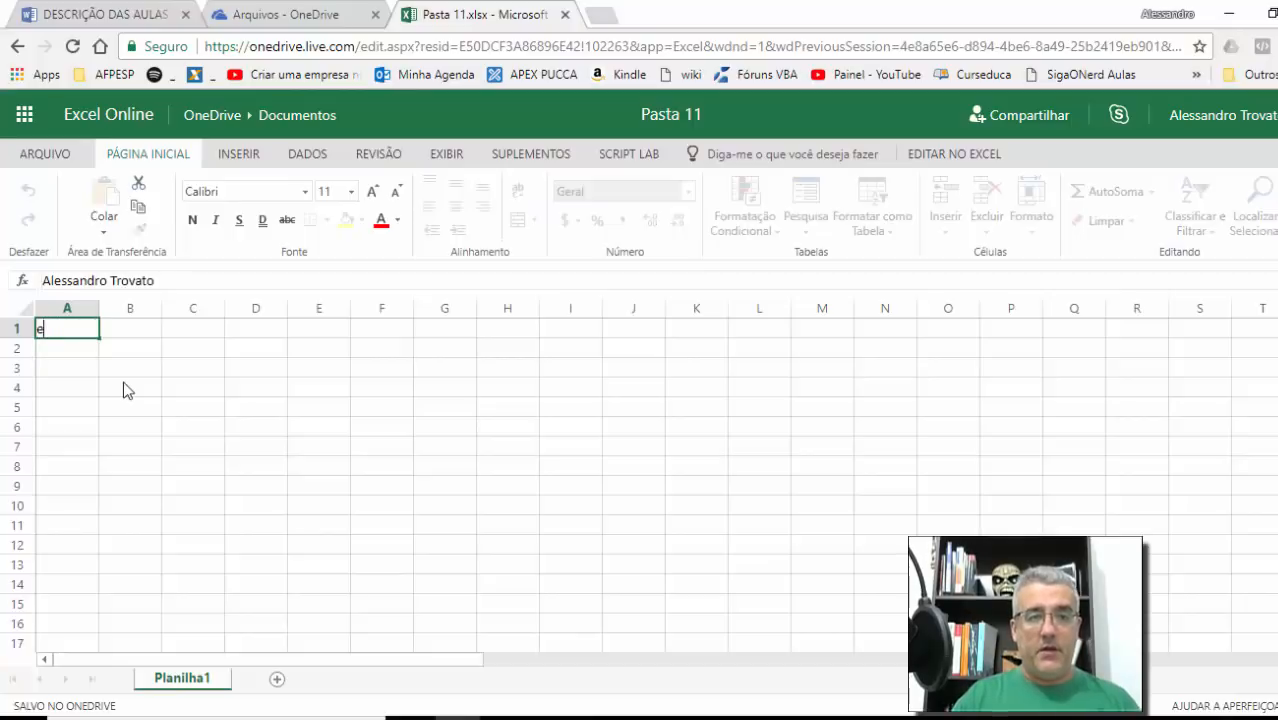
text( e Luis Gustavo)
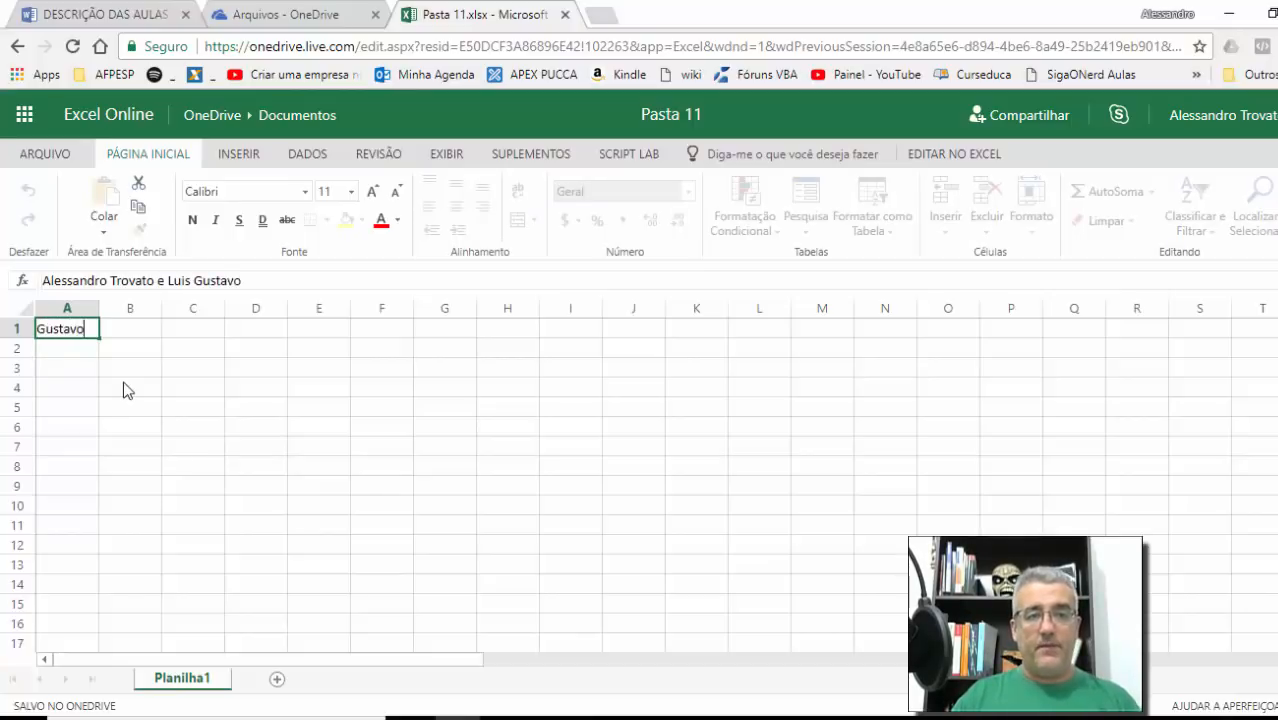
text( gravaram um )
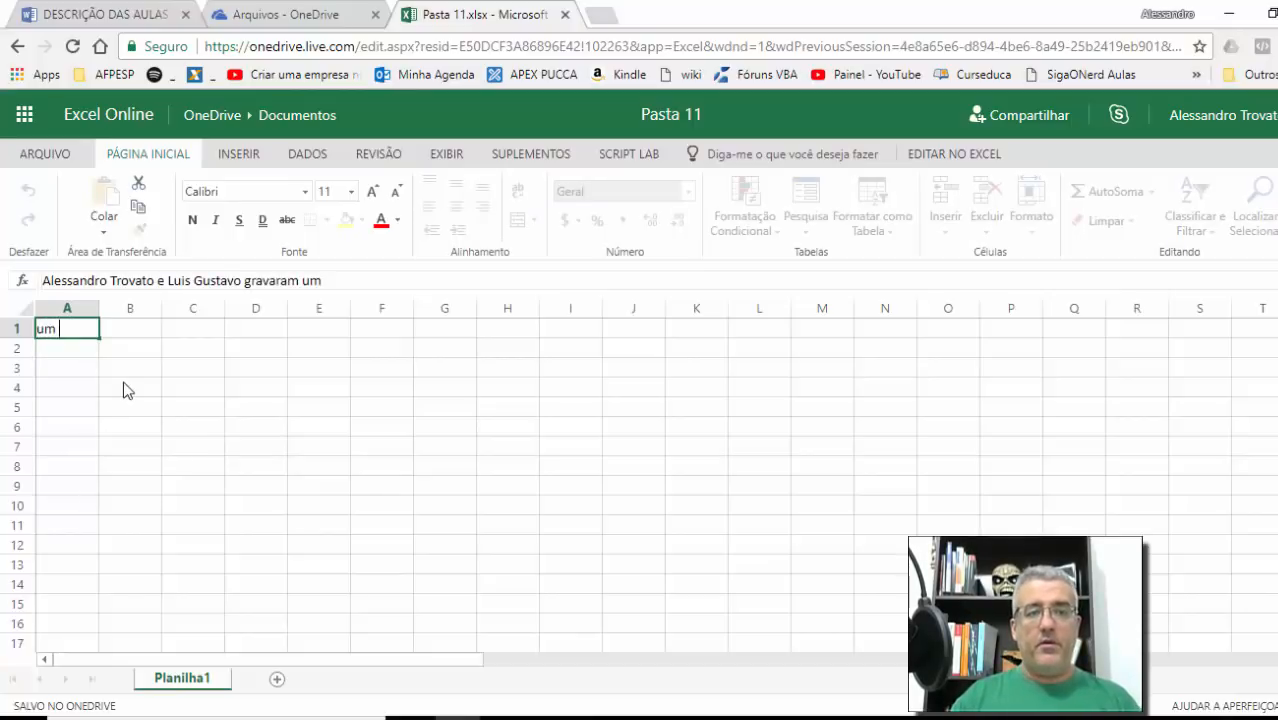
text(curso de Excel On)
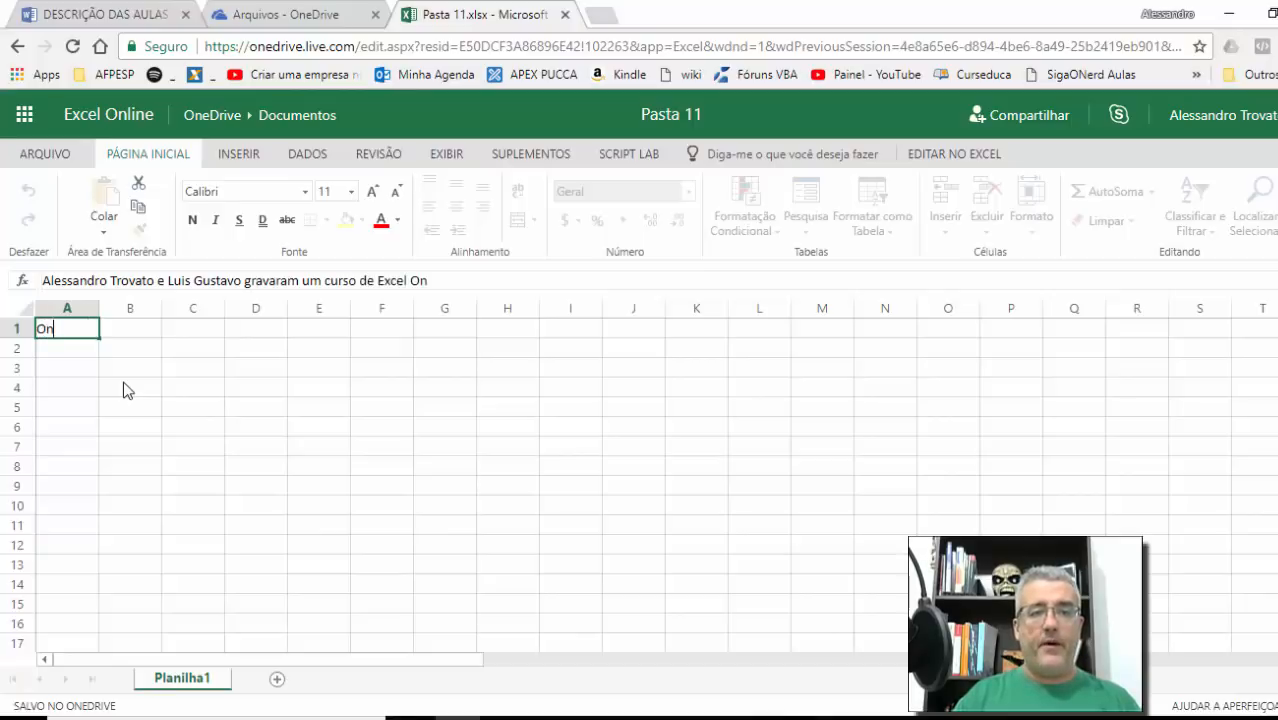
text(line)
key(Return)
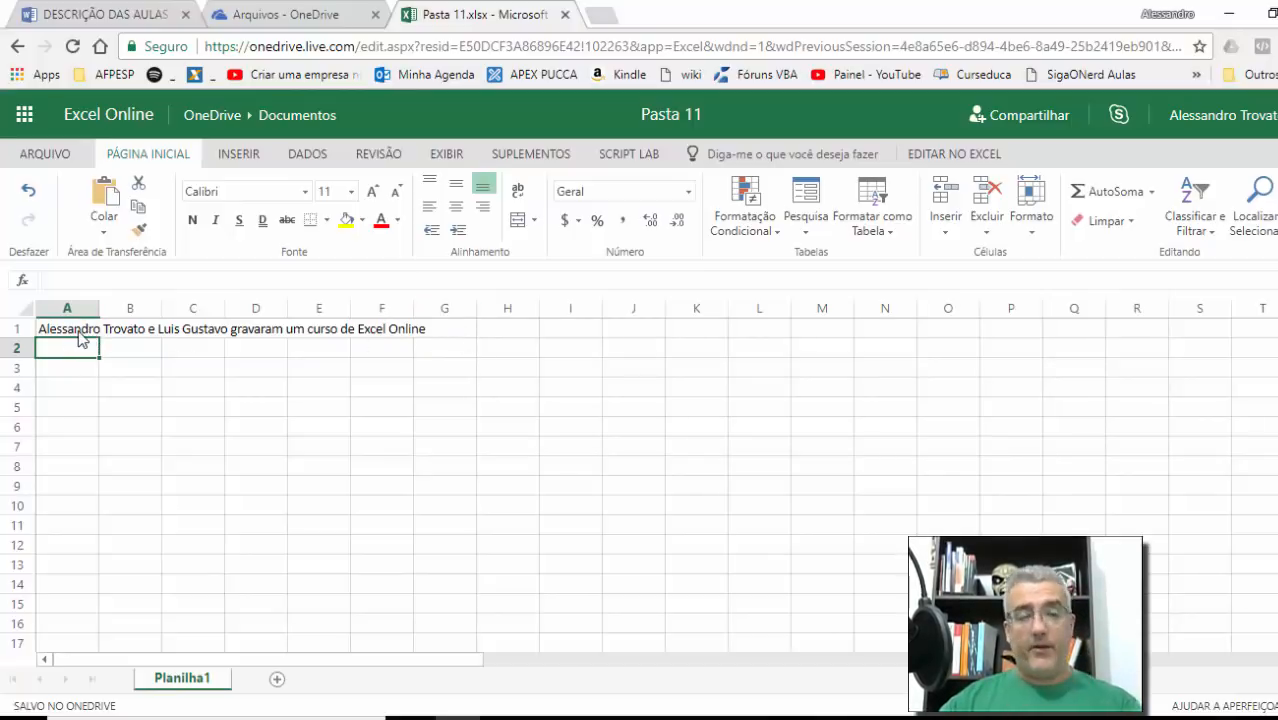
Compare the contents of A1 and B1, enter x in B1 beside the overflowing sentence, and remove the x again.
click(134, 332)
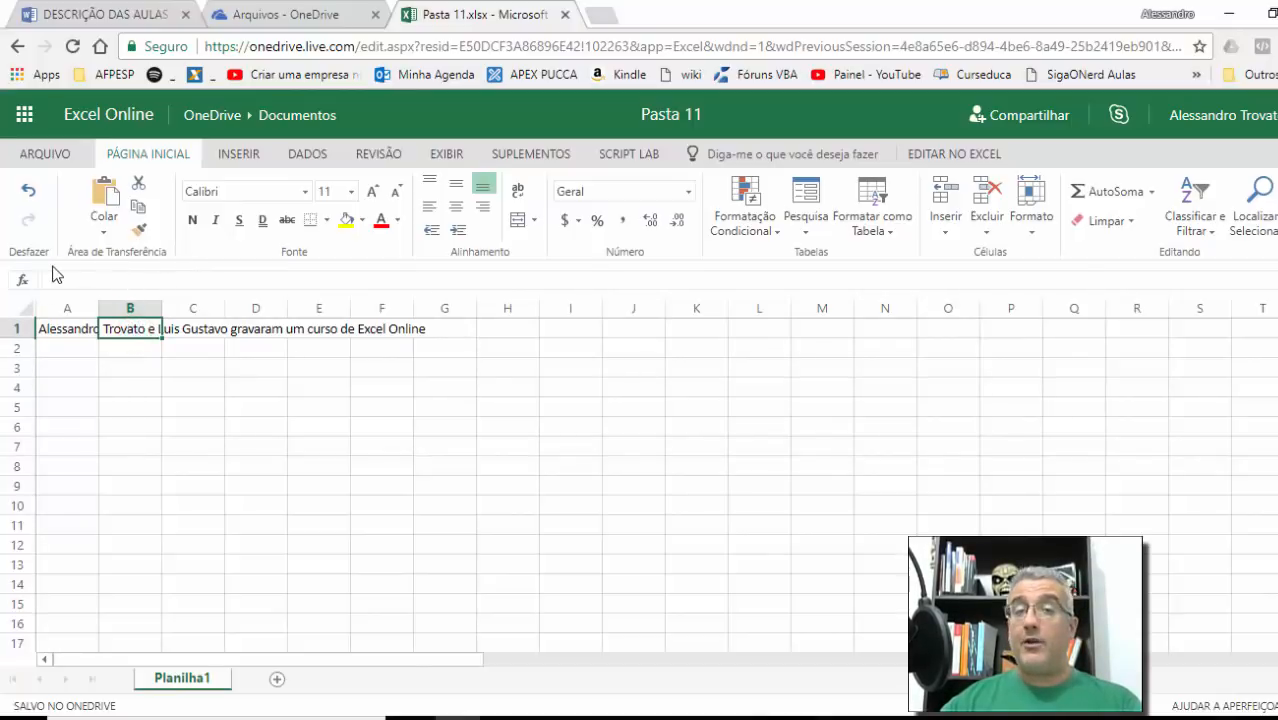
click(48, 330)
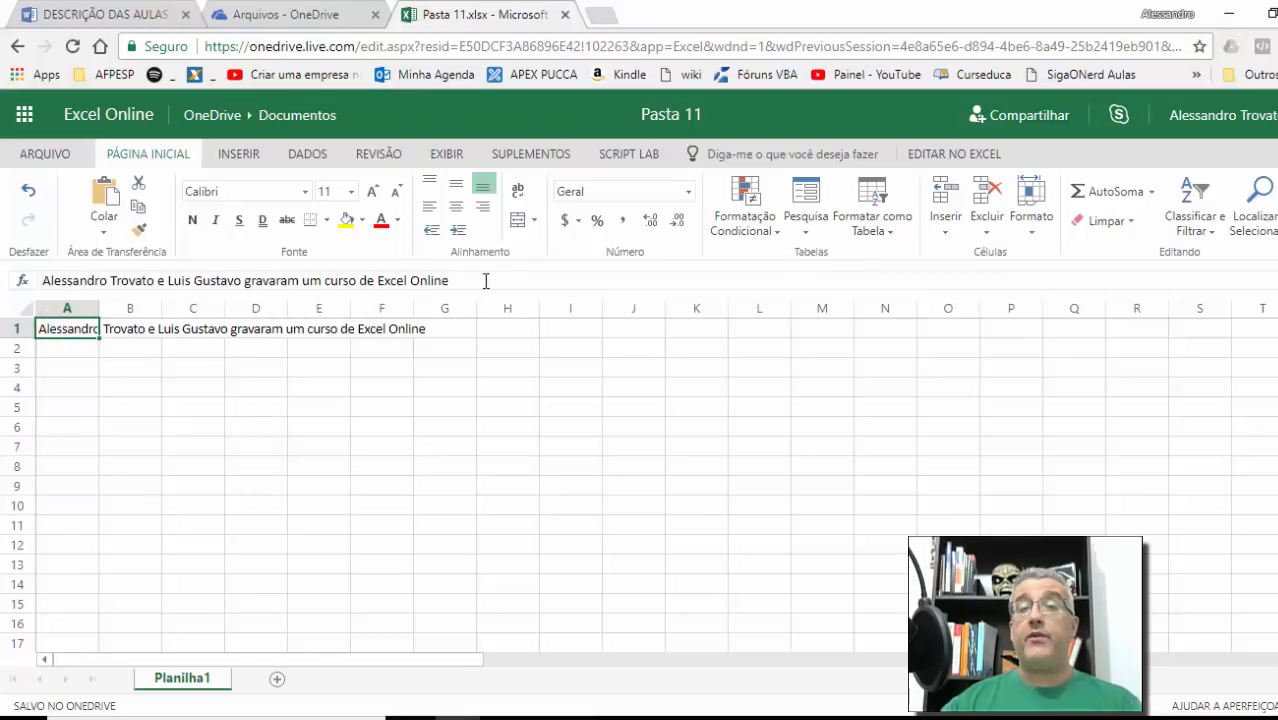
click(140, 334)
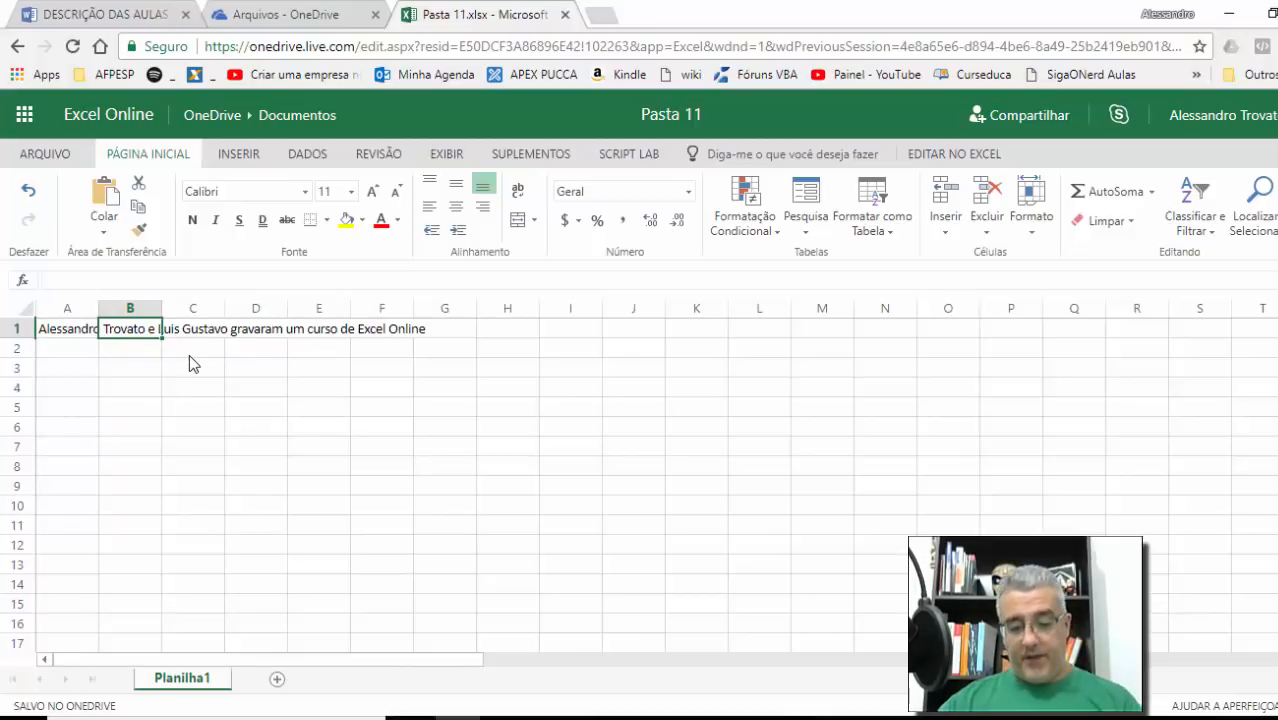
text(x)
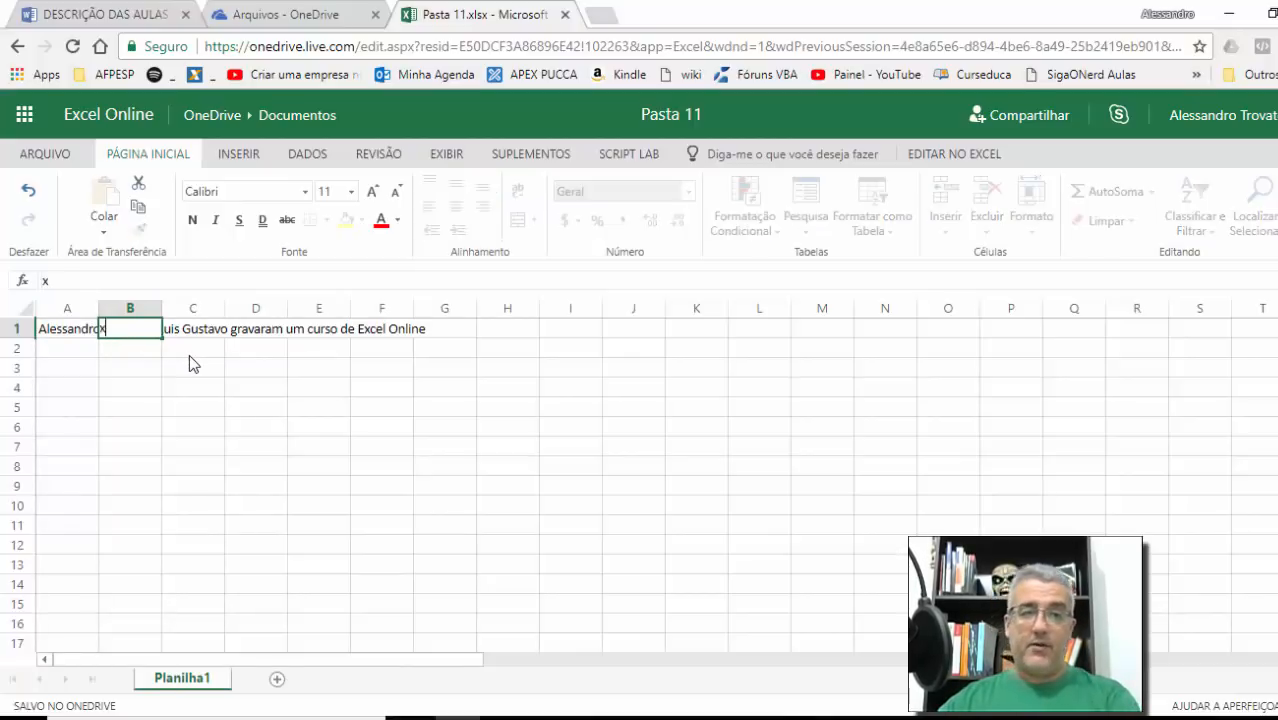
key(Return)
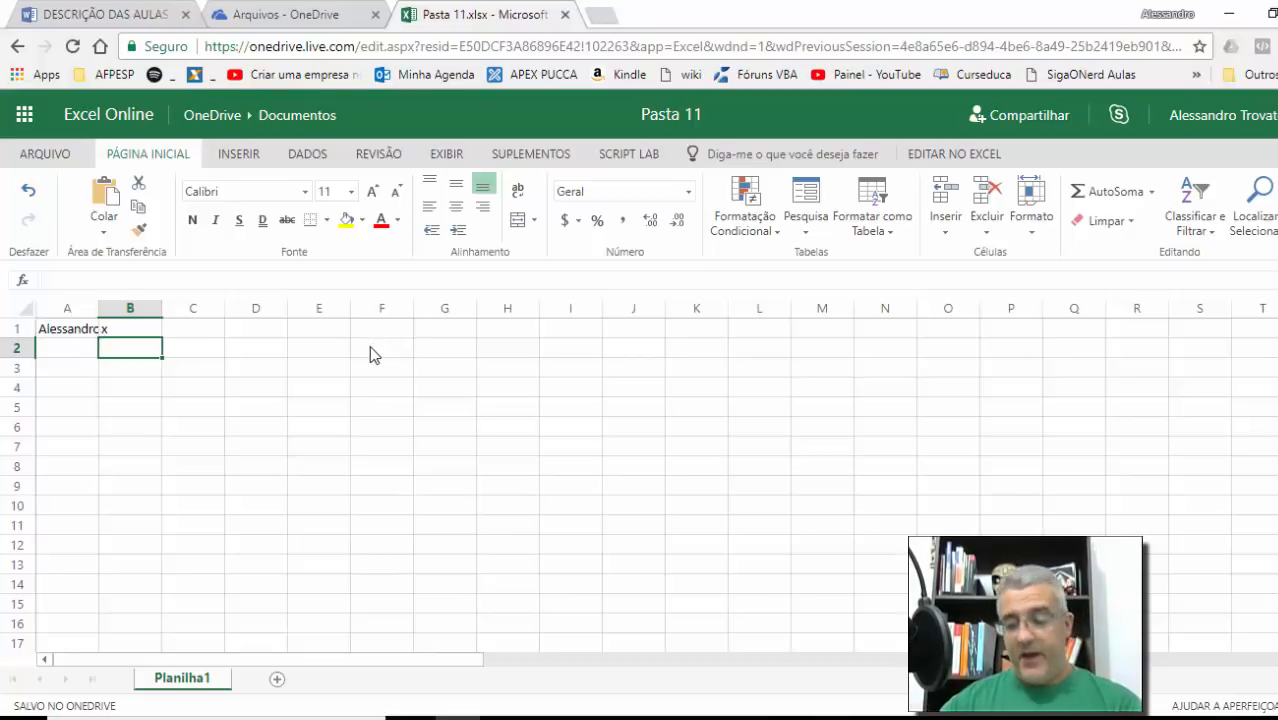
click(115, 331)
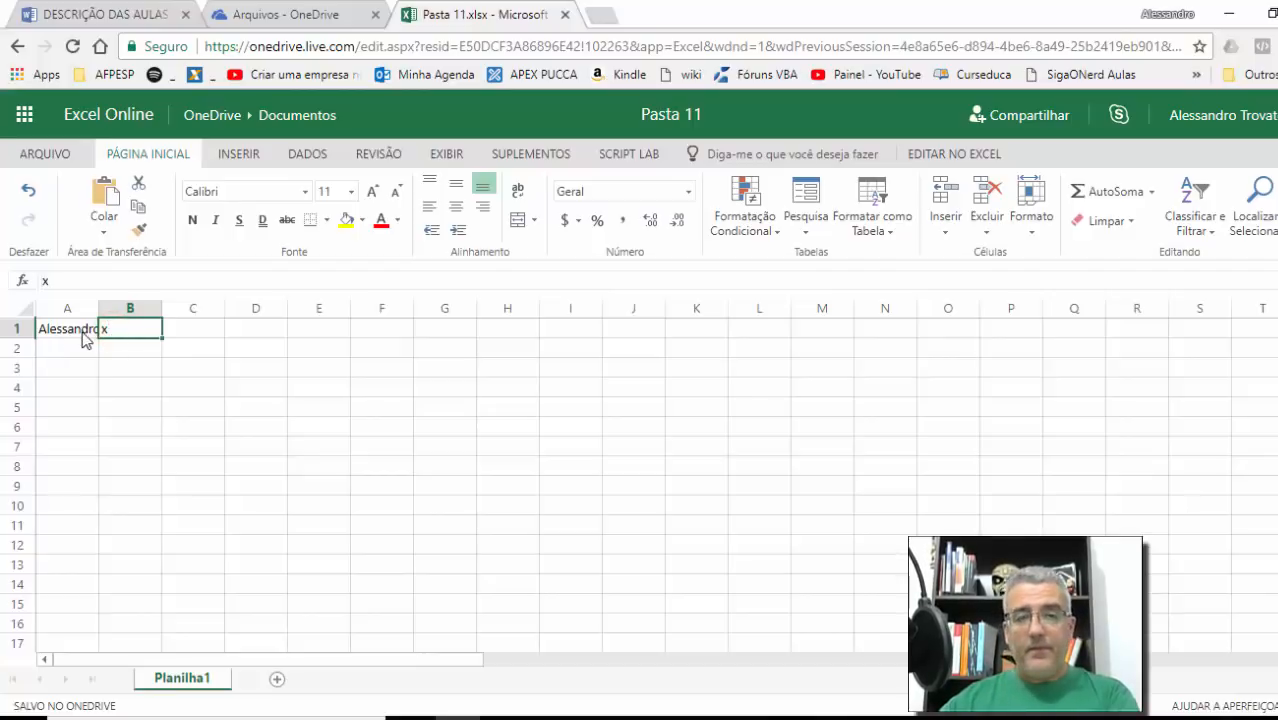
text(Trovato e Luis Gustavo gravaram um curso de Excel Online)
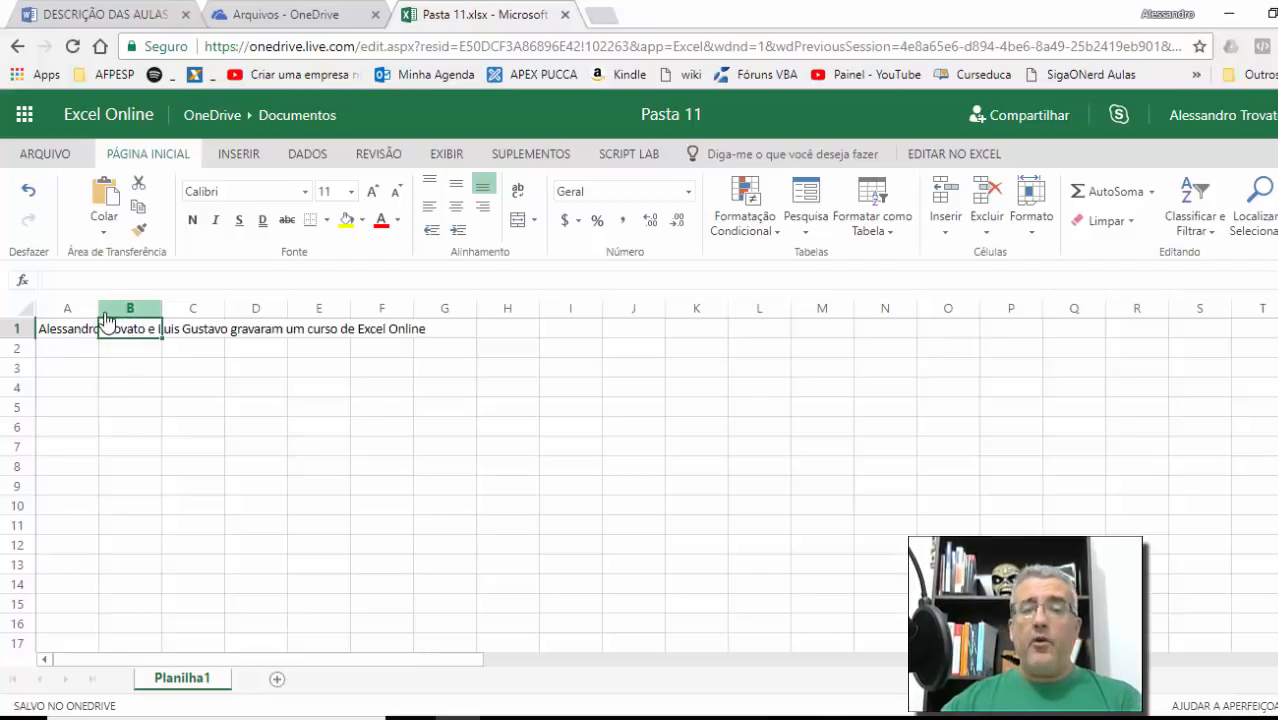
Widen column A until the whole sentence fits, and narrow it back to slightly wider than the neighbouring columns.
drag(98, 308, 440, 318)
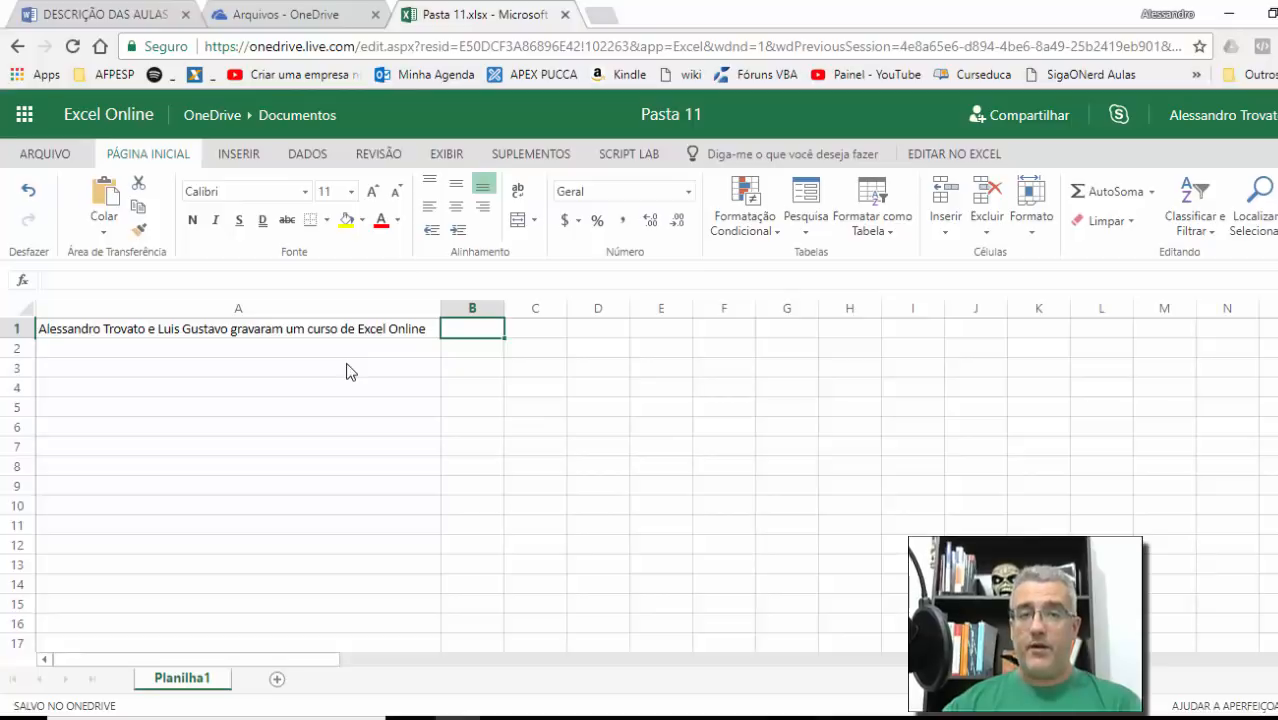
drag(436, 309, 297, 338)
Merge and center cells A1:D1 and wrap the sentence within the merged cell.
click(78, 328)
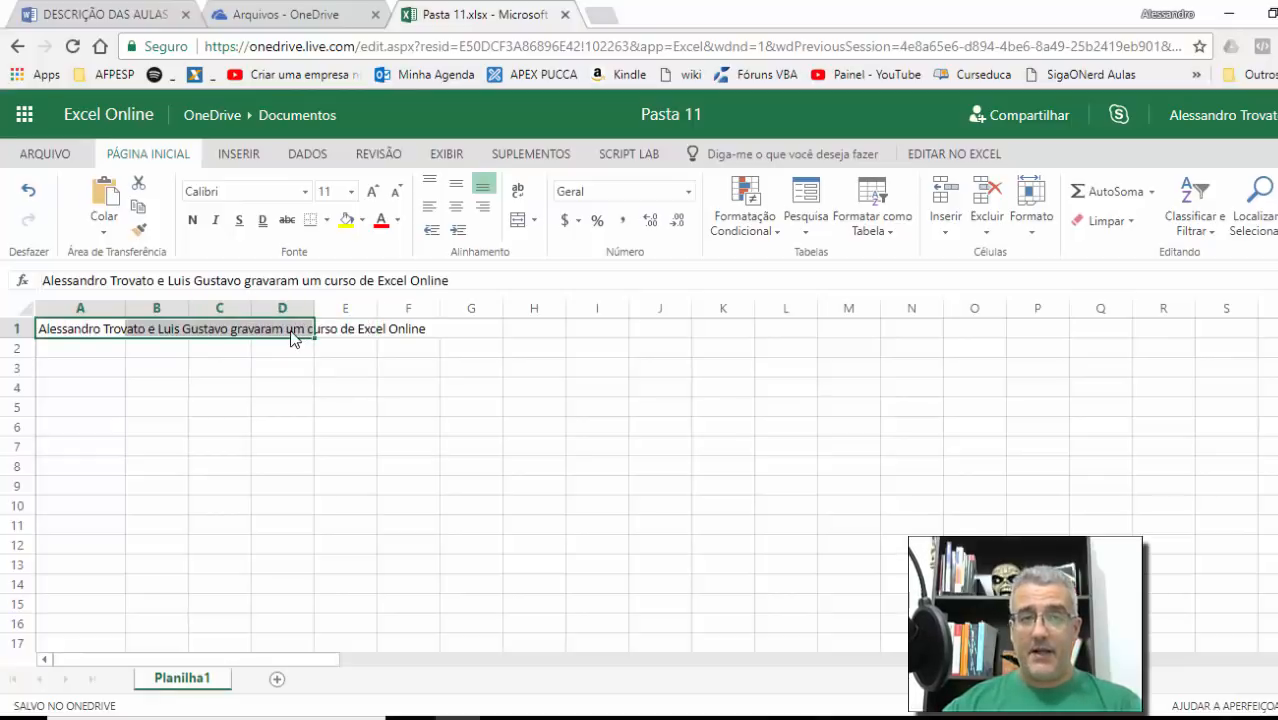
click(528, 222)
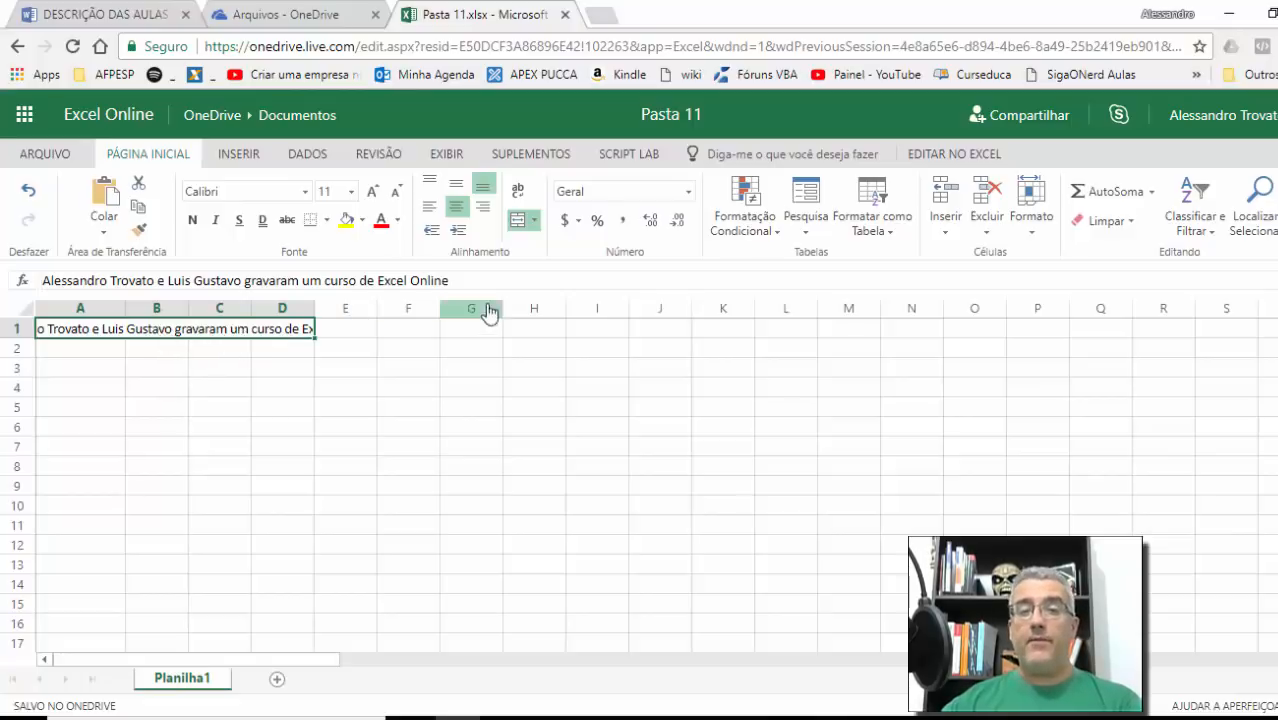
click(520, 192)
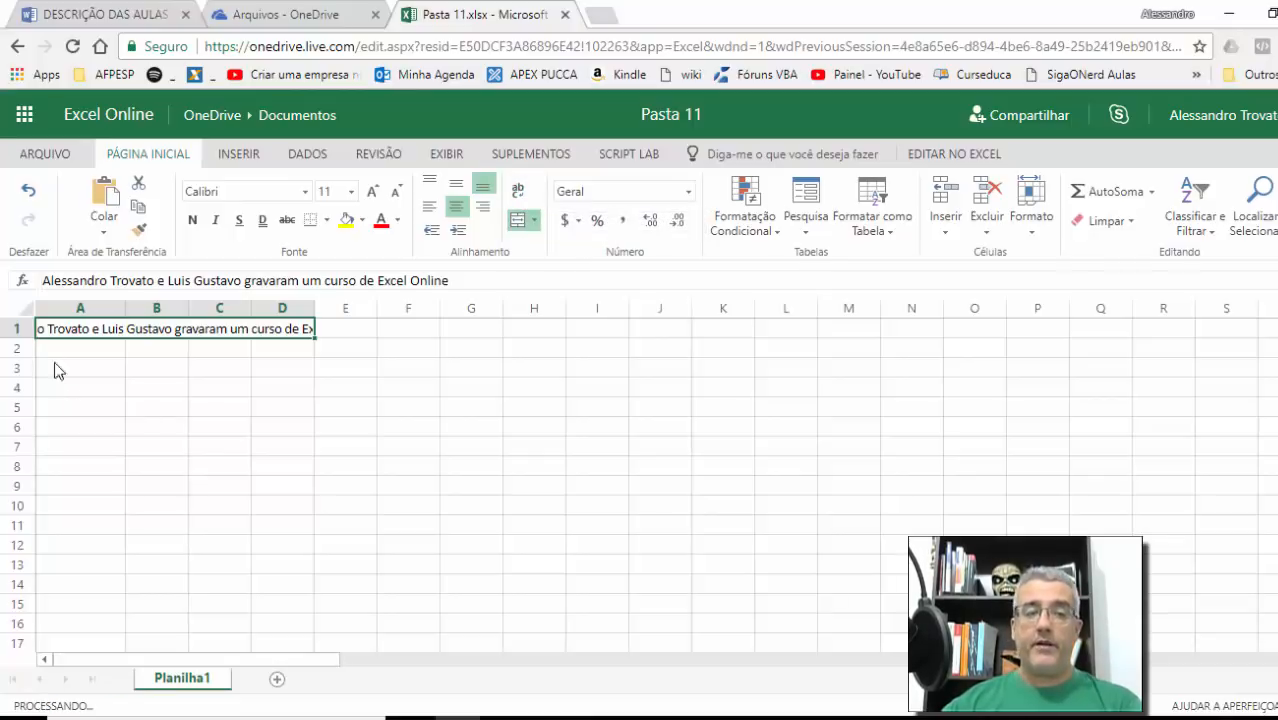
drag(17, 338, 21, 370)
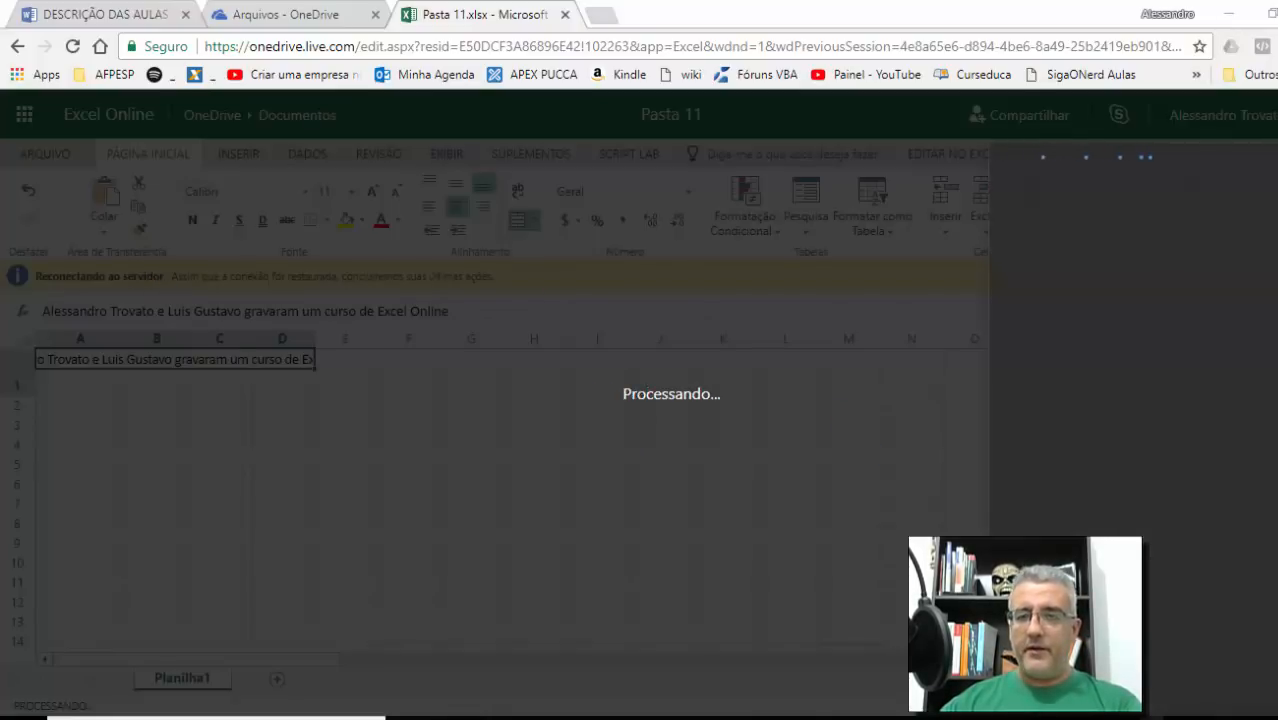
Switch the computer's Wi-Fi connection to the MRAtelier network and return to the workbook.
click(1078, 340)
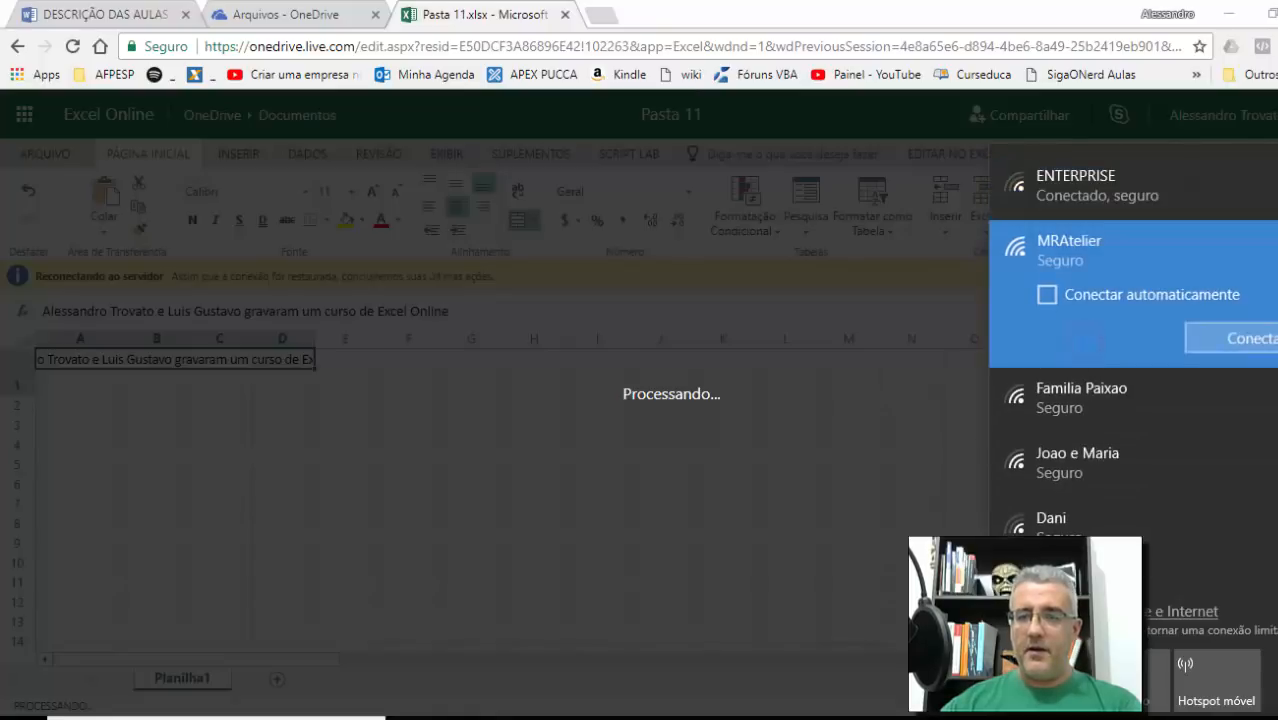
click(1073, 298)
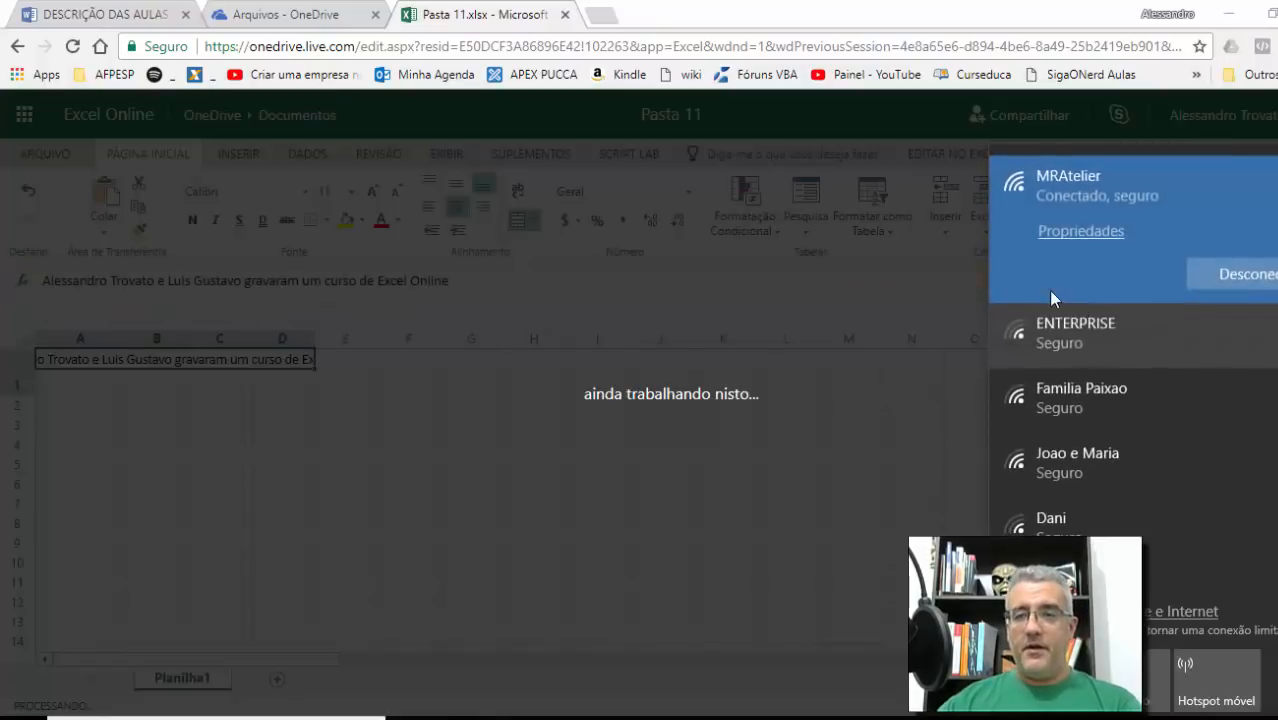
click(927, 28)
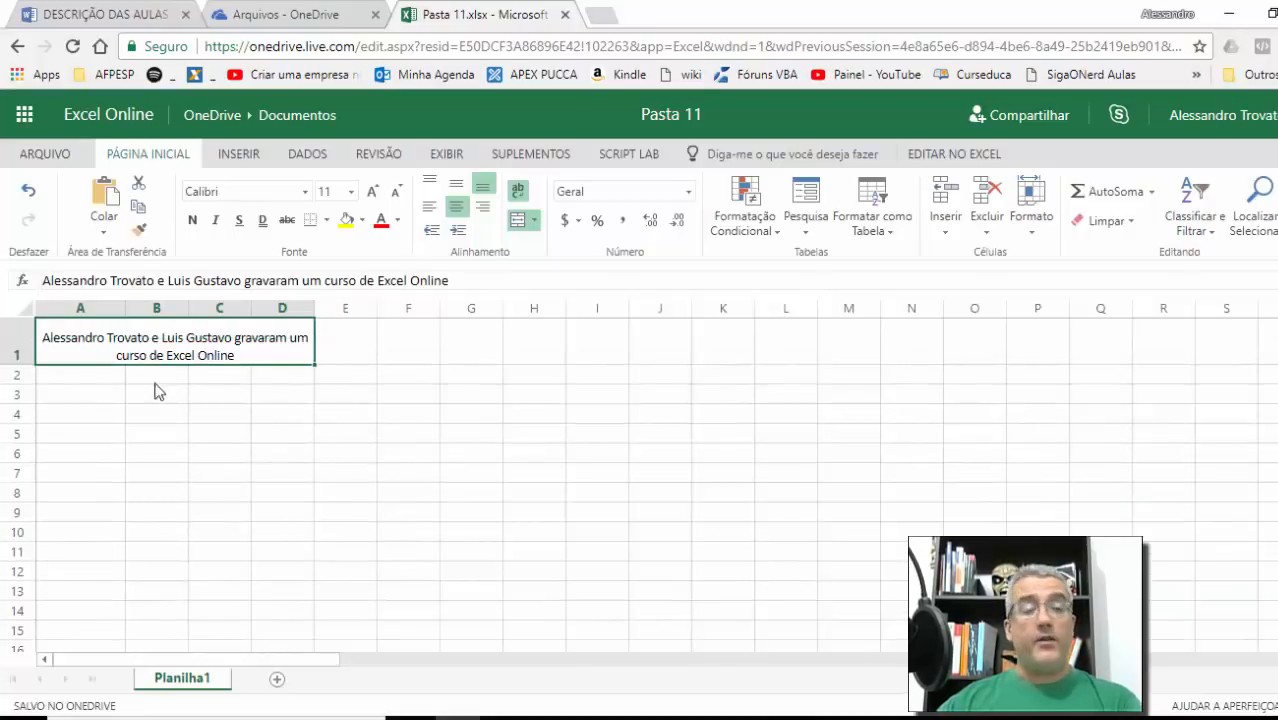
Make row 1 taller and align the merged cell's text vertically in the middle.
drag(25, 365, 26, 384)
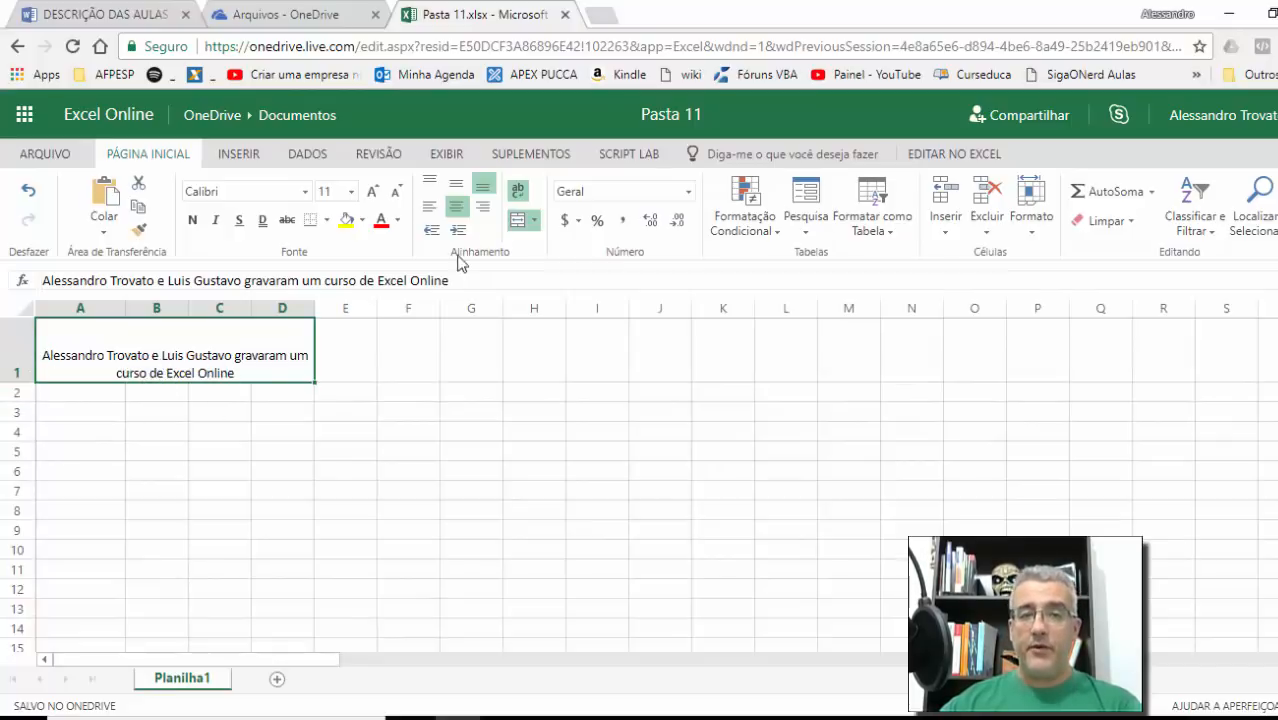
click(458, 188)
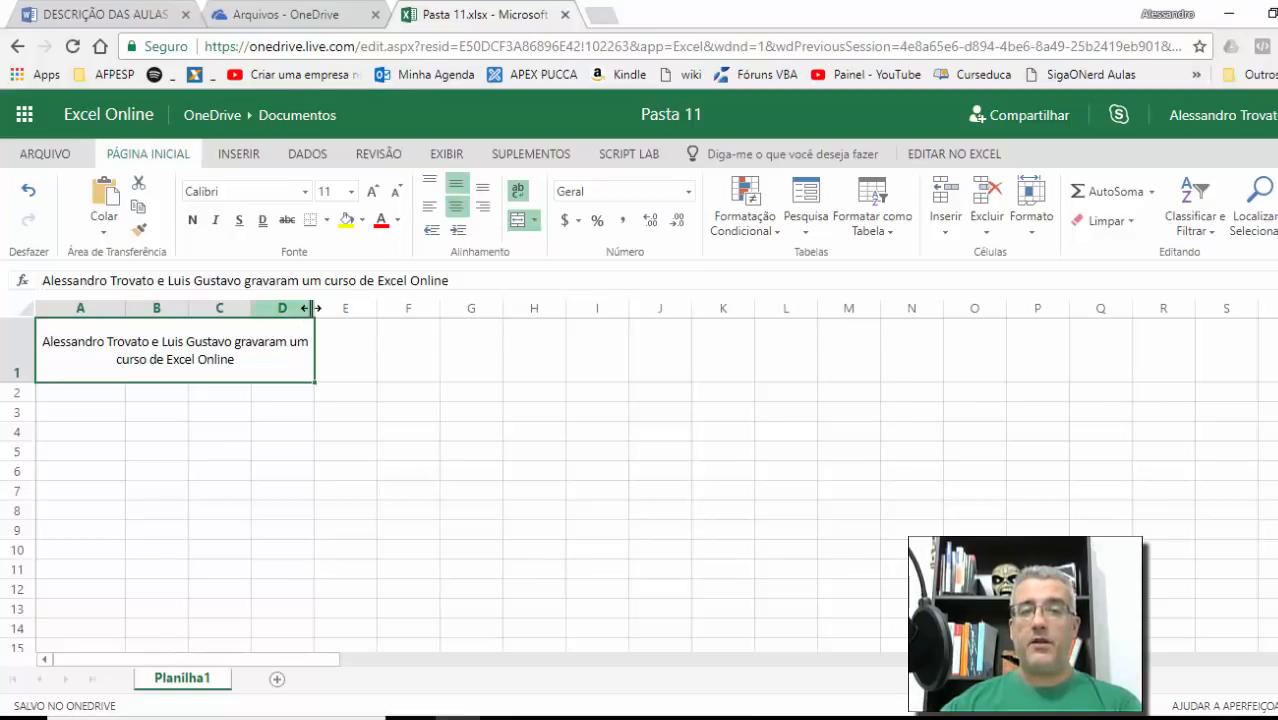
Narrow columns C and D beneath the merged cell, and select a cell outside it.
drag(310, 314, 229, 313)
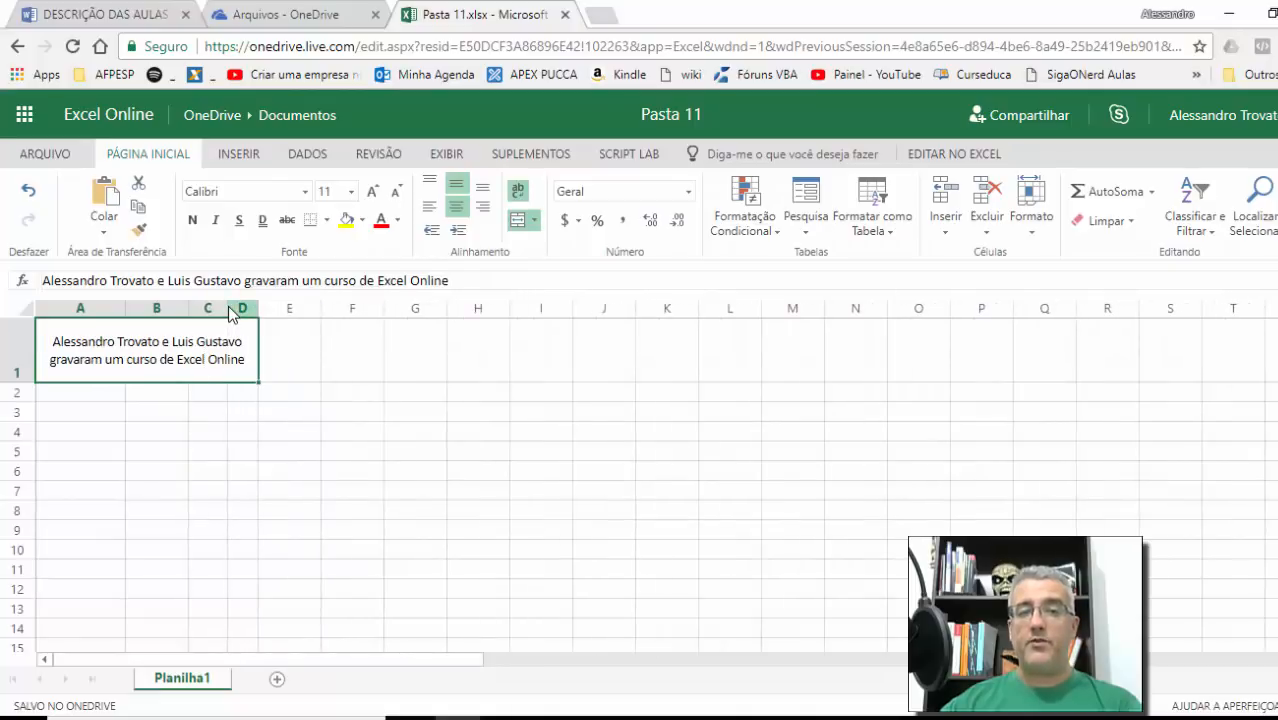
click(353, 378)
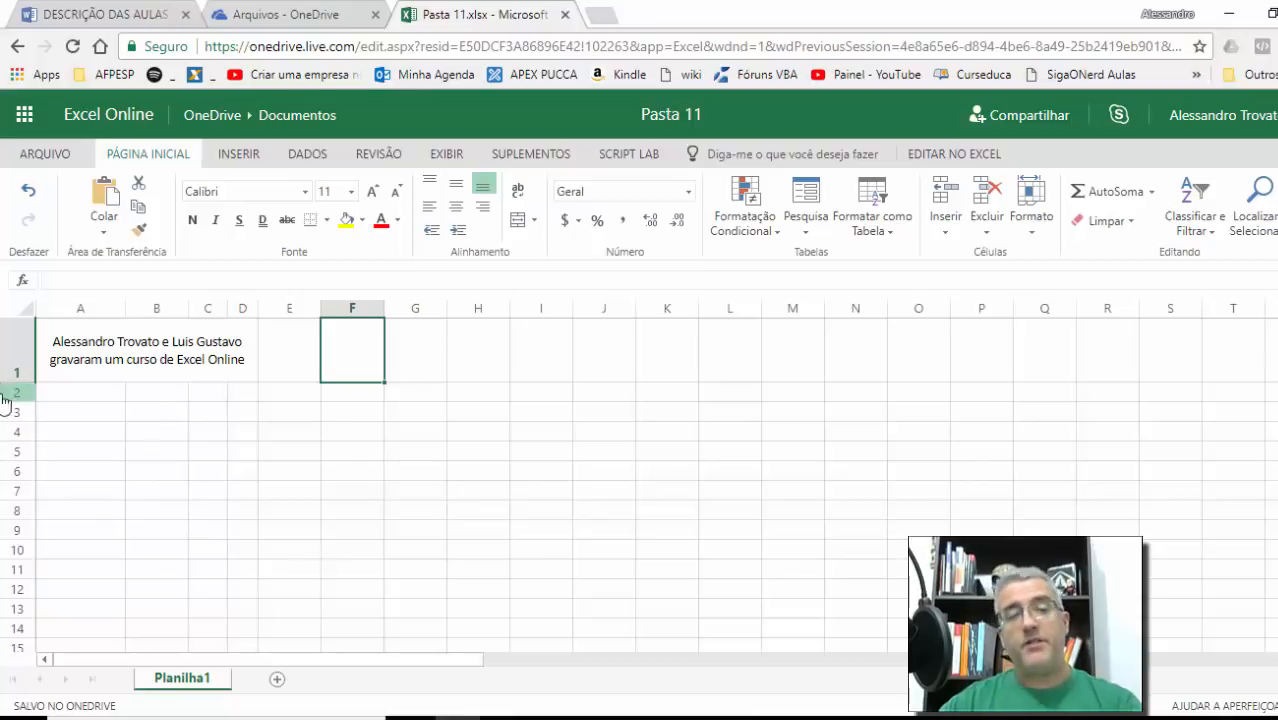
click(587, 575)
click(422, 472)
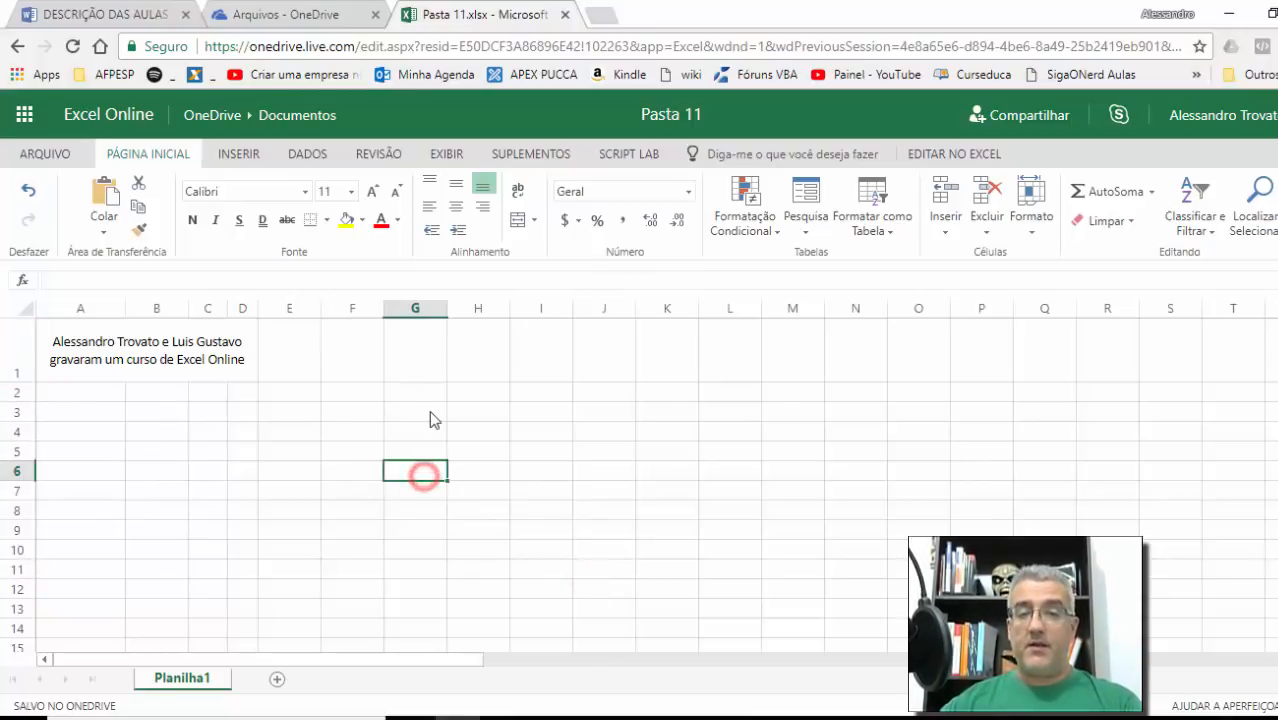
Merge the block G3:I6 and a vertical block of column J starting at J4 into separate merged cells.
drag(429, 410, 527, 461)
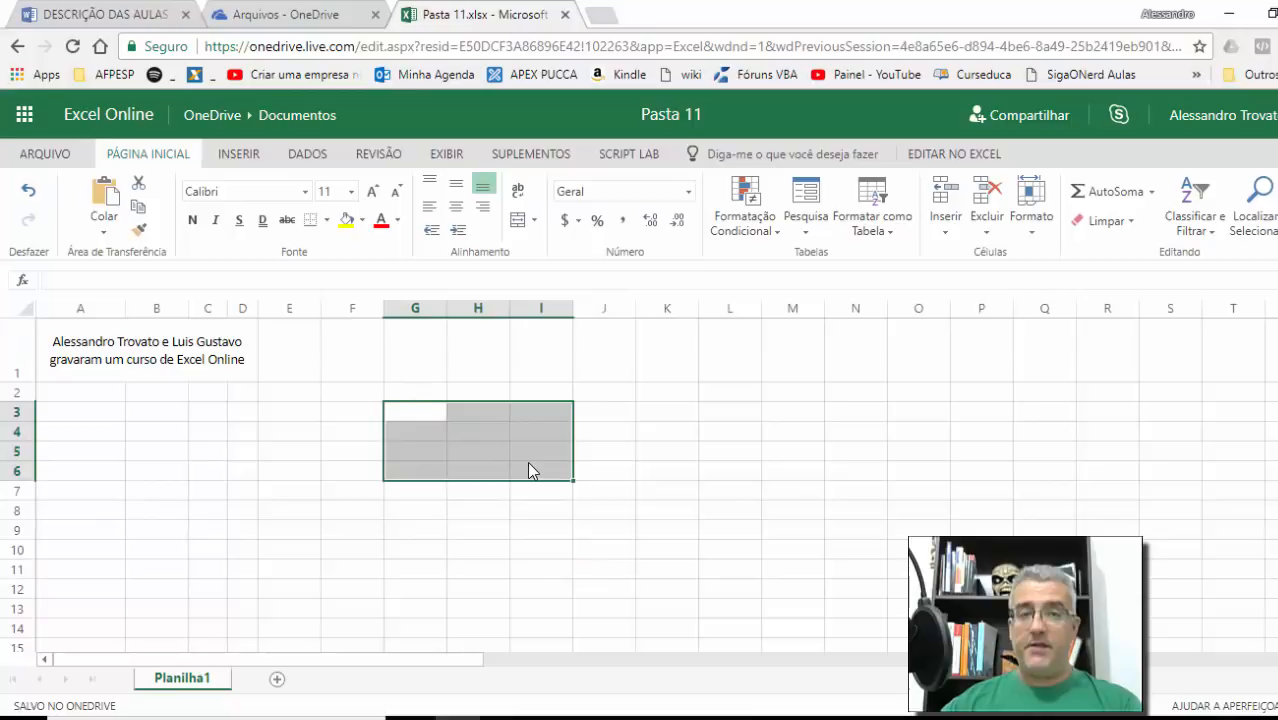
click(517, 222)
drag(605, 432, 599, 522)
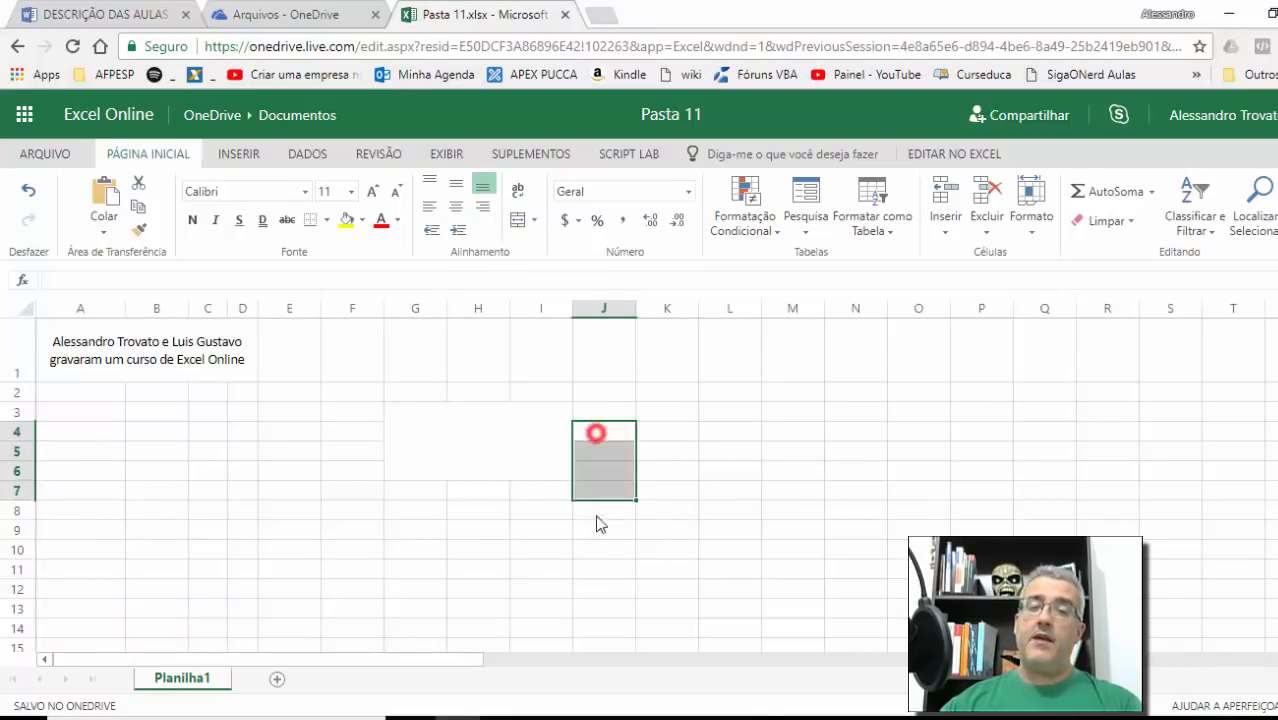
click(516, 220)
click(884, 452)
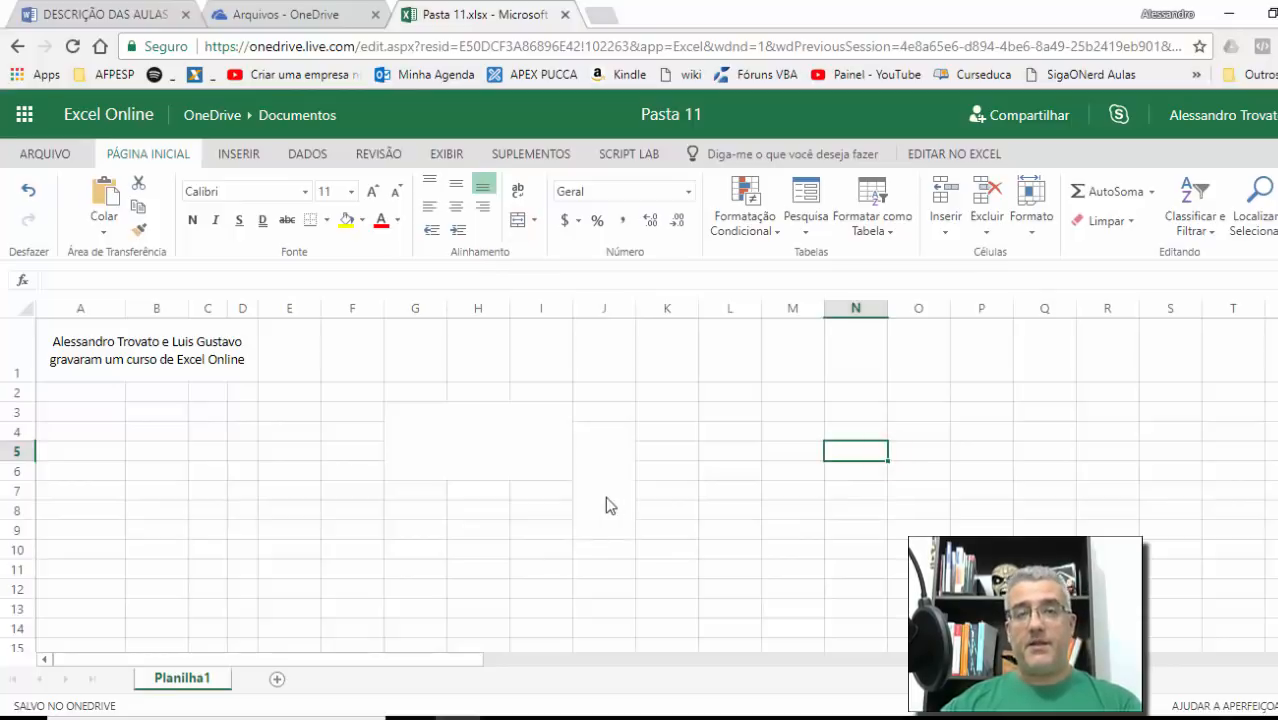
Close the Pasta 11 workbook and the OneDrive files page, and return to the course outline in Word Online.
click(565, 15)
click(376, 15)
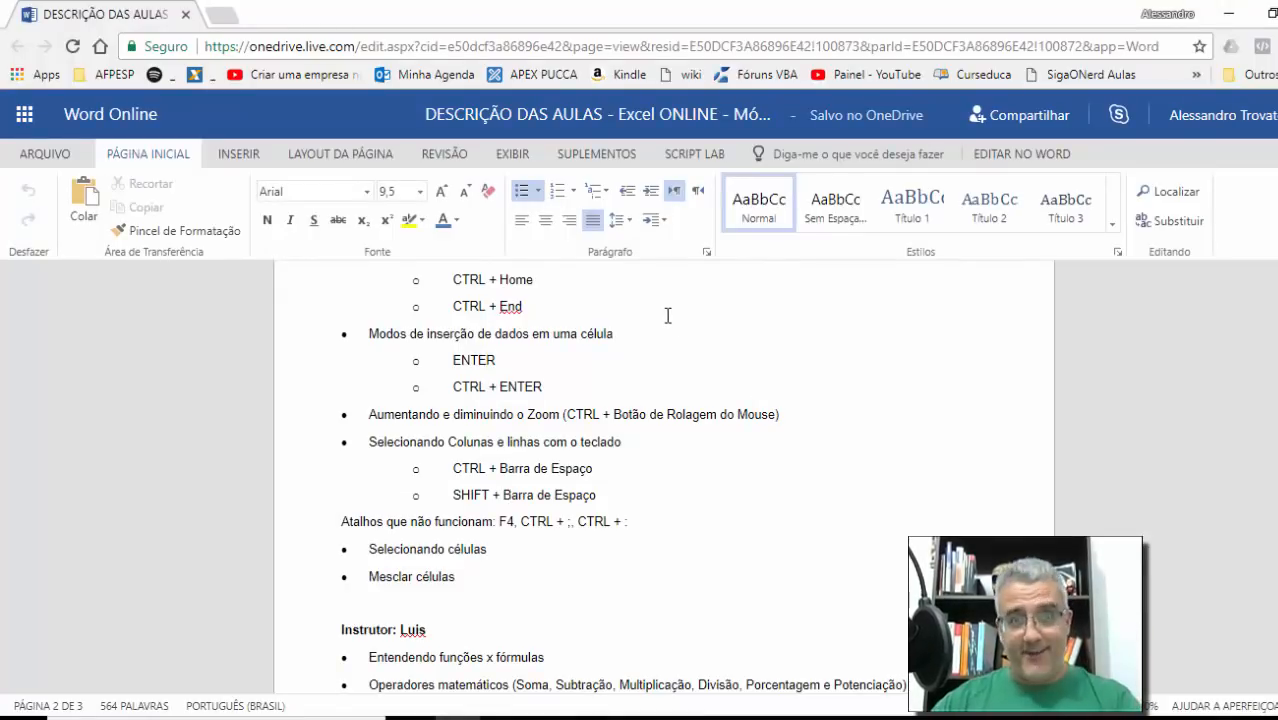
scroll(489, 543, down, 2)
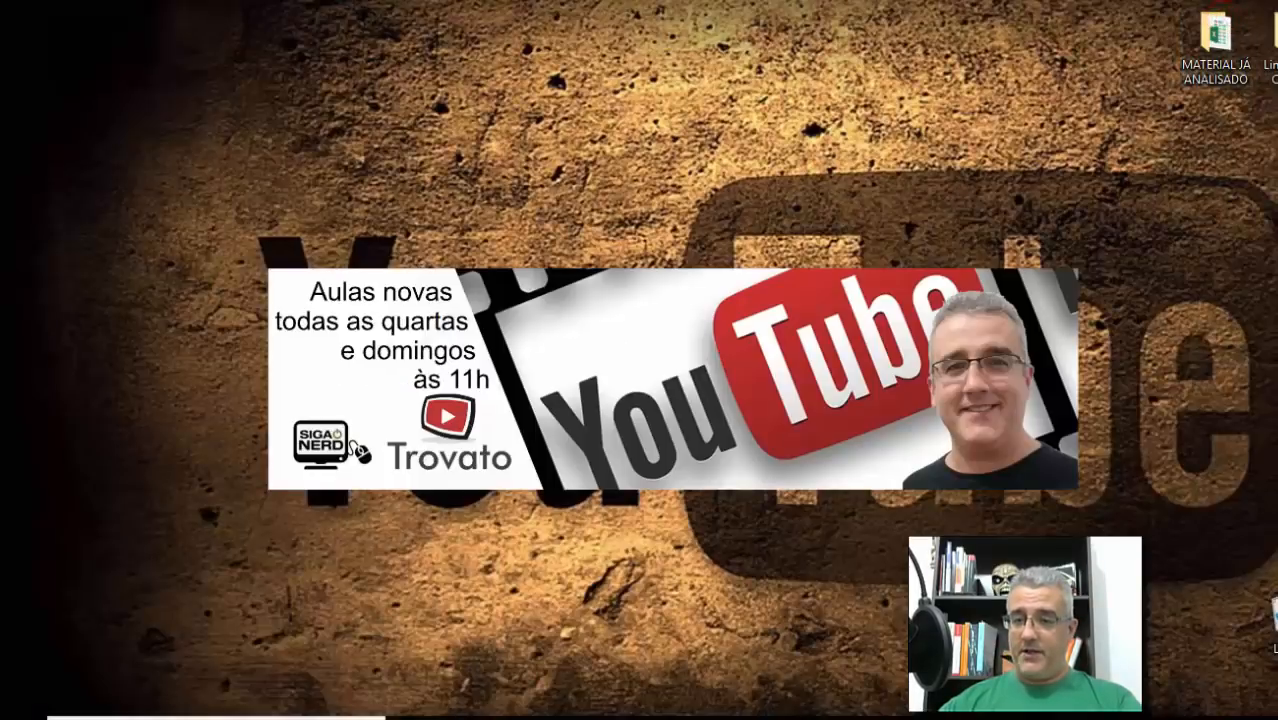
key(F10)
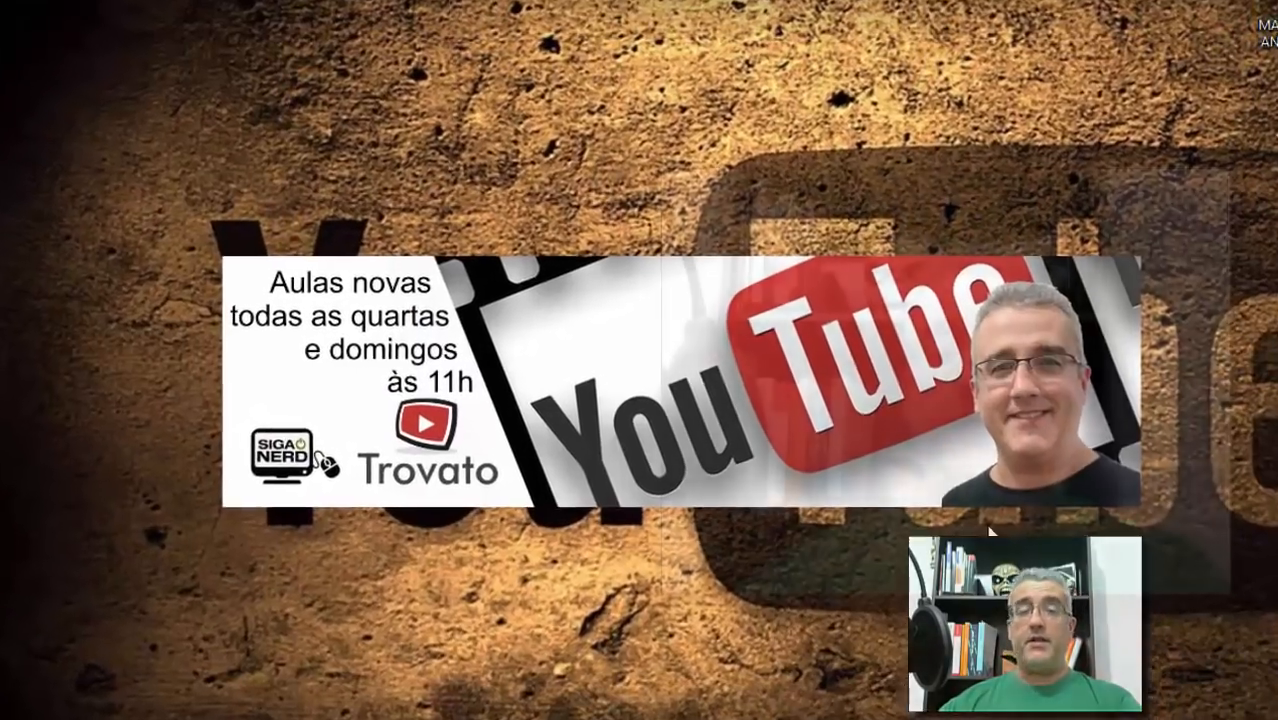